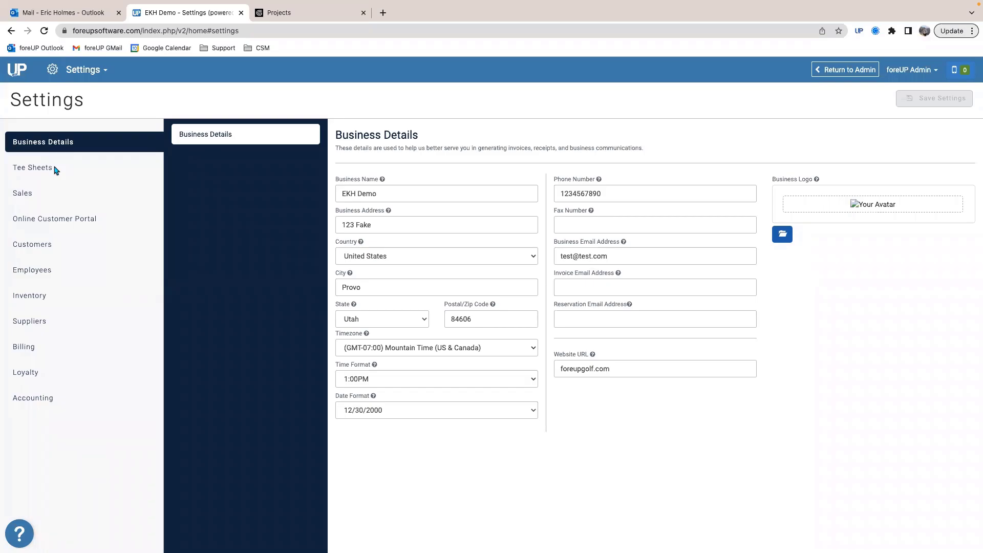
# Step: Open the tee sheet settings and review the list of price classes
pyautogui.click(42, 169)
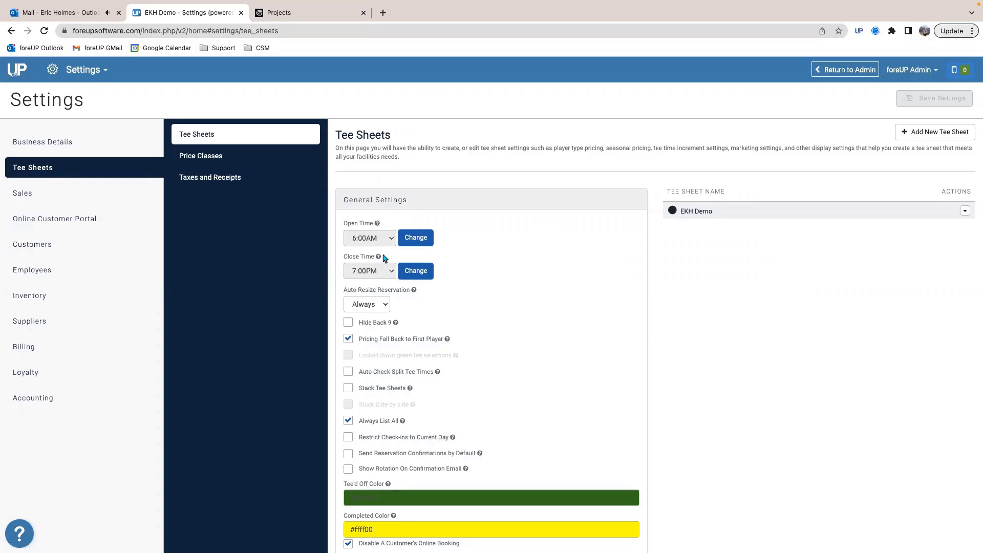
pyautogui.moveTo(377, 224)
pyautogui.click(224, 160)
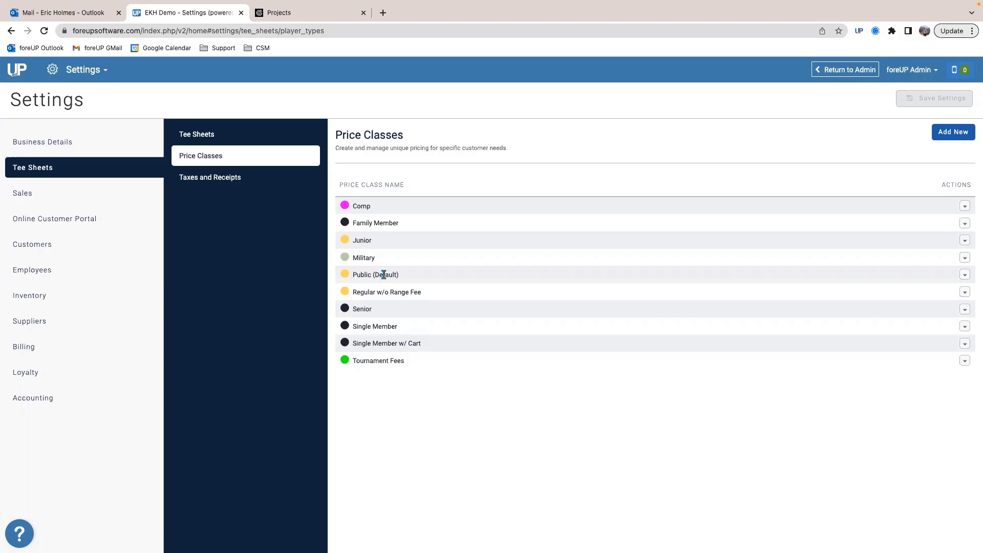
# Step: Open the EKH Demo tee sheet's default Summer season and show the pricing of its Public price class
pyautogui.click(234, 136)
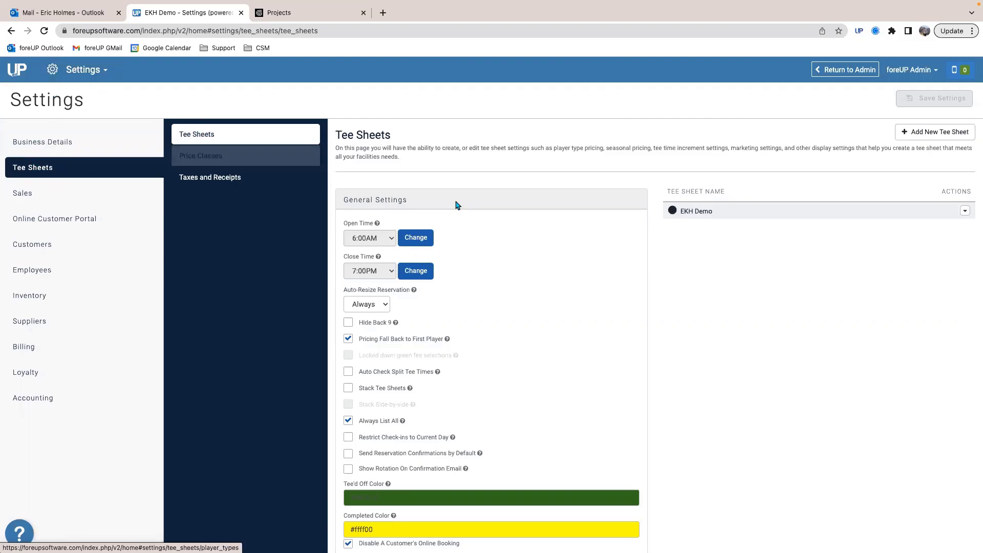
pyautogui.click(696, 211)
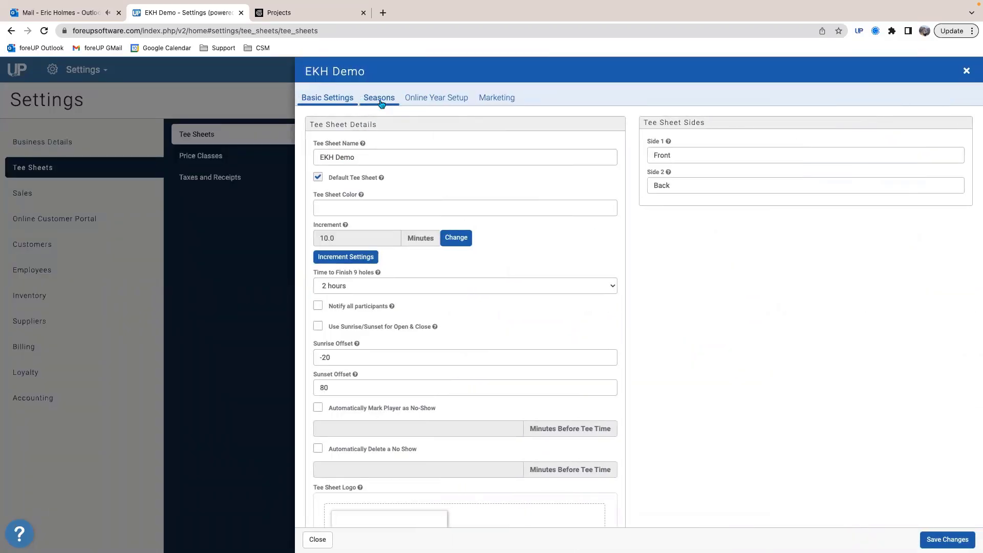
pyautogui.click(382, 104)
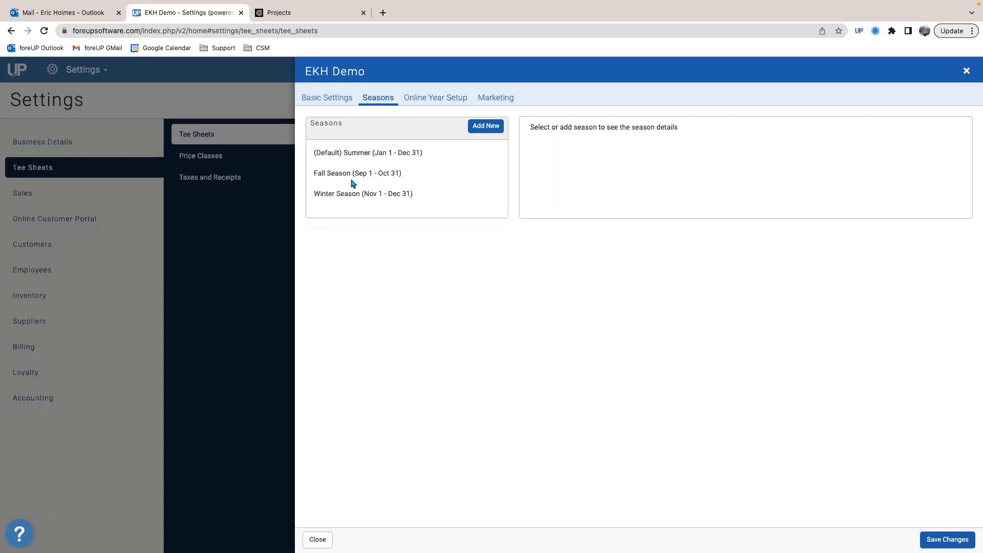
pyautogui.click(357, 153)
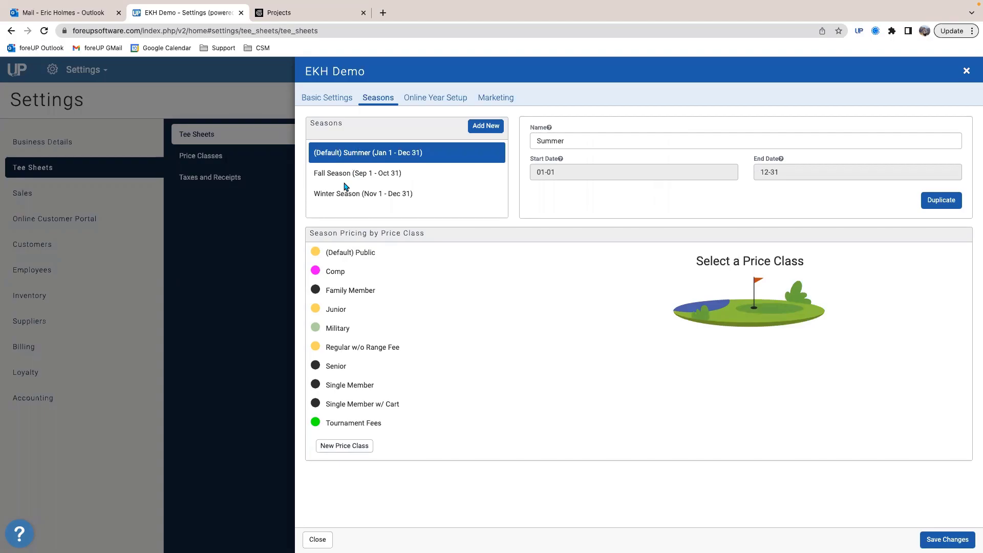
pyautogui.click(364, 253)
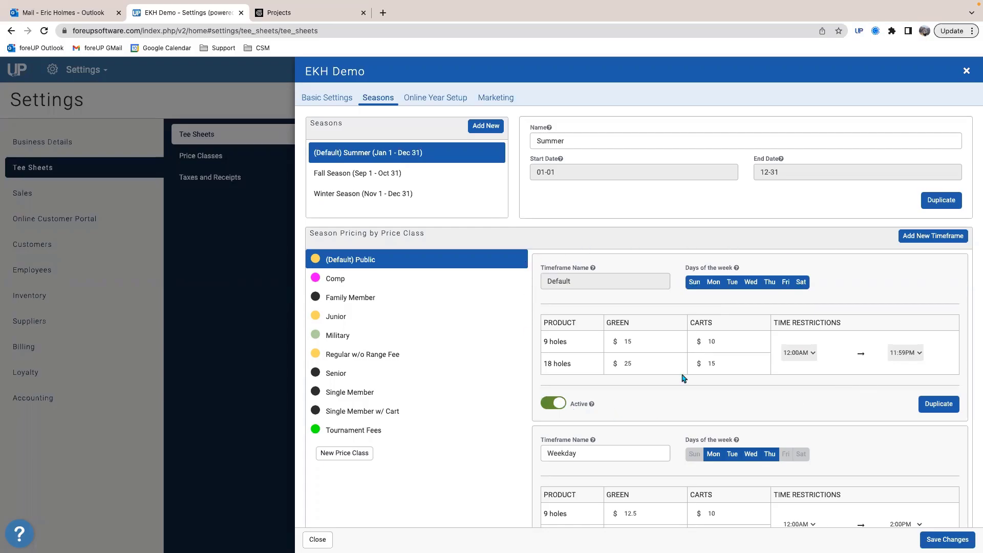
# Step: Examine the Default, Weekday and Twilight timeframes of the Public price class, including their days, green and cart fees and time restrictions
pyautogui.scroll(-1, 684, 379)
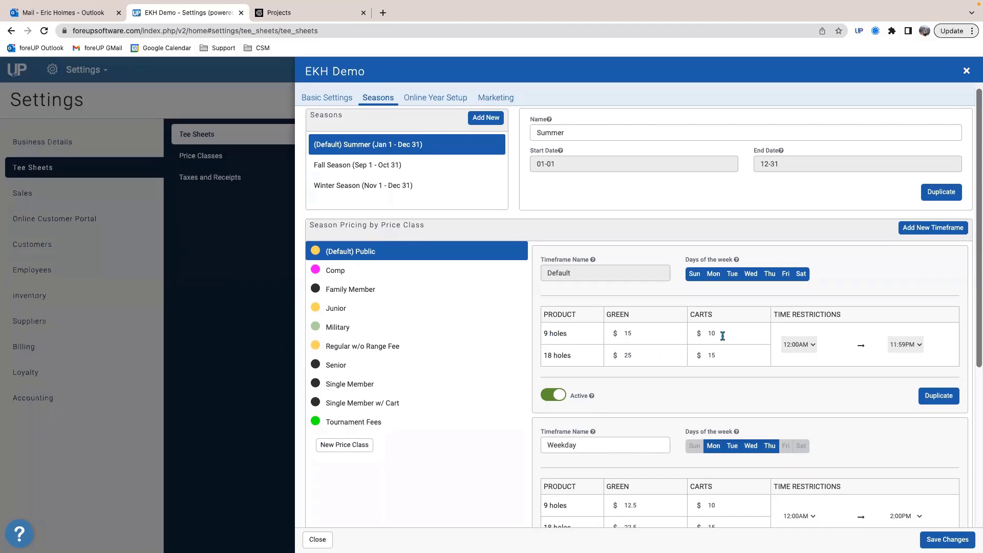
pyautogui.scroll(-3, 621, 353)
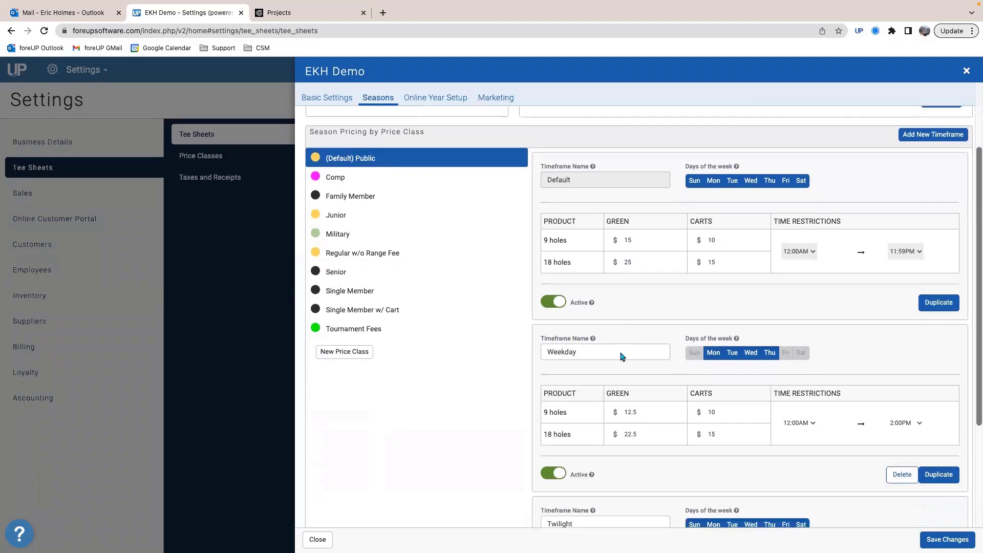
pyautogui.scroll(-2, 606, 344)
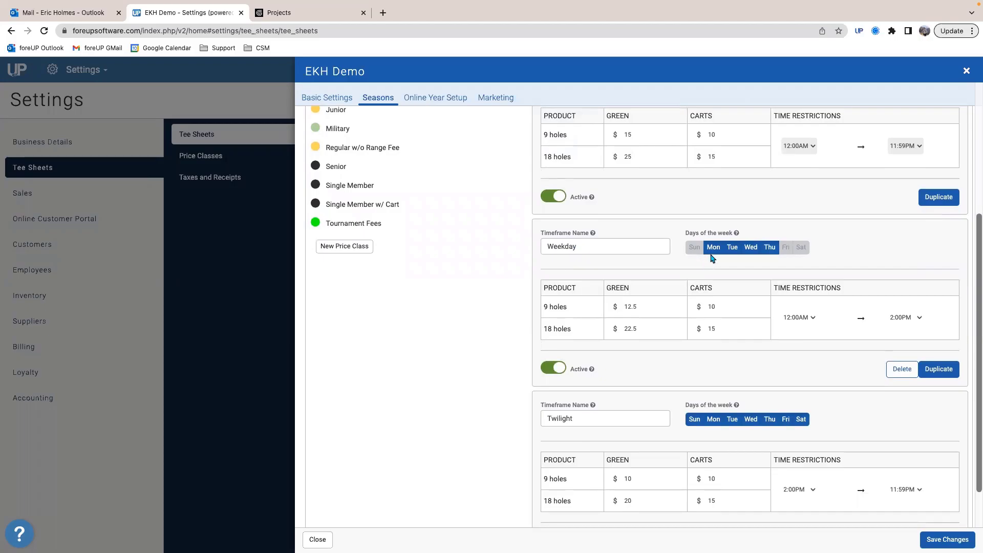
pyautogui.doubleClick(547, 246)
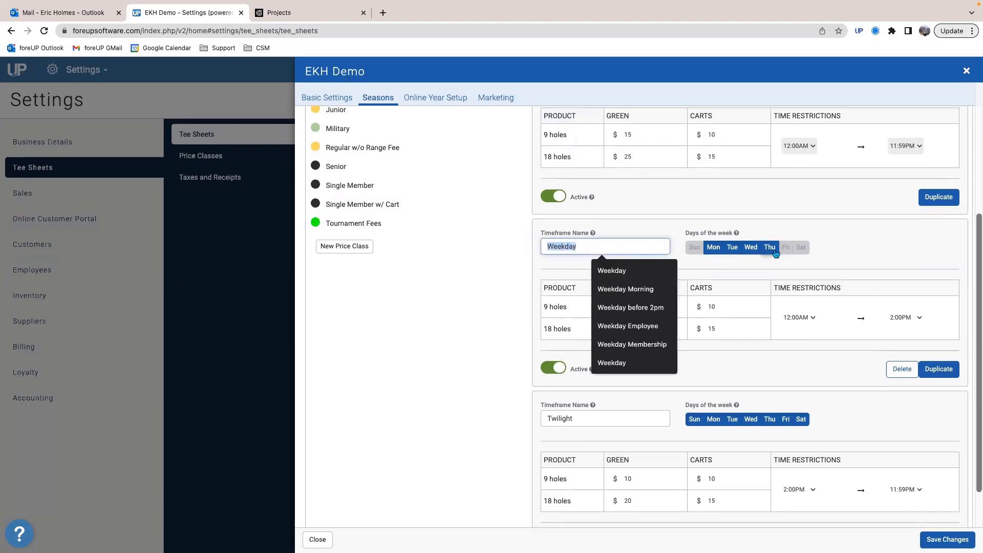
pyautogui.click(744, 265)
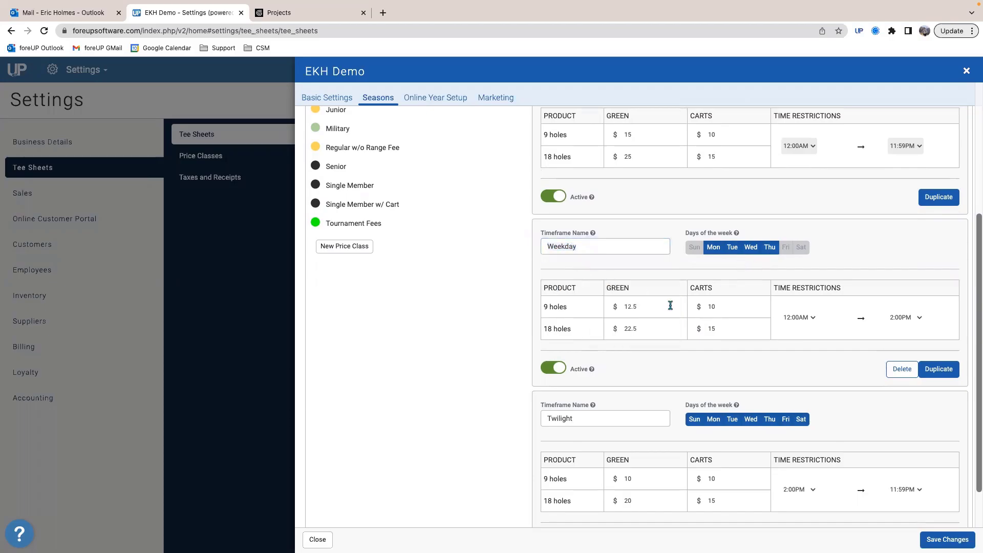
pyautogui.doubleClick(628, 307)
pyautogui.scroll(-1, 840, 340)
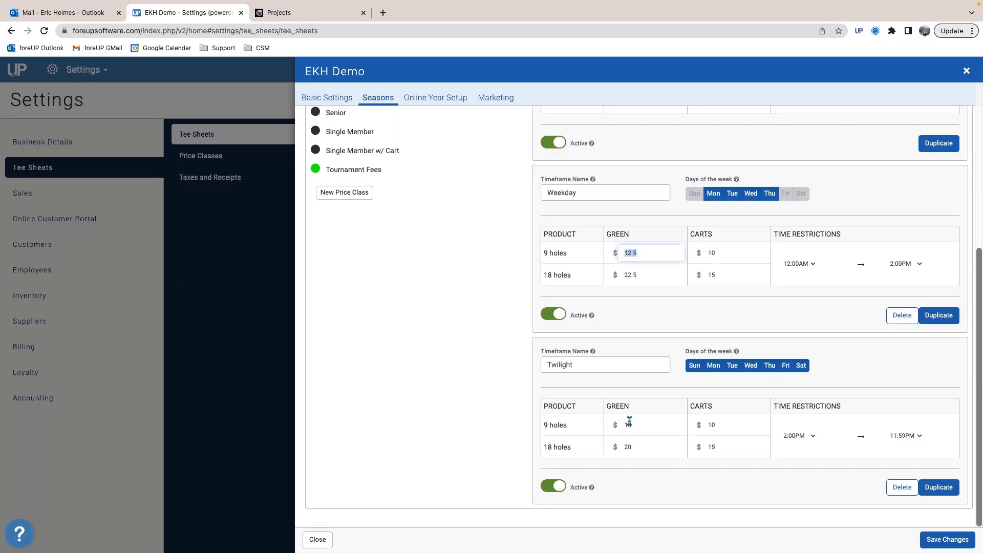
pyautogui.scroll(5, 630, 407)
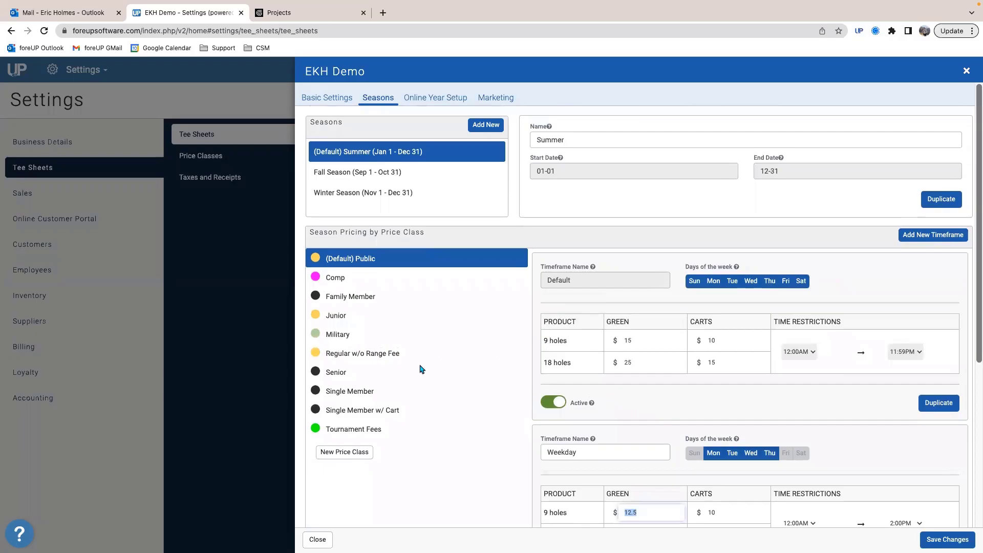
# Step: Restrict the Senior price class timeframe in the Summer season to Monday through Thursday and save the tee sheet
pyautogui.click(342, 369)
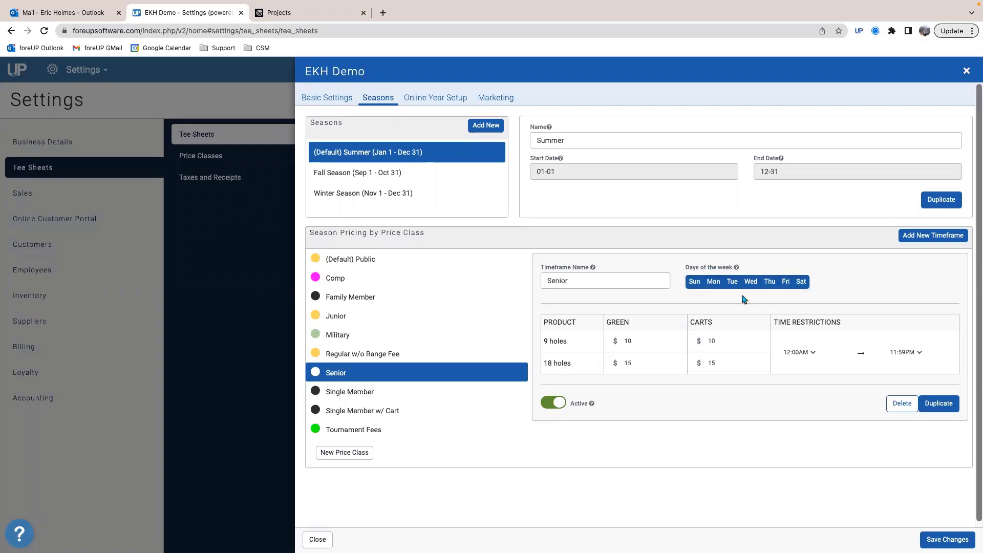
pyautogui.click(691, 283)
pyautogui.click(802, 282)
pyautogui.click(786, 282)
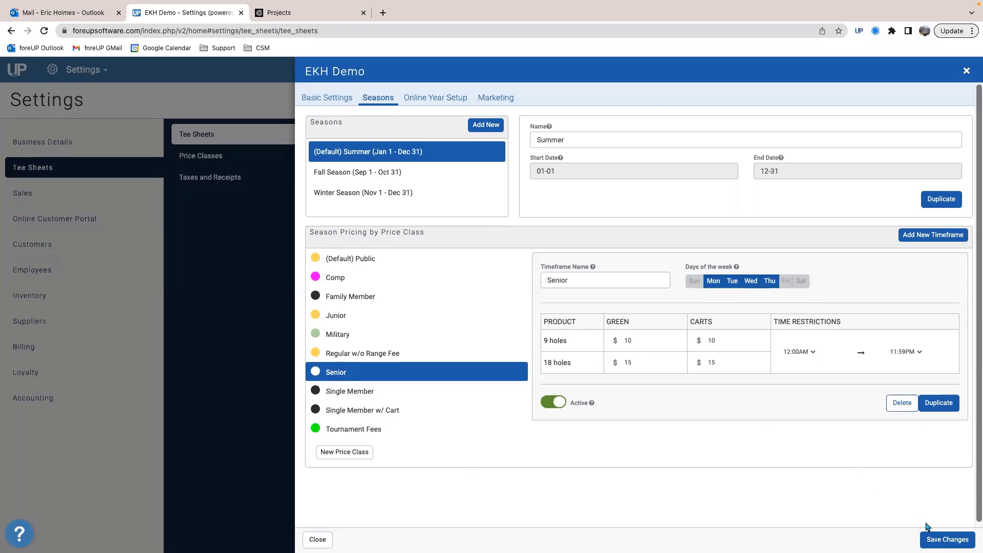
pyautogui.click(944, 540)
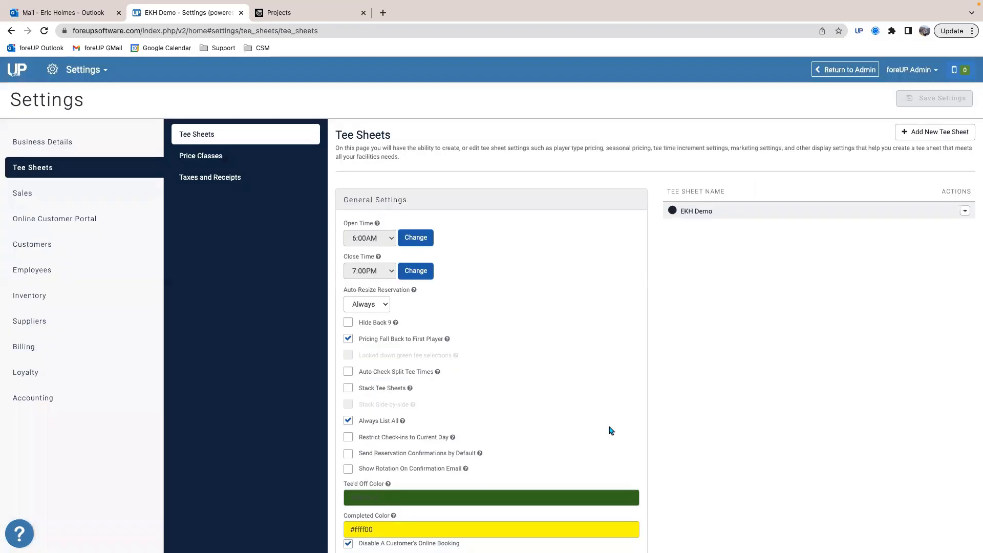
# Step: Reopen the EKH Demo tee sheet to review its list of seasons and save it again
pyautogui.click(704, 207)
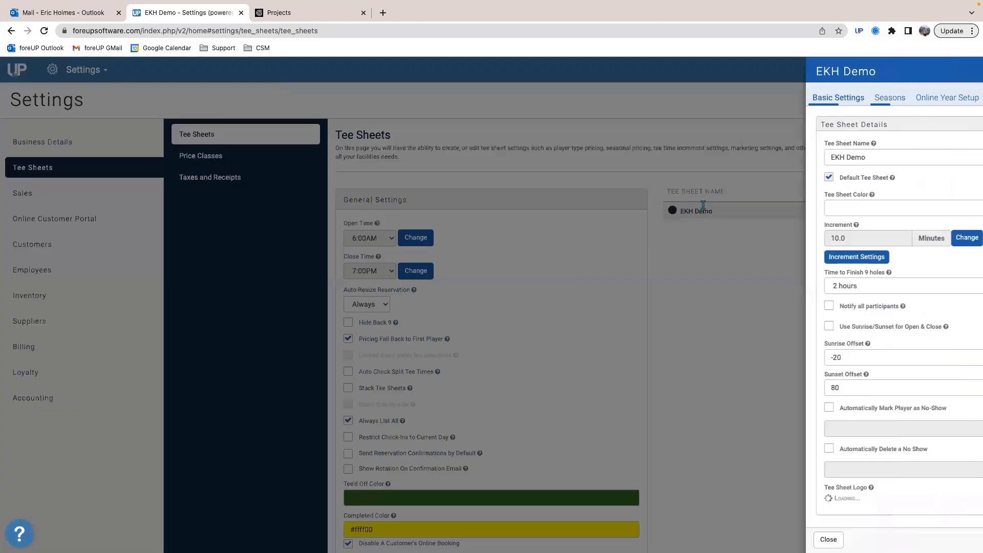
pyautogui.click(366, 98)
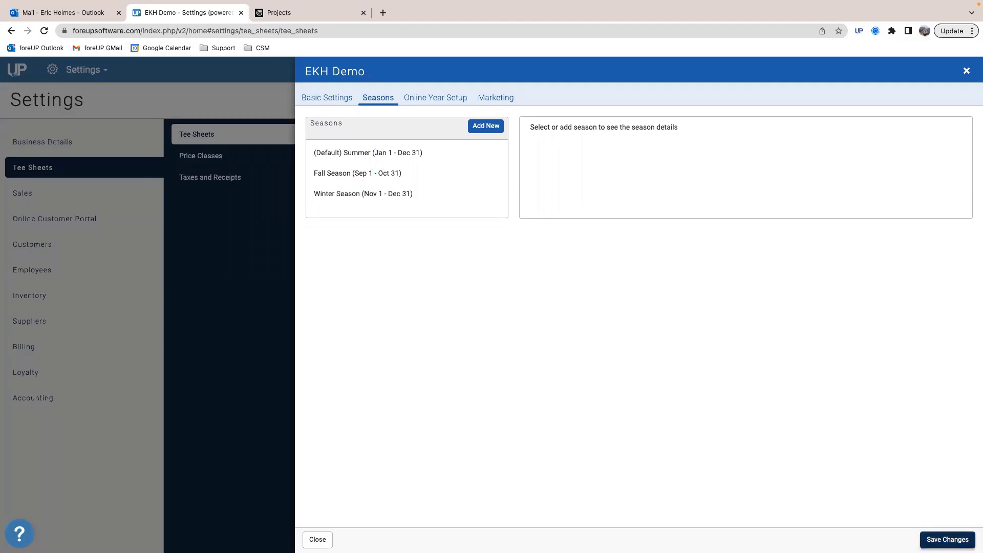
pyautogui.click(945, 540)
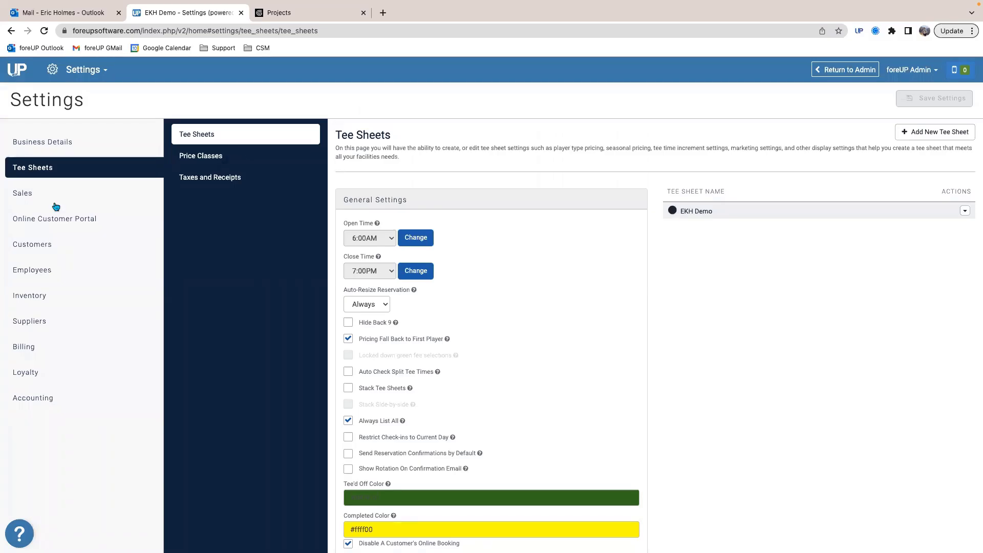
# Step: Go to the Tee Sheet module, choosing Pro Shop 1 as the terminal
pyautogui.click(79, 70)
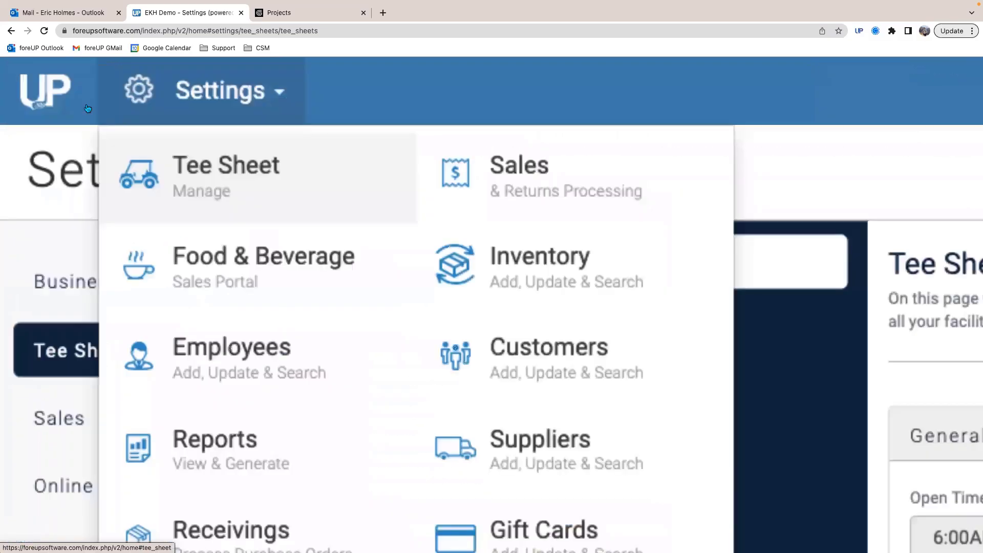
pyautogui.click(86, 109)
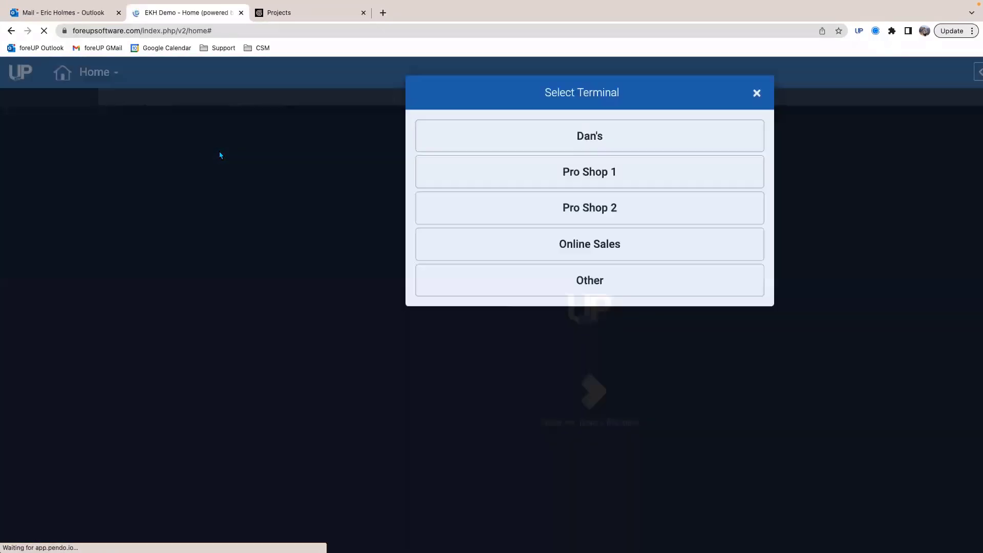
pyautogui.rightClick(220, 155)
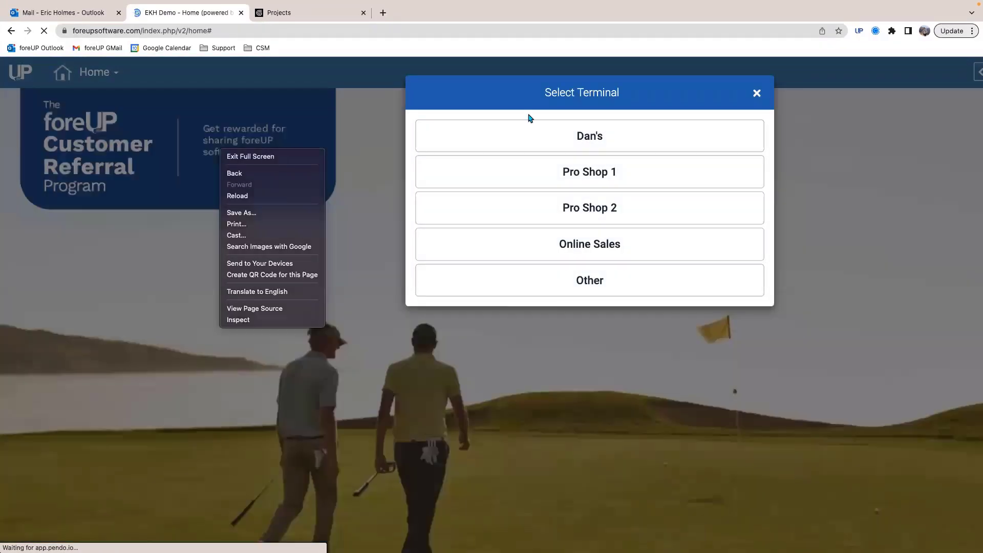
pyautogui.click(757, 93)
pyautogui.click(603, 177)
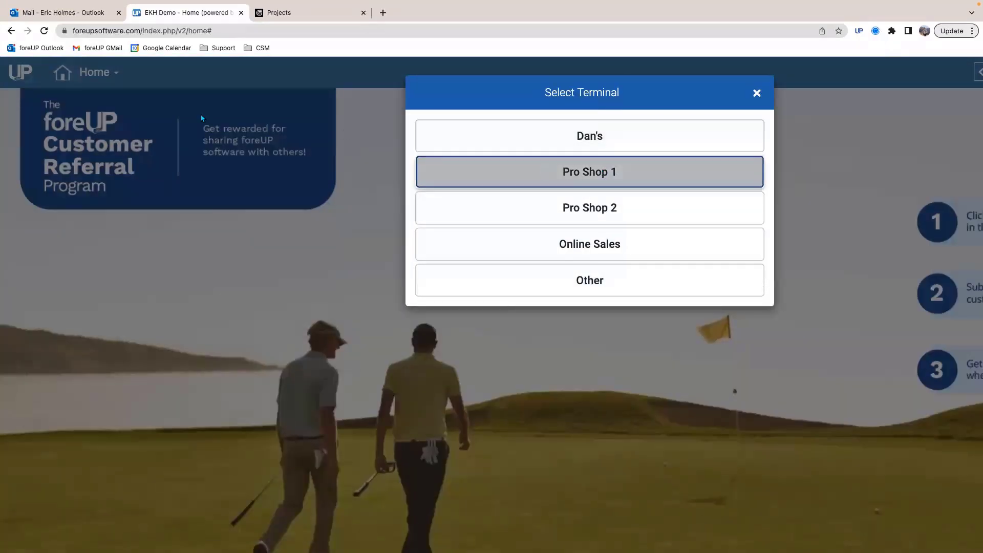
pyautogui.click(87, 75)
pyautogui.click(118, 107)
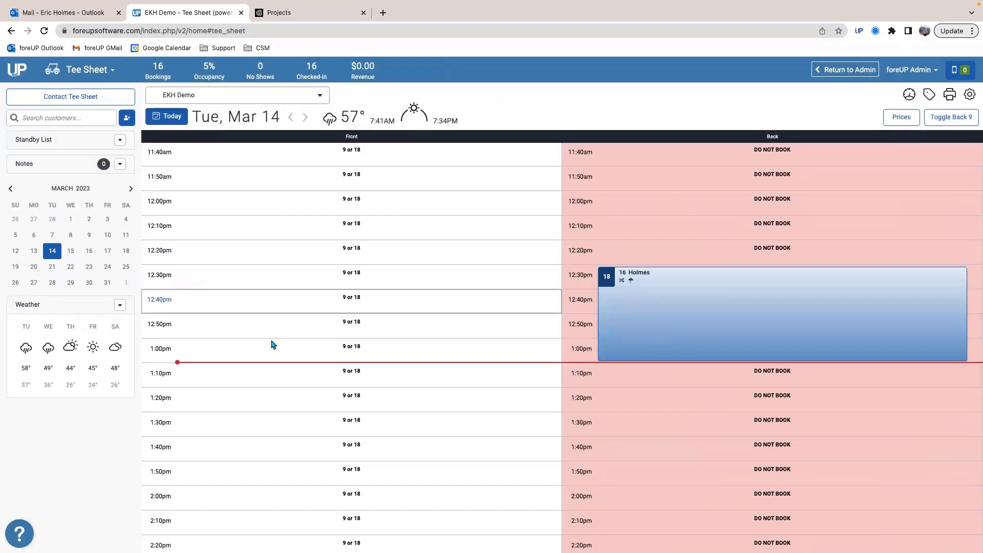
# Step: Start a tee time reservation at 2:00pm on the Front side and add an existing customer as the first player
pyautogui.scroll(-4, 268, 353)
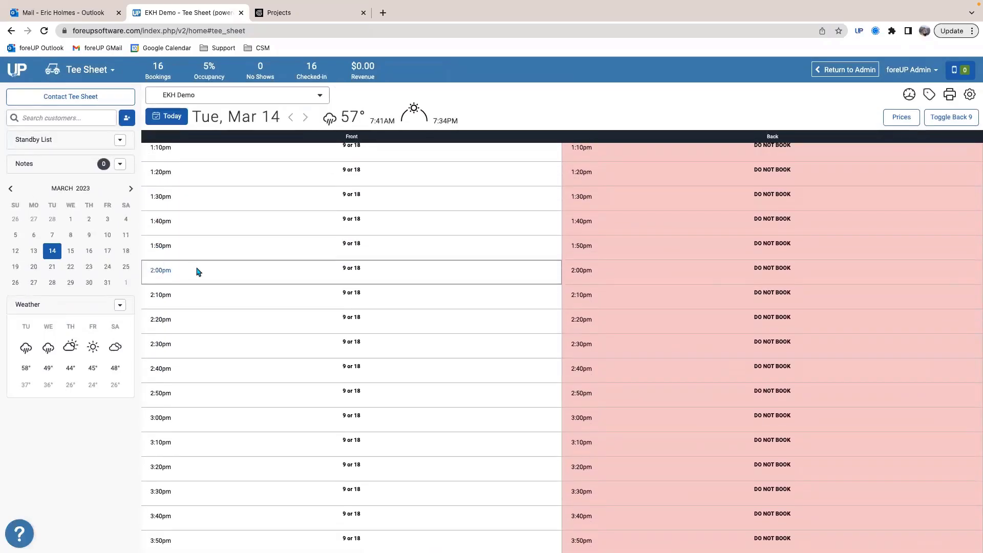
pyautogui.click(198, 272)
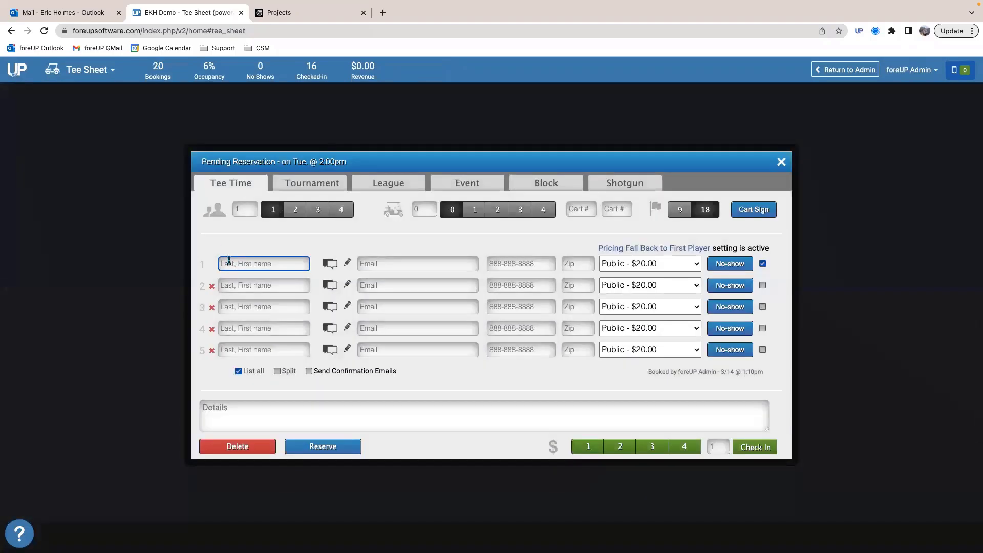
pyautogui.write('Holmes')
pyautogui.click(237, 290)
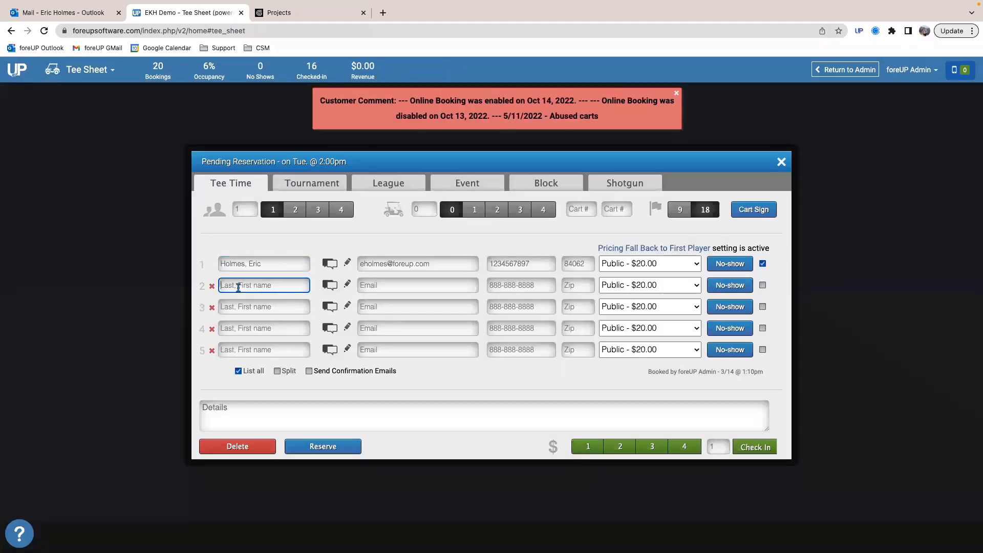
# Step: Add three more existing customers as the second, third and fourth players of the 2:00pm reservation
pyautogui.write('avis, Ant')
pyautogui.write('hony')
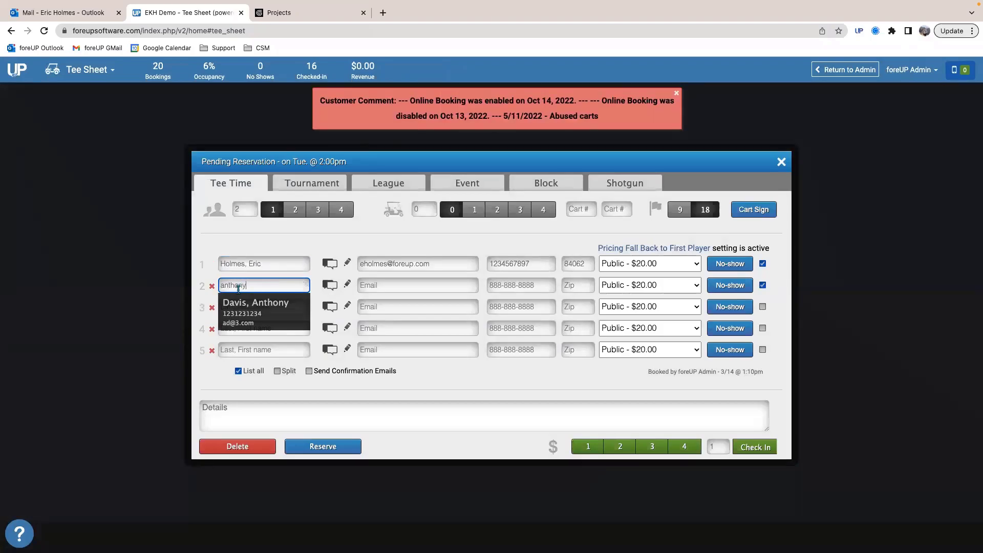
pyautogui.click(233, 309)
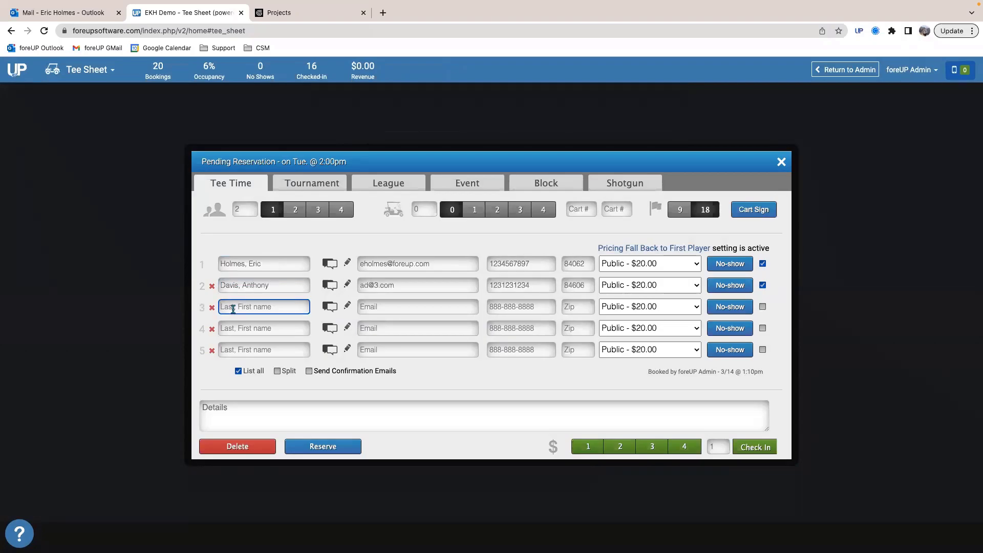
pyautogui.write('Lebron')
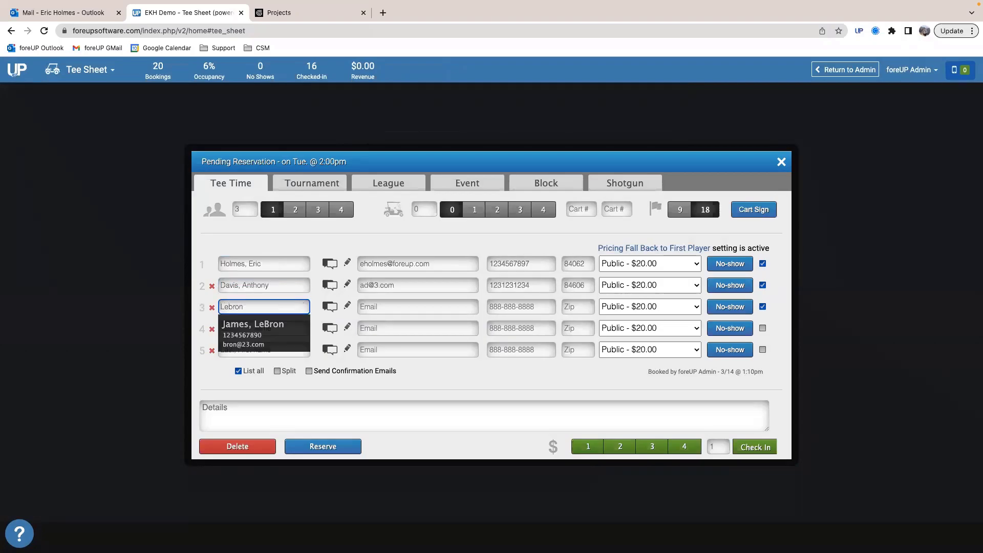
pyautogui.click(239, 338)
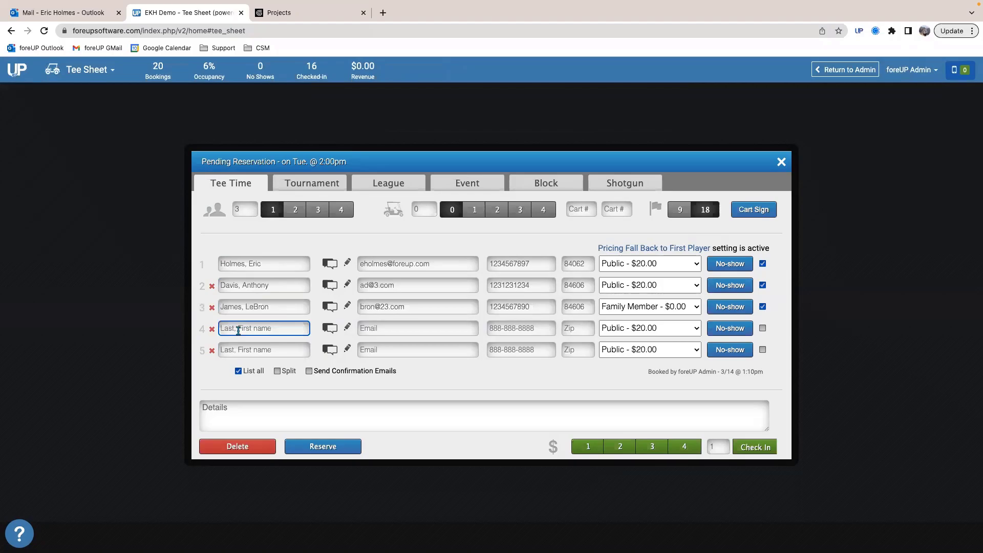
pyautogui.write('Alex')
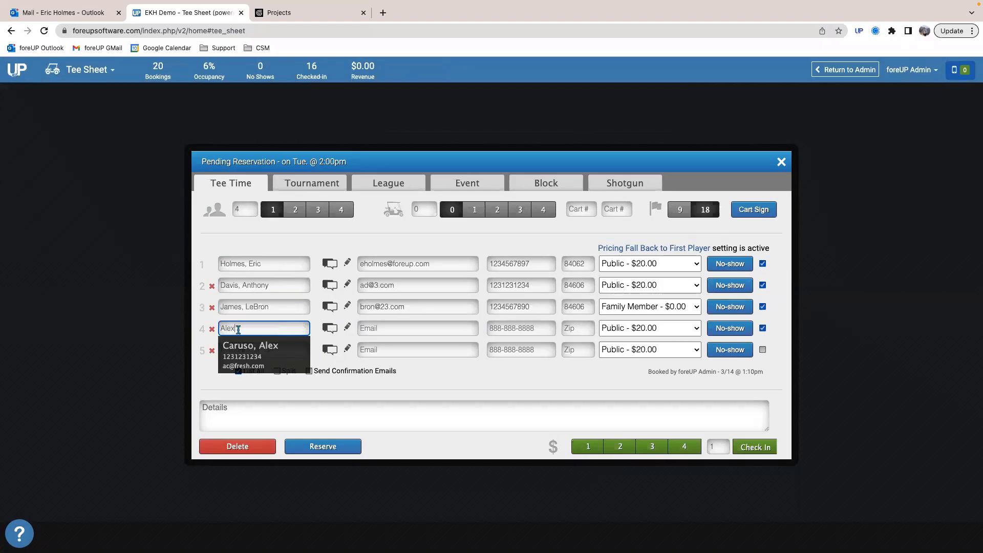
pyautogui.click(240, 342)
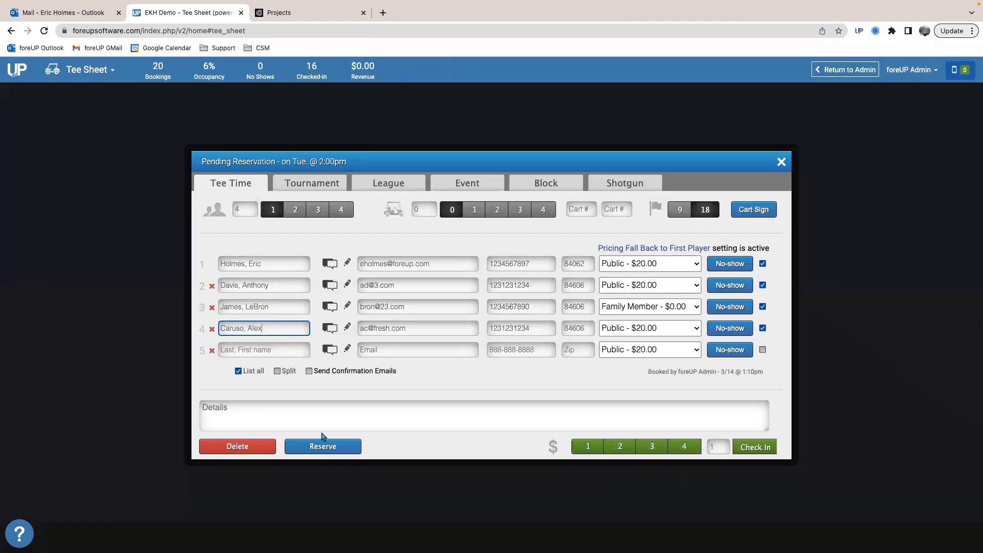
# Step: Reserve the four-player 2:00pm tee time, then reduce the booking to three players by removing the fourth player and update it
pyautogui.click(319, 451)
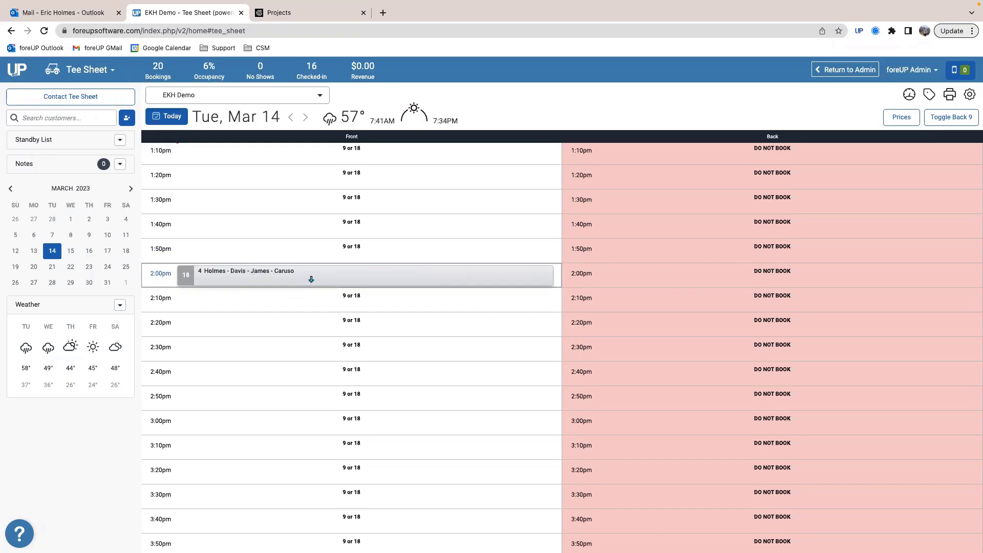
pyautogui.click(297, 272)
pyautogui.click(317, 210)
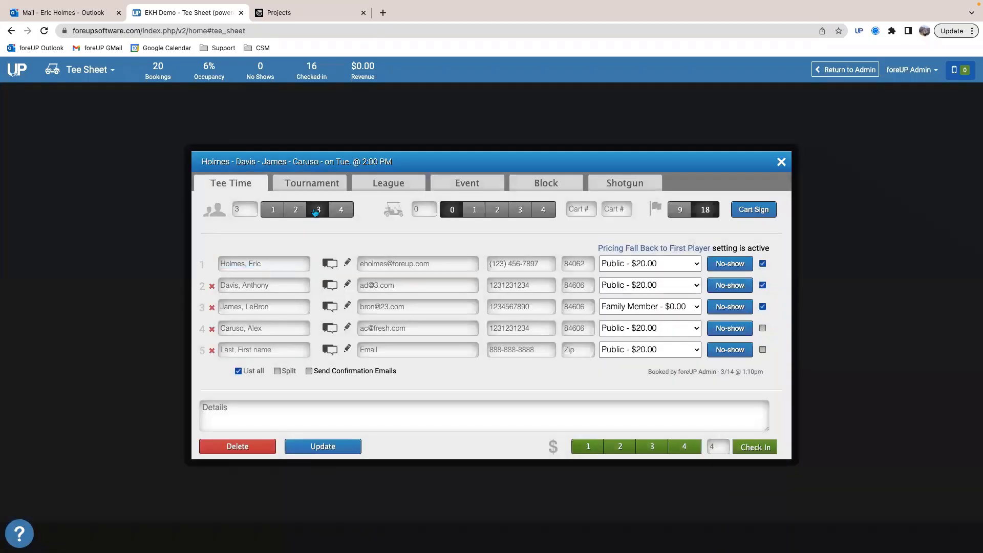
pyautogui.click(212, 329)
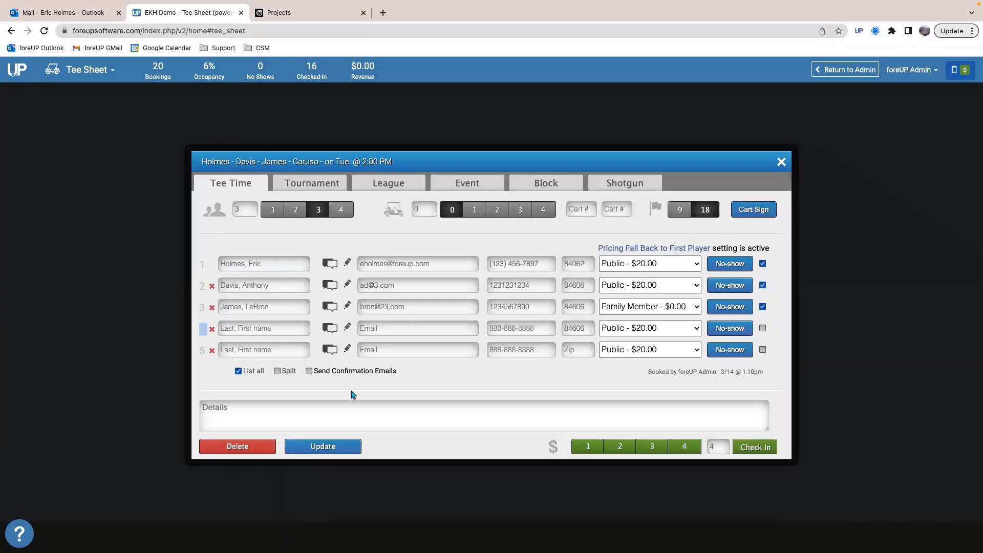
pyautogui.click(350, 447)
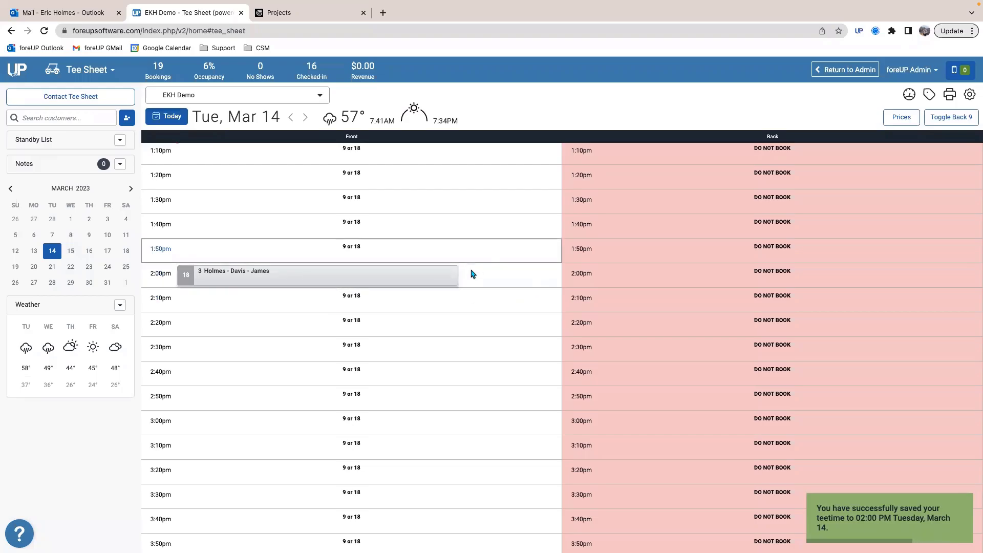
# Step: Book the removed fourth player as a separate single-player reservation in the open spot at 2:00pm on the Front side
pyautogui.click(488, 282)
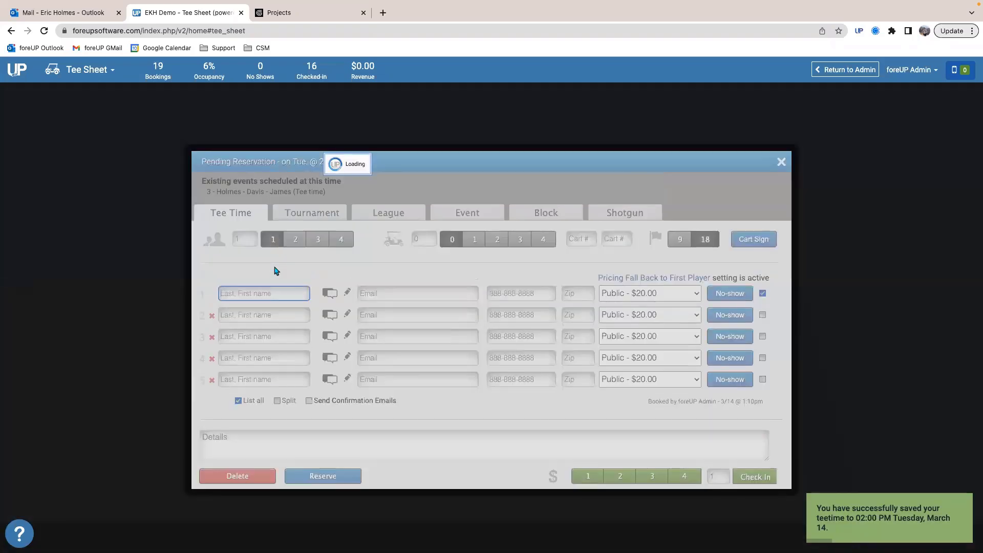
pyautogui.write('Alex')
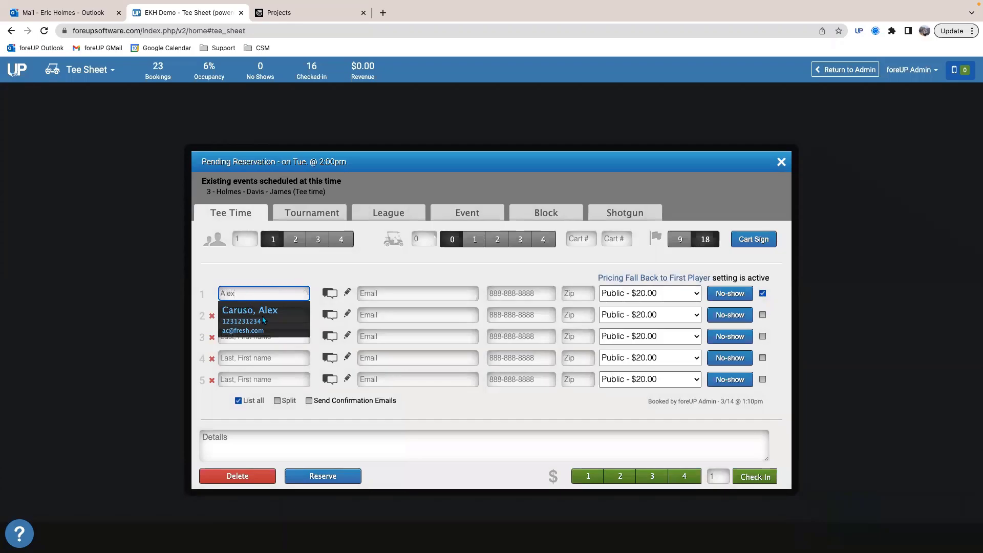
pyautogui.click(264, 321)
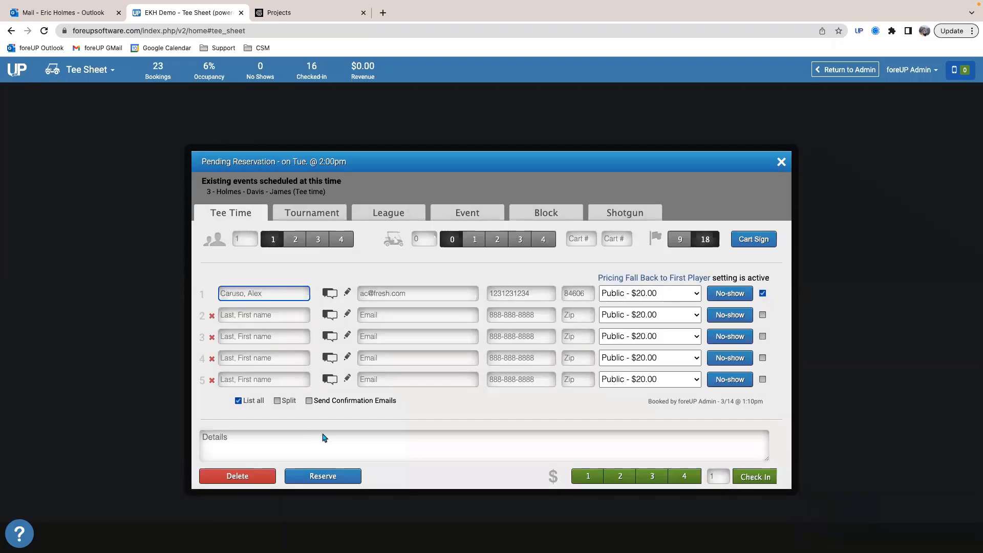
pyautogui.click(324, 476)
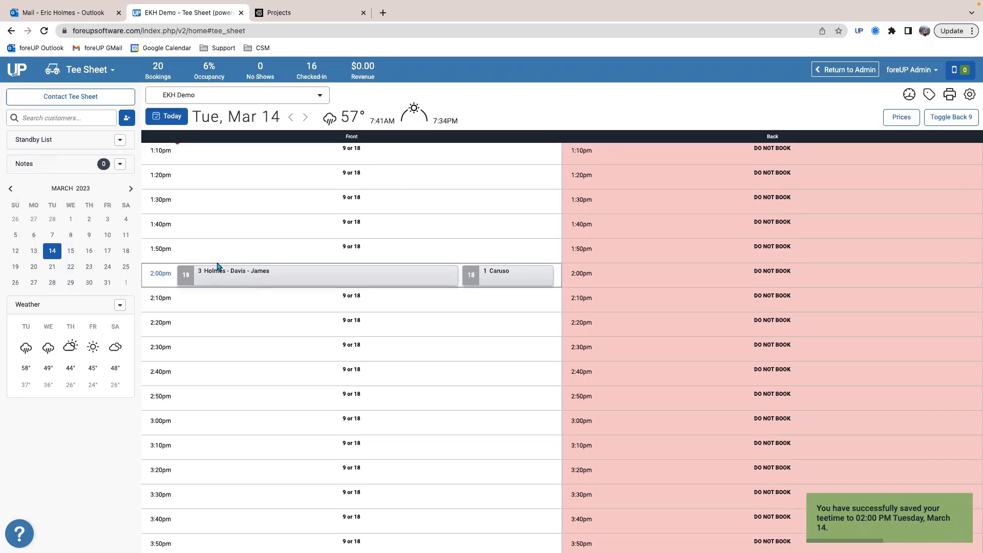
# Step: Examine the booking details of the single-player and three-player reservations at 2:00pm
pyautogui.click(259, 275)
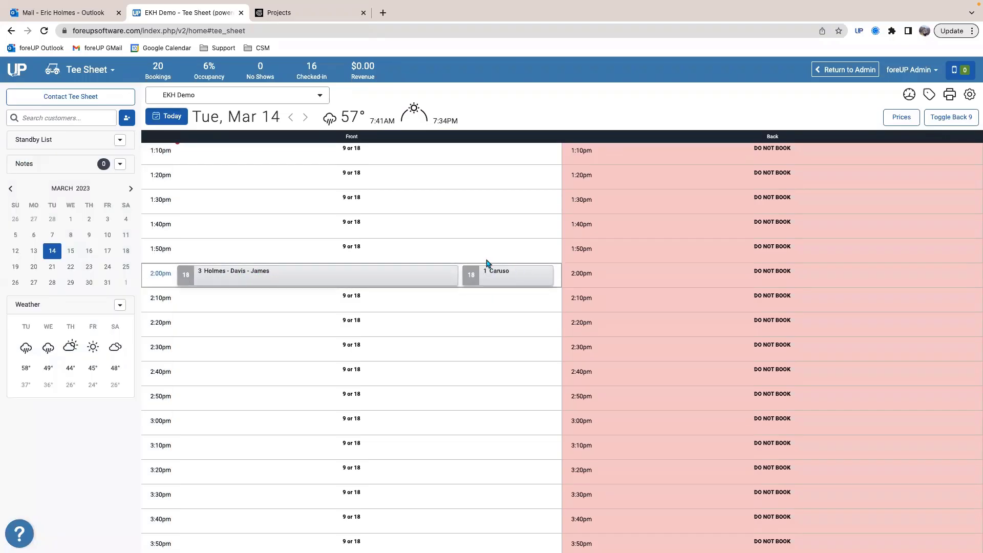
pyautogui.click(513, 278)
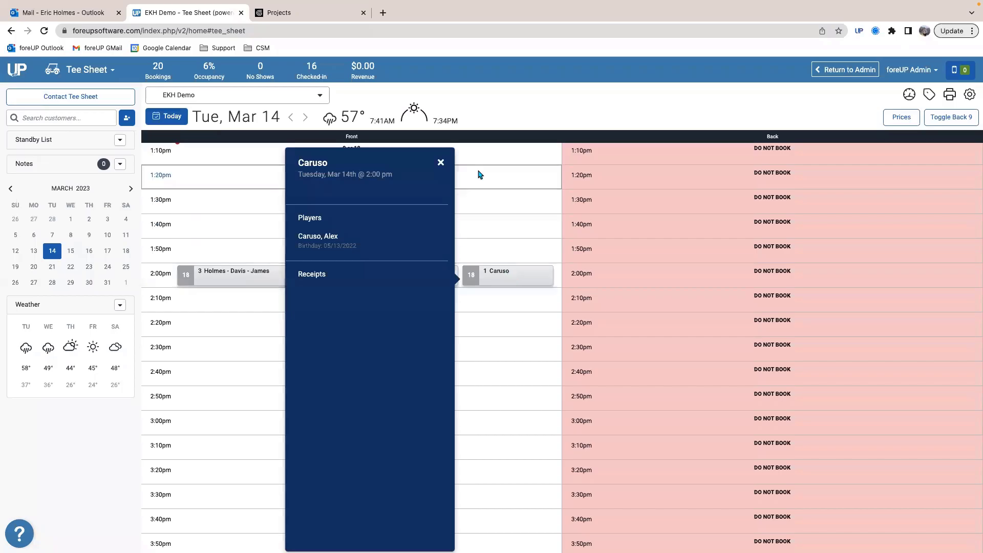
pyautogui.click(440, 162)
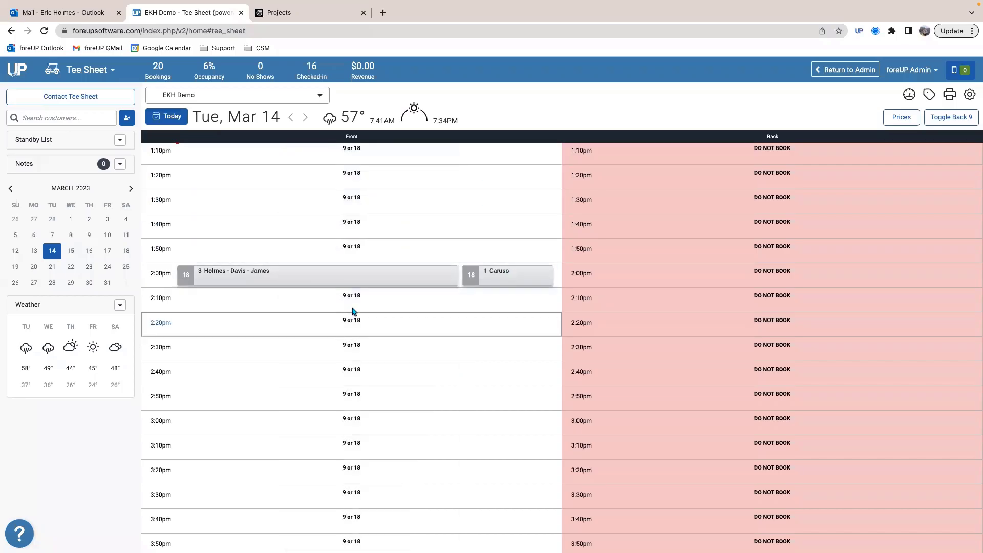
pyautogui.click(283, 281)
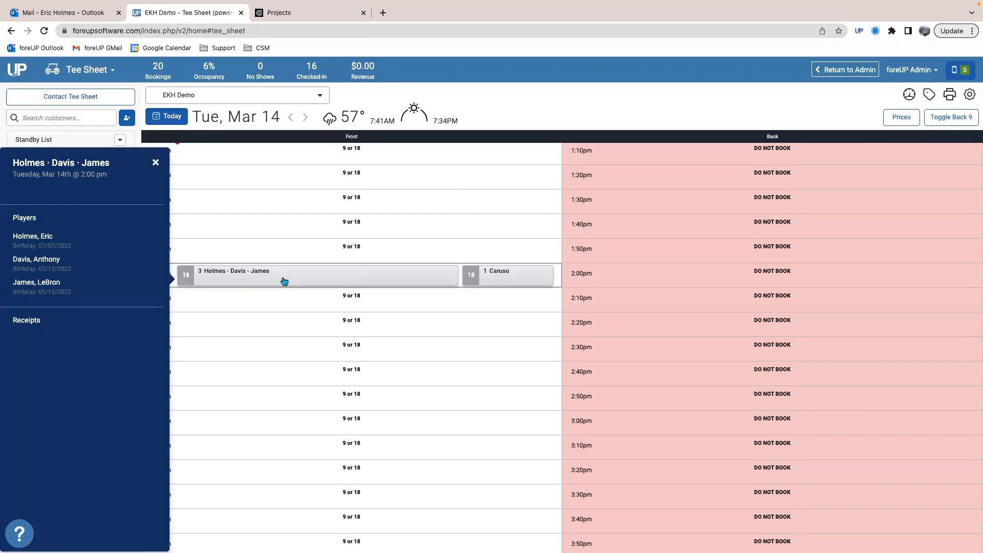
# Step: Open the three-player 2:00pm reservation and check in only the first player, leaving the second and third players unselected
pyautogui.doubleClick(285, 281)
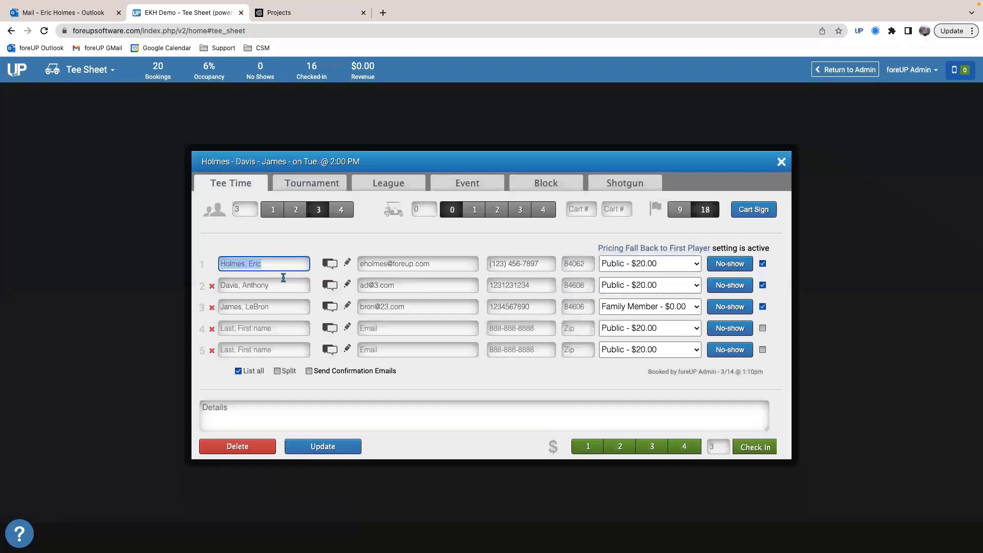
pyautogui.click(763, 308)
pyautogui.click(763, 285)
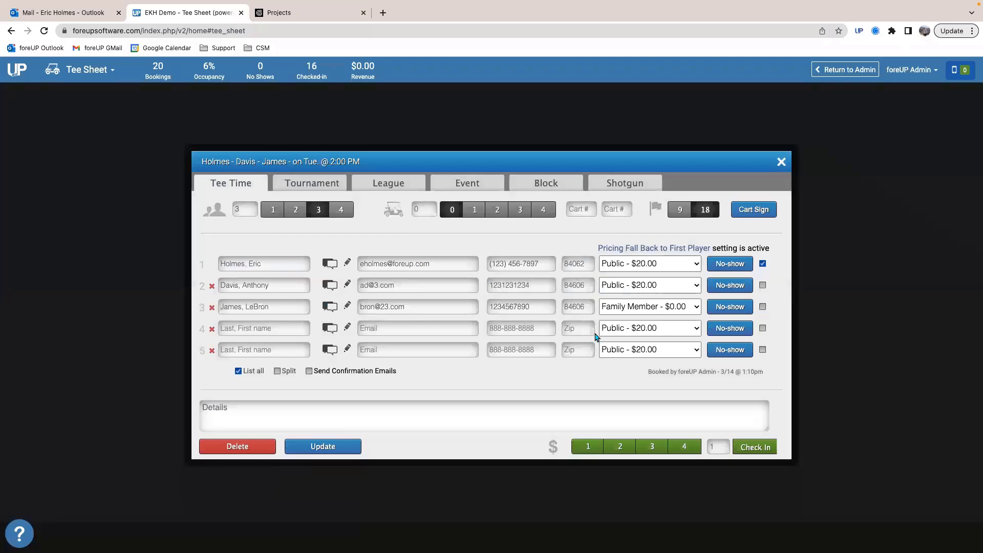
pyautogui.click(762, 285)
pyautogui.click(763, 306)
pyautogui.click(762, 285)
pyautogui.click(763, 307)
pyautogui.click(754, 447)
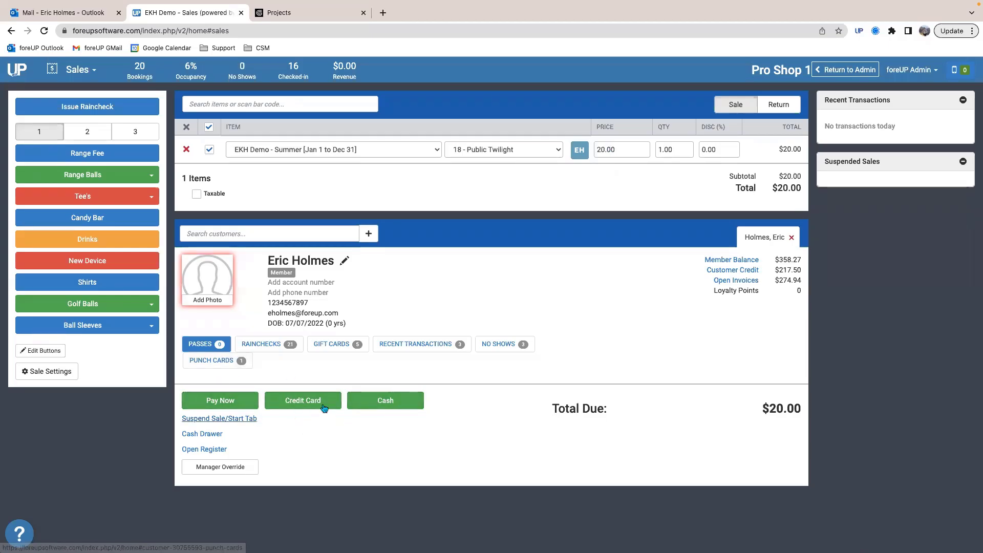
# Step: Add Medium Range Balls to the first player's green fee sale and pay the full amount in cash
pyautogui.click(102, 179)
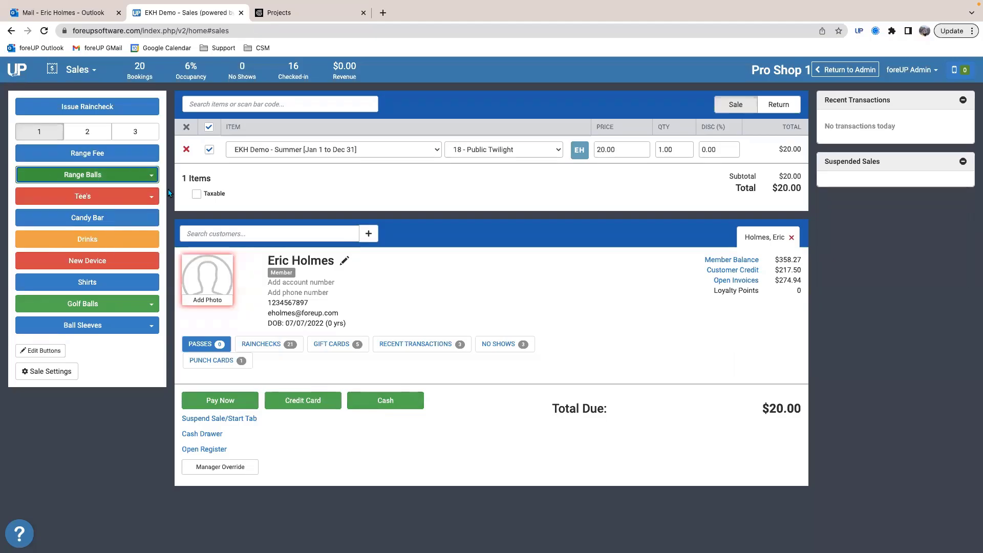
pyautogui.click(96, 177)
pyautogui.click(60, 220)
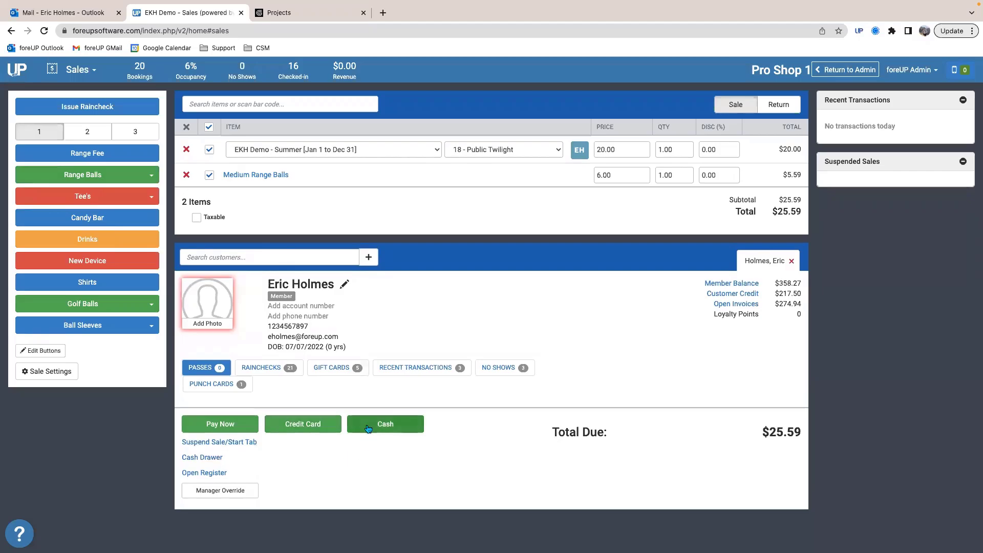
pyautogui.click(369, 428)
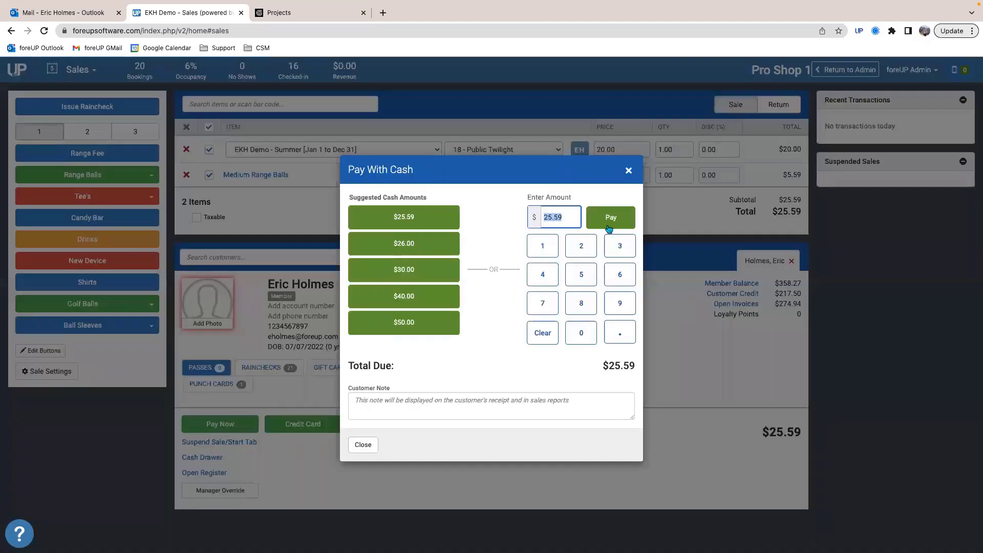
pyautogui.click(610, 218)
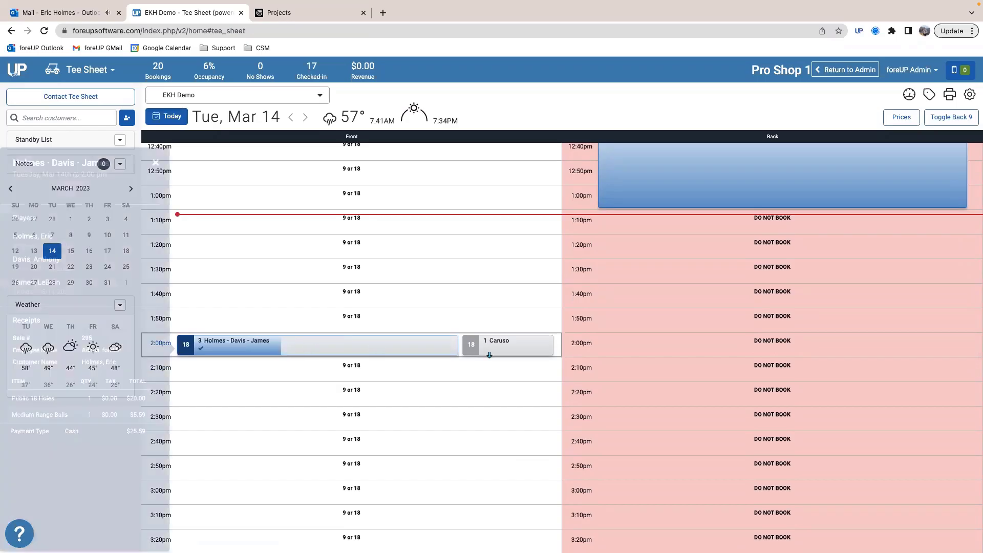
# Step: Check in the two remaining players of the three-player 2:00pm reservation and exclude the 18 - Public Twilight green fee from the current payment
pyautogui.click(331, 349)
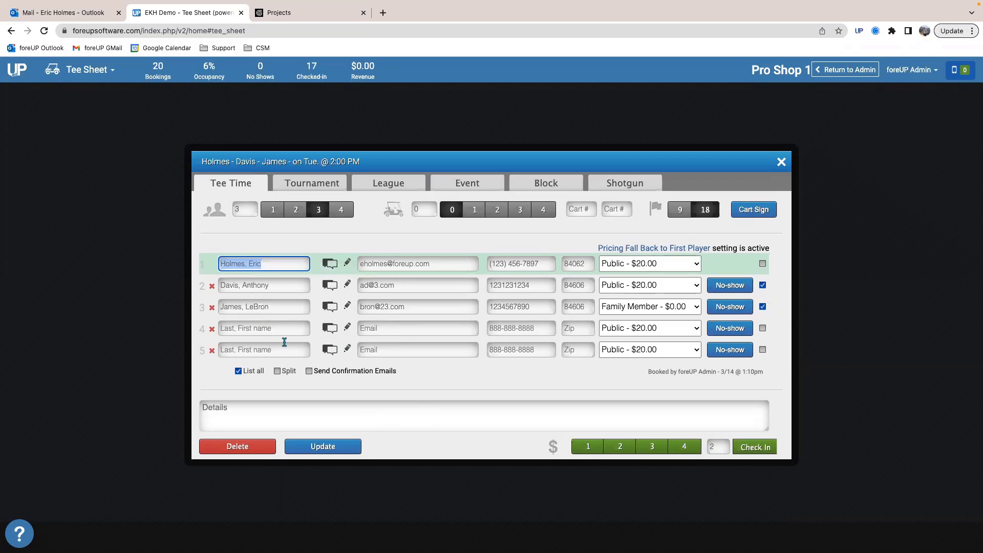
pyautogui.click(759, 449)
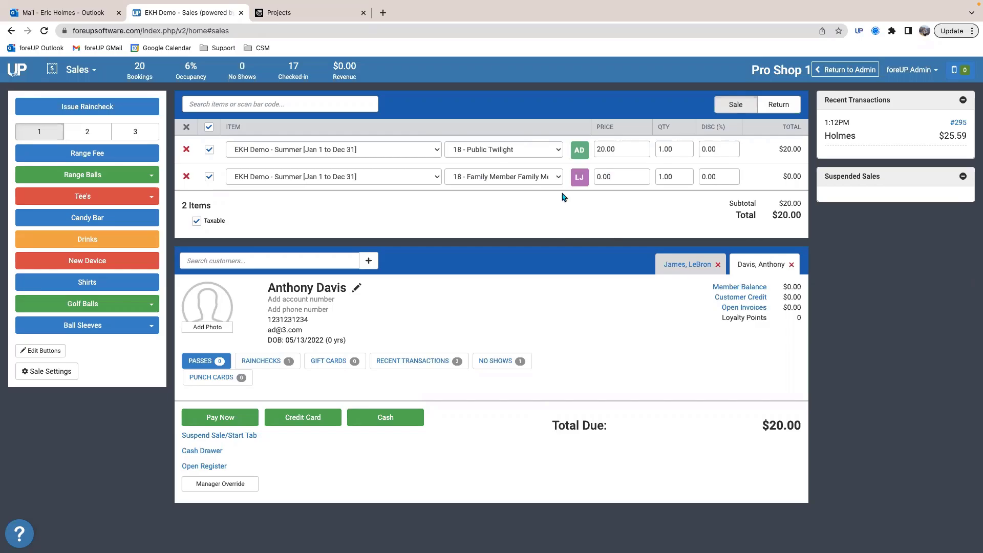
pyautogui.click(209, 149)
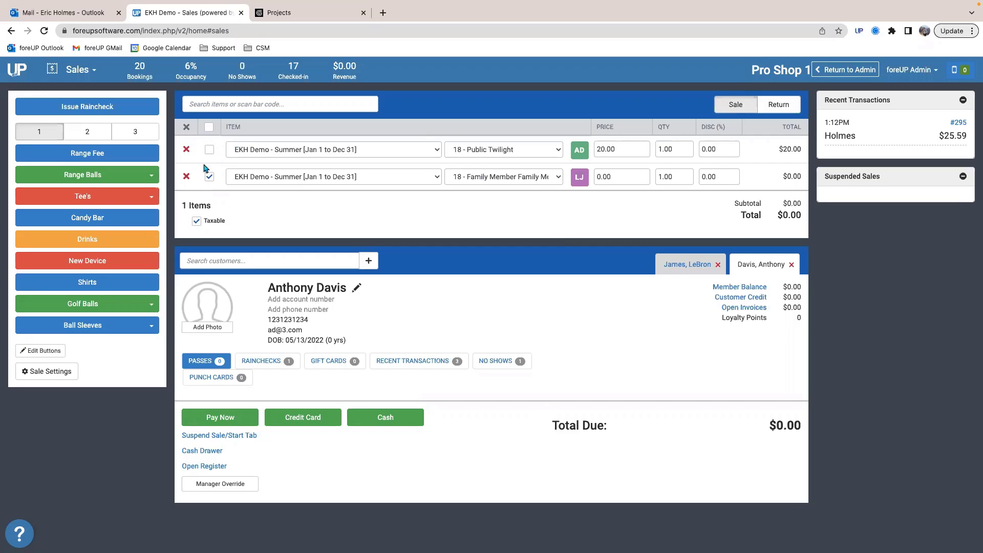
# Step: Make the Family Member player the active customer, add a Fountain Drink, and pay the selected items with Member Balance
pyautogui.click(689, 266)
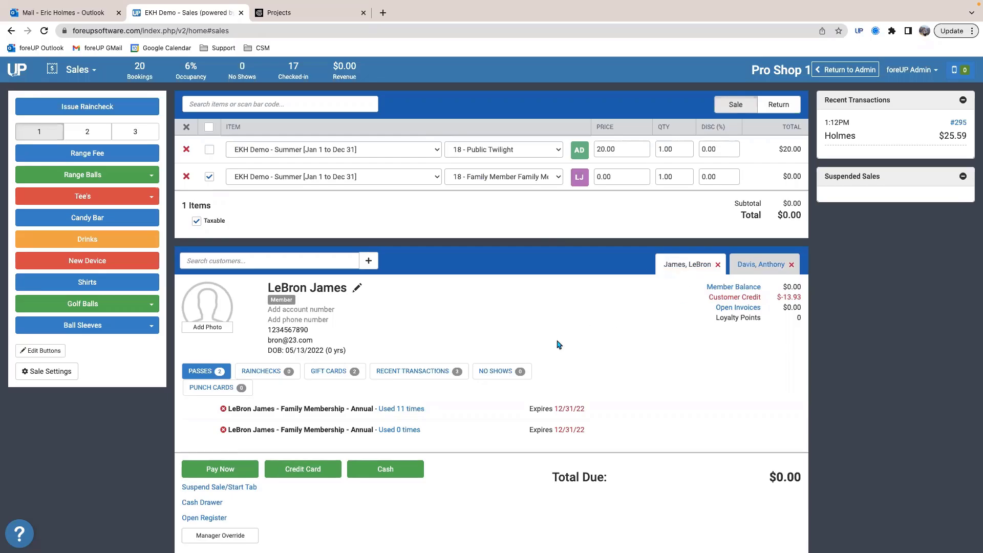
pyautogui.scroll(-1, 550, 347)
pyautogui.scroll(1, 455, 338)
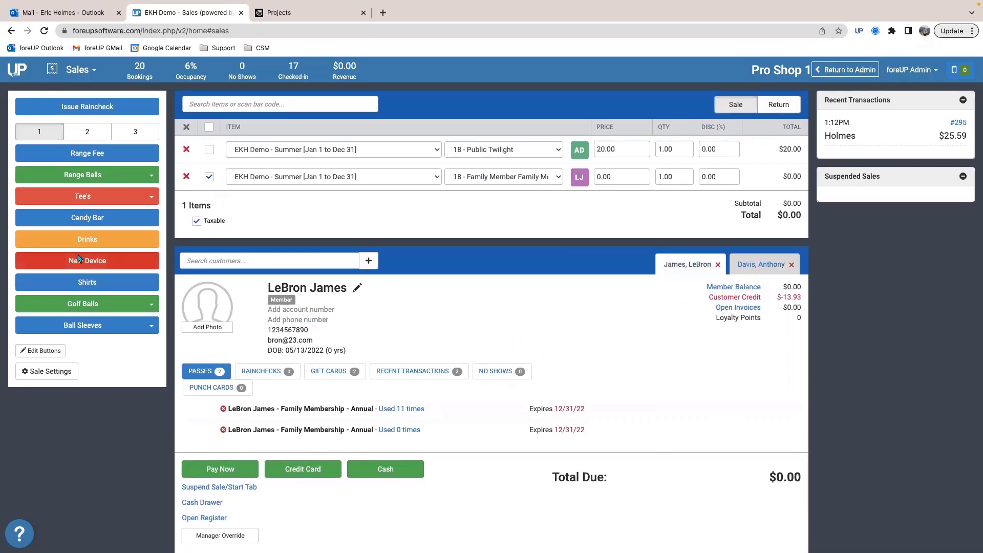
pyautogui.click(123, 243)
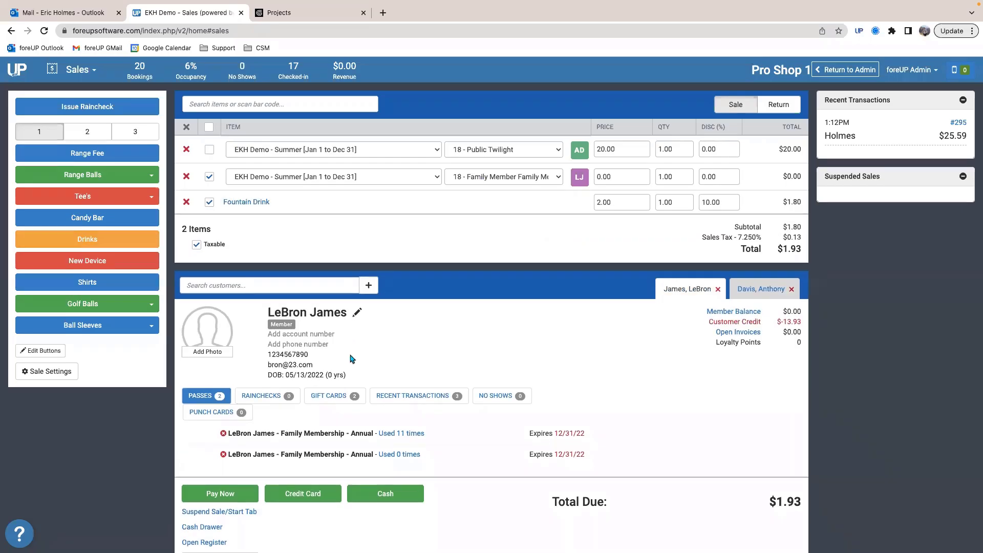
pyautogui.scroll(-1, 222, 463)
pyautogui.click(226, 468)
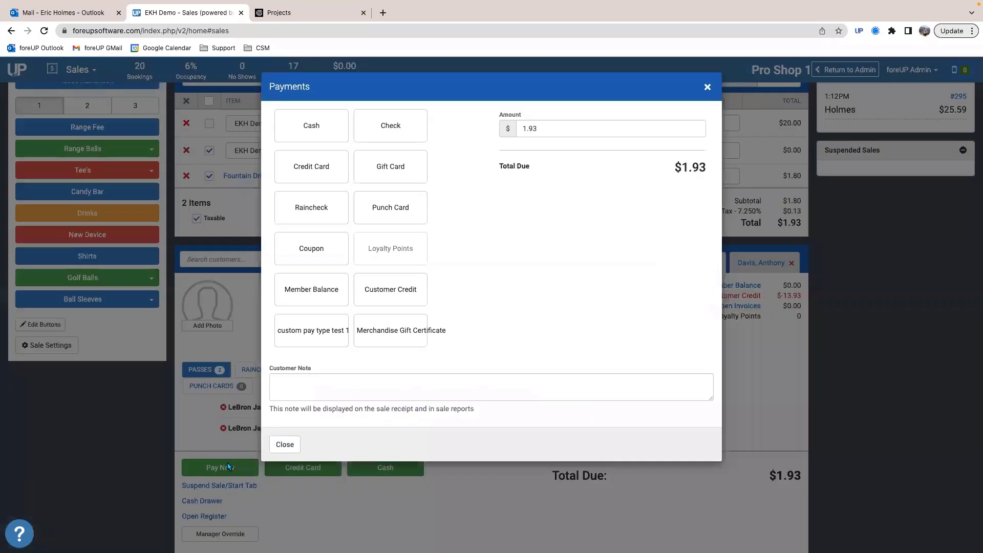
pyautogui.click(316, 293)
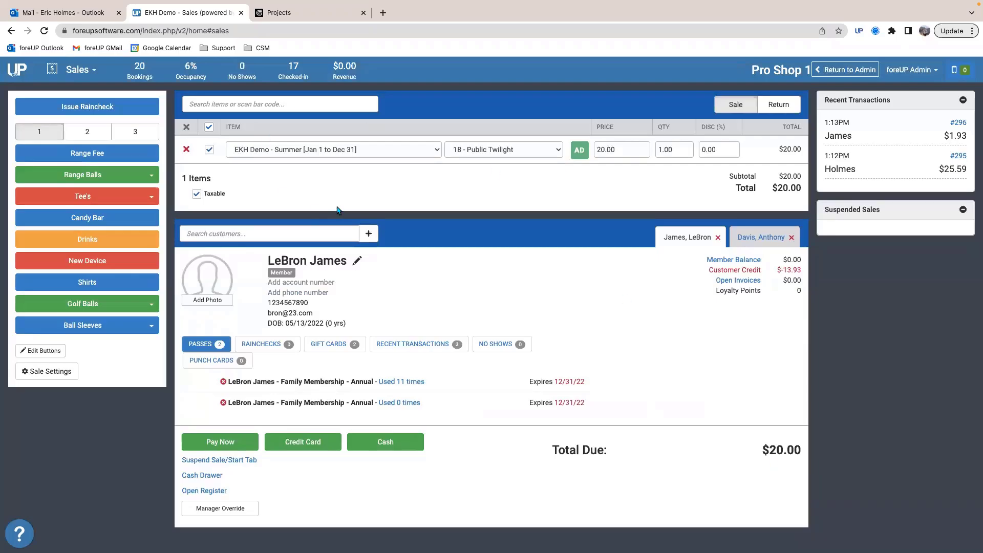
# Step: Remove the customer who has paid from the sale and suspend the remaining Public Twilight green fee as sale 1
pyautogui.click(718, 237)
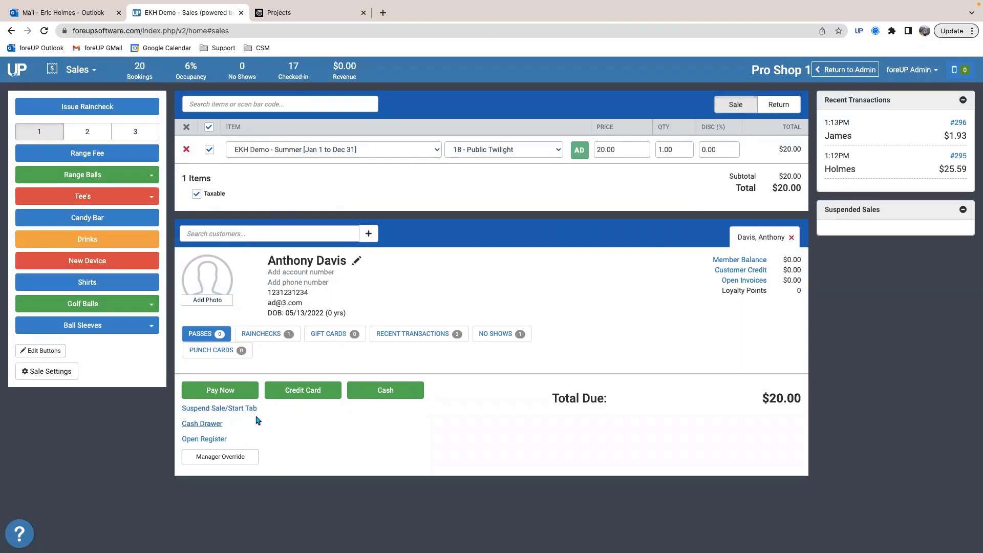
pyautogui.click(231, 411)
pyautogui.click(366, 124)
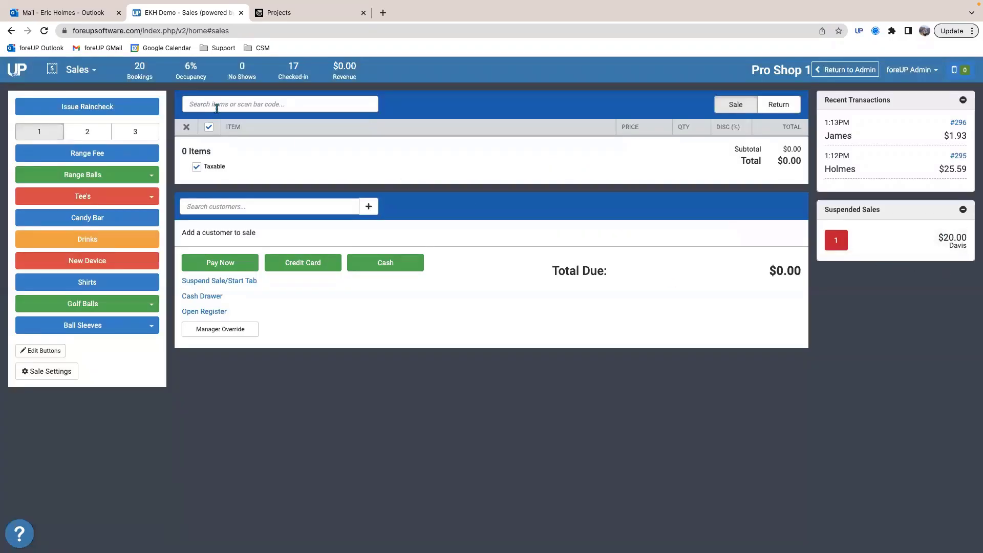
# Step: Sell a Range Fee and Logo Tee's without a customer and pay the full amount in cash
pyautogui.click(89, 155)
pyautogui.click(89, 199)
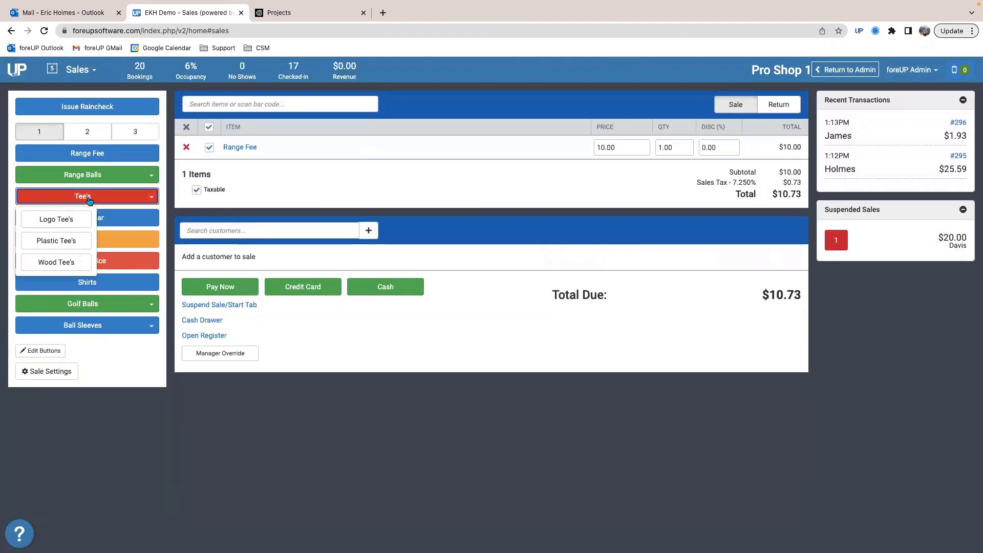
pyautogui.click(56, 219)
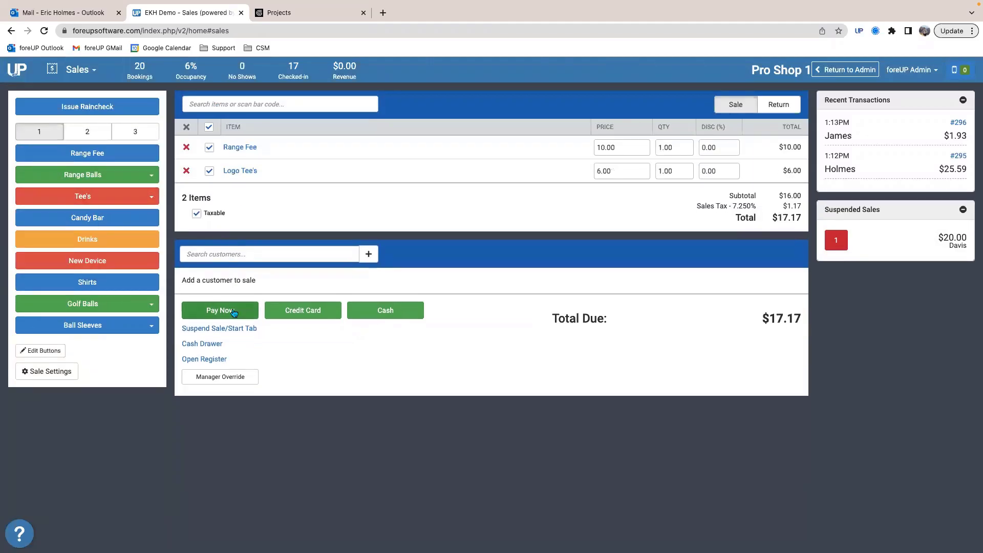
pyautogui.click(387, 310)
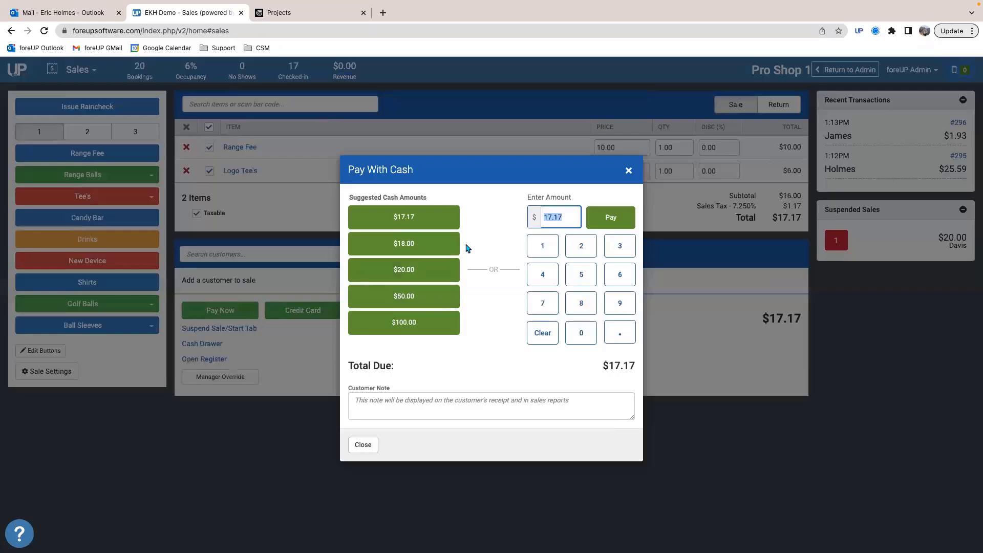
pyautogui.click(594, 222)
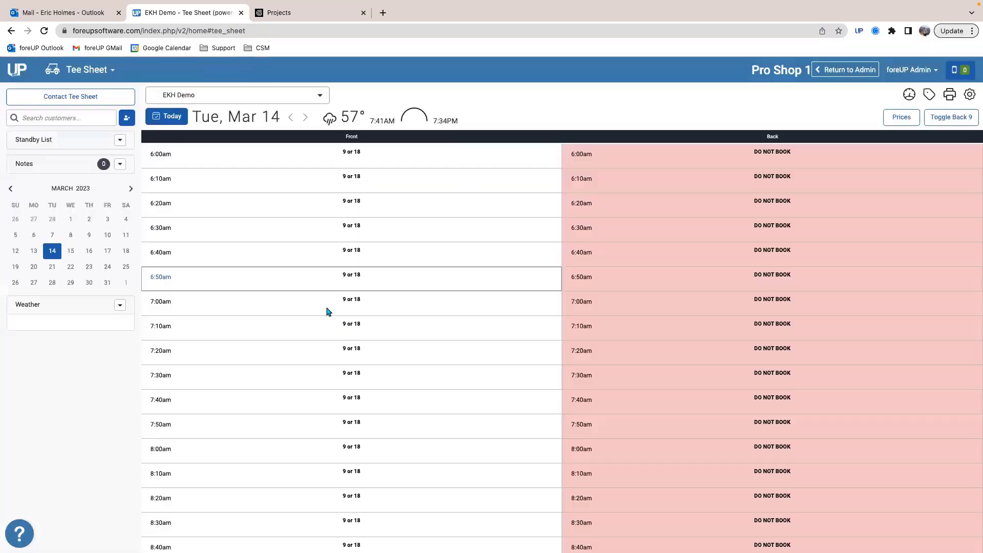
# Step: Go back to the Sales module and reopen suspended sale 1
pyautogui.click(87, 70)
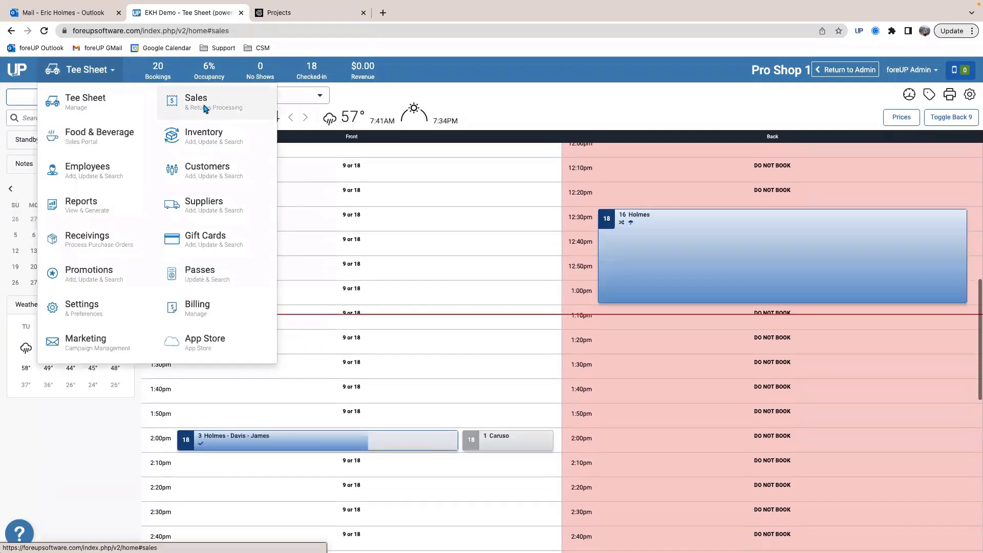
pyautogui.click(205, 109)
pyautogui.click(947, 273)
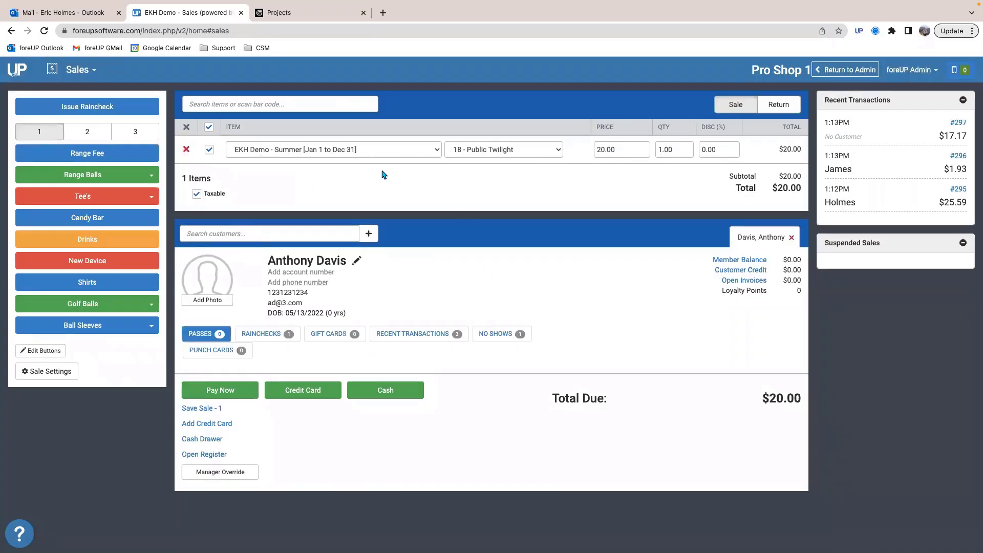
# Step: Pay the full $20.00 for the reopened Public Twilight green fee in cash
pyautogui.click(367, 395)
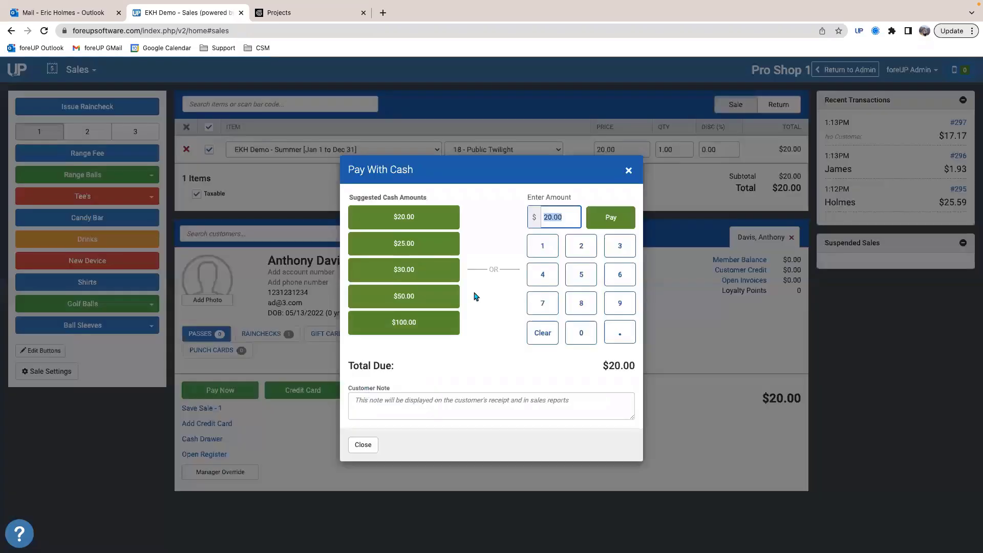
pyautogui.click(606, 224)
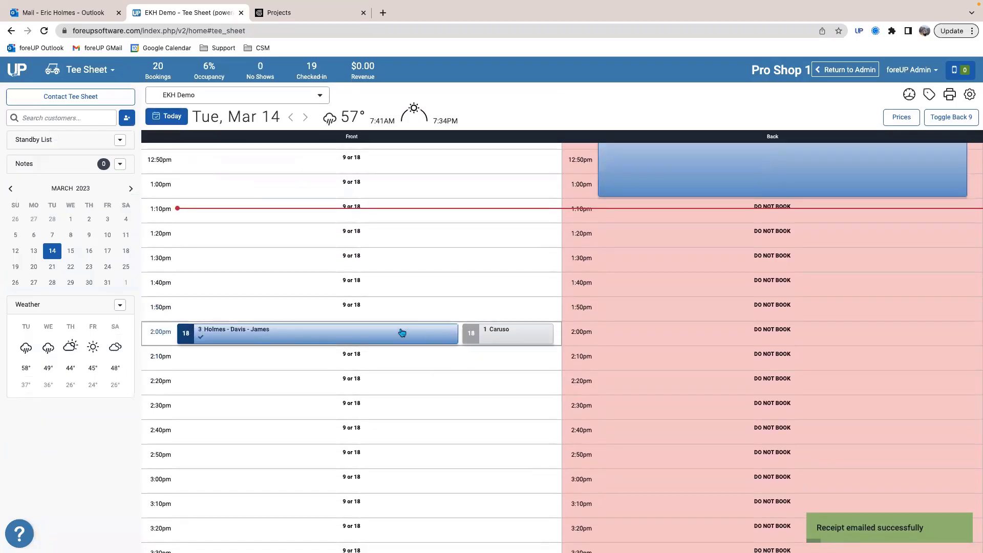
# Step: Check in the single-player 2:00pm booking and pay its $20.00 Public Twilight green fee in cash
pyautogui.click(513, 336)
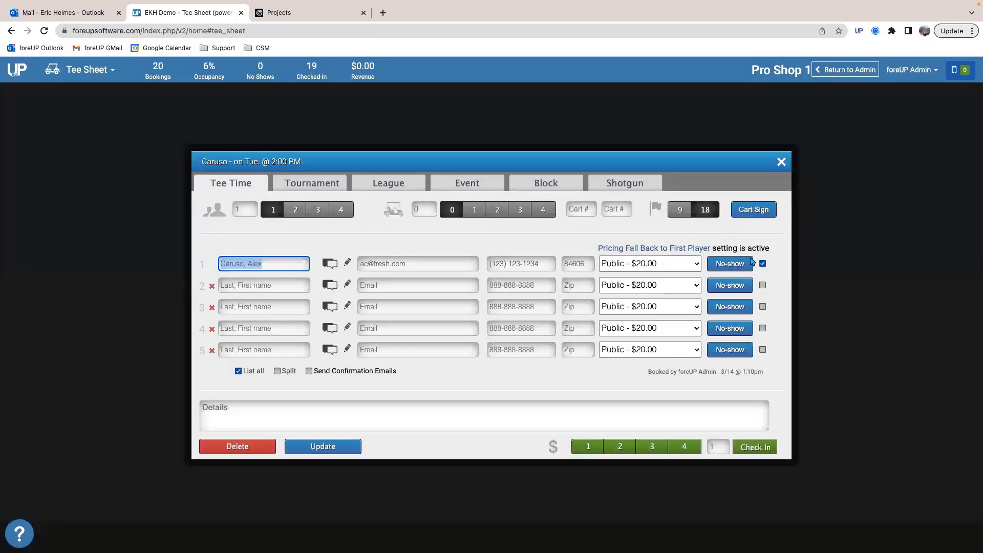
pyautogui.click(744, 450)
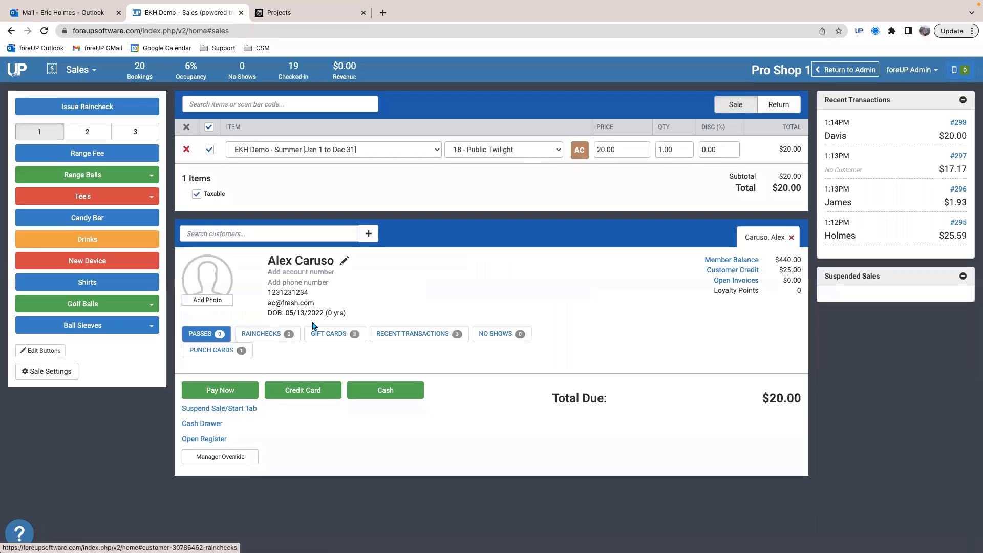
pyautogui.click(385, 390)
pyautogui.click(600, 220)
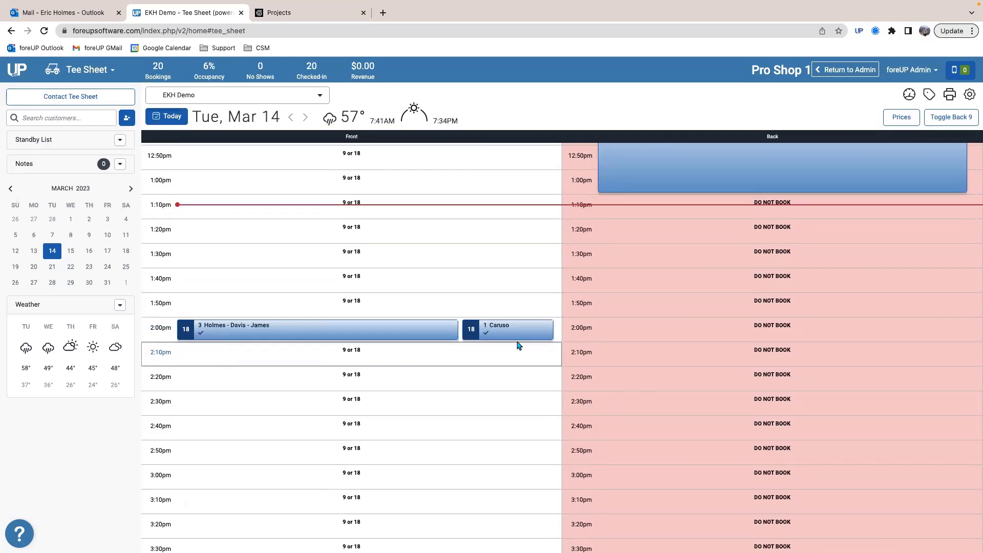
# Step: Mark both the three-player and the single-player 2:00pm bookings as teed off
pyautogui.click(286, 332)
pyautogui.rightClick(290, 331)
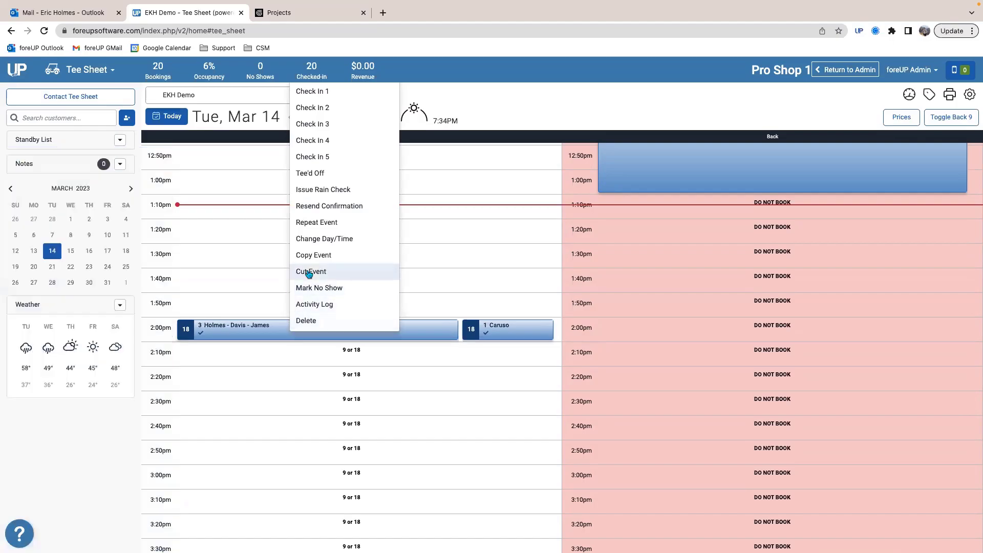
pyautogui.scroll(3, 309, 274)
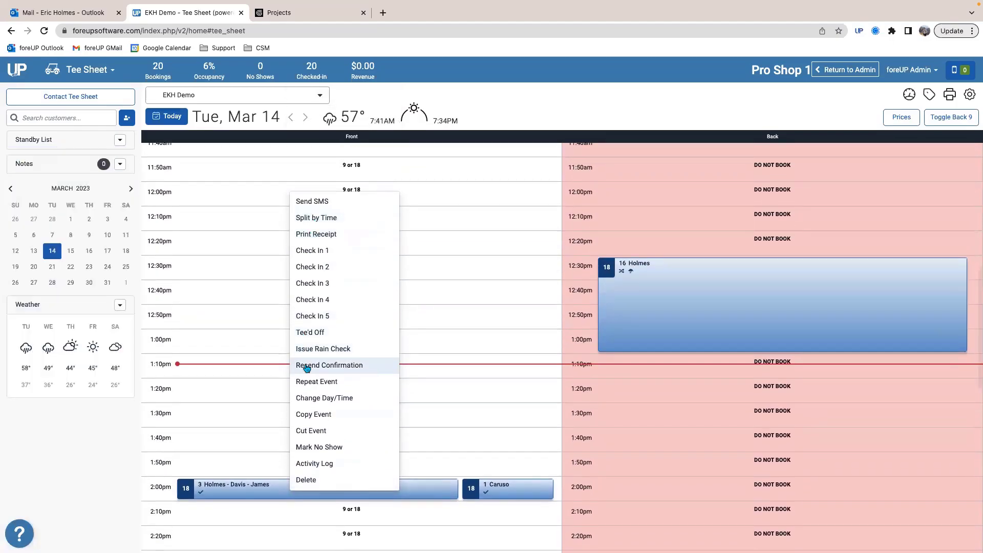
pyautogui.click(310, 333)
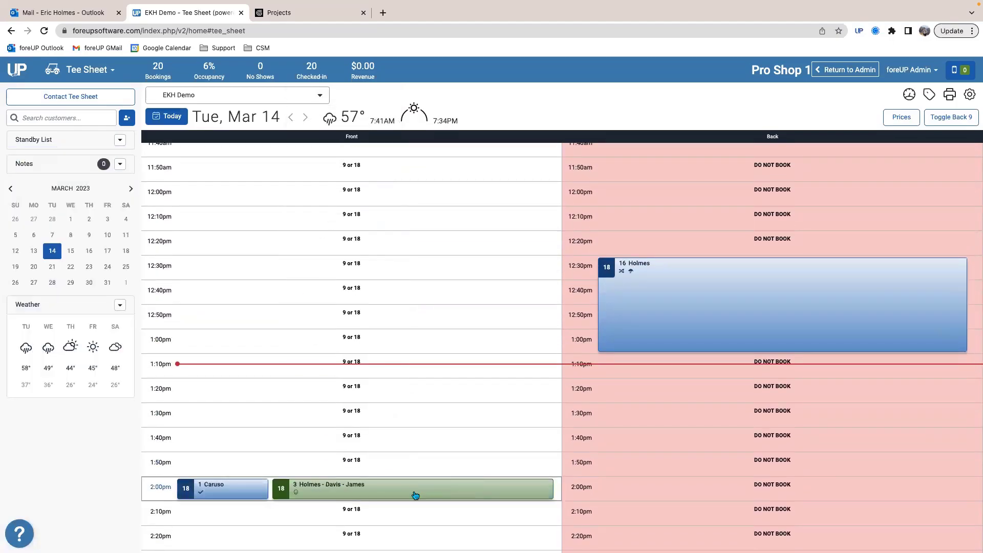
pyautogui.rightClick(229, 494)
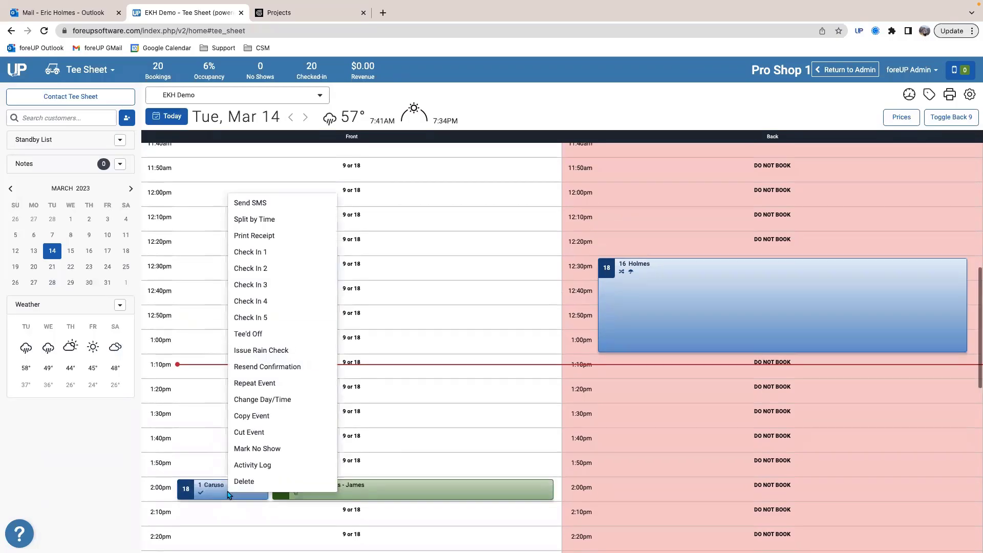
pyautogui.click(250, 334)
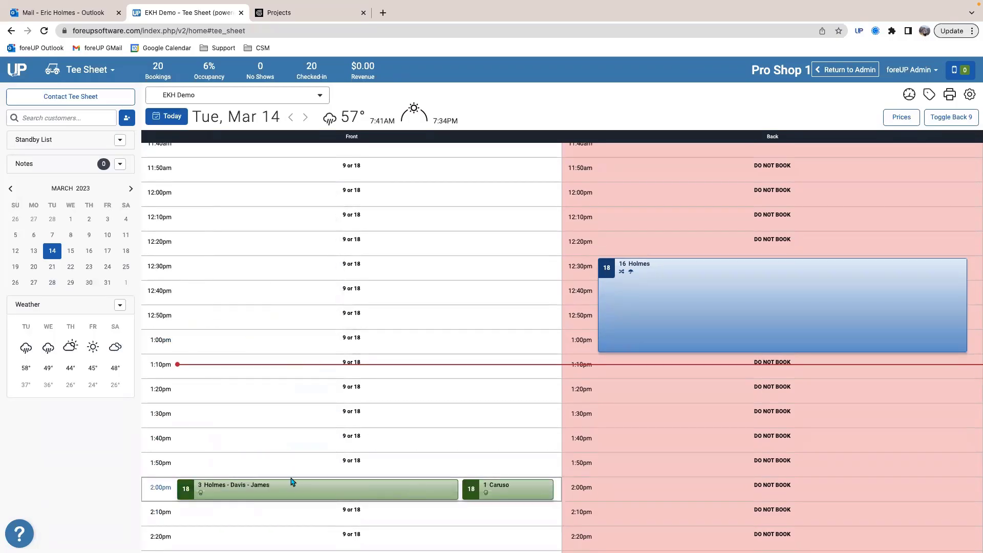
# Step: Show the details of the three-player 2:00pm booking to review its players and receipts
pyautogui.scroll(-3, 293, 479)
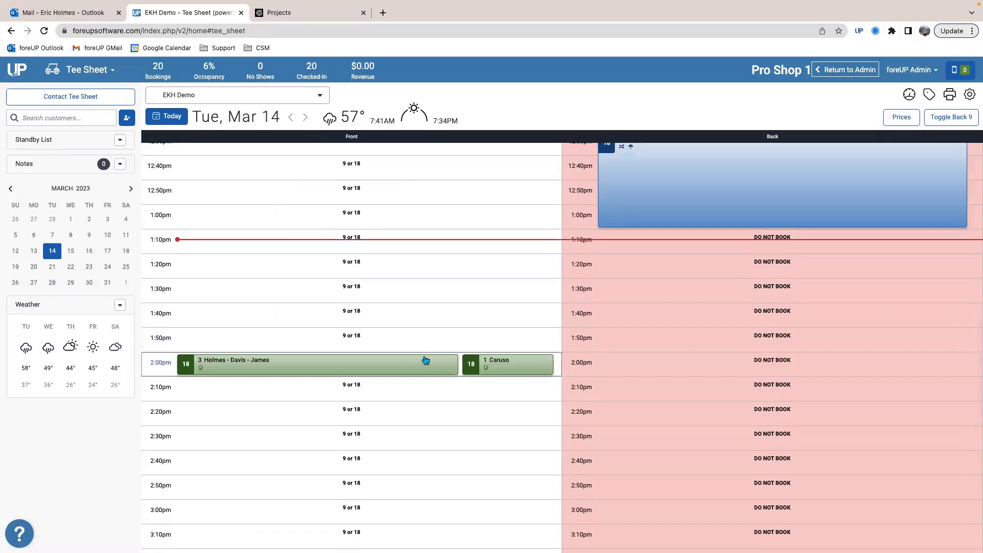
pyautogui.click(425, 360)
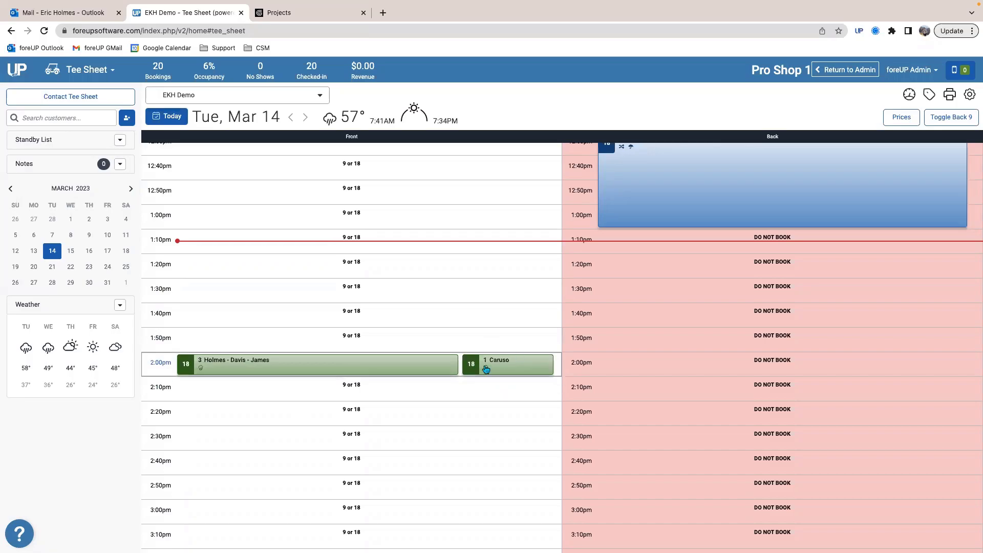
pyautogui.click(325, 369)
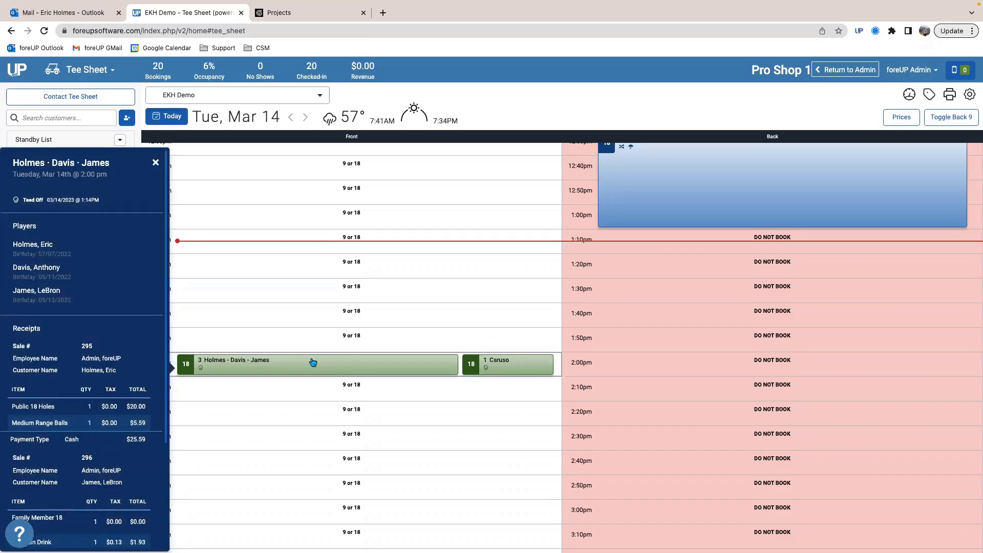
# Step: Split the three-player 2:00pm booking into individual bookings and update the tee time
pyautogui.rightClick(312, 363)
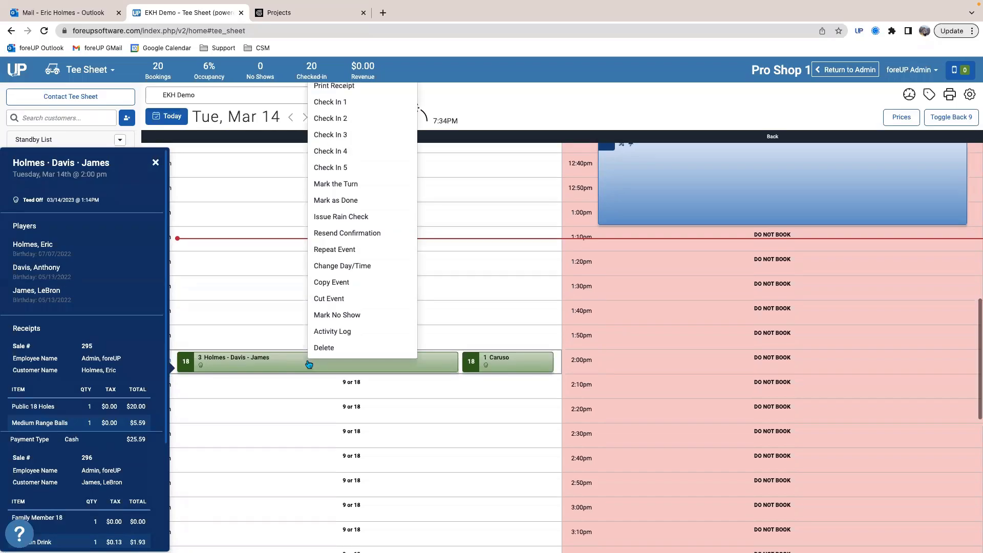
pyautogui.scroll(2, 314, 274)
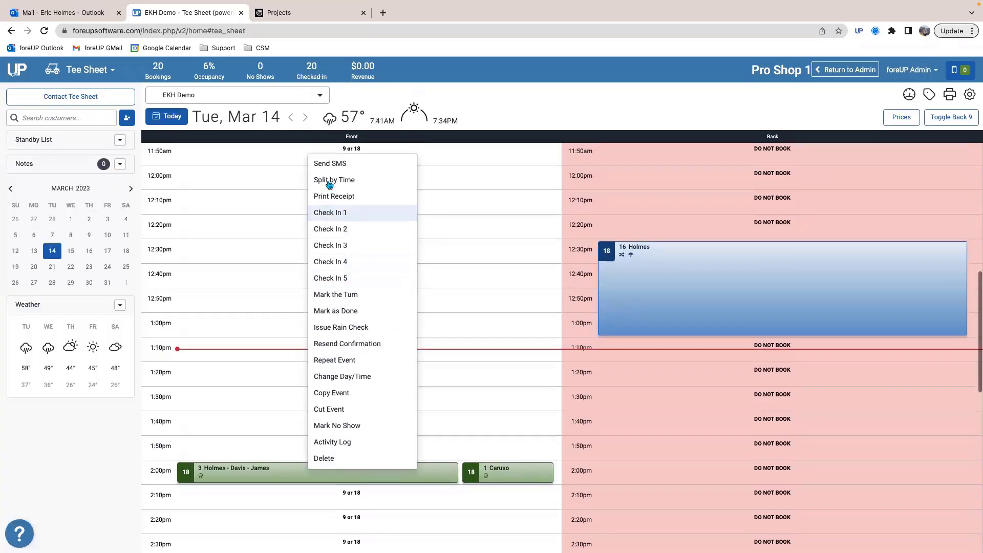
pyautogui.click(260, 473)
pyautogui.click(277, 370)
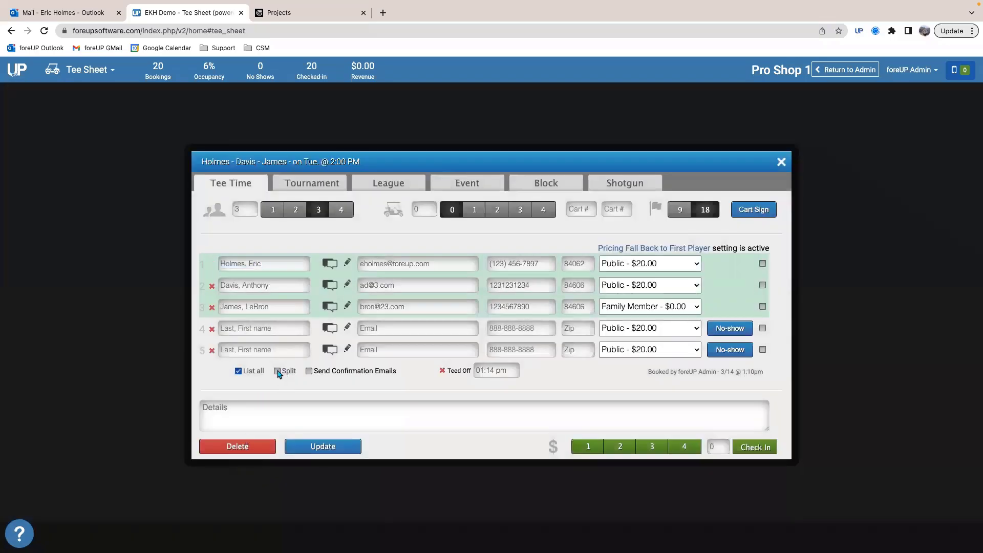
pyautogui.click(338, 451)
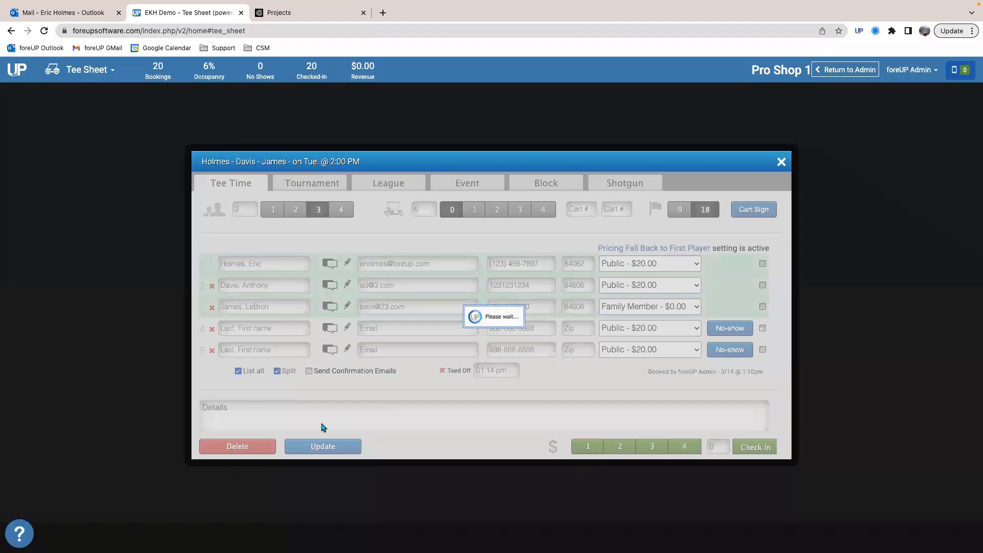
# Step: Start a rain check for the first player split from the group at 2:00pm, with 4 holes completed
pyautogui.scroll(-1, 322, 427)
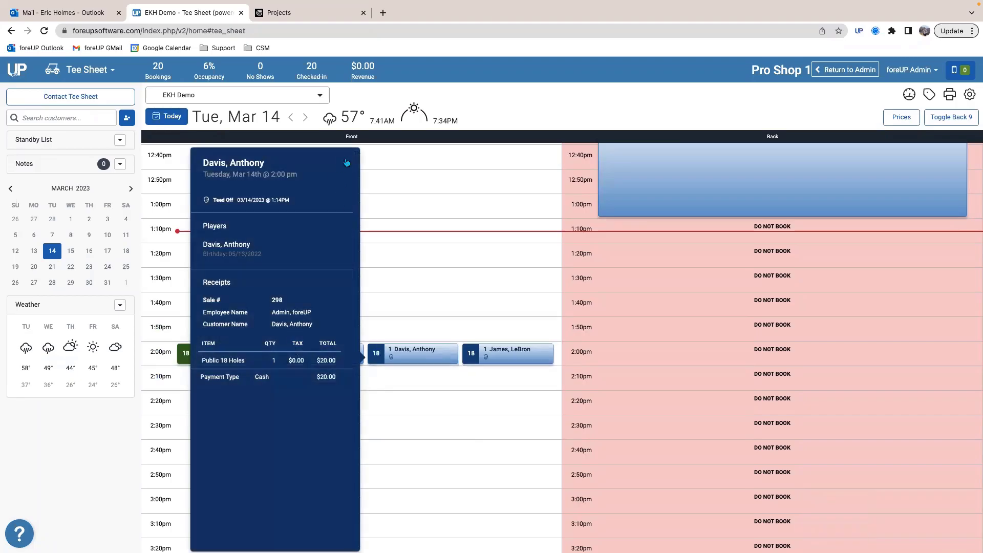
pyautogui.click(346, 163)
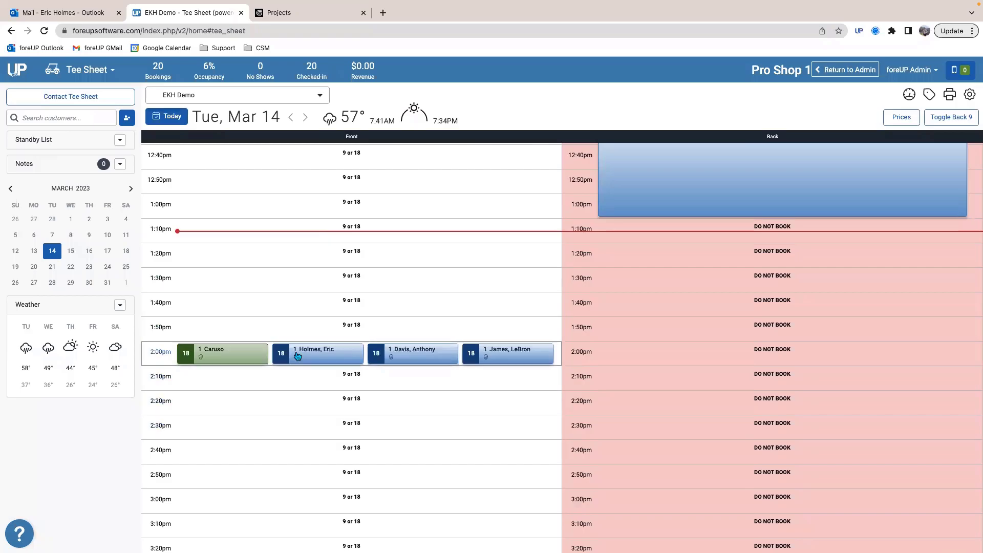
pyautogui.rightClick(318, 351)
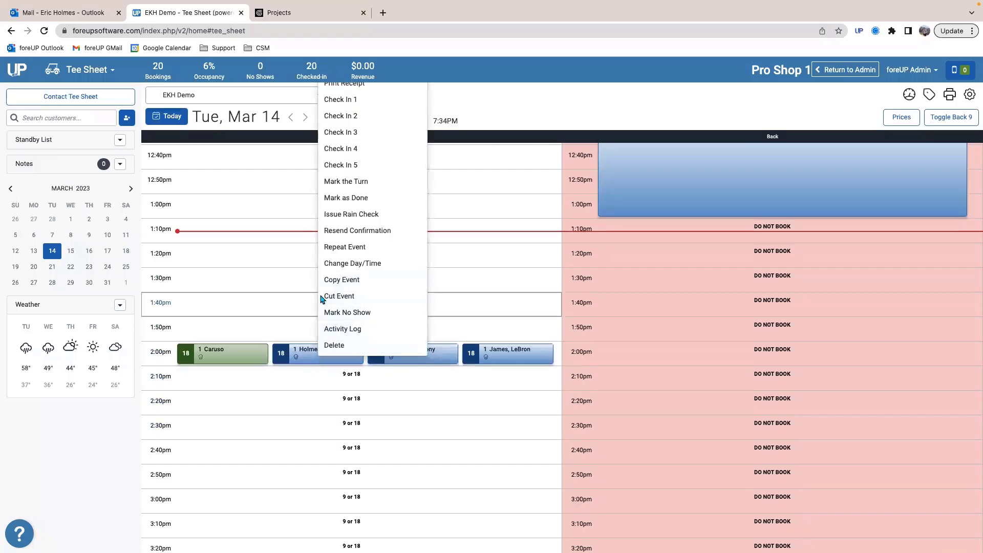
pyautogui.click(340, 215)
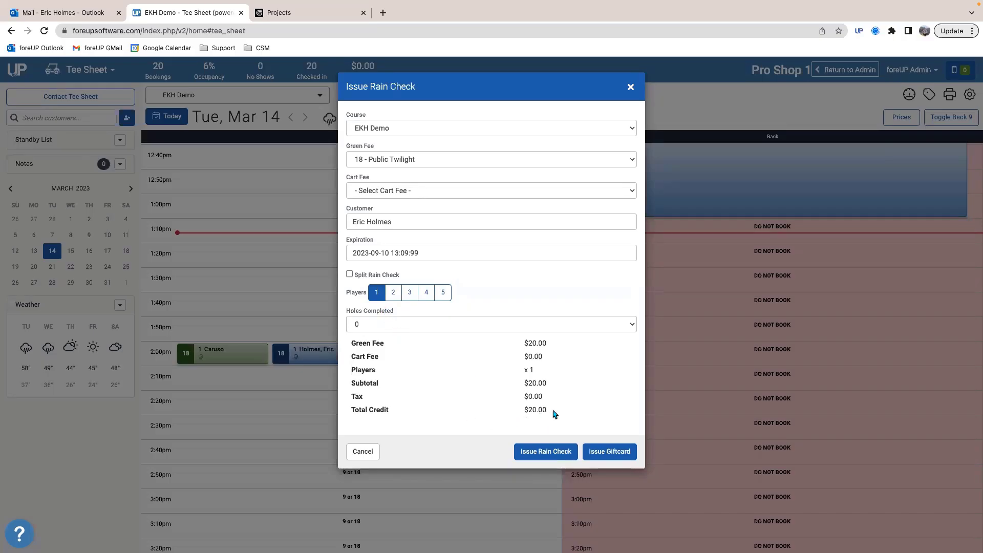
pyautogui.moveTo(555, 413); pyautogui.dragTo(490, 415)
pyautogui.click(365, 326)
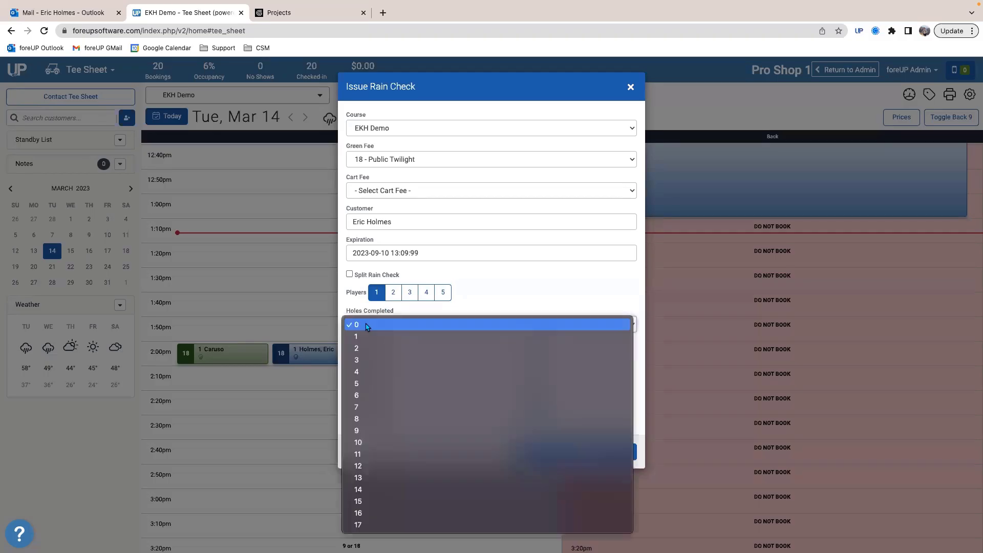
pyautogui.click(368, 376)
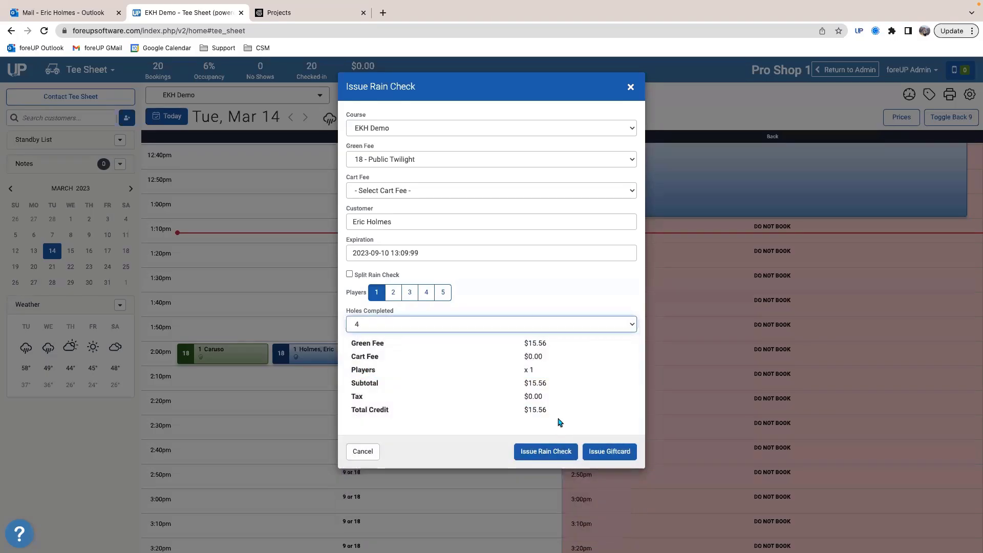
# Step: Set the rain check's expiration to 03/31/2023 and issue it
pyautogui.moveTo(550, 414); pyautogui.dragTo(515, 410)
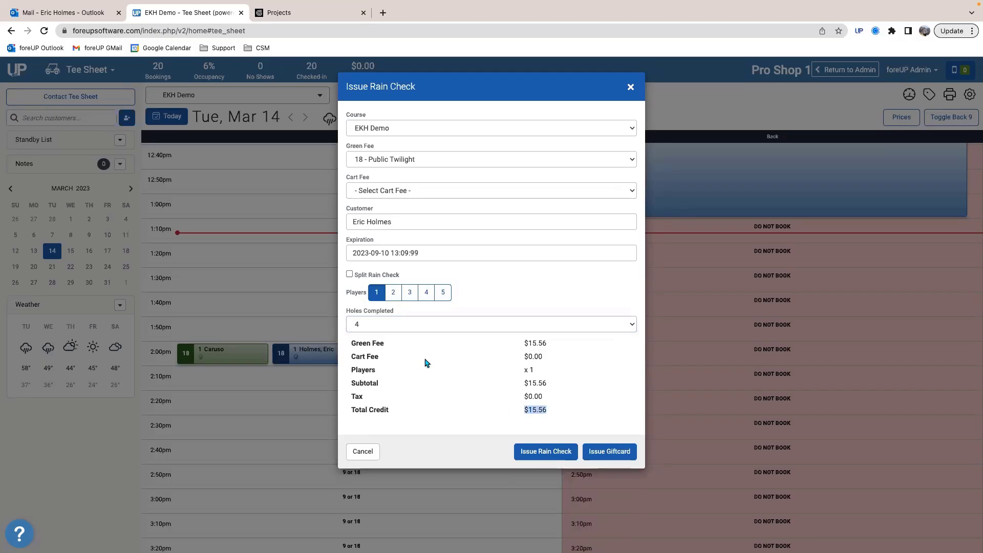
pyautogui.click(424, 253)
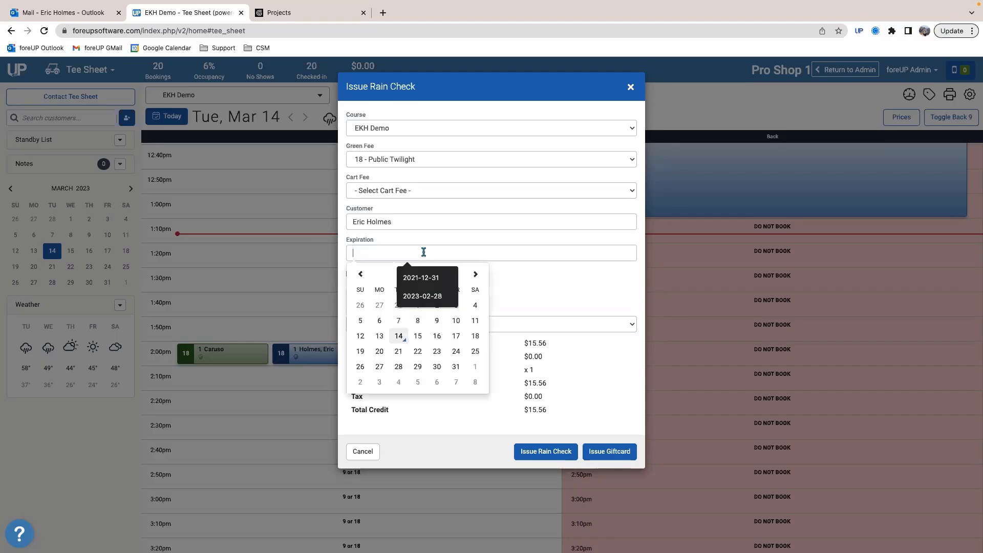
pyautogui.click(538, 268)
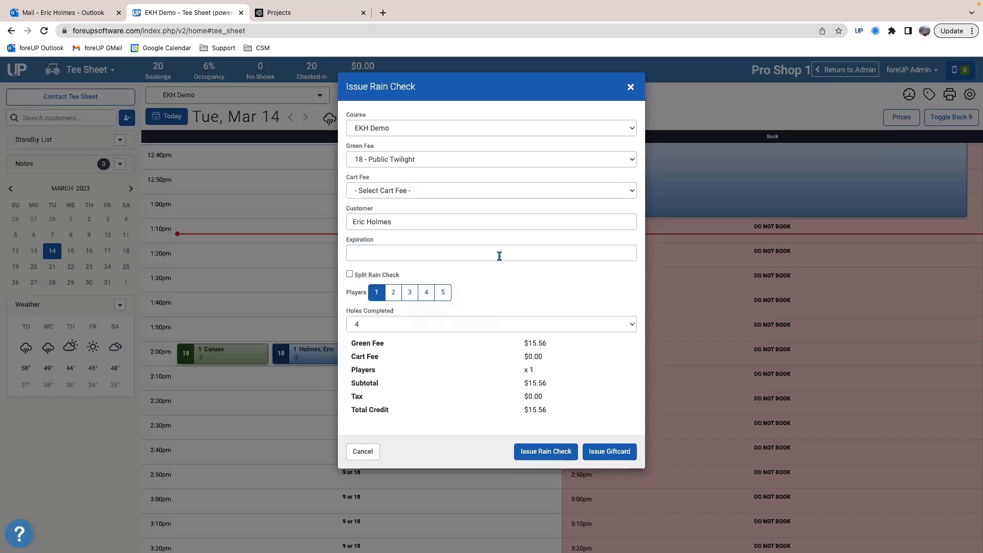
pyautogui.click(368, 259)
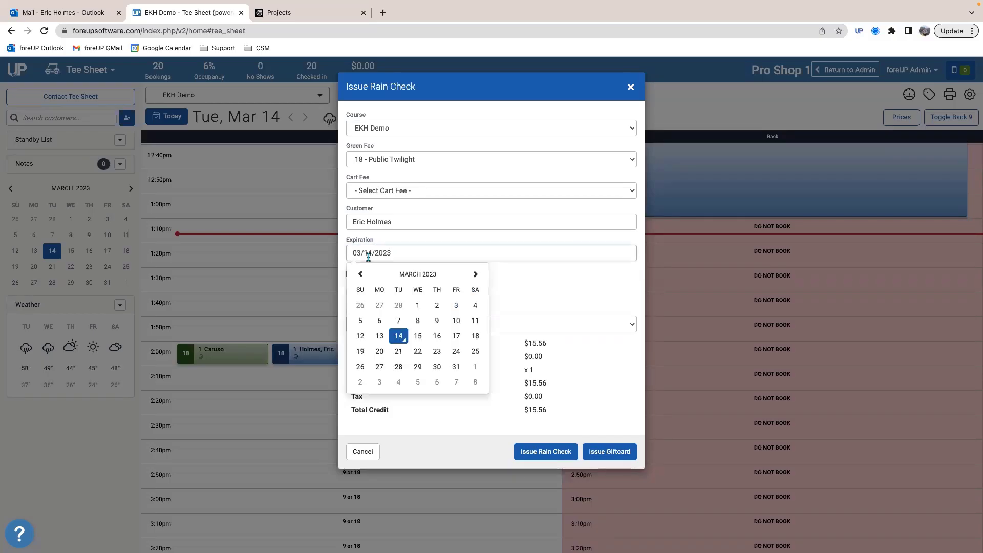
pyautogui.click(452, 367)
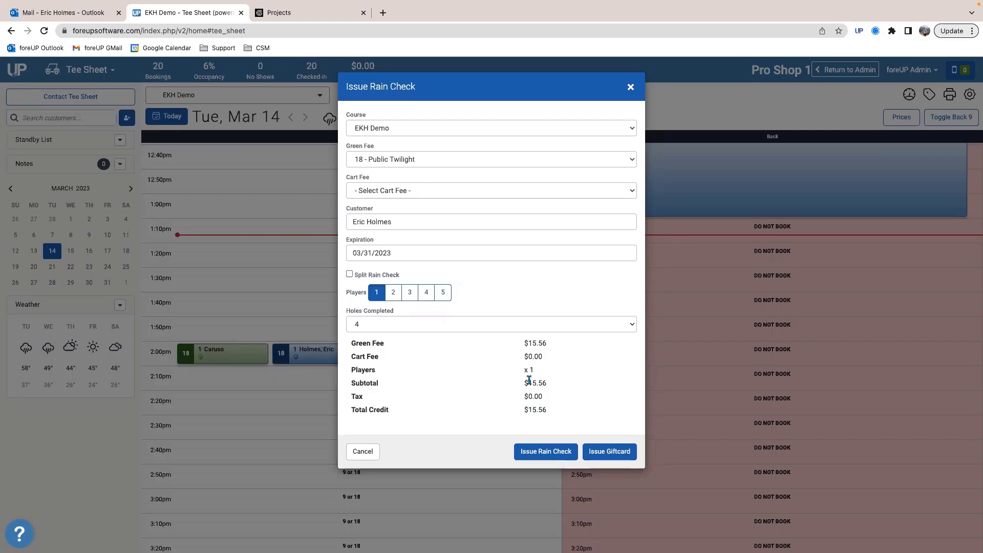
pyautogui.click(606, 458)
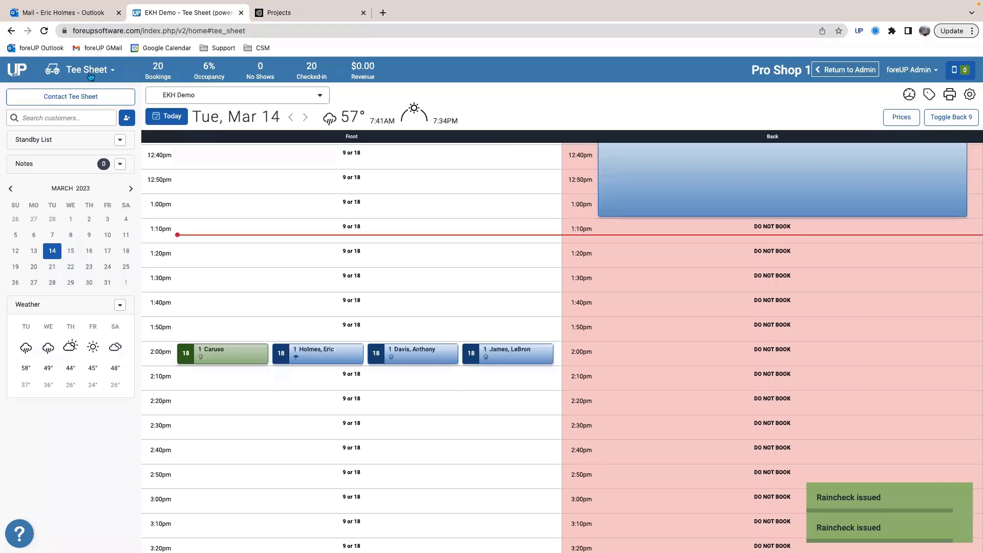
# Step: Add the rain check's customer to a new sale in the Sales module and look through their rainchecks
pyautogui.click(84, 69)
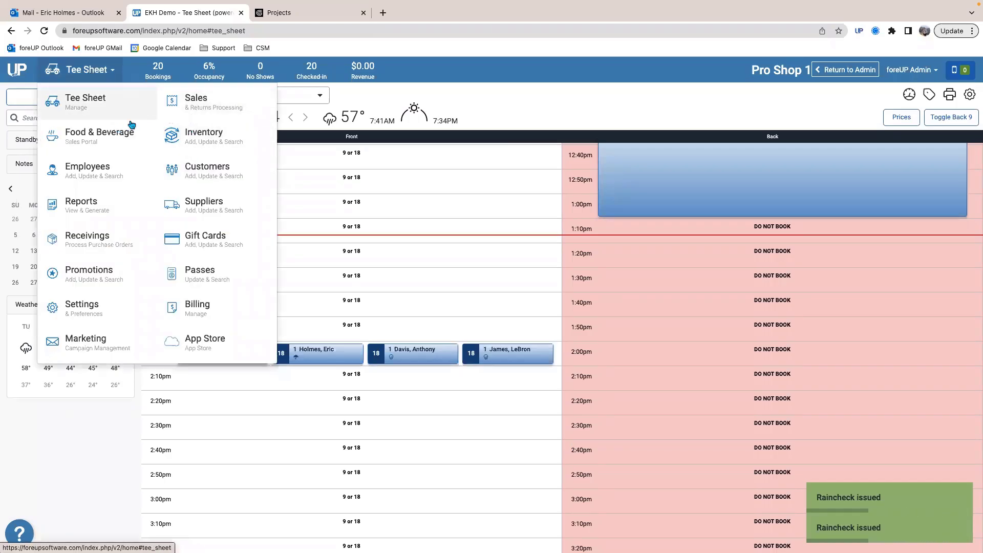
pyautogui.click(187, 108)
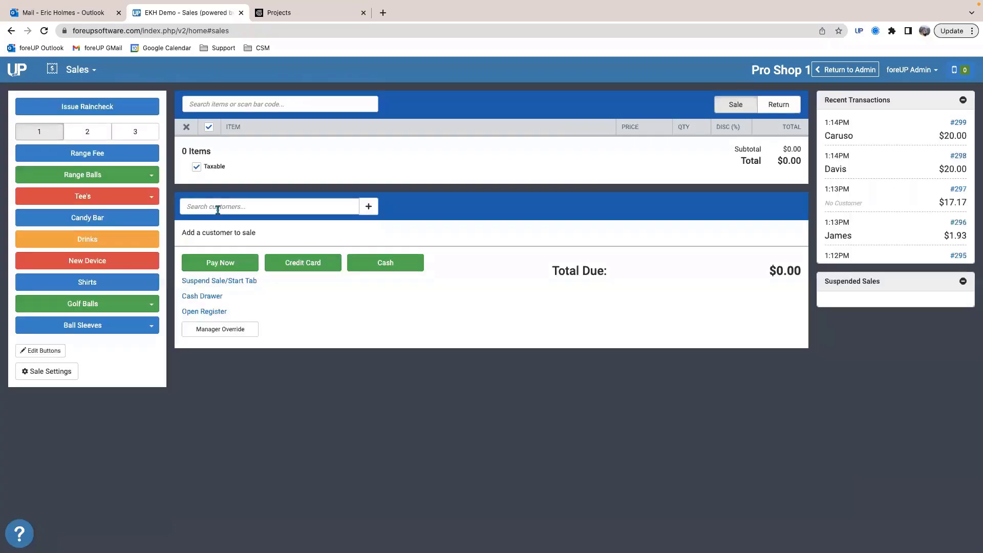
pyautogui.click(192, 203)
pyautogui.write('holmes')
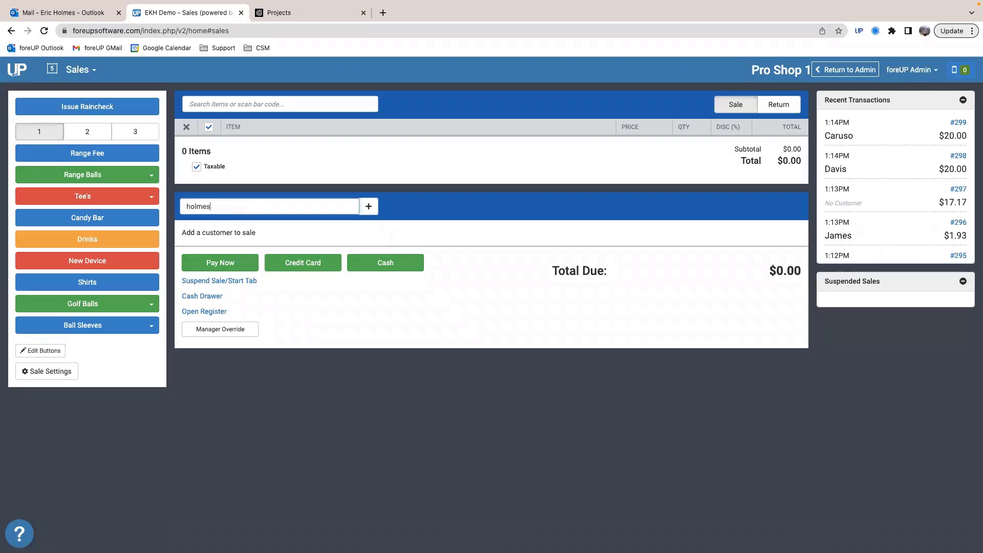
pyautogui.click(224, 234)
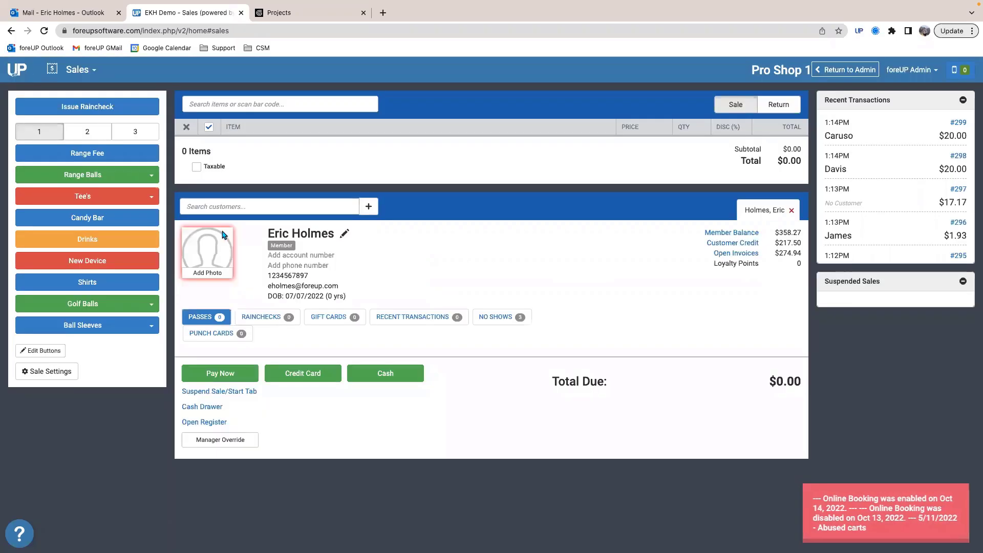
pyautogui.click(287, 318)
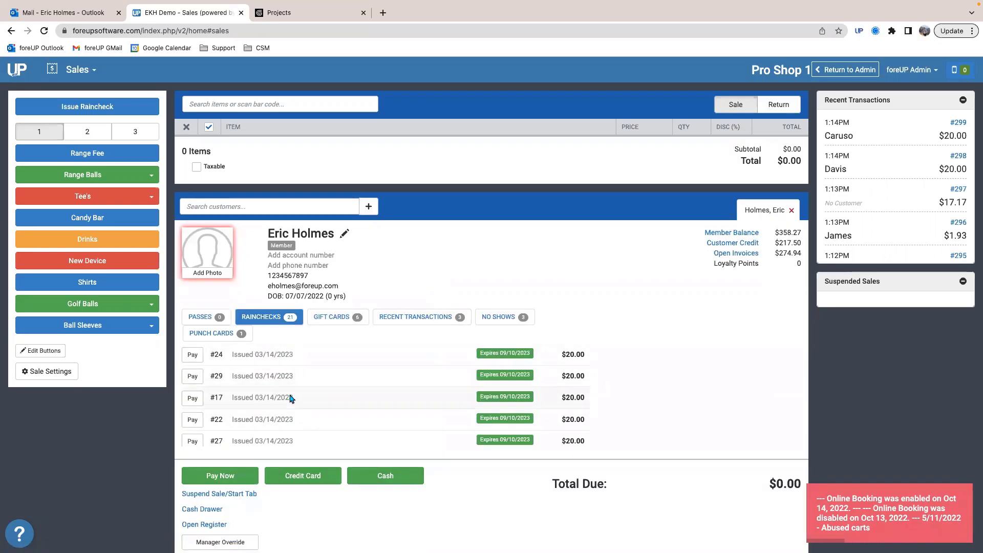
pyautogui.scroll(-10, 297, 389)
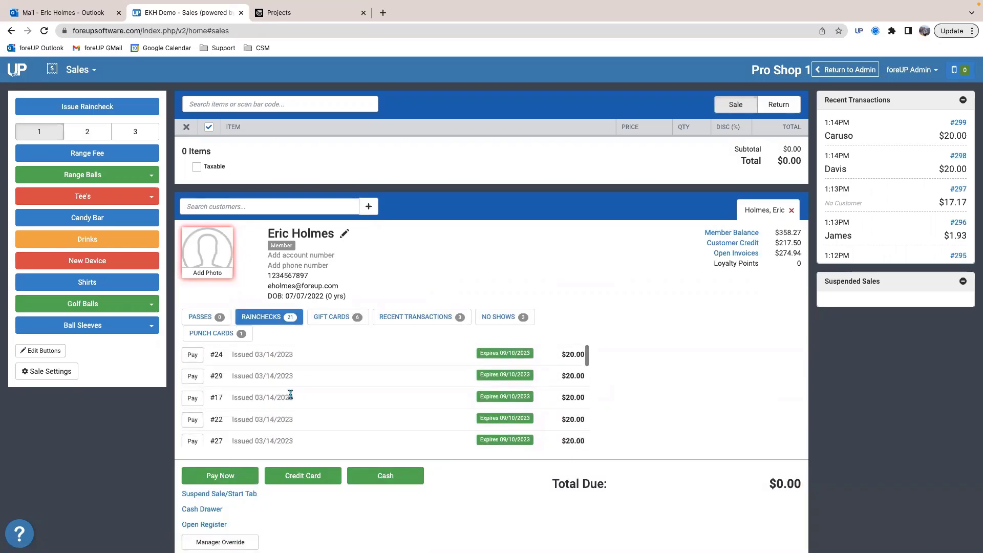
# Step: Add the last player in the 2:00pm group to the sale as a customer and view their rainchecks
pyautogui.scroll(10, 279, 384)
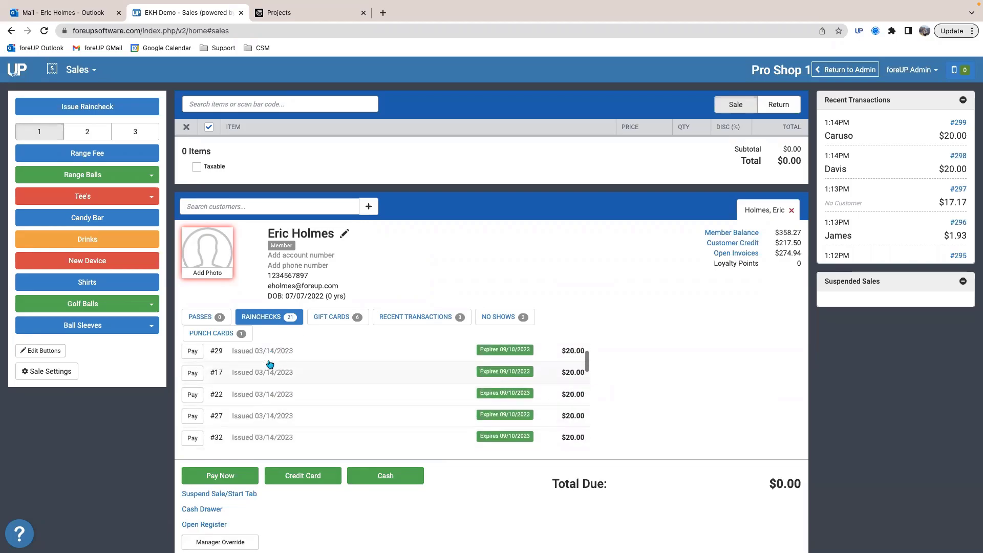
pyautogui.click(261, 105)
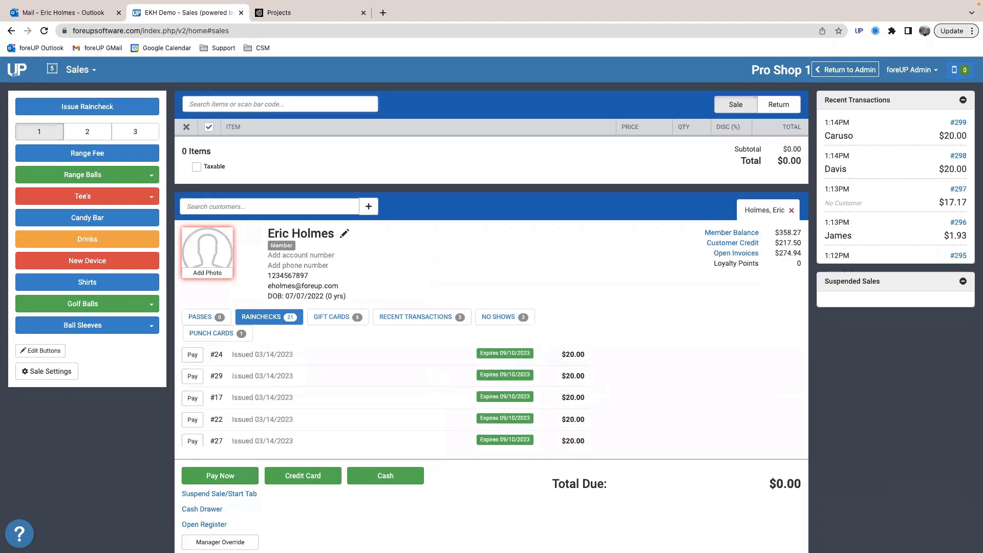
pyautogui.write('lebron')
pyautogui.click(226, 205)
pyautogui.write('lebr')
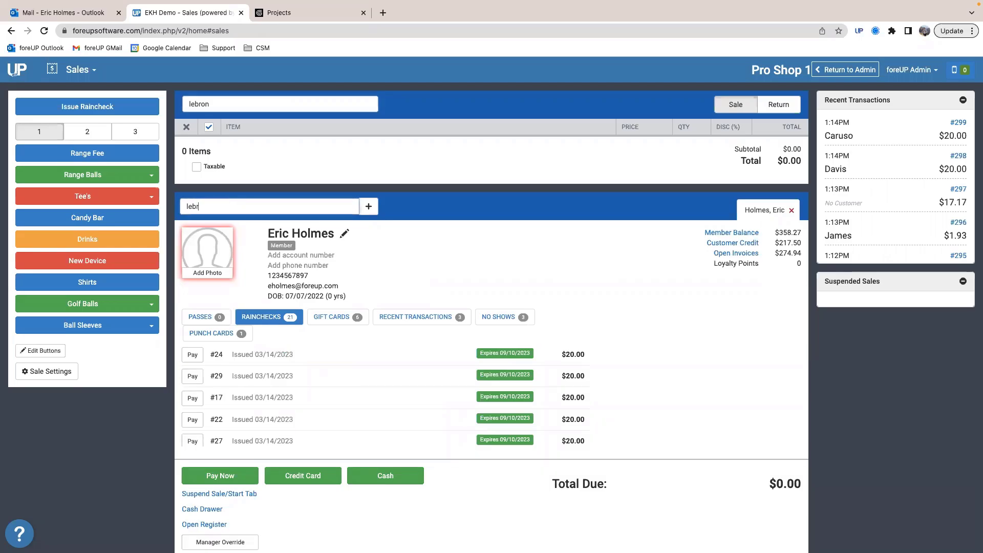
pyautogui.press('Return')
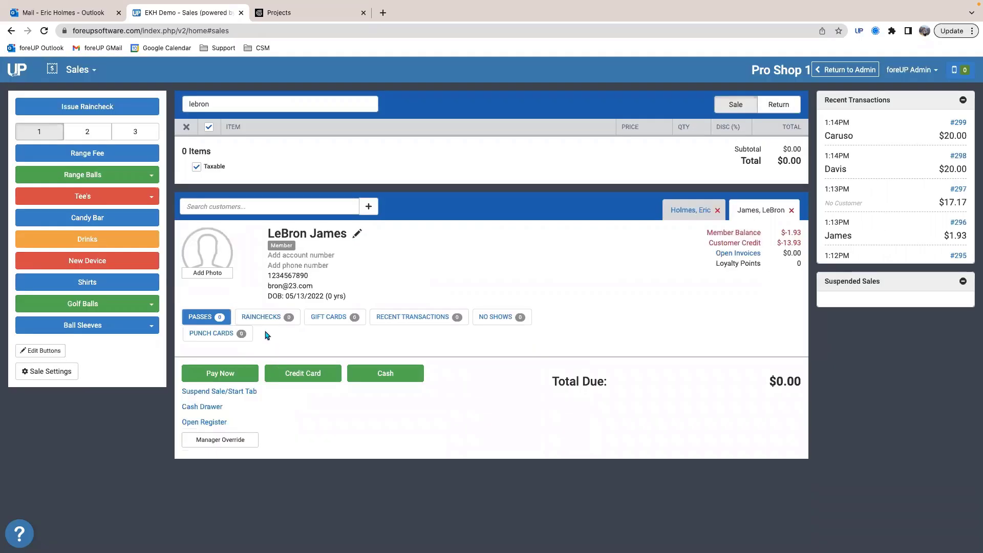
pyautogui.click(259, 317)
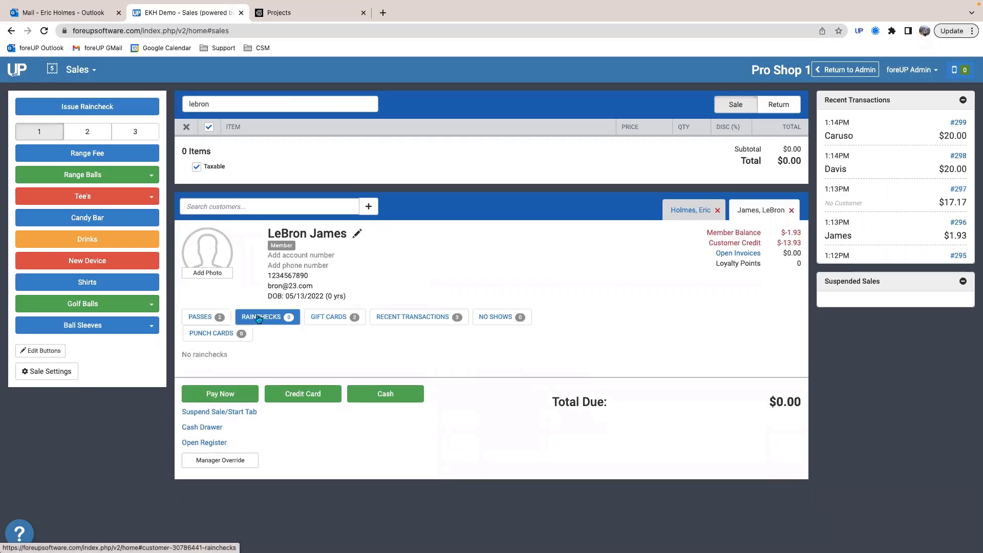
# Step: Add the third player in the 2:00pm group to the sale and view that customer's rainchecks
pyautogui.click(248, 207)
pyautogui.write('anthony')
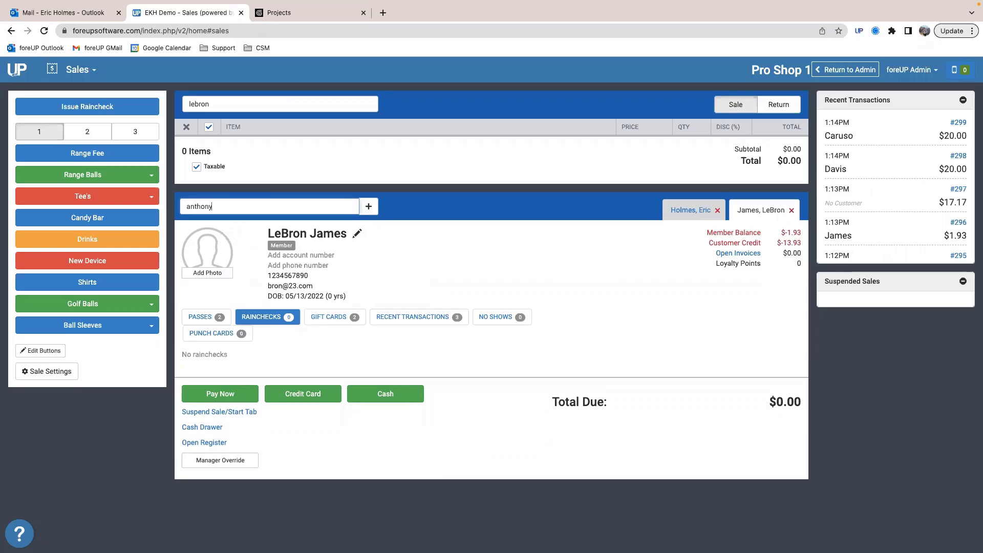
pyautogui.click(241, 225)
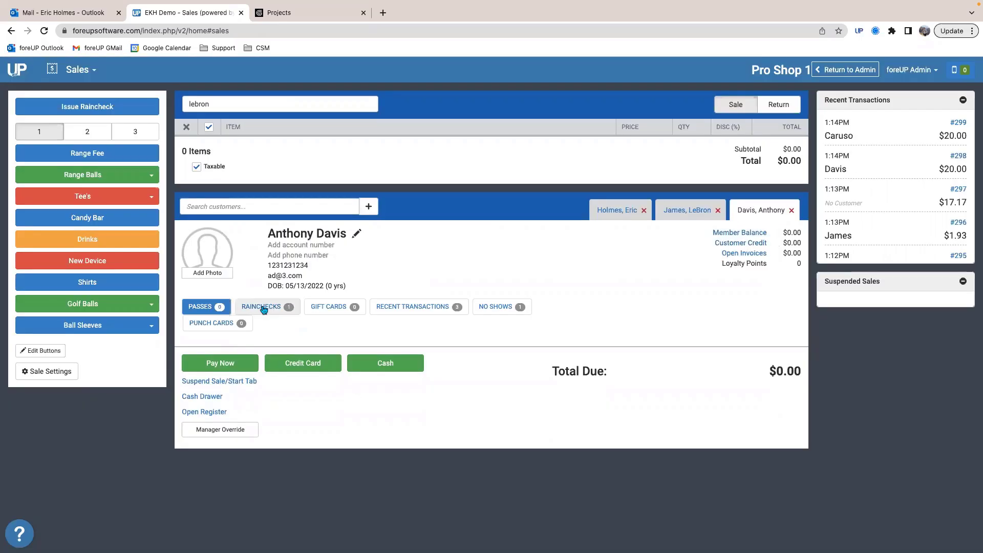
pyautogui.click(263, 307)
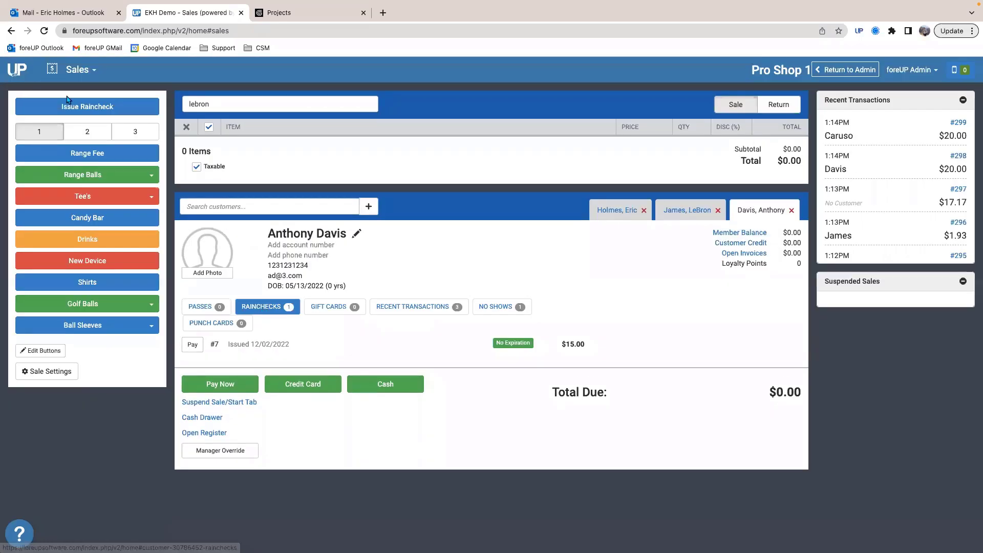
# Step: Return to the tee sheet and issue the third 2:00pm player's rain check as a gift card, with 0 holes completed
pyautogui.click(77, 69)
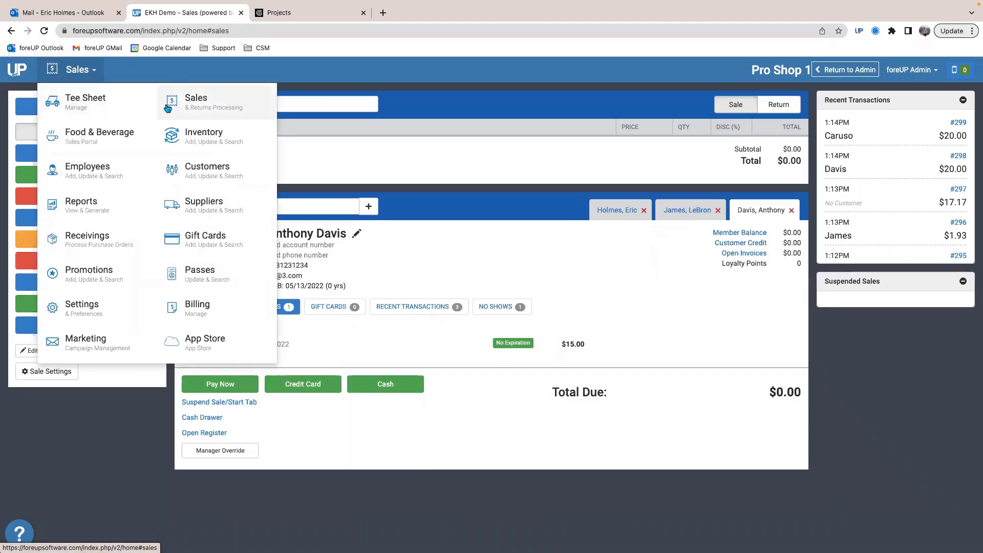
pyautogui.click(82, 101)
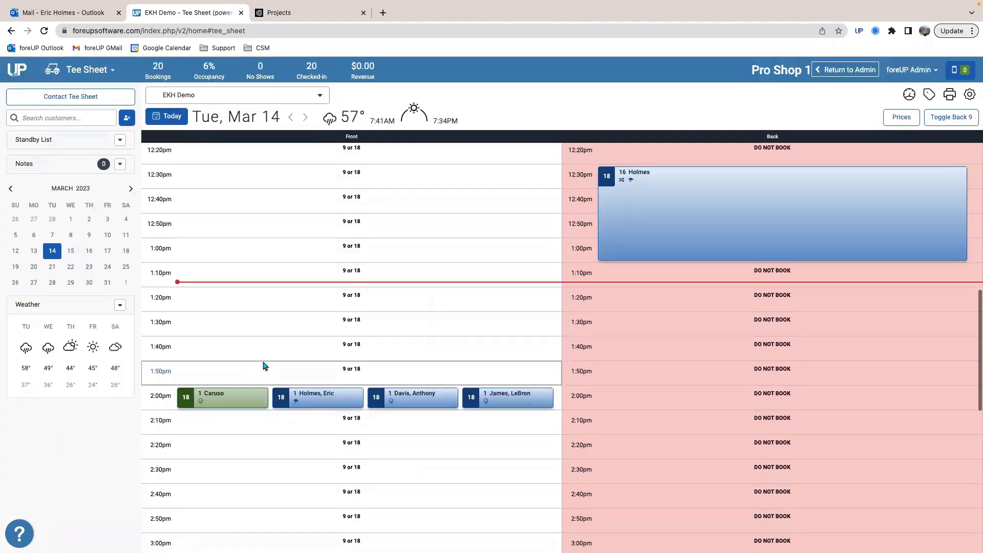
pyautogui.click(403, 394)
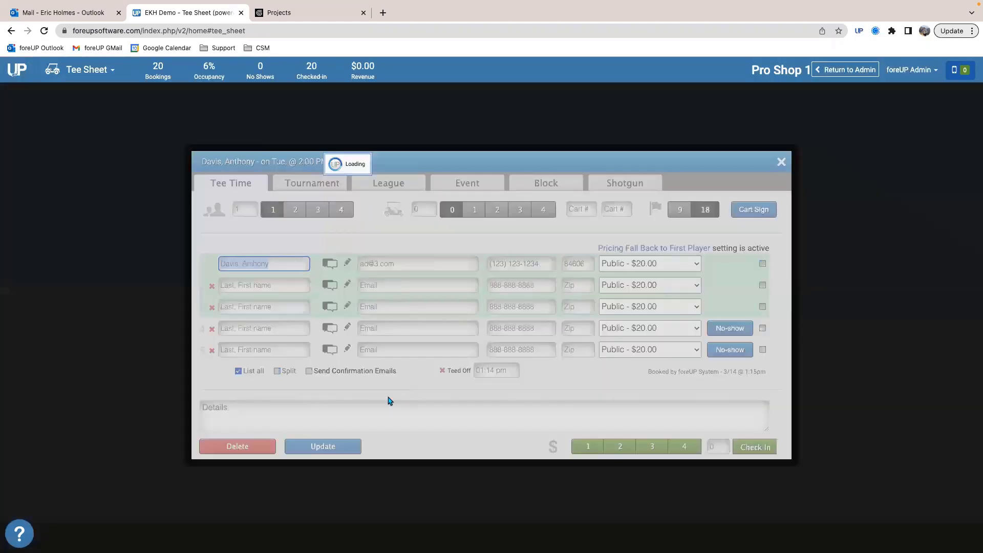
pyautogui.click(780, 163)
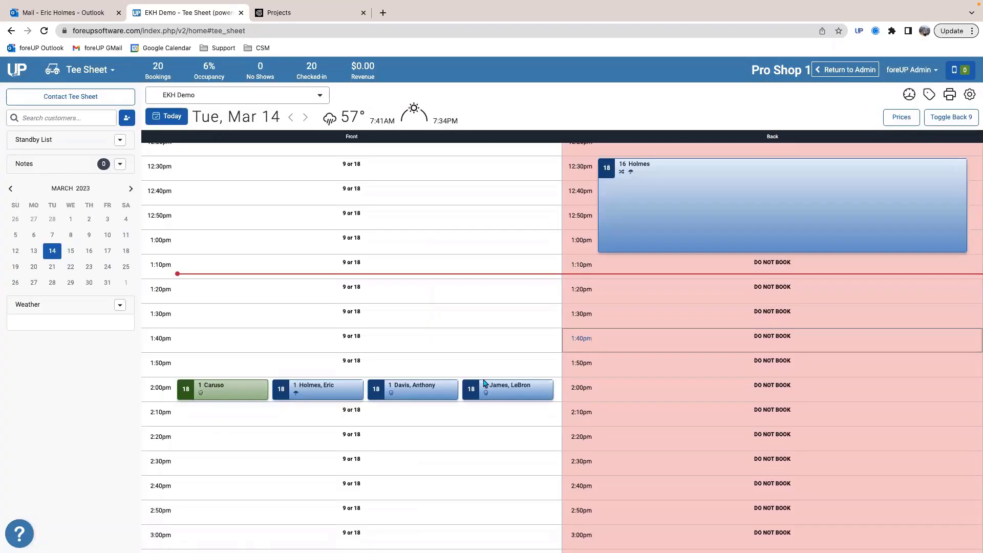
pyautogui.rightClick(441, 395)
pyautogui.click(455, 250)
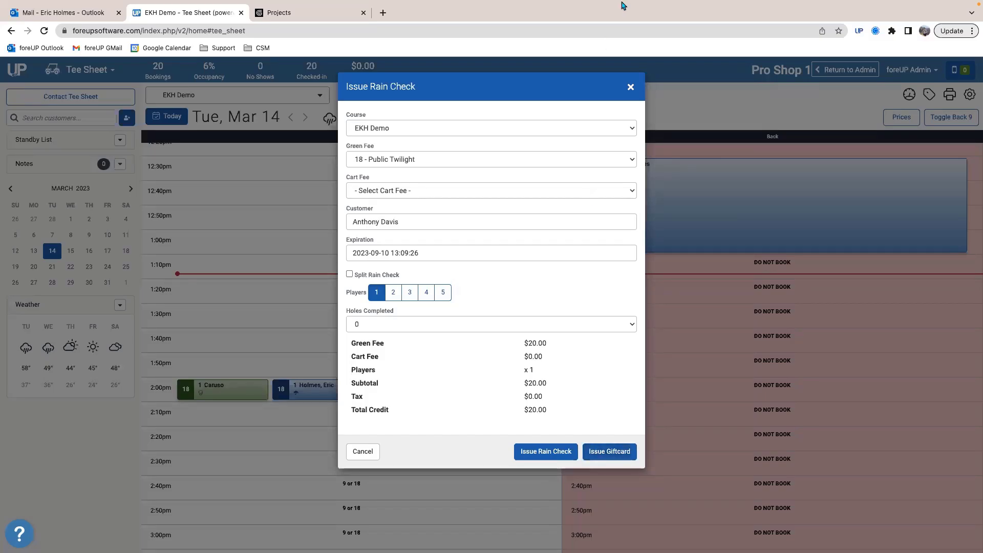
pyautogui.click(614, 448)
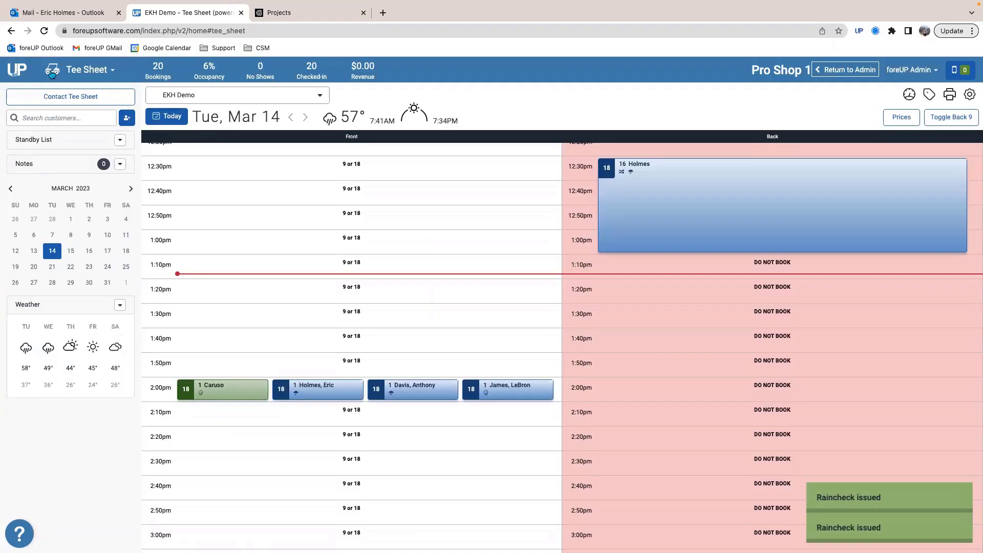
# Step: Add the gift card's customer to a new sale in the Sales module and view their gift cards
pyautogui.click(87, 70)
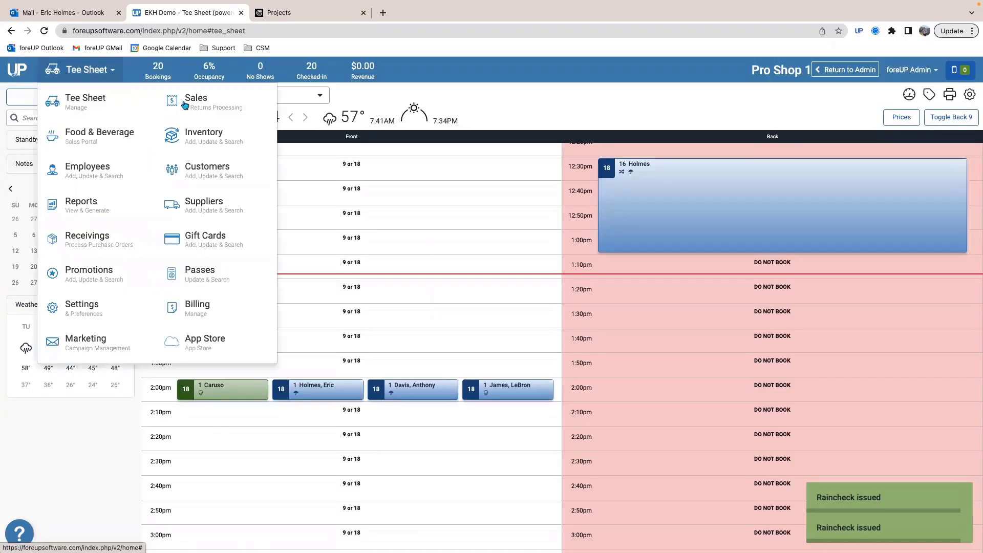
pyautogui.click(226, 109)
pyautogui.click(207, 207)
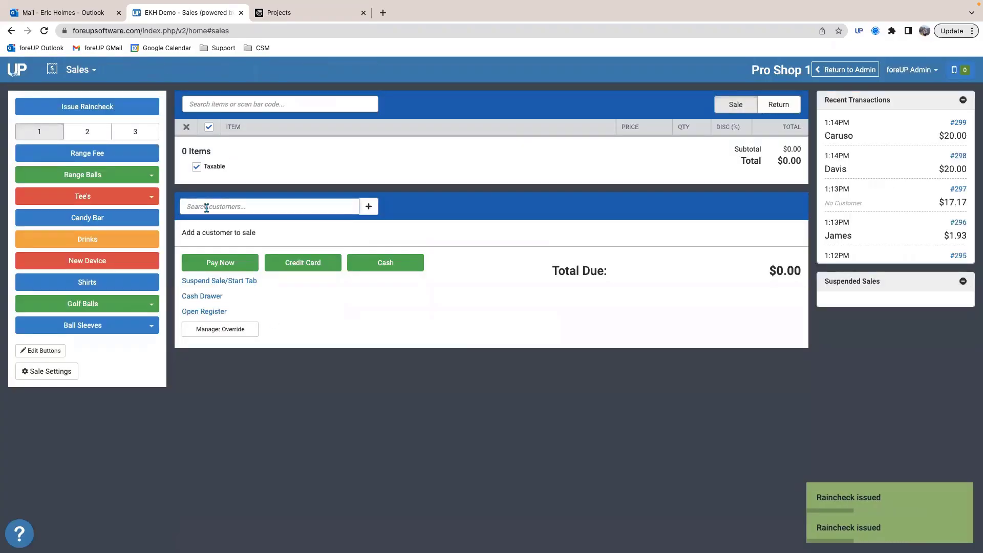
pyautogui.write('anthony')
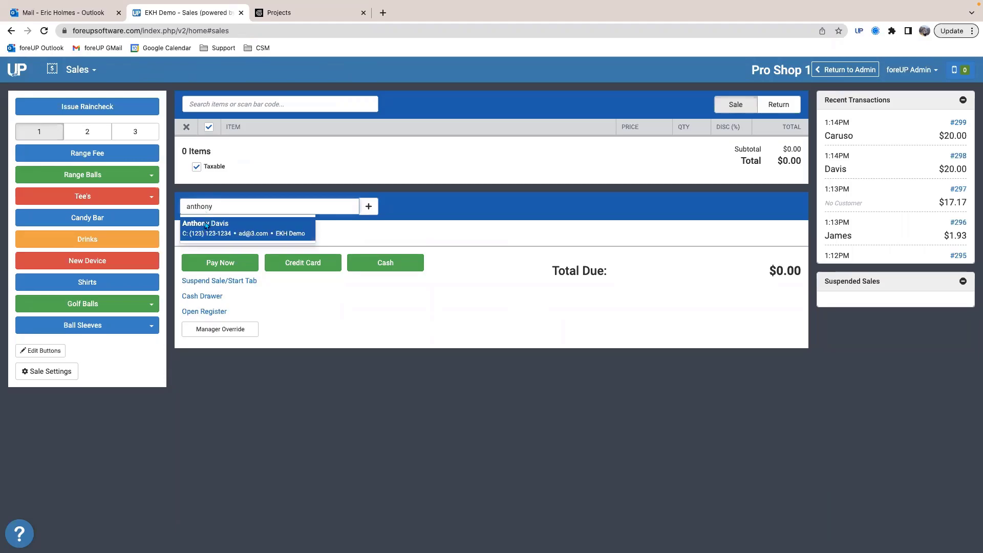
pyautogui.click(208, 227)
pyautogui.click(328, 307)
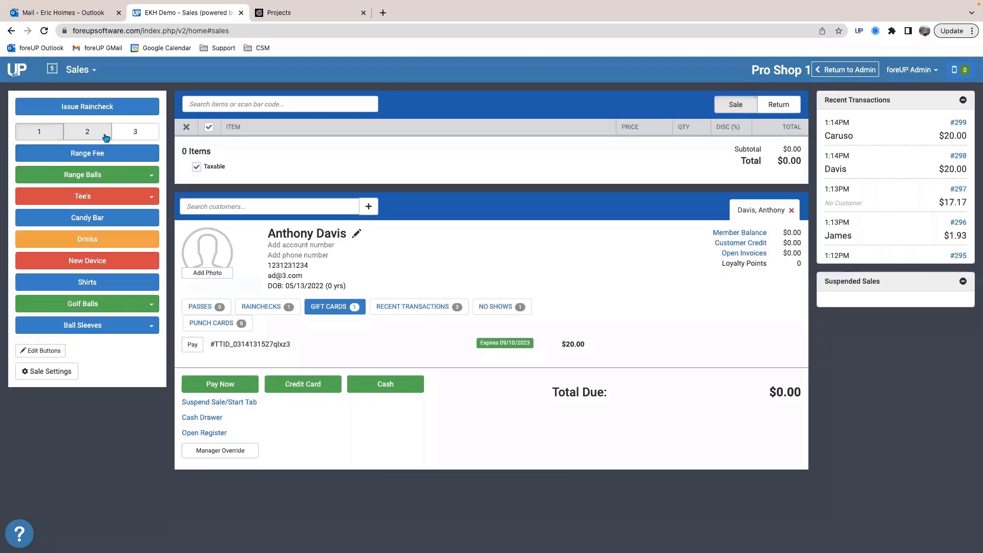
# Step: Start a new 2:20pm front-side reservation on the tee sheet and look through the Tournament, League and Event booking types
pyautogui.click(88, 75)
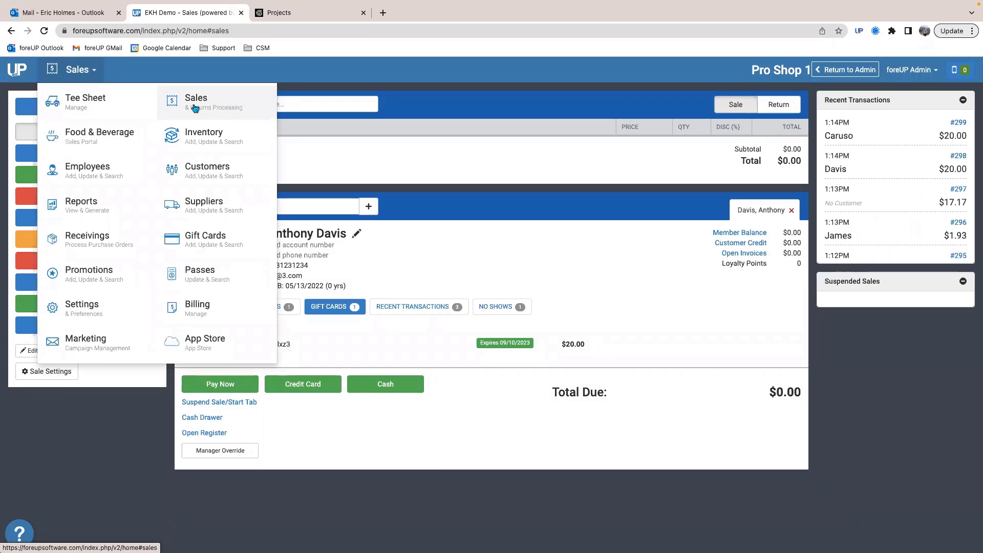
pyautogui.click(101, 105)
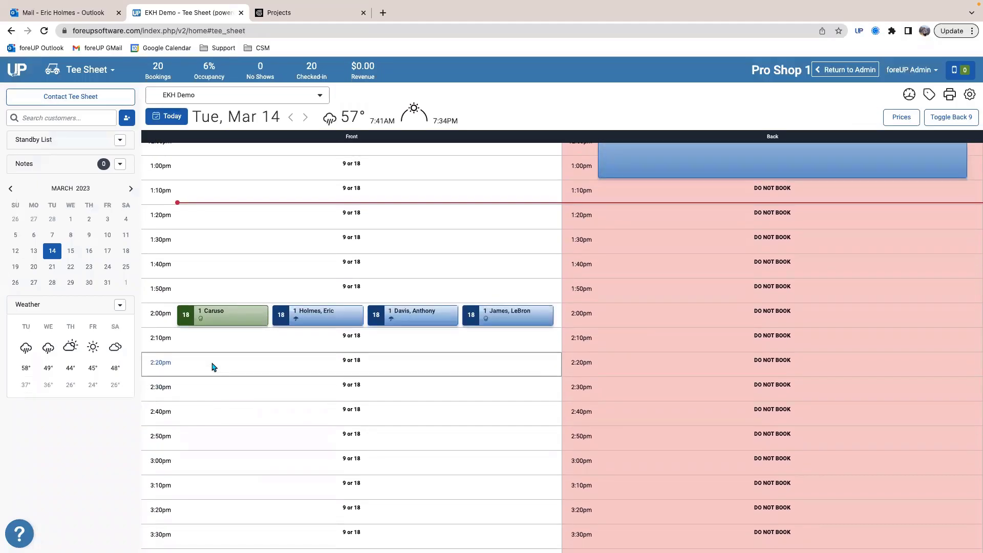
pyautogui.click(214, 367)
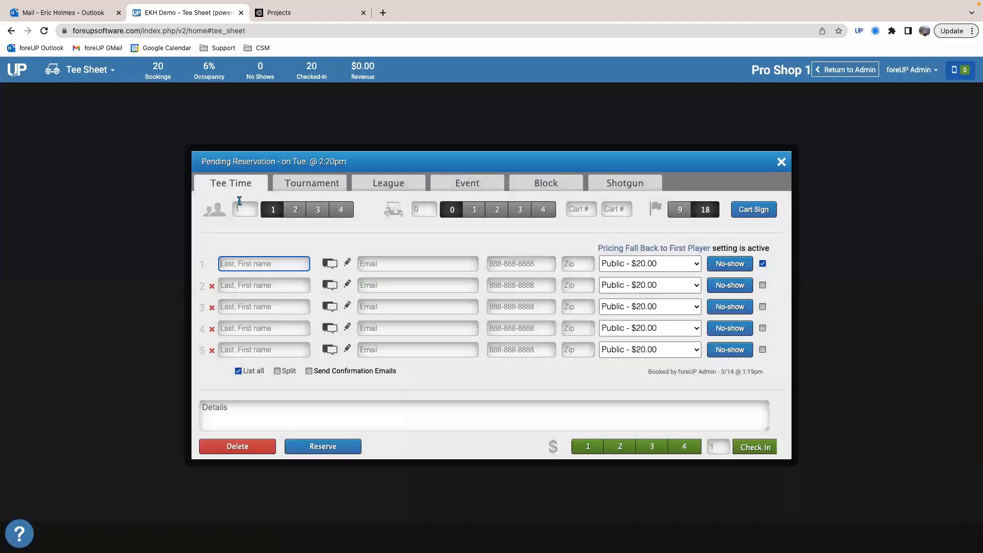
pyautogui.click(322, 185)
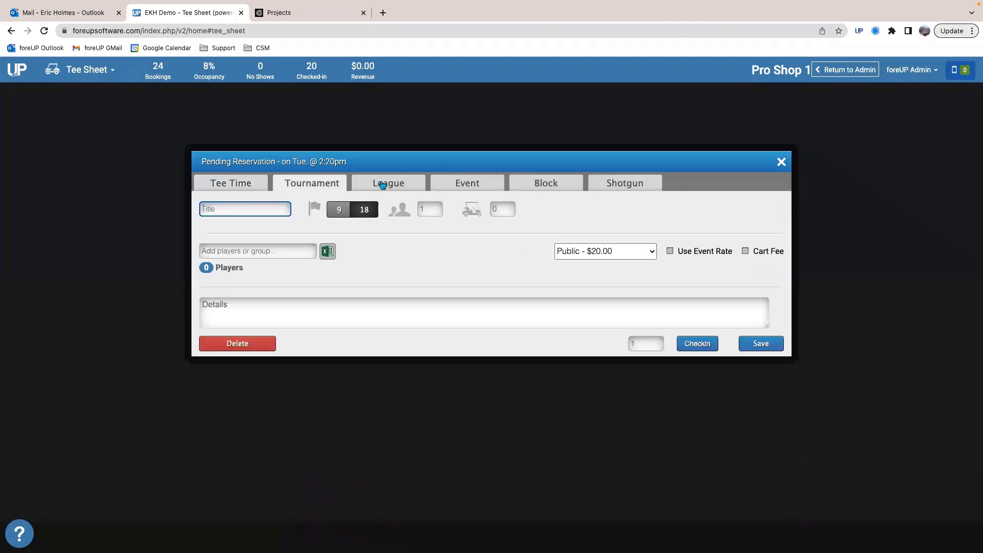
pyautogui.click(383, 185)
pyautogui.click(467, 183)
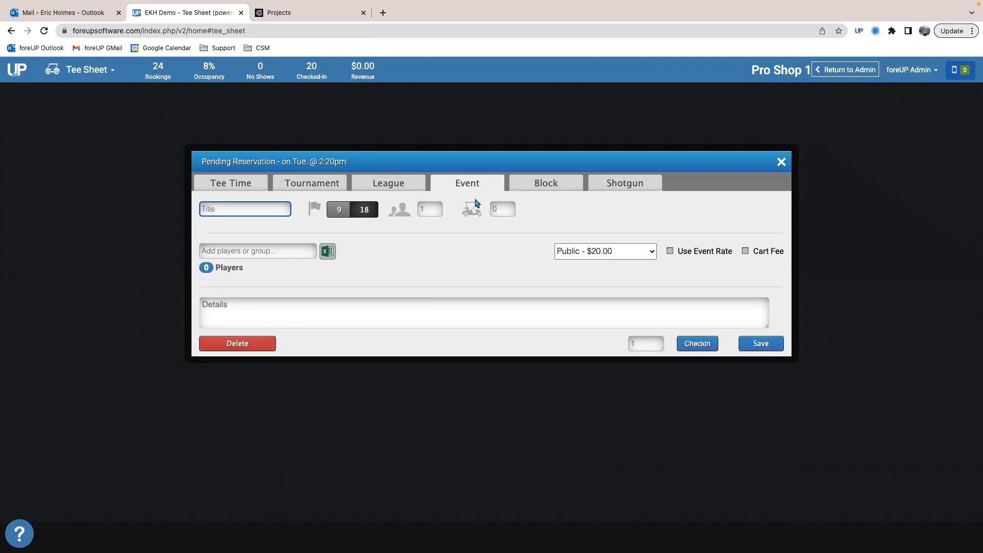
# Step: Make the 2:20pm reservation a block titled "closed" and save it
pyautogui.click(547, 188)
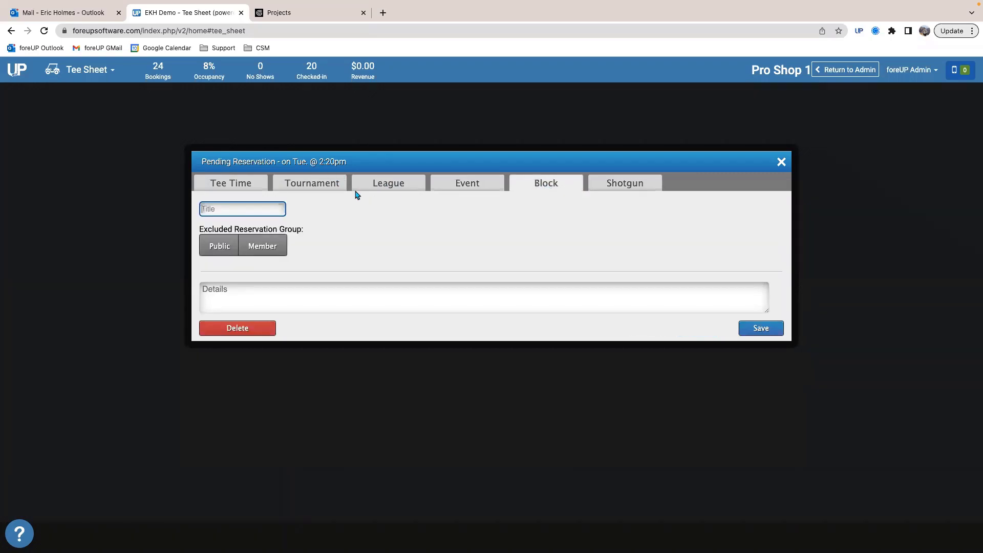
pyautogui.write('closed')
pyautogui.click(761, 329)
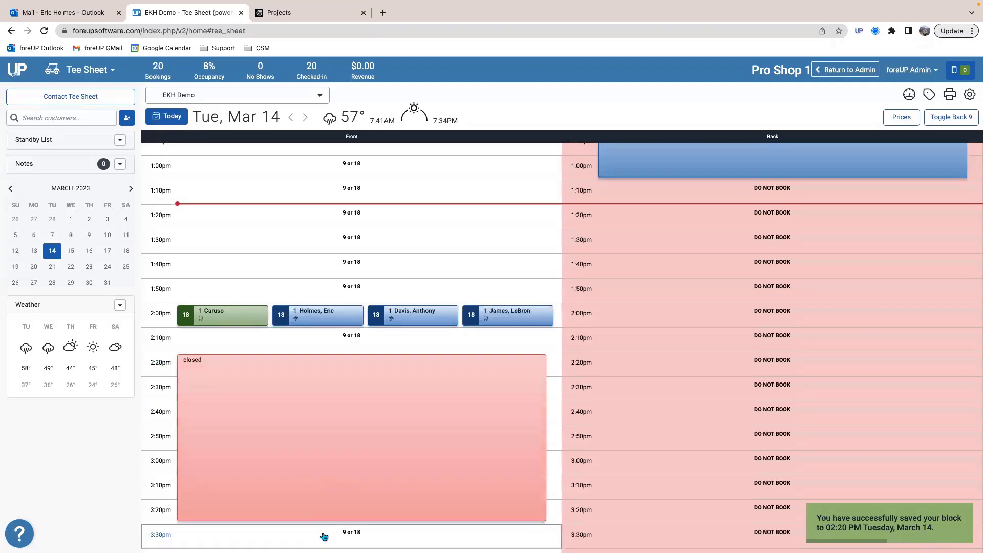
# Step: Extend the front-side closed block to cover tee times from 2:20pm through about 4:40pm
pyautogui.scroll(-5, 325, 492)
pyautogui.scroll(-1, 345, 365)
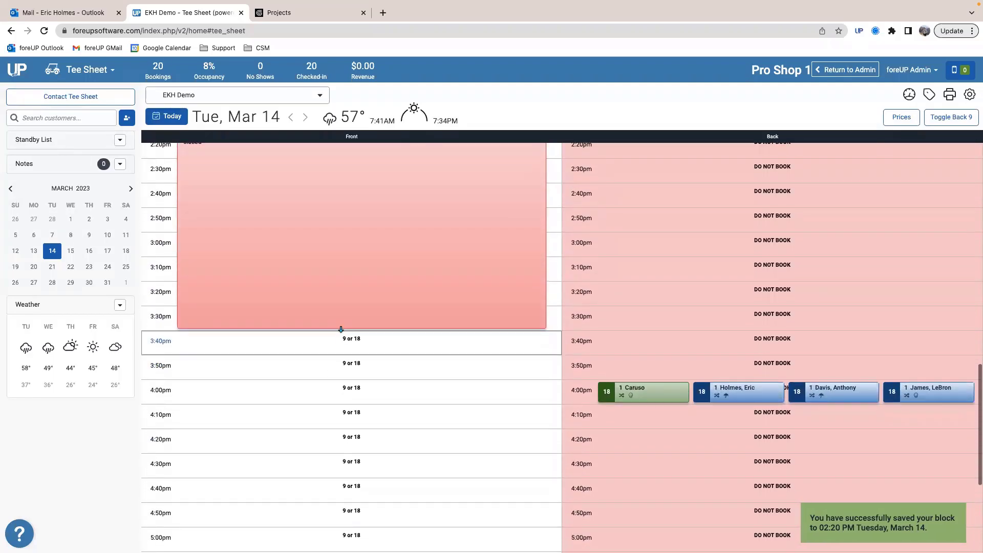
pyautogui.moveTo(341, 327); pyautogui.dragTo(336, 501)
pyautogui.scroll(3, 315, 382)
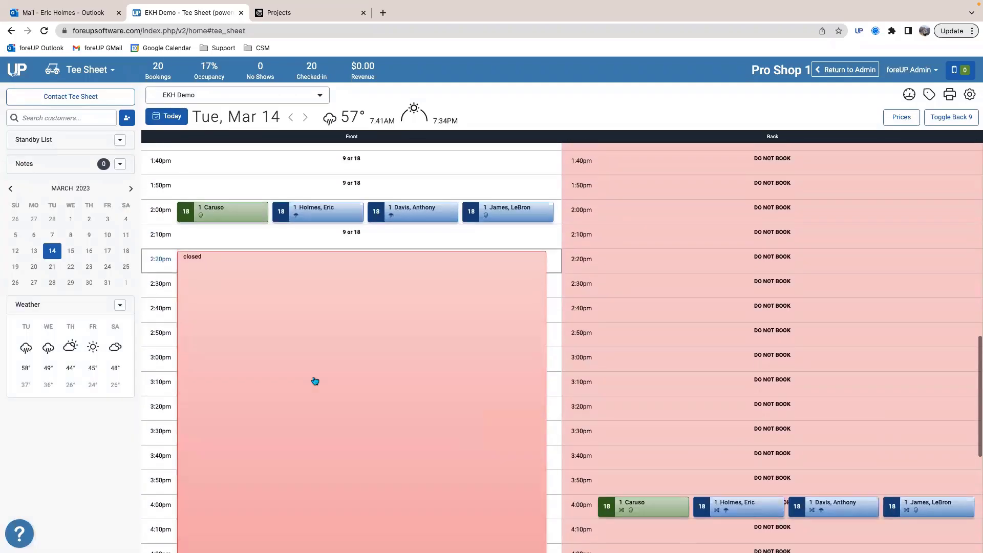
# Step: Move the closed block down the front side to start at 4:30pm and check its details
pyautogui.click(259, 294)
pyautogui.moveTo(259, 294); pyautogui.dragTo(228, 534)
pyautogui.scroll(-8, 237, 435)
pyautogui.scroll(2, 256, 396)
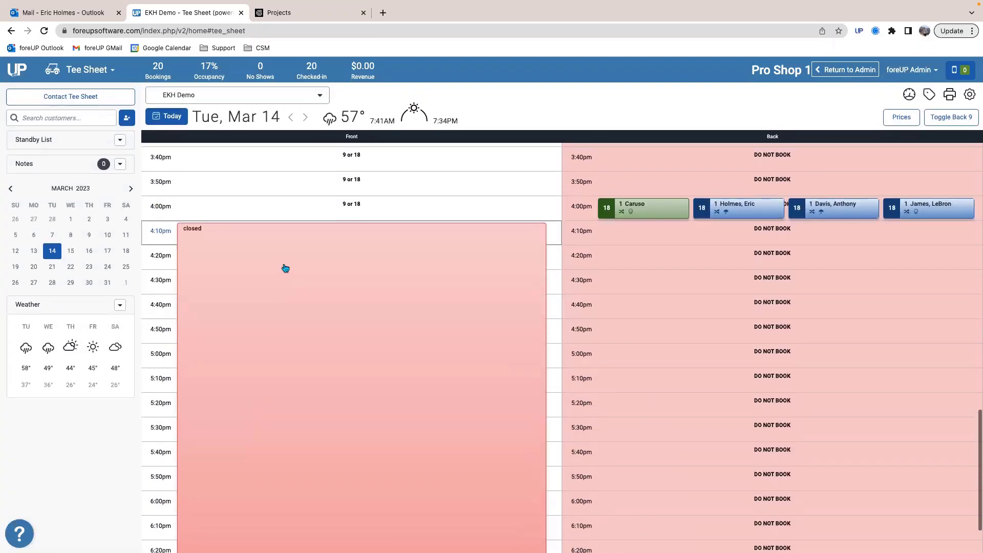
pyautogui.moveTo(283, 246); pyautogui.dragTo(251, 282)
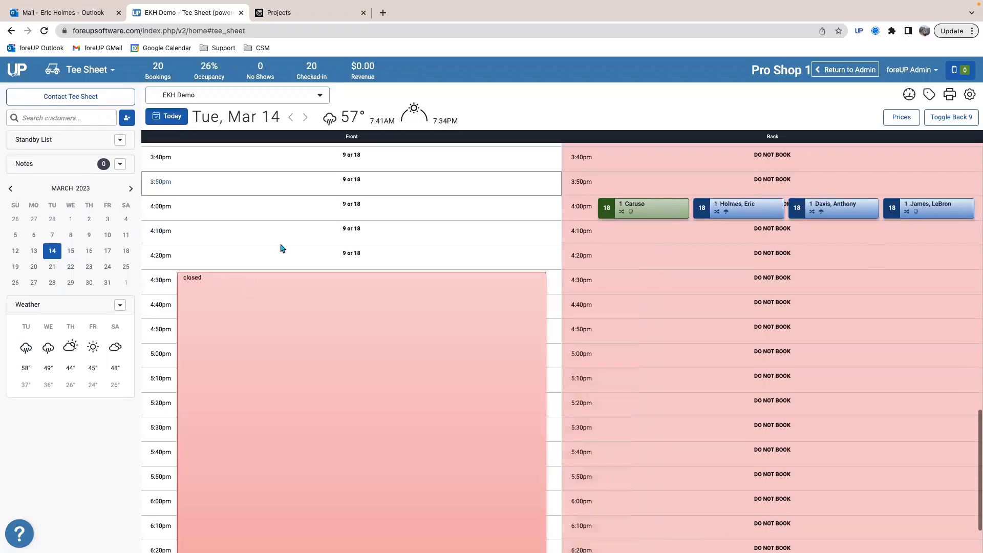
pyautogui.scroll(8, 360, 290)
pyautogui.scroll(-10, 356, 290)
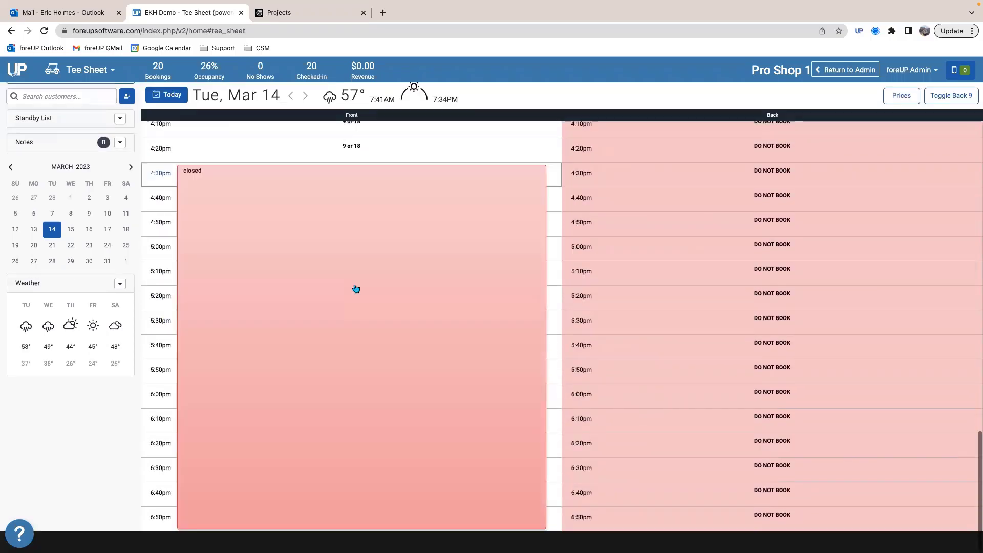
pyautogui.scroll(4, 352, 288)
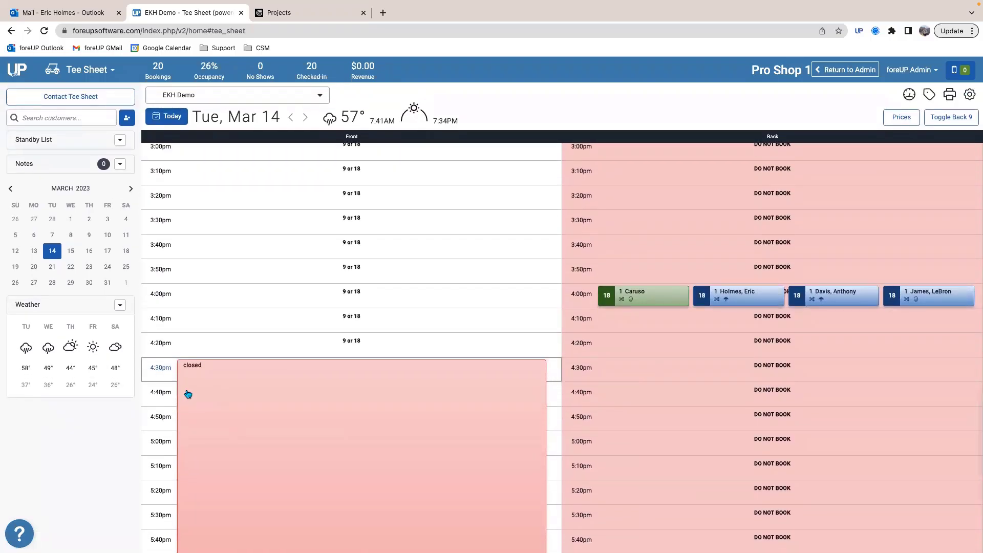
pyautogui.click(188, 394)
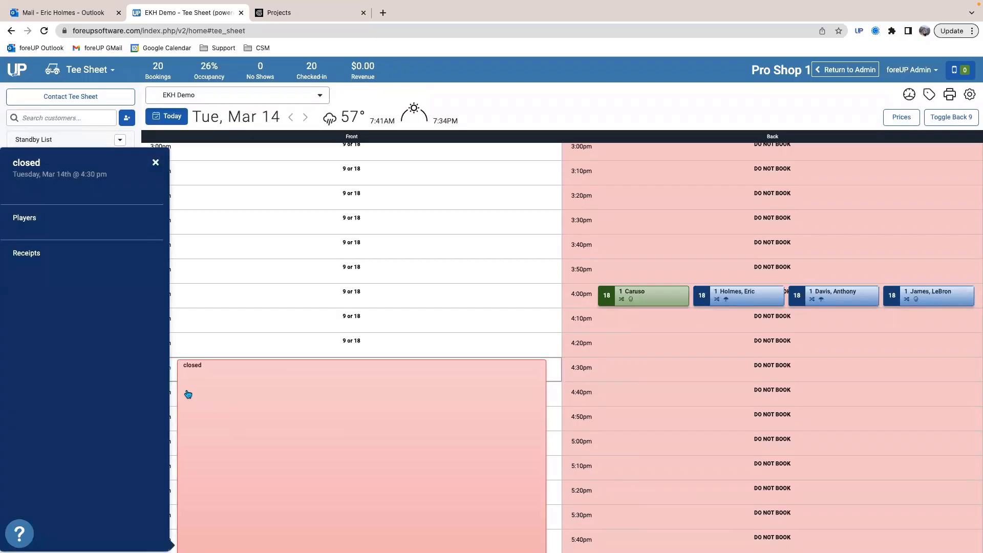
pyautogui.click(248, 228)
# Step: Start a new front-side reservation at 2:40pm and show the Shotgun booking form
pyautogui.scroll(8, 248, 227)
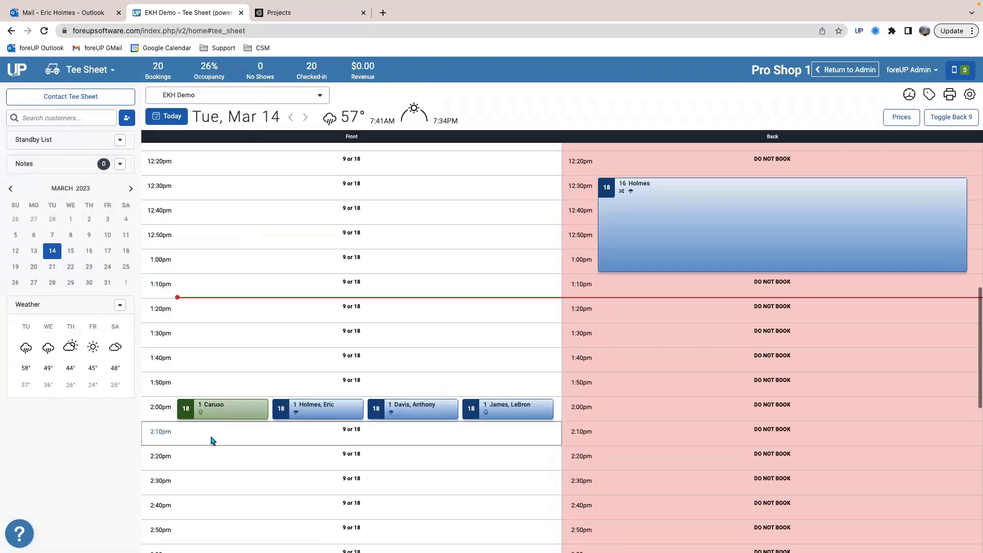
pyautogui.scroll(-2, 213, 439)
pyautogui.click(204, 400)
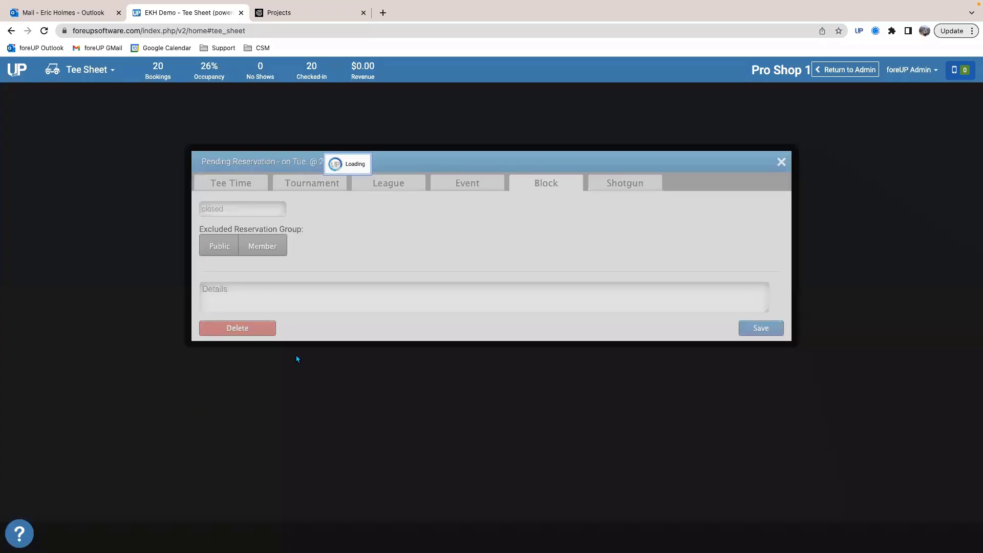
pyautogui.click(626, 185)
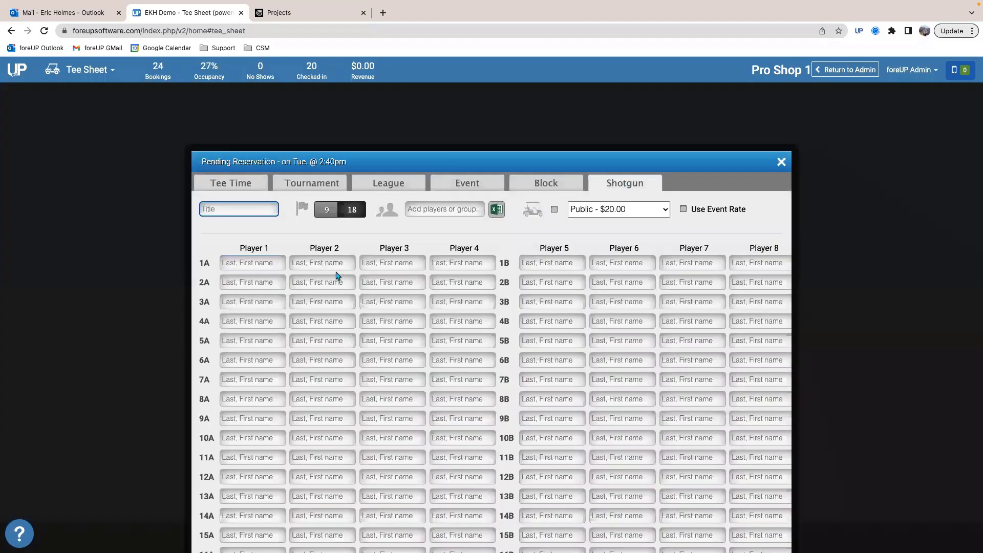
# Step: Switch the shotgun to 9 holes and back to 18 to compare the starting-hole rows
pyautogui.click(327, 211)
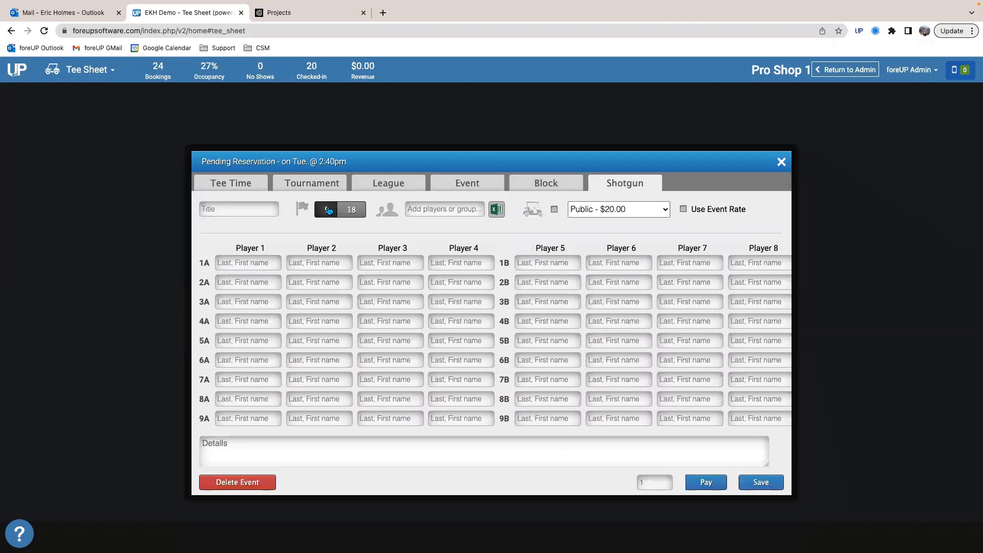
pyautogui.click(345, 212)
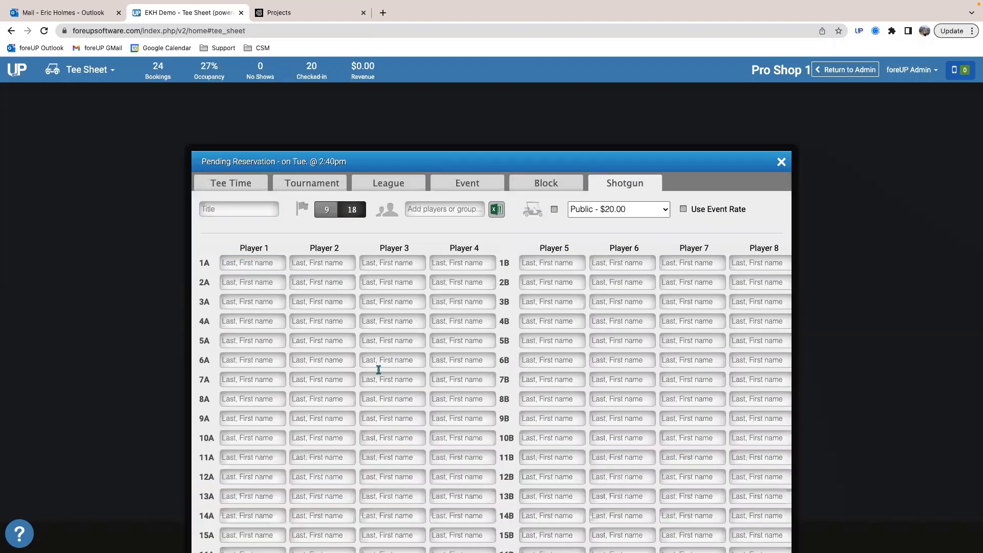
pyautogui.scroll(-3, 338, 364)
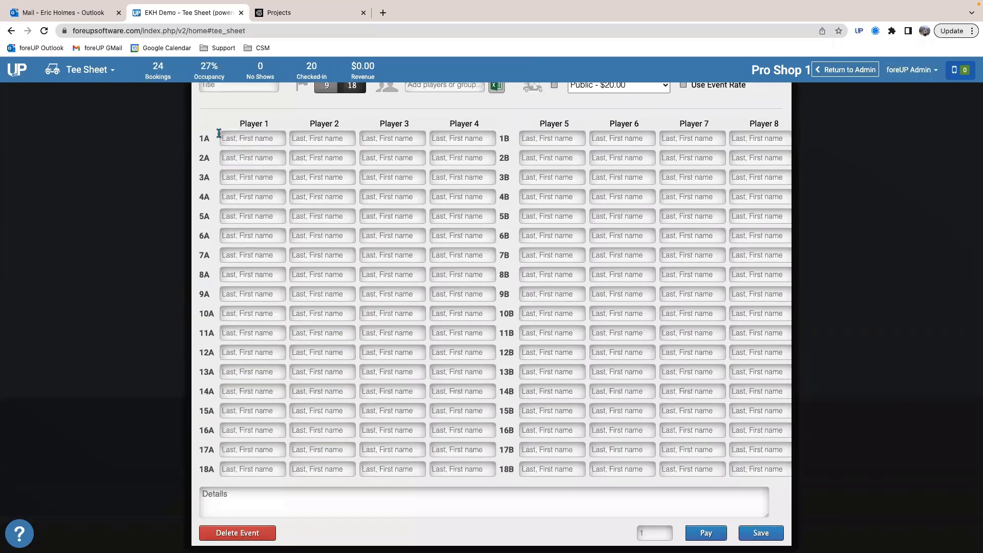
# Step: Assign three existing customers as Player 1 on starting holes 1A, 2A and 3A of the shotgun
pyautogui.click(239, 139)
pyautogui.write('holmes')
pyautogui.click(251, 185)
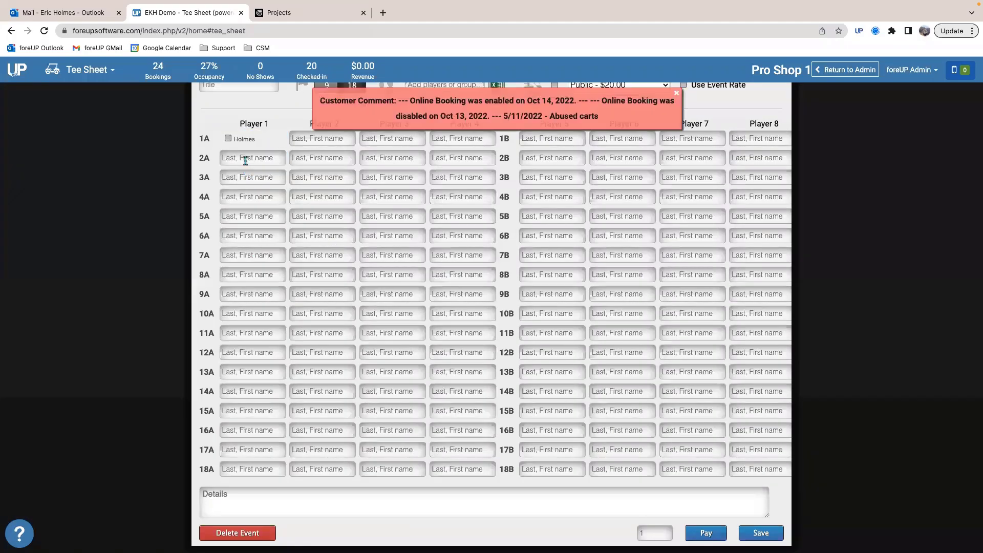
pyautogui.click(246, 162)
pyautogui.write('anth')
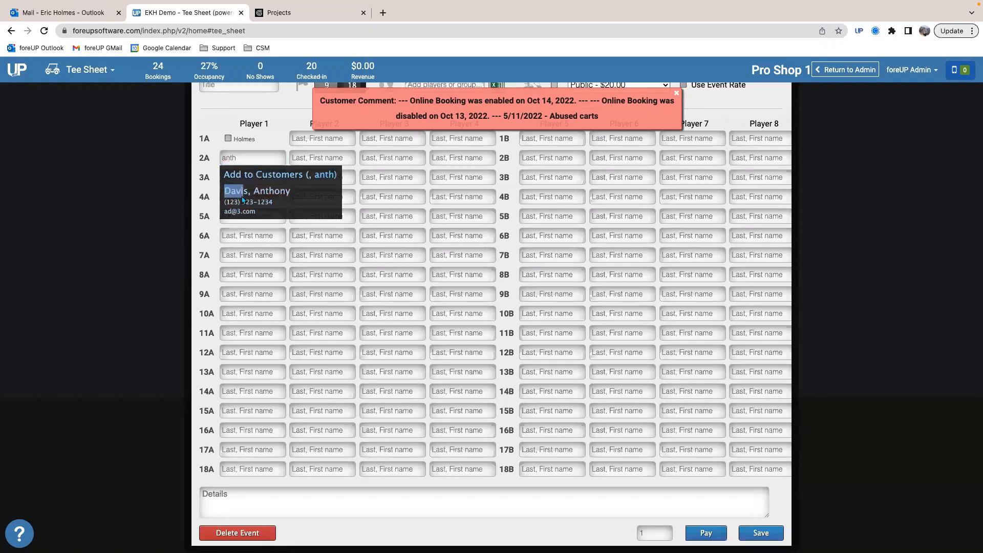
pyautogui.click(252, 205)
pyautogui.click(246, 176)
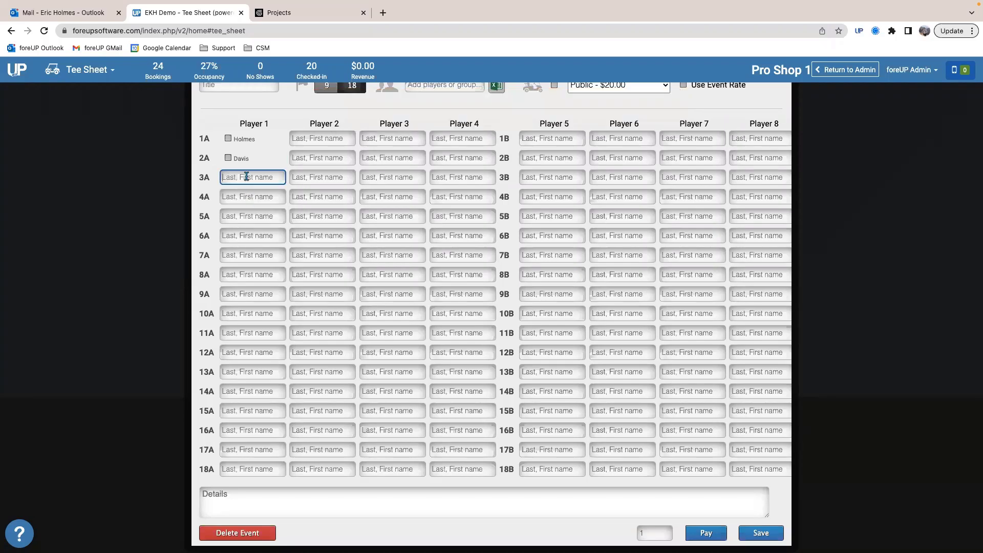
pyautogui.write('lebron')
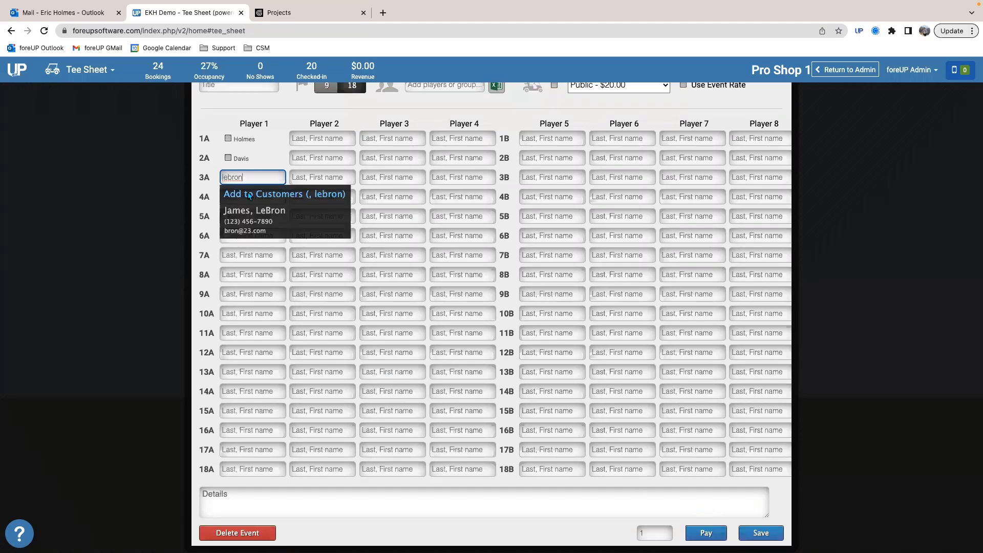
pyautogui.click(247, 206)
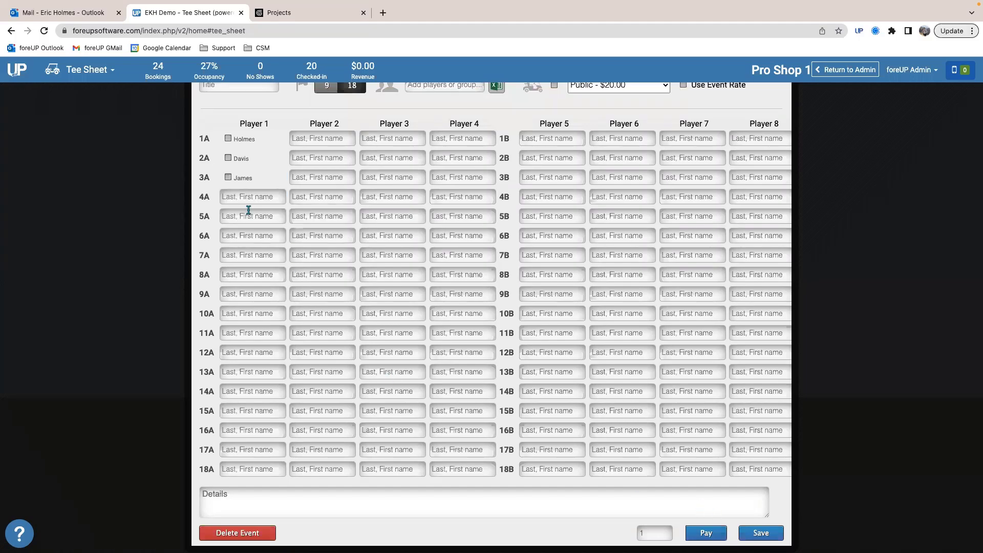
# Step: Title the shotgun "test" and save it for 2:40pm
pyautogui.click(747, 535)
pyautogui.click(582, 88)
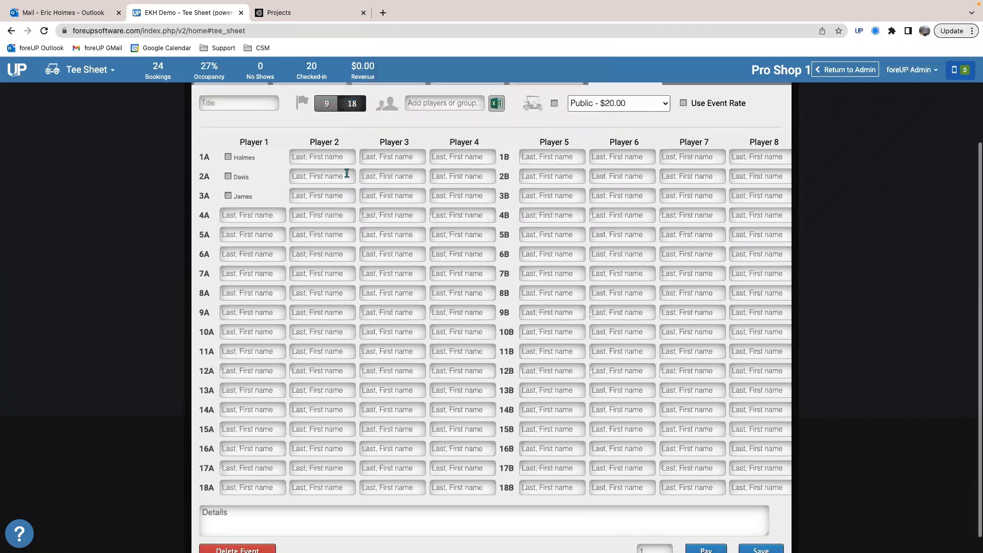
pyautogui.scroll(2, 221, 133)
pyautogui.click(222, 140)
pyautogui.write('test')
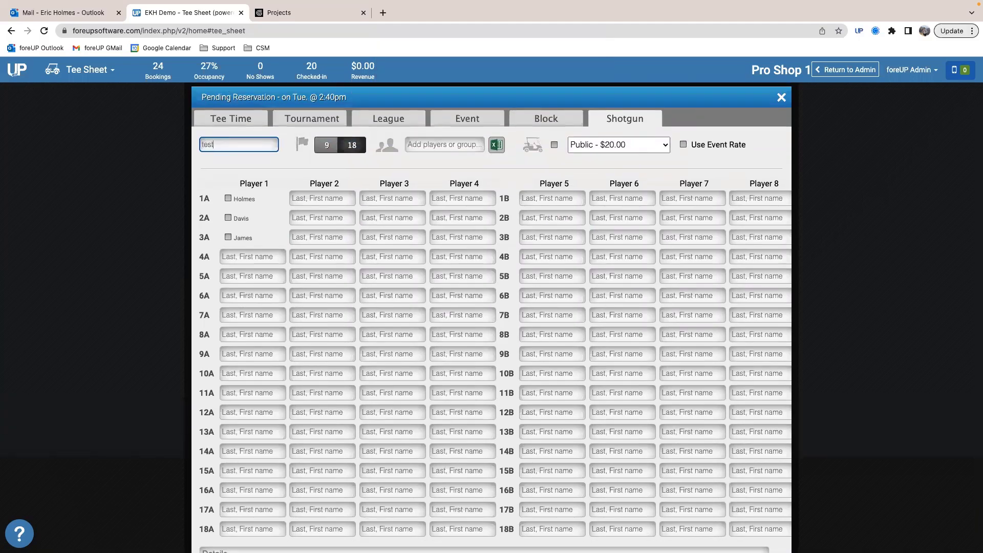
pyautogui.scroll(-2, 555, 374)
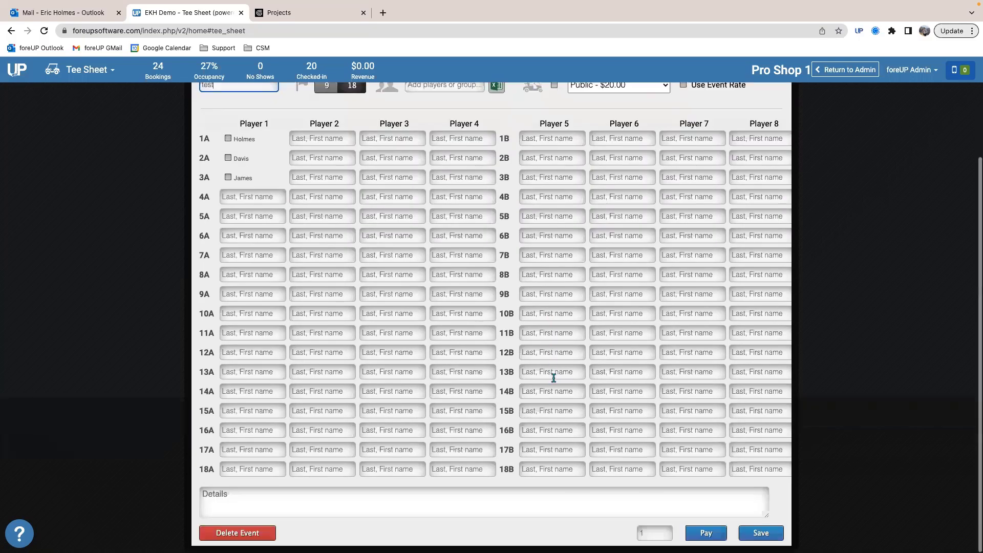
pyautogui.click(767, 533)
# Step: Review the saved shotgun's printable cart signs, and close the signs and the reservation
pyautogui.scroll(-5, 287, 353)
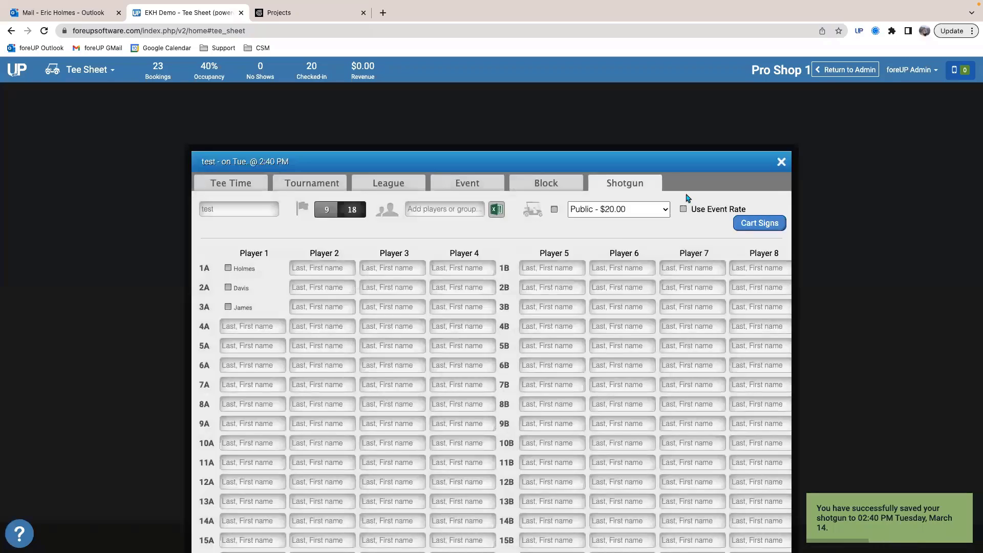
pyautogui.click(762, 227)
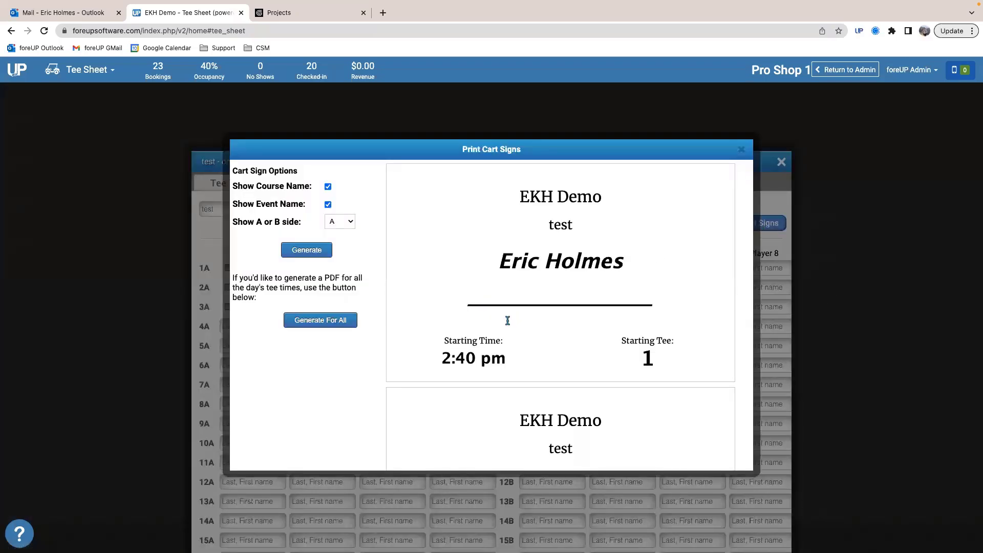
pyautogui.scroll(-8, 508, 321)
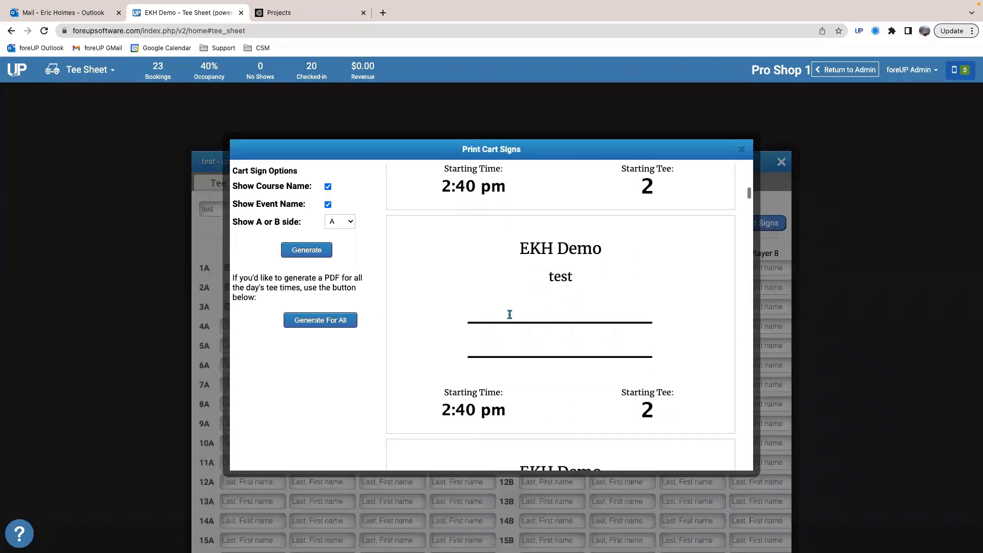
pyautogui.scroll(-9, 539, 344)
pyautogui.scroll(5, 538, 344)
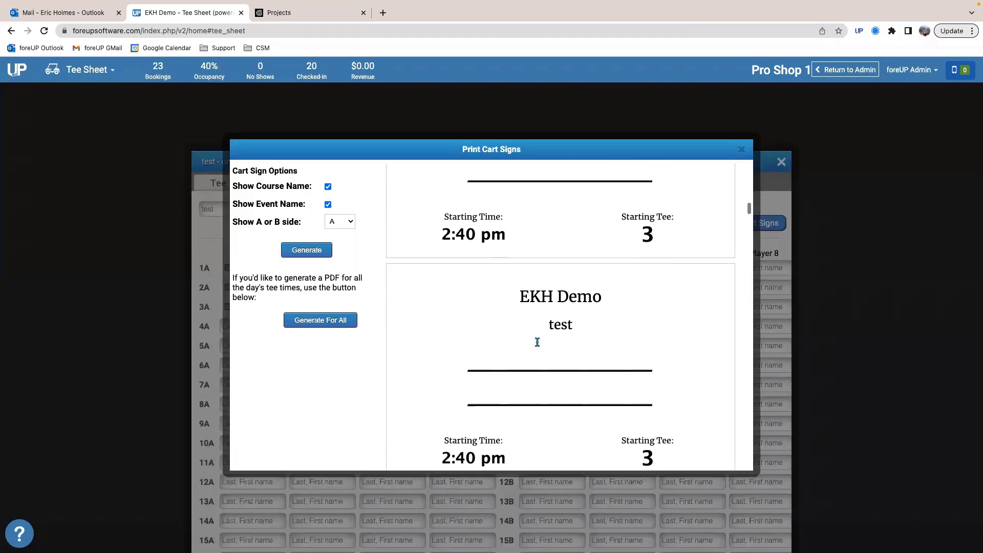
pyautogui.scroll(4, 538, 346)
pyautogui.scroll(10, 538, 346)
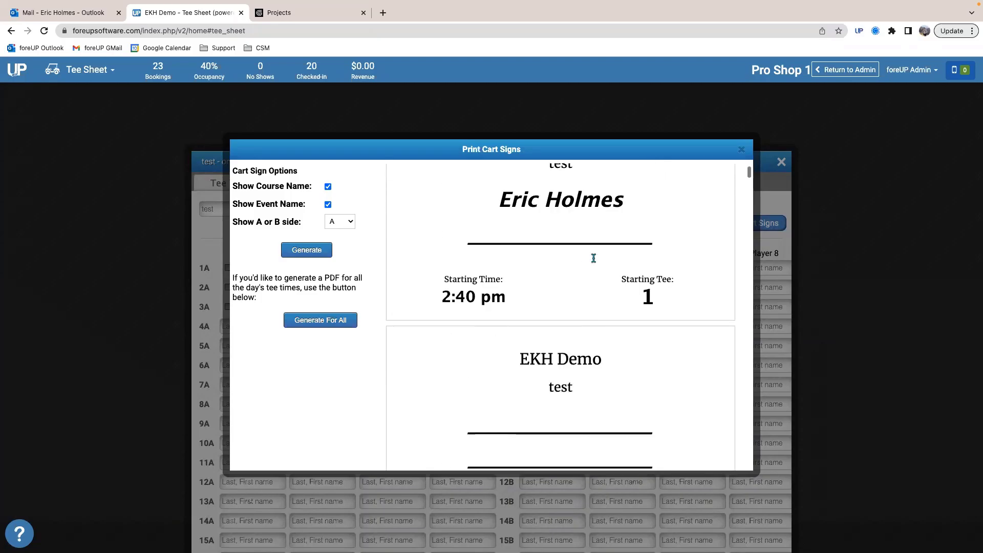
pyautogui.click(742, 150)
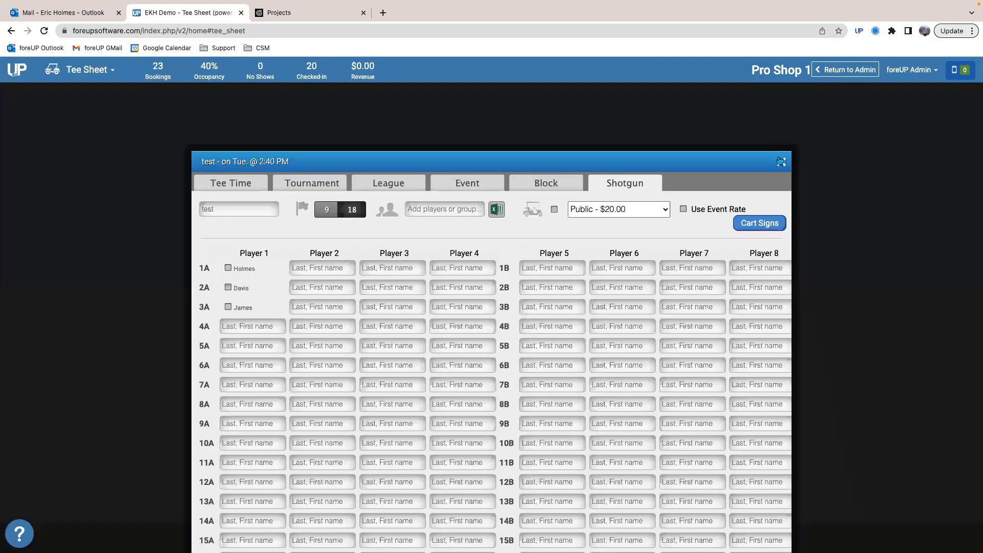
pyautogui.click(781, 162)
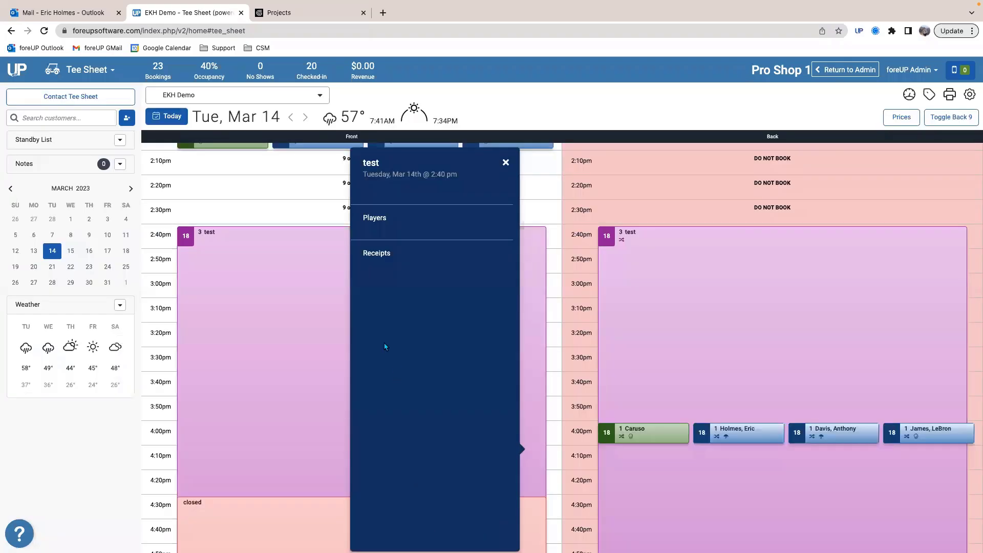
# Step: Examine how the test shotgun occupies the front and back sides of the tee sheet
pyautogui.click(322, 312)
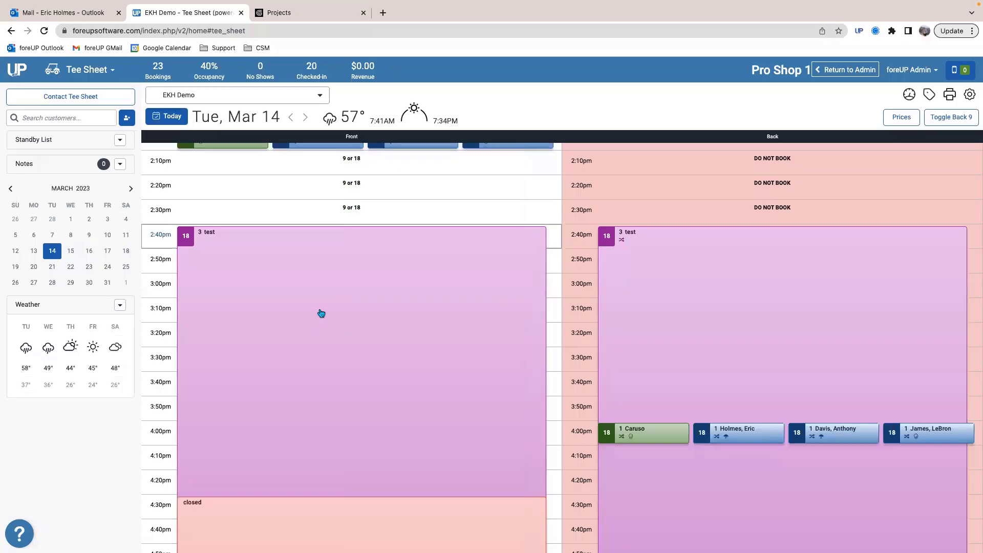
pyautogui.scroll(3, 207, 207)
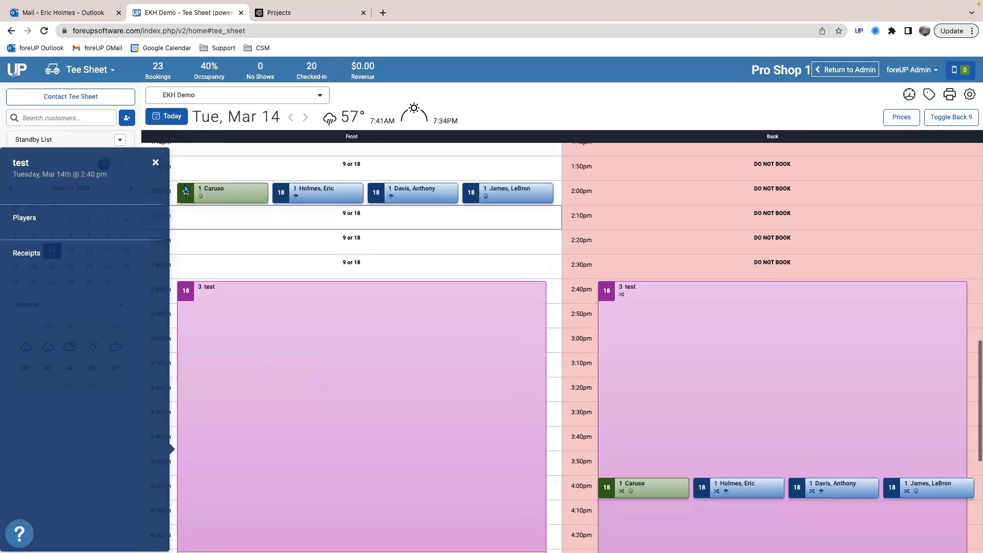
pyautogui.scroll(5, 359, 258)
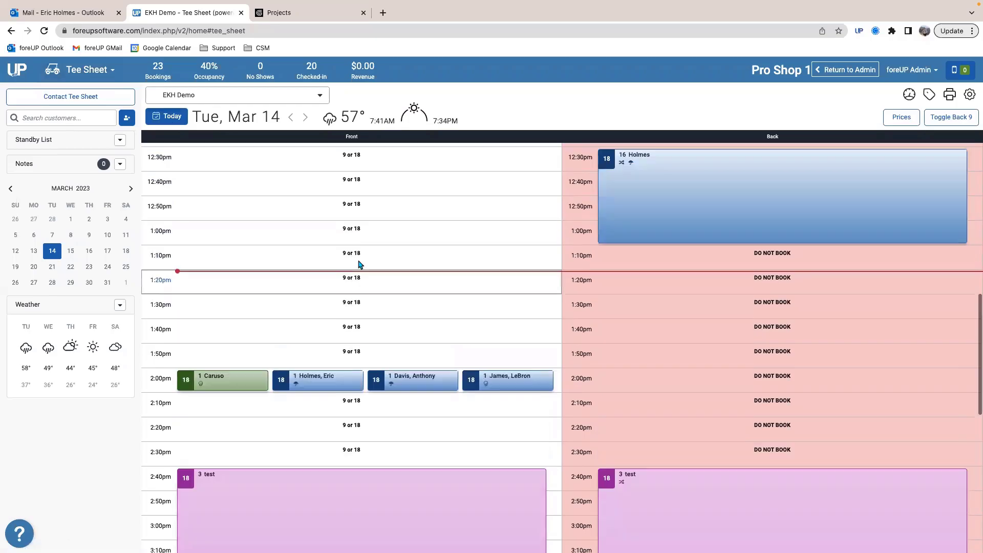
pyautogui.scroll(15, 358, 258)
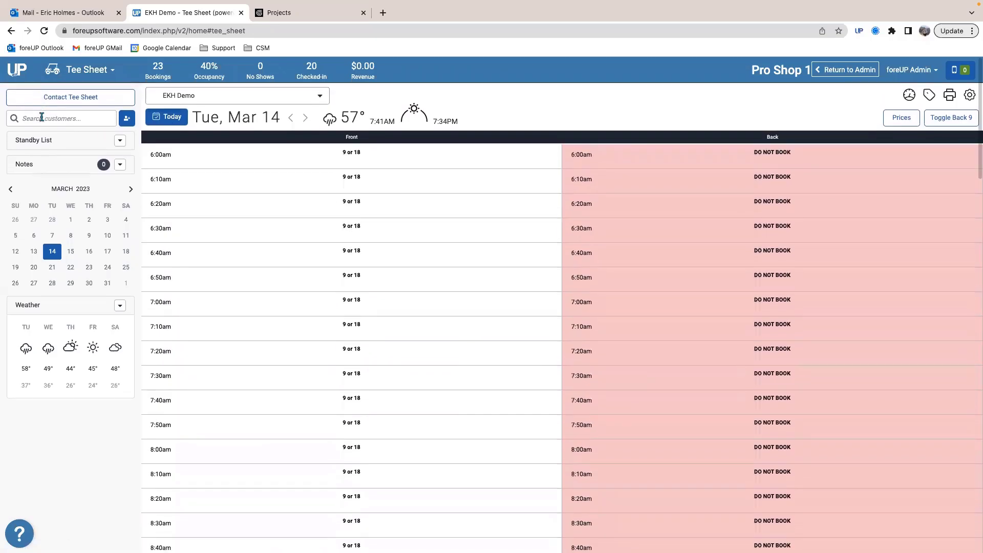
# Step: Go to Sales and add one Logo Tee's and one Wood Tee's to the sale
pyautogui.click(86, 72)
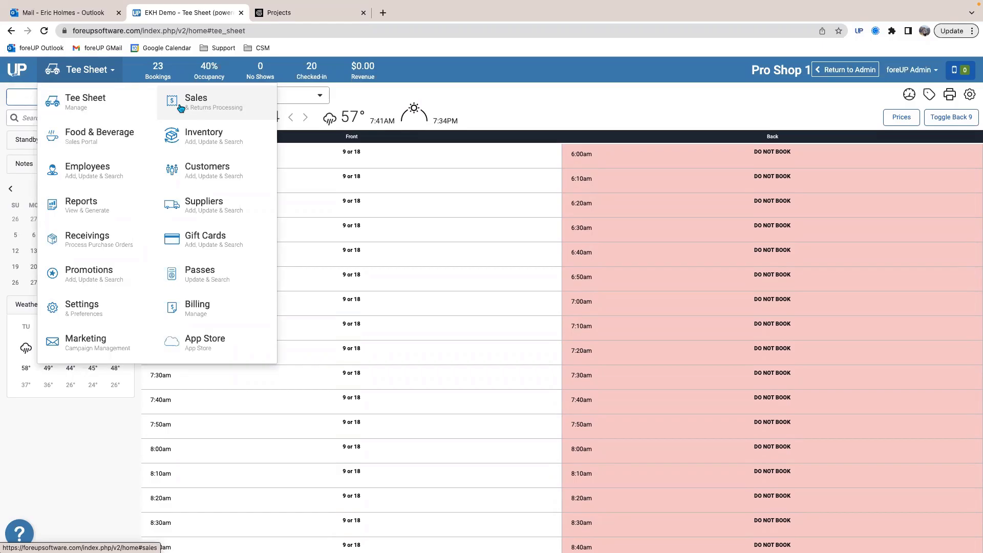
pyautogui.click(181, 108)
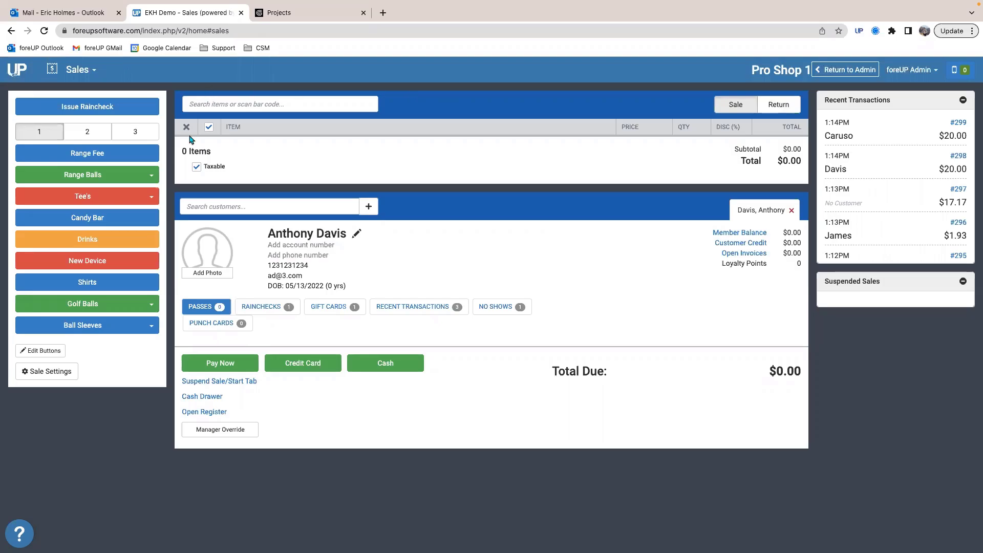
pyautogui.click(204, 105)
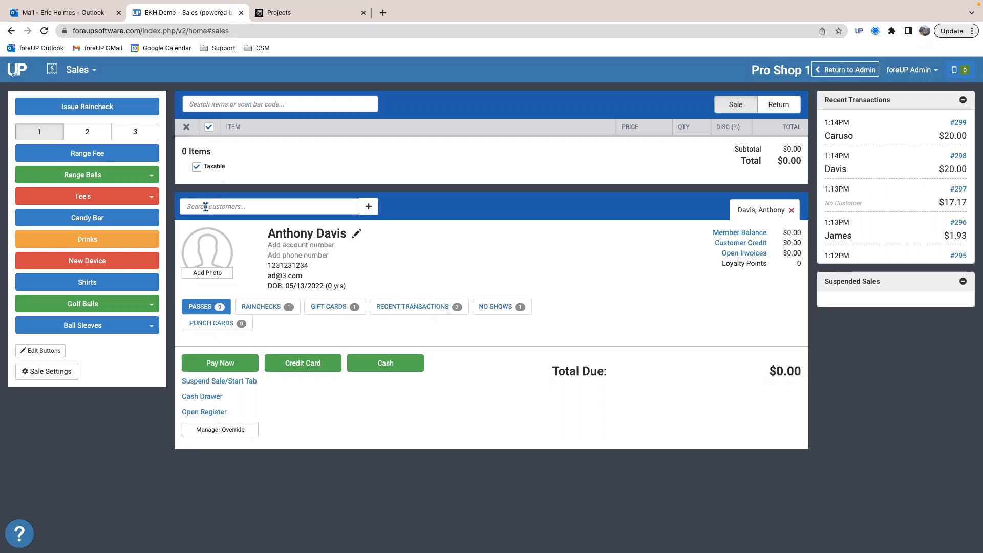
pyautogui.click(226, 105)
pyautogui.click(213, 122)
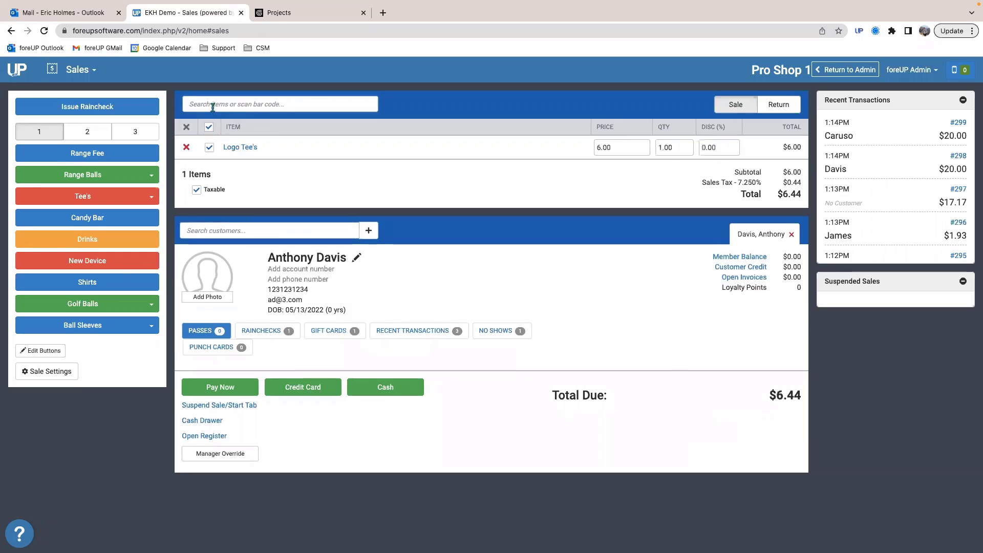
pyautogui.write('wood')
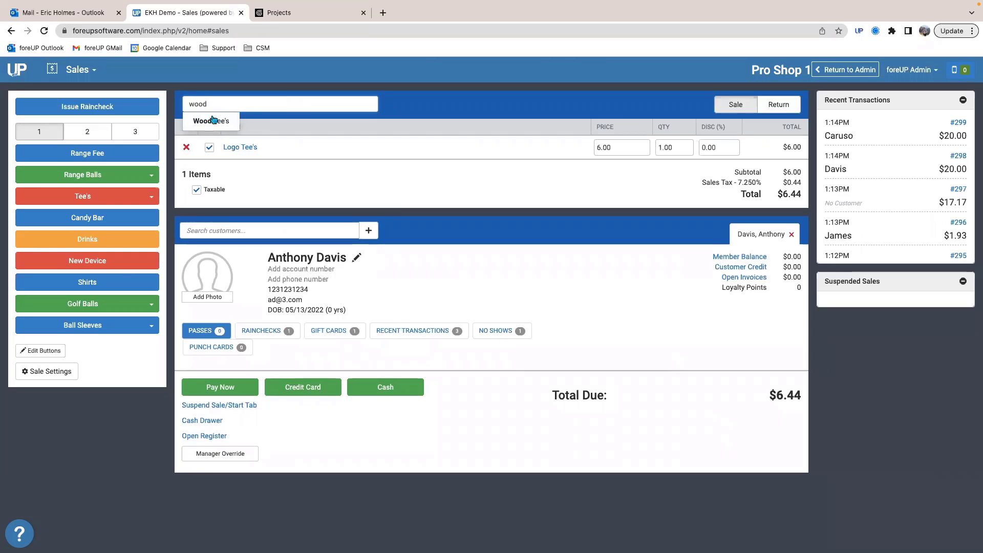
pyautogui.click(214, 121)
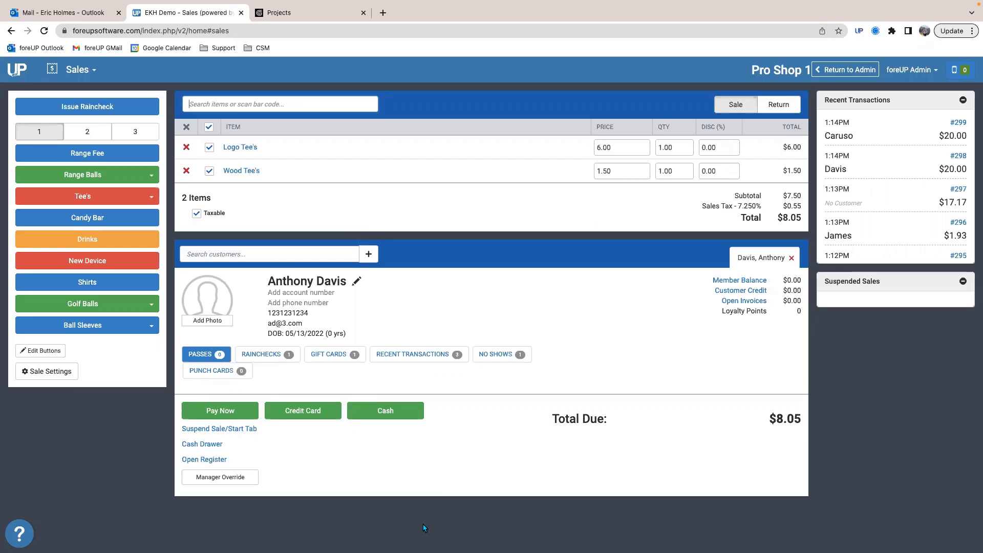
# Step: Search the sale items for "18 ca" and browse the 18-hole cart fees without adding one
pyautogui.moveTo(421, 537)
pyautogui.write('1')
pyautogui.press('BackSpace')
pyautogui.write('ca')
pyautogui.scroll(-5, 250, 201)
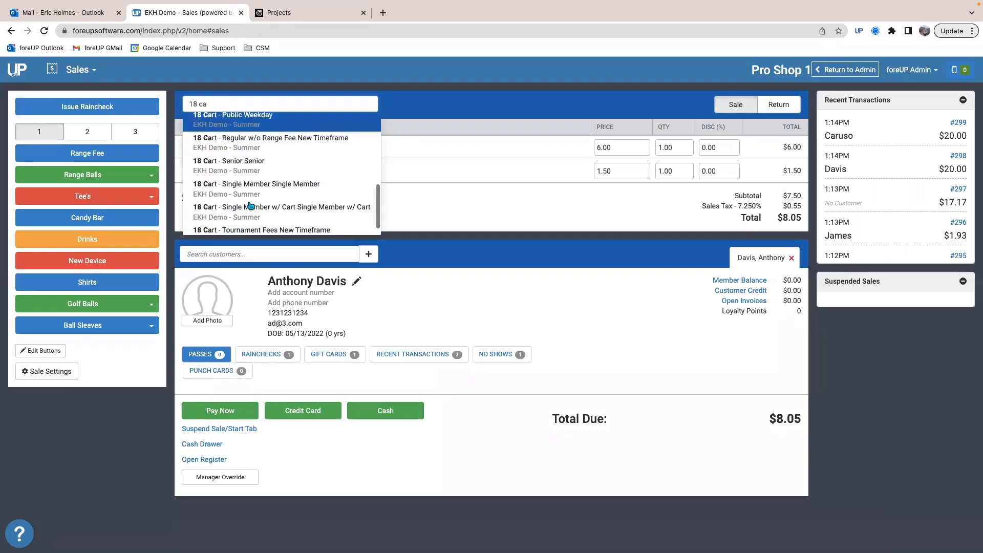
pyautogui.scroll(5, 249, 200)
pyautogui.click(304, 94)
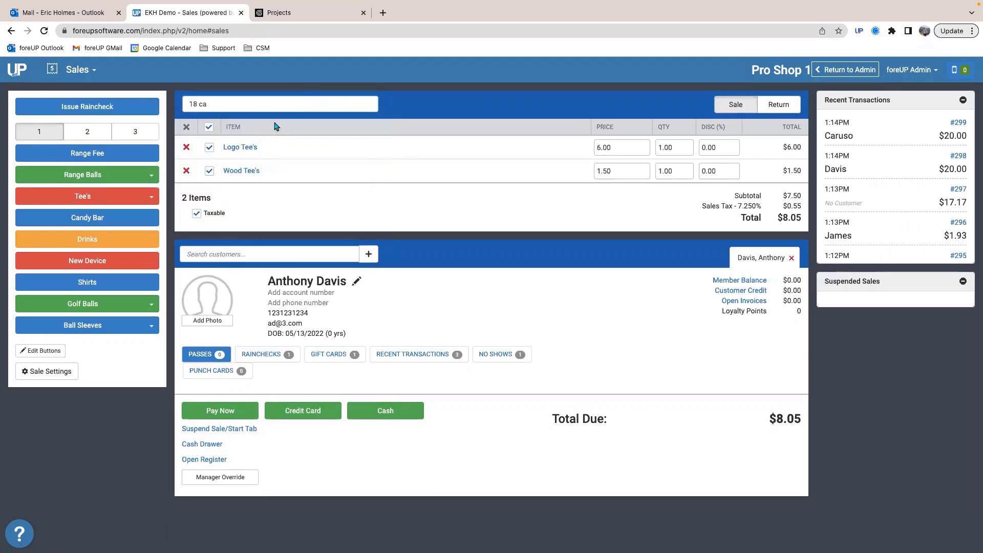
# Step: Open the employee permissions for the Pro Shop Staff role and examine its POS permissions
pyautogui.click(93, 72)
pyautogui.click(92, 176)
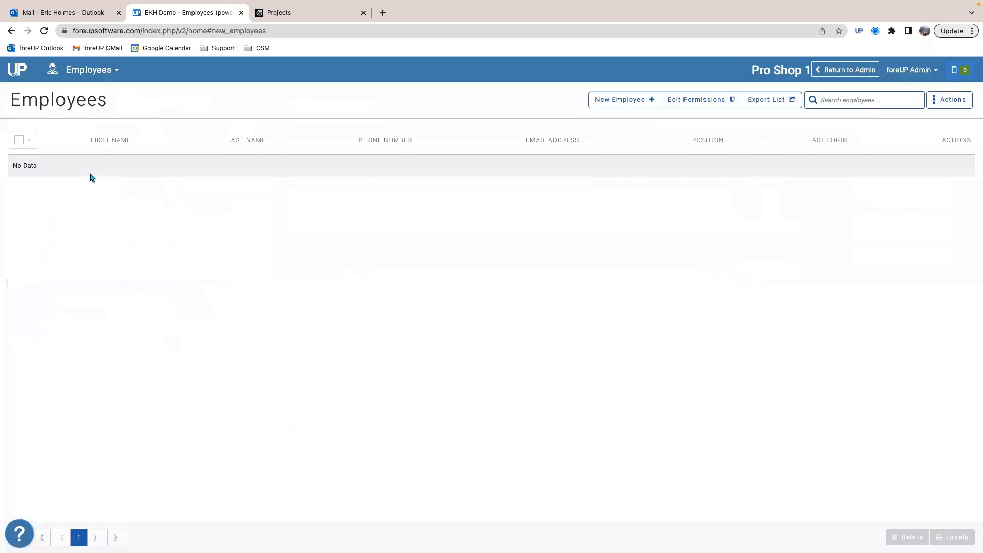
pyautogui.click(680, 102)
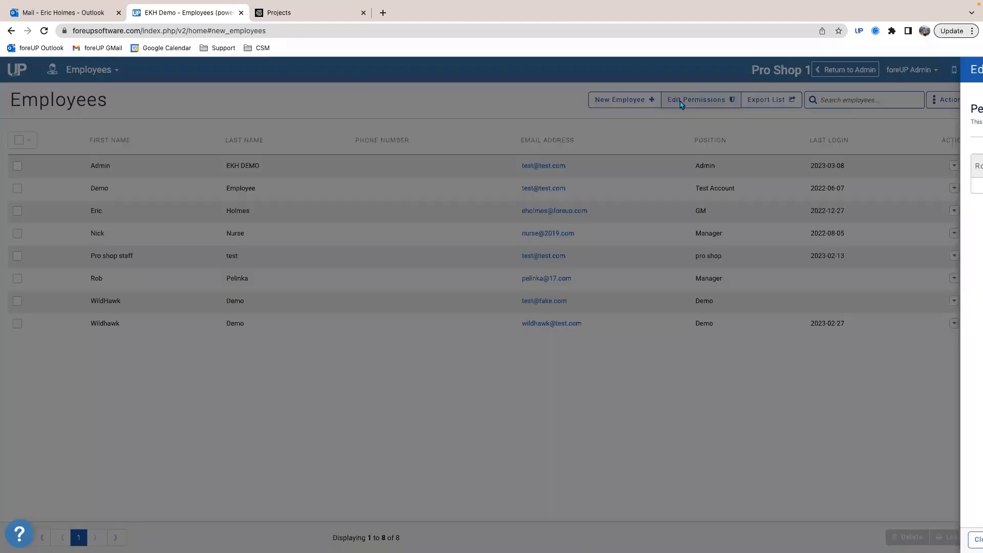
pyautogui.click(383, 193)
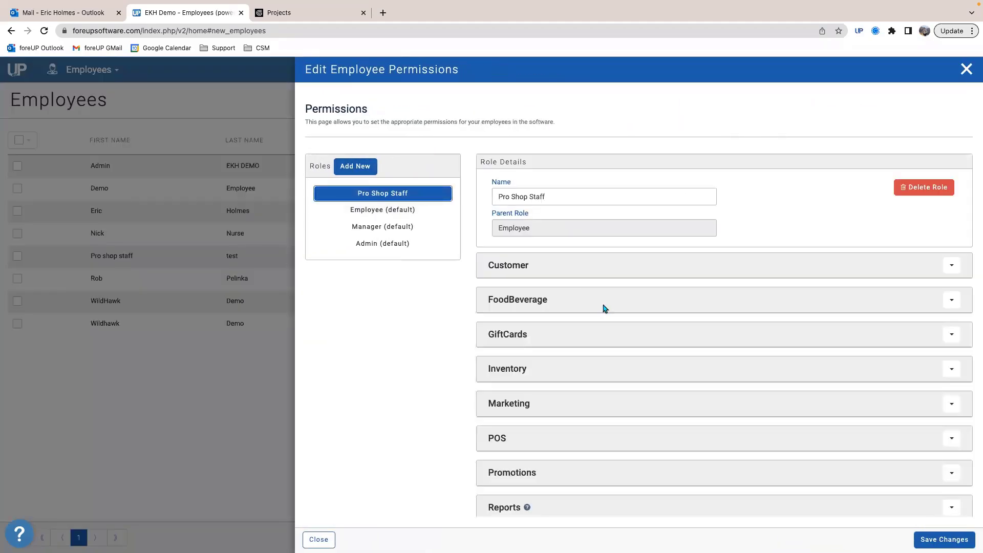
pyautogui.scroll(-3, 604, 307)
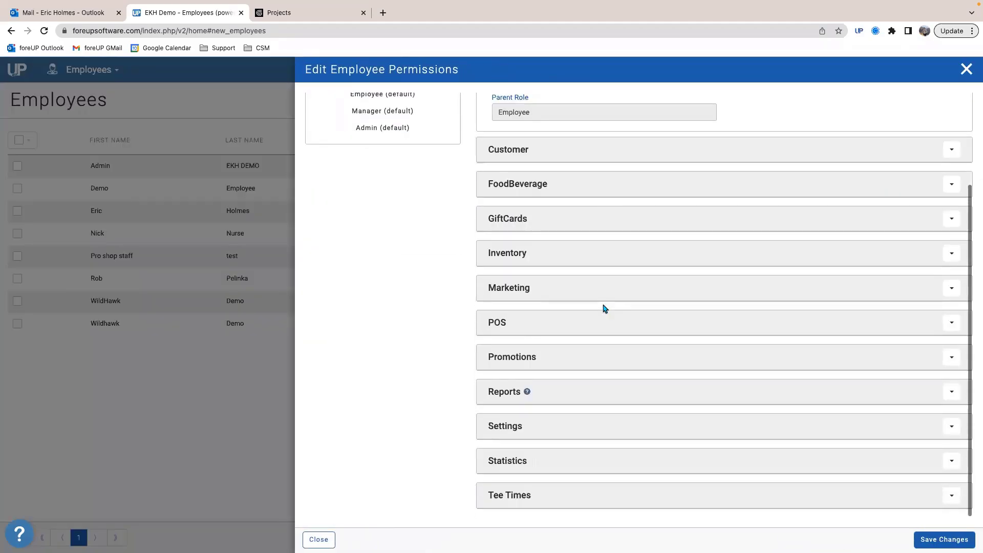
pyautogui.click(514, 322)
pyautogui.scroll(-2, 610, 376)
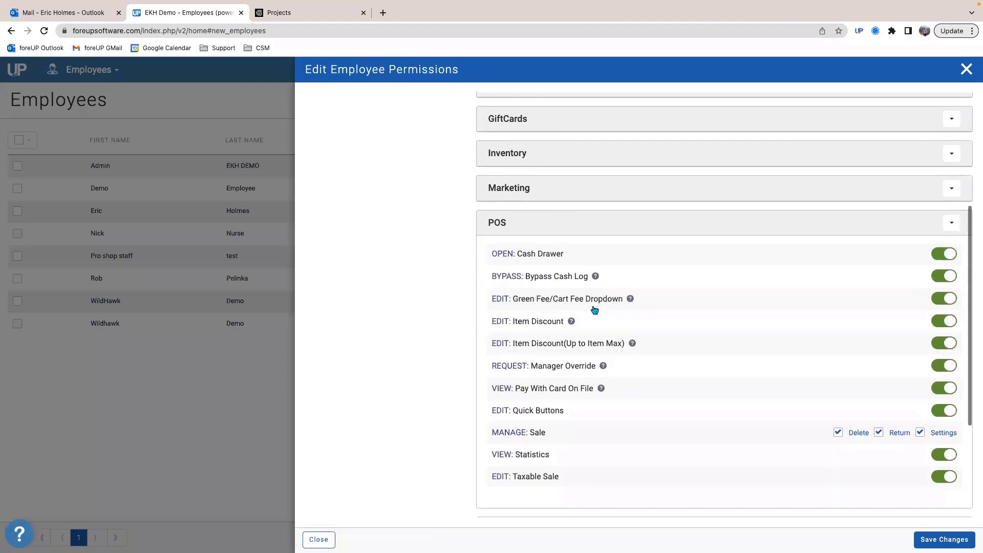
# Step: Examine the Green Fee/Cart Fee Dropdown POS permission, save the Pro Shop Staff role and close the employee permissions
pyautogui.moveTo(487, 299); pyautogui.dragTo(626, 288)
pyautogui.scroll(-1, 612, 307)
pyautogui.scroll(1, 618, 291)
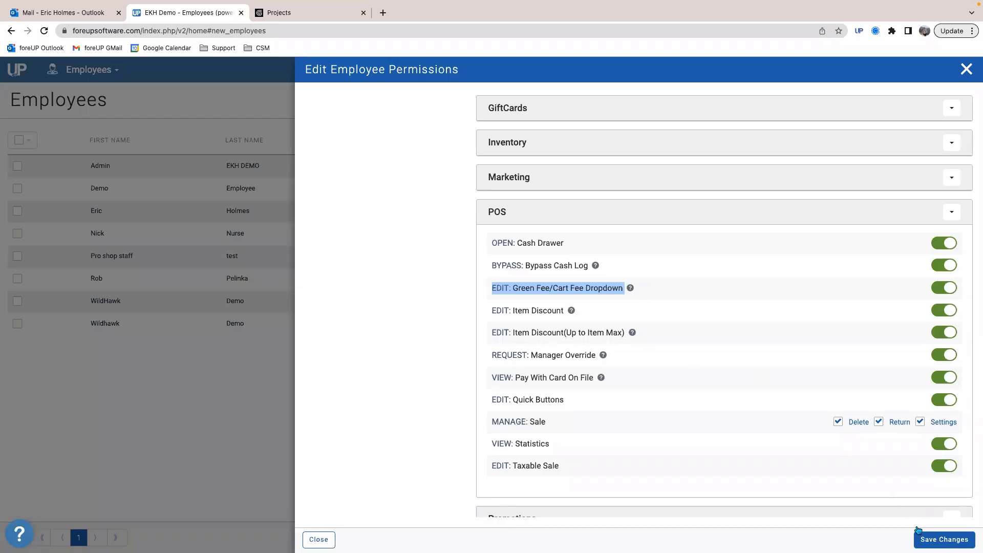
pyautogui.click(945, 540)
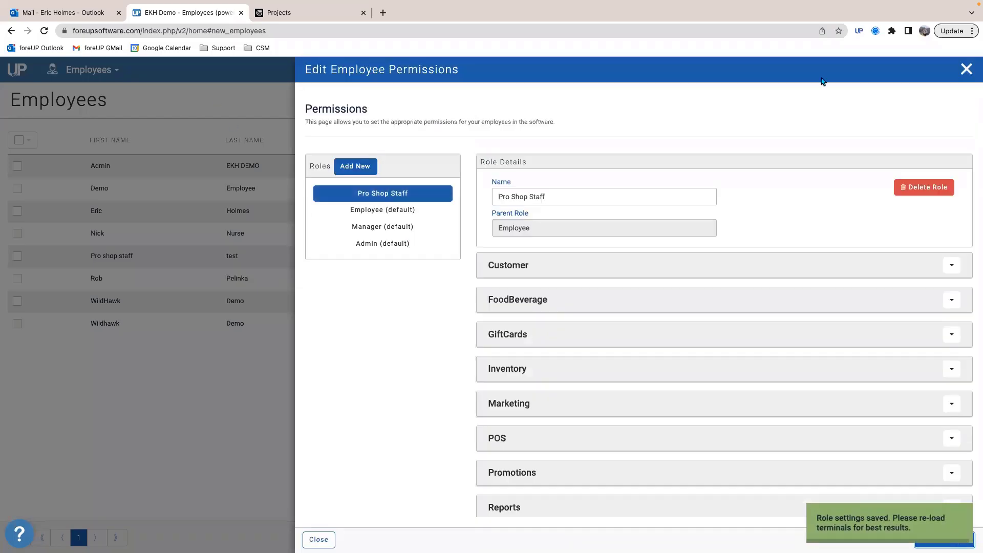
pyautogui.click(966, 69)
# Step: Return to Sales, review the available payment types and pay for the Logo Tee's and Wood Tee's by credit card
pyautogui.click(90, 69)
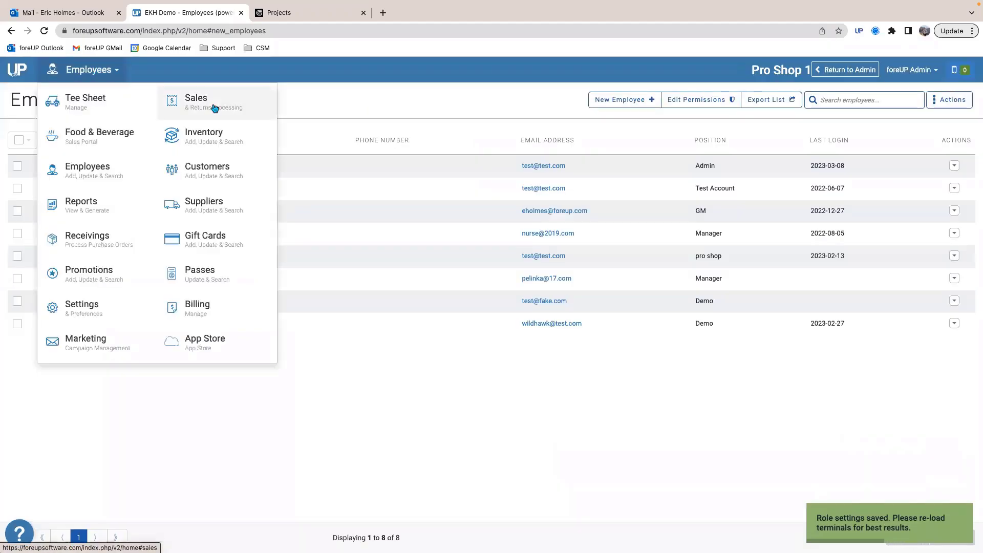
pyautogui.click(215, 109)
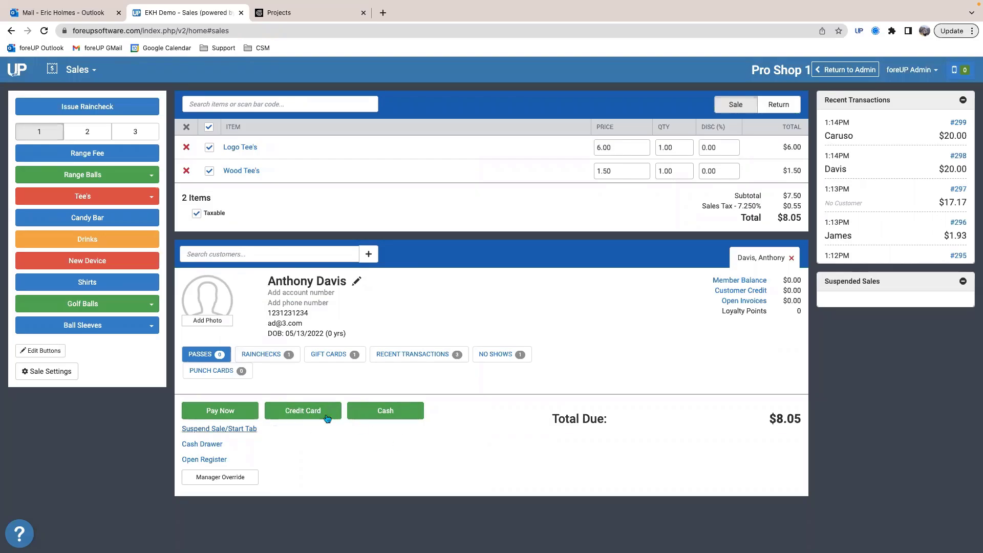
pyautogui.click(227, 417)
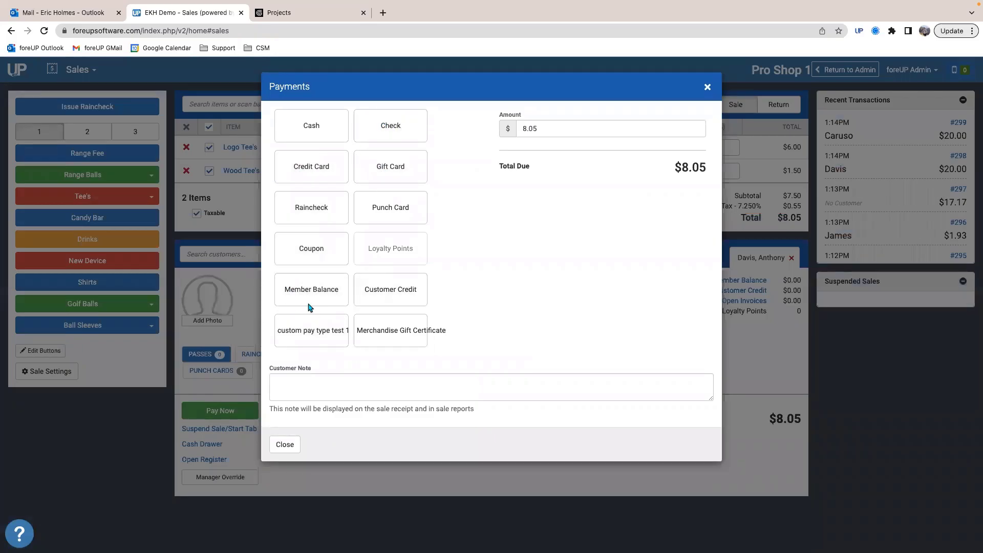
pyautogui.click(707, 88)
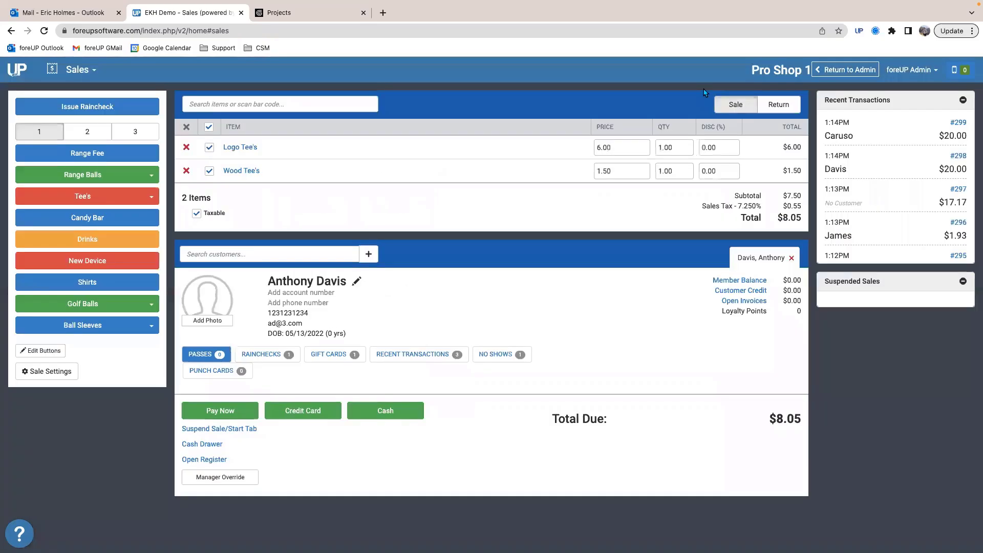
pyautogui.click(309, 411)
pyautogui.click(307, 299)
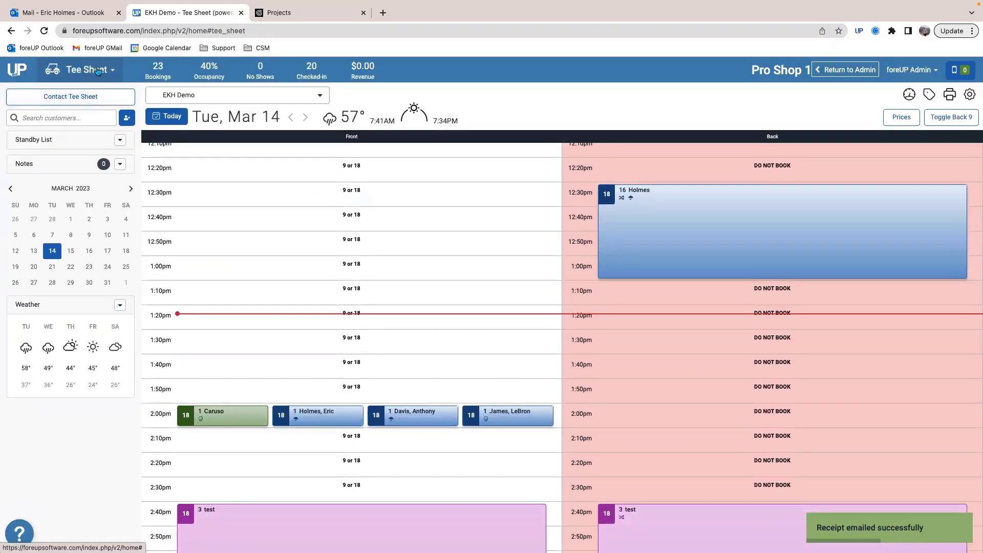
# Step: Go back to Sales and look through the recent transactions
pyautogui.click(98, 72)
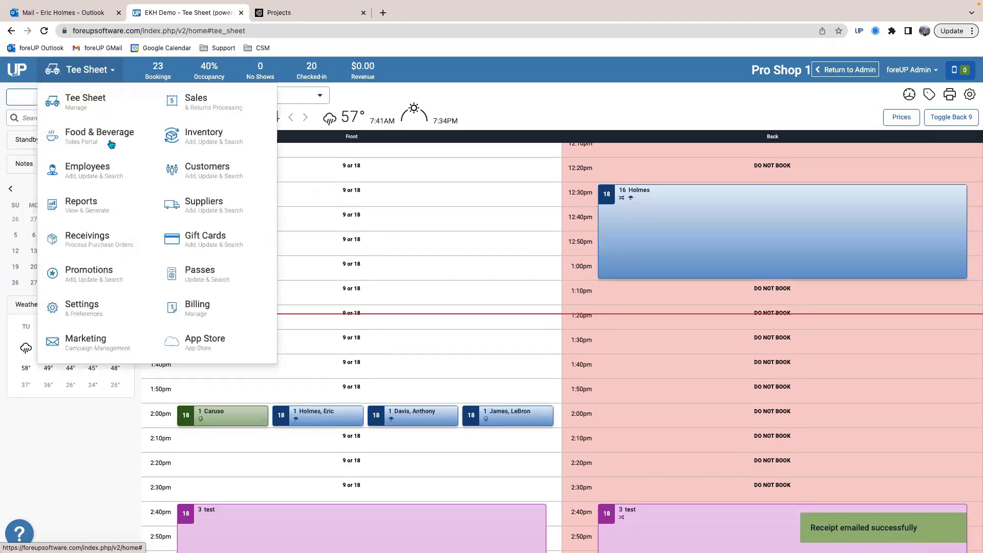
pyautogui.click(203, 100)
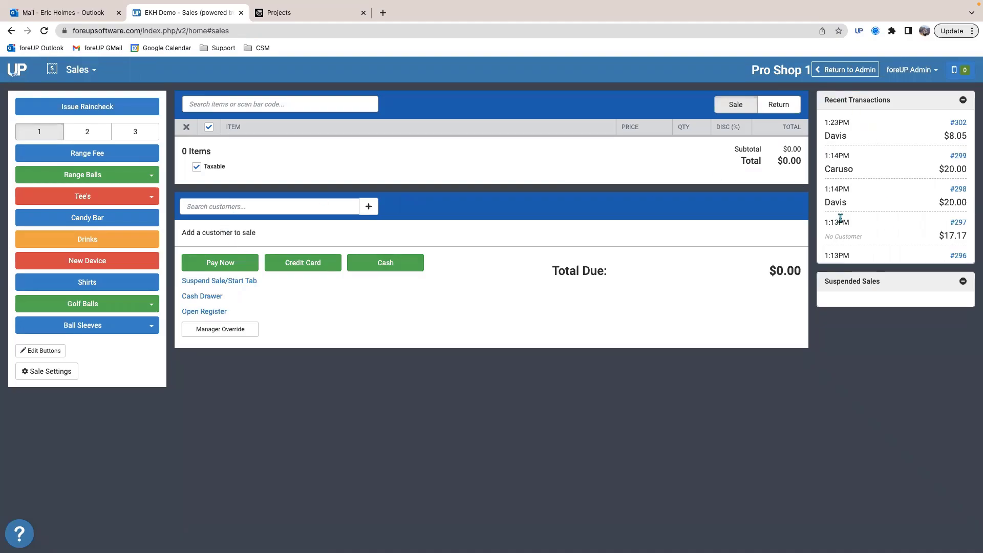
pyautogui.scroll(-2, 891, 240)
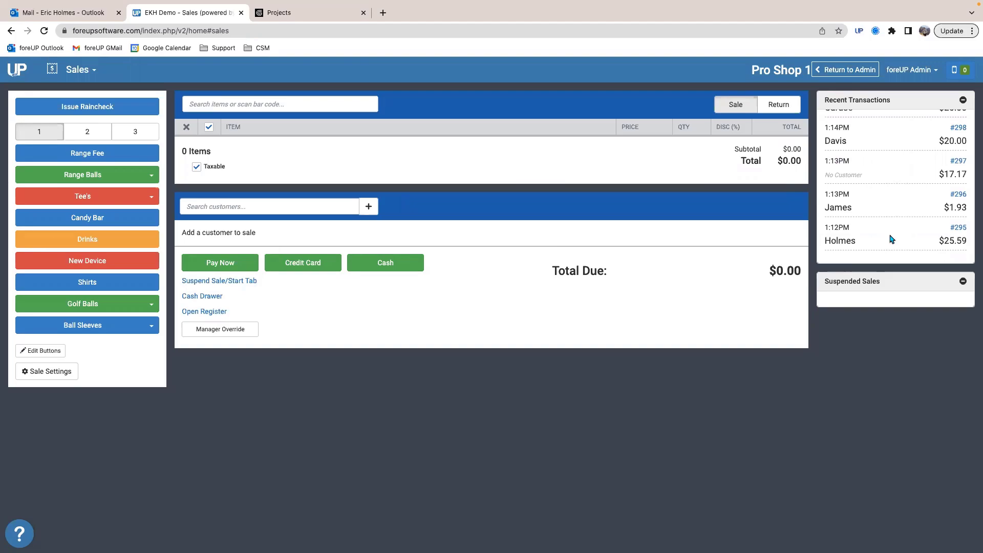
pyautogui.scroll(2, 891, 240)
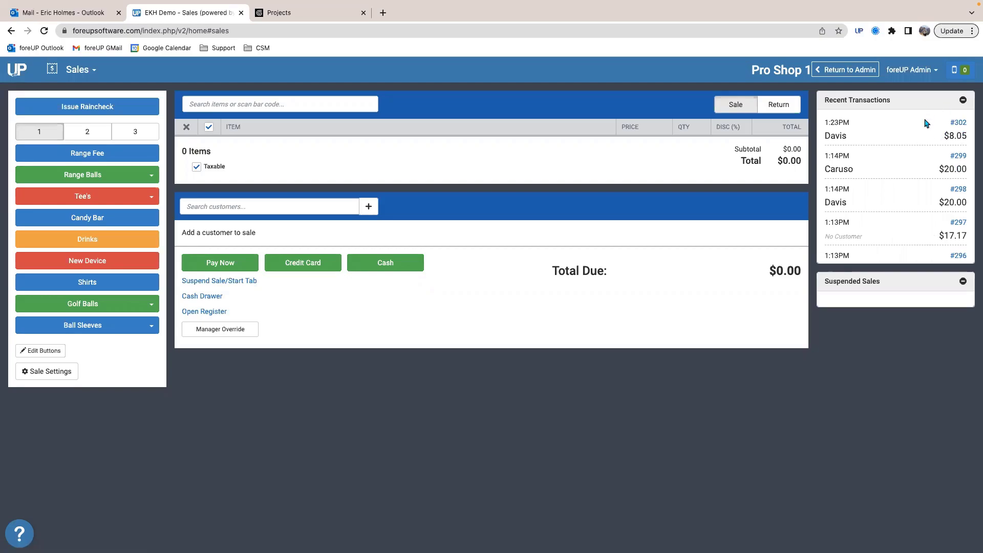
# Step: Issue a return from the $8.05 sale, remove the Wood Tee's from it and refund the Logo Tee's in cash
pyautogui.click(959, 123)
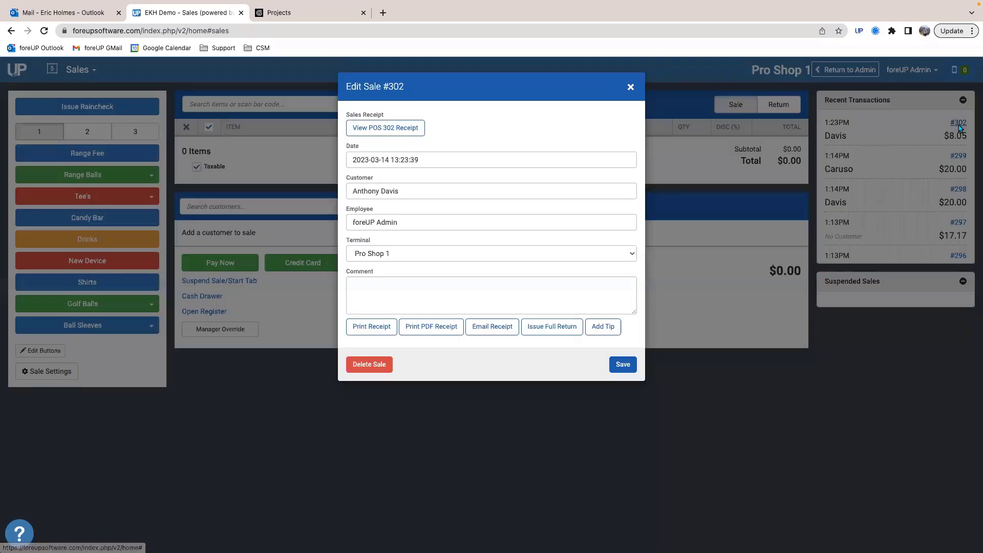
pyautogui.click(546, 329)
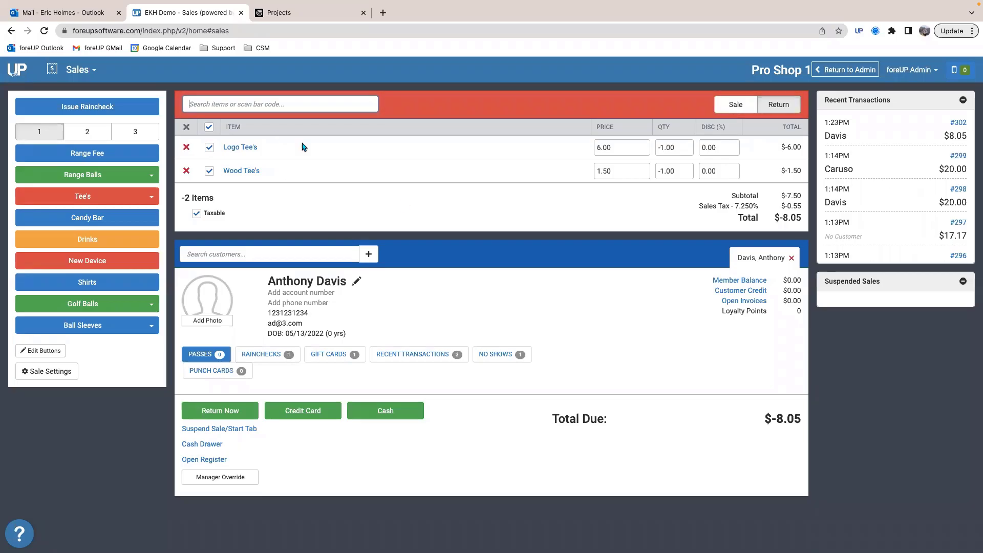
pyautogui.click(187, 172)
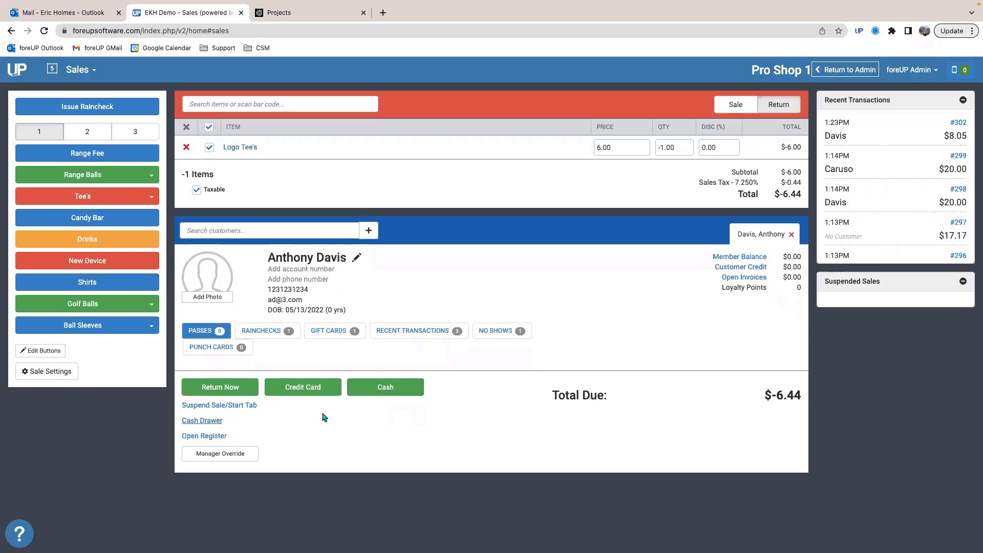
pyautogui.click(380, 391)
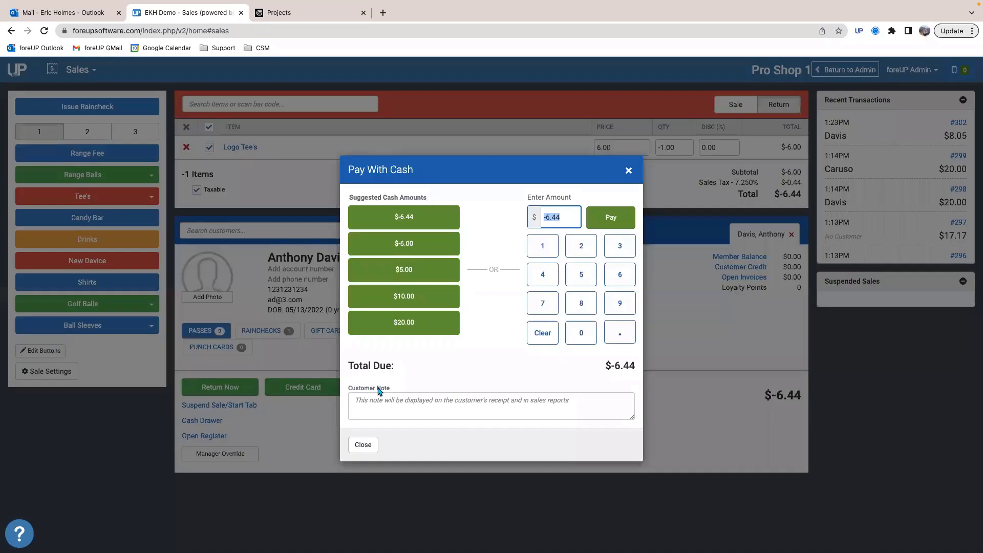
pyautogui.click(590, 219)
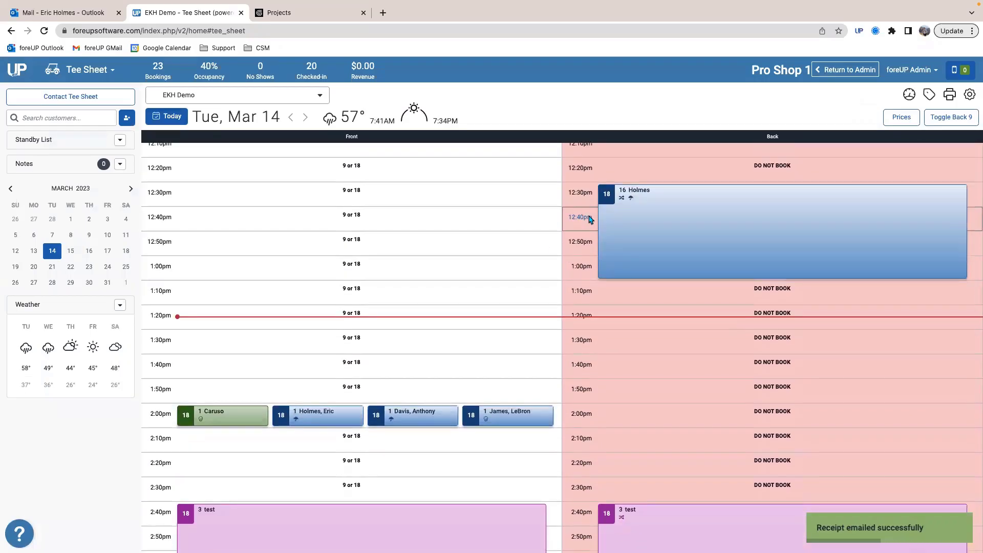
# Step: Reopen Sales and view the details of the original $8.05 sale
pyautogui.click(71, 75)
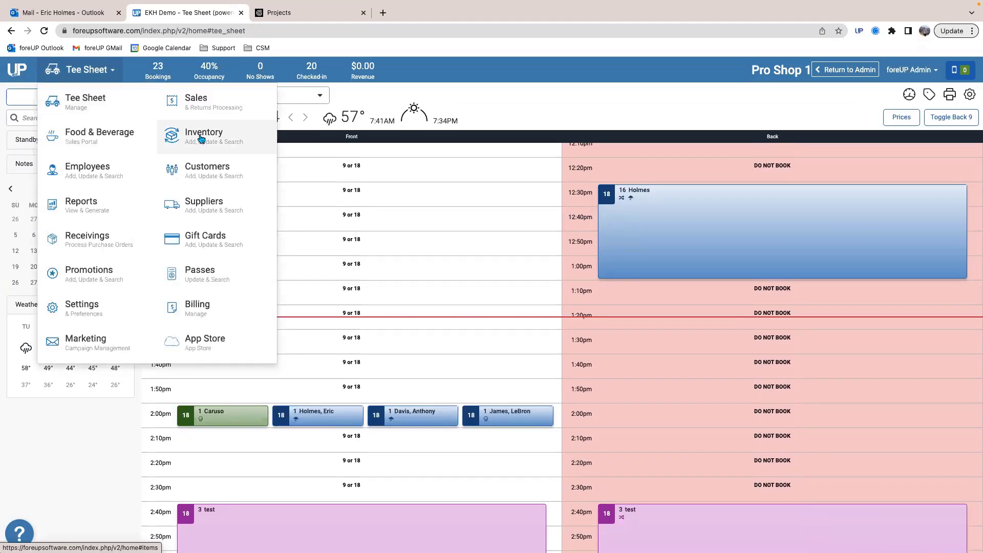
pyautogui.click(194, 102)
pyautogui.click(959, 156)
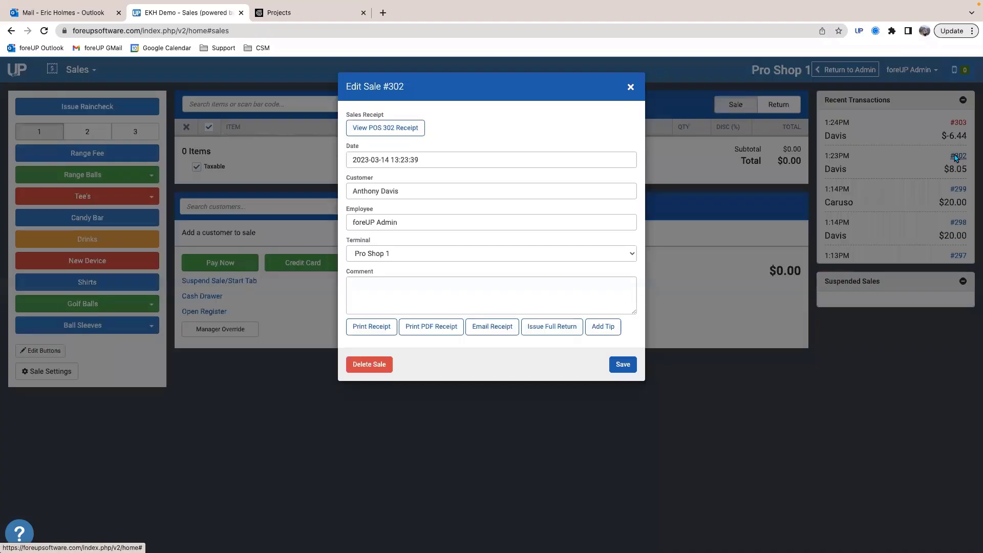
pyautogui.click(637, 89)
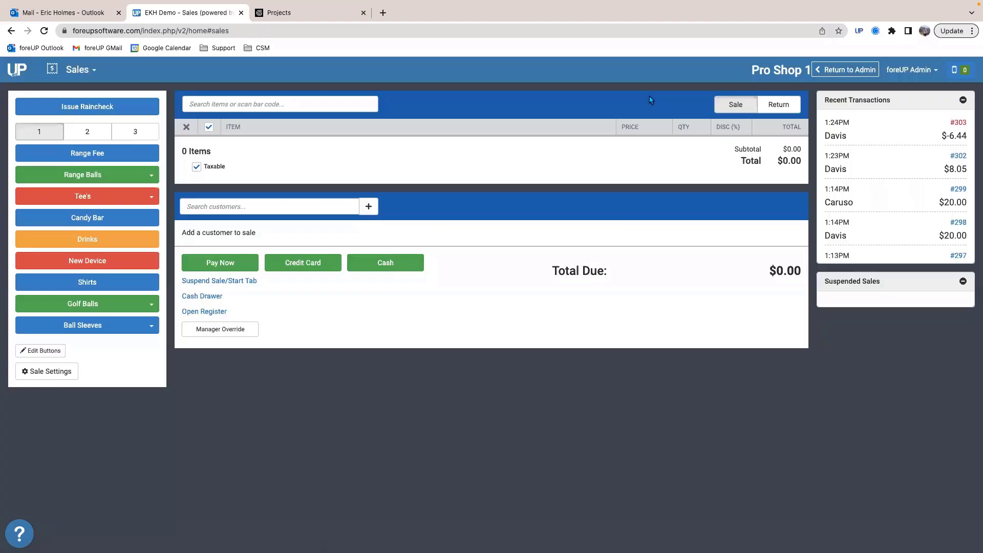
# Step: Start a full return of the $20.00 18 - Public Twilight green fee, remove the item and cancel the refund
pyautogui.click(958, 189)
pyautogui.click(552, 328)
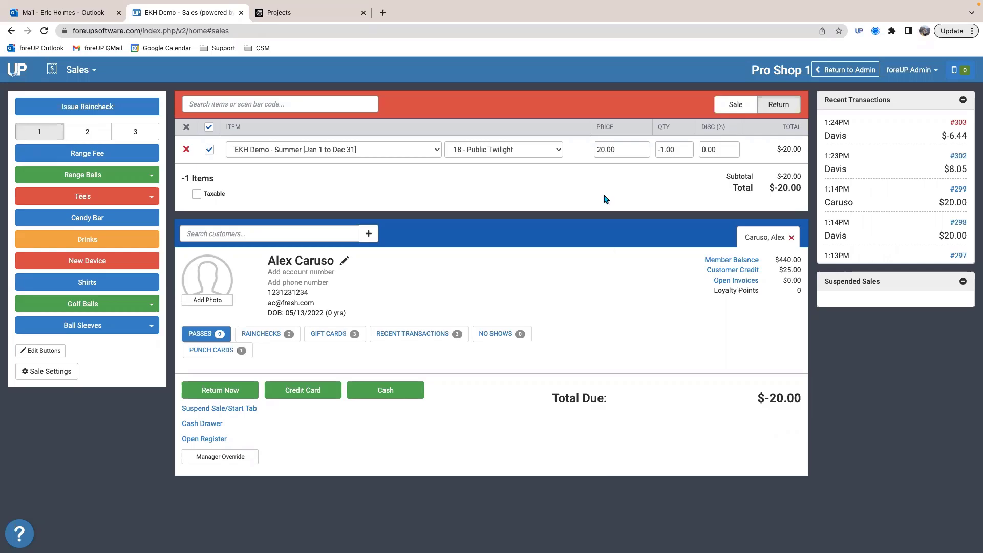
pyautogui.click(619, 149)
pyautogui.click(776, 426)
pyautogui.click(185, 149)
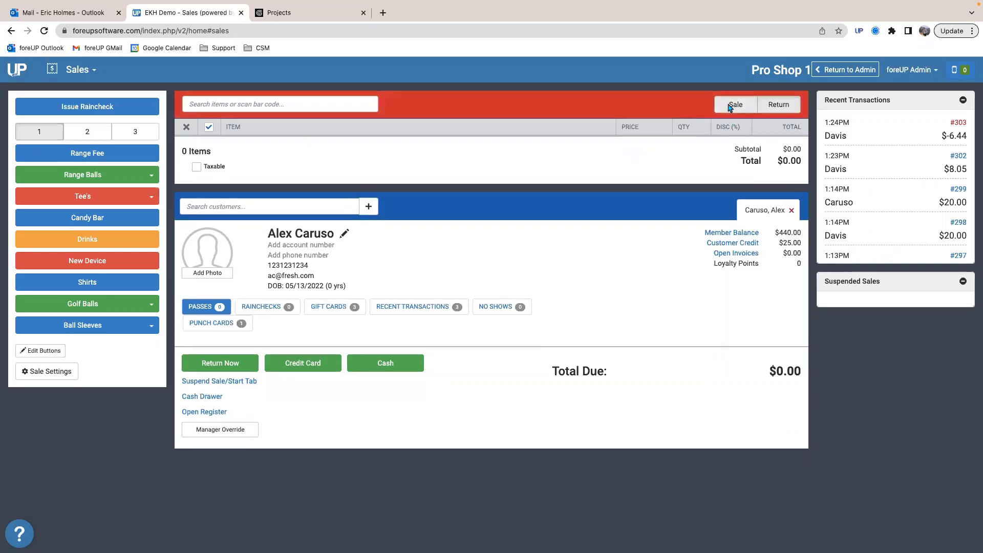
pyautogui.click(730, 106)
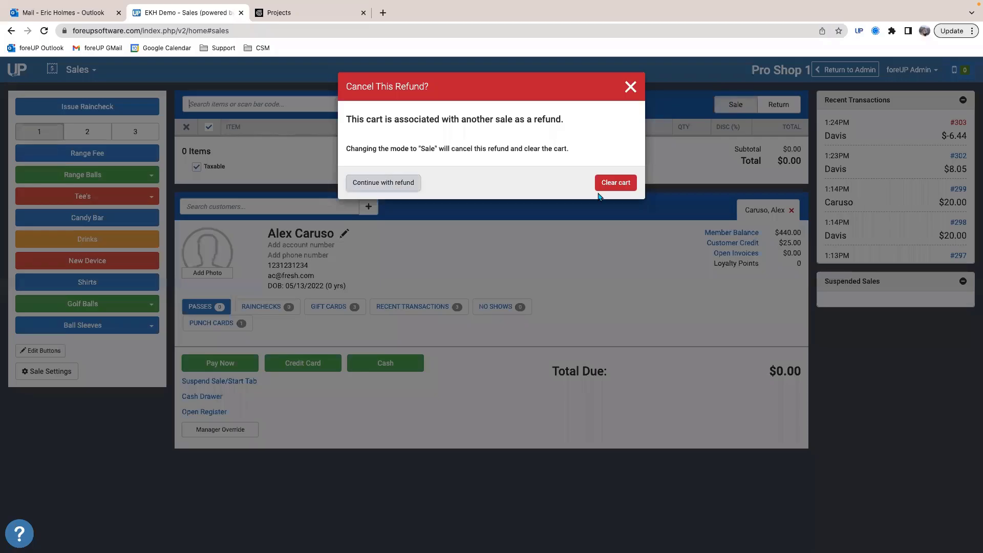
pyautogui.click(616, 183)
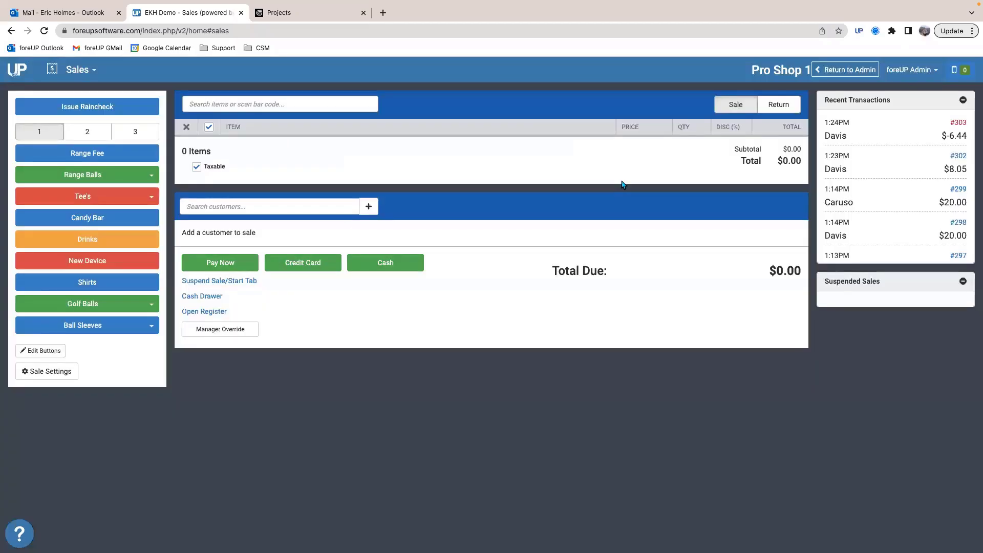
# Step: View the rain check form, and try adding Small Range Balls to the sale before removing them
pyautogui.click(77, 107)
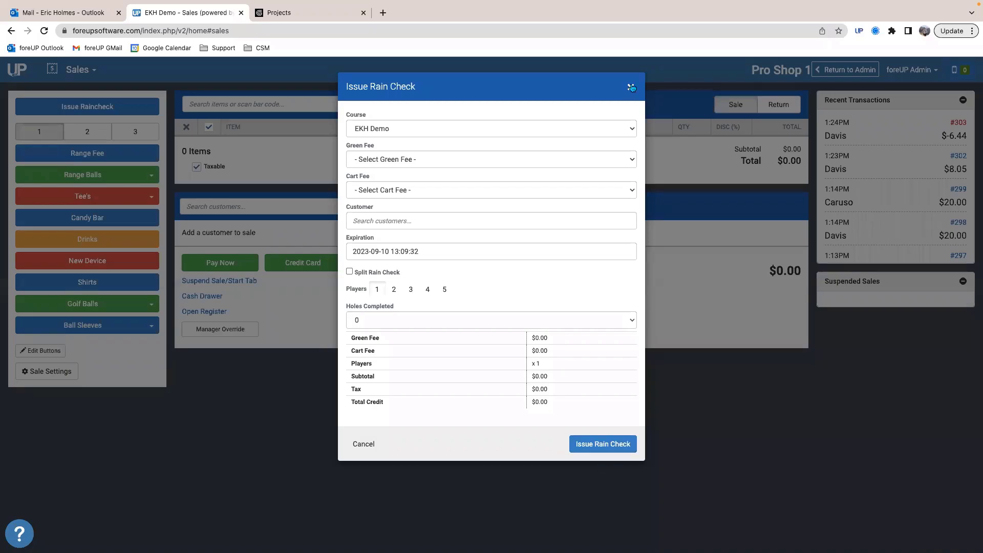
pyautogui.click(632, 87)
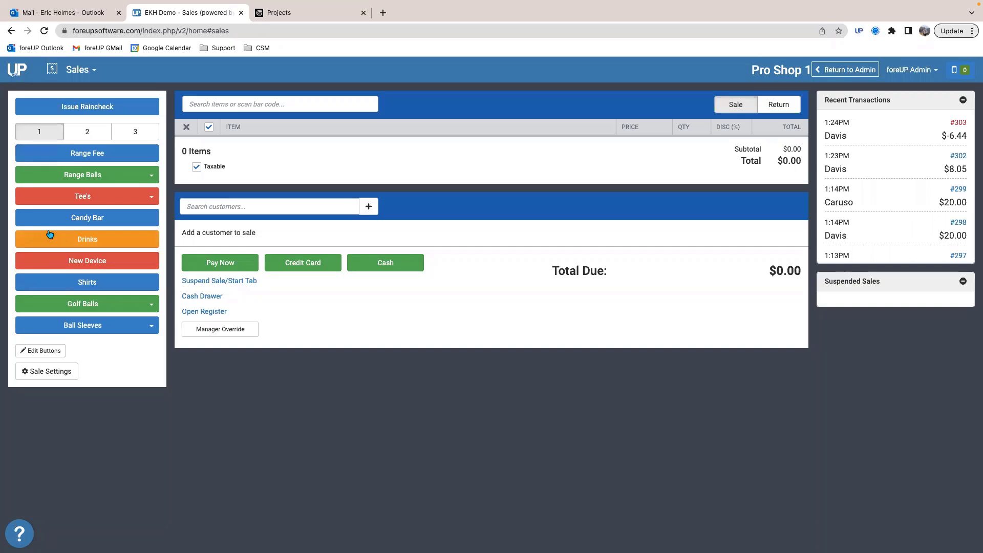
pyautogui.click(100, 174)
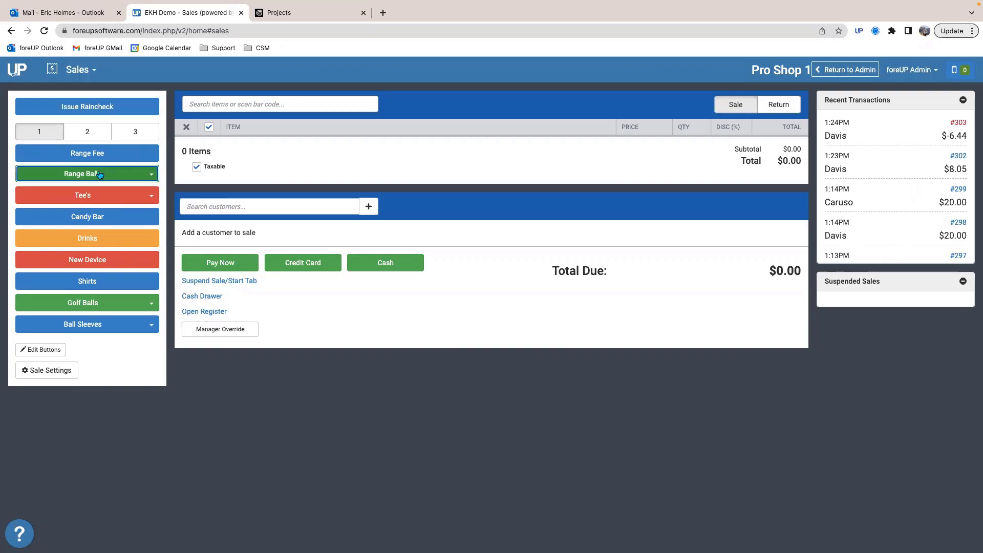
pyautogui.click(73, 201)
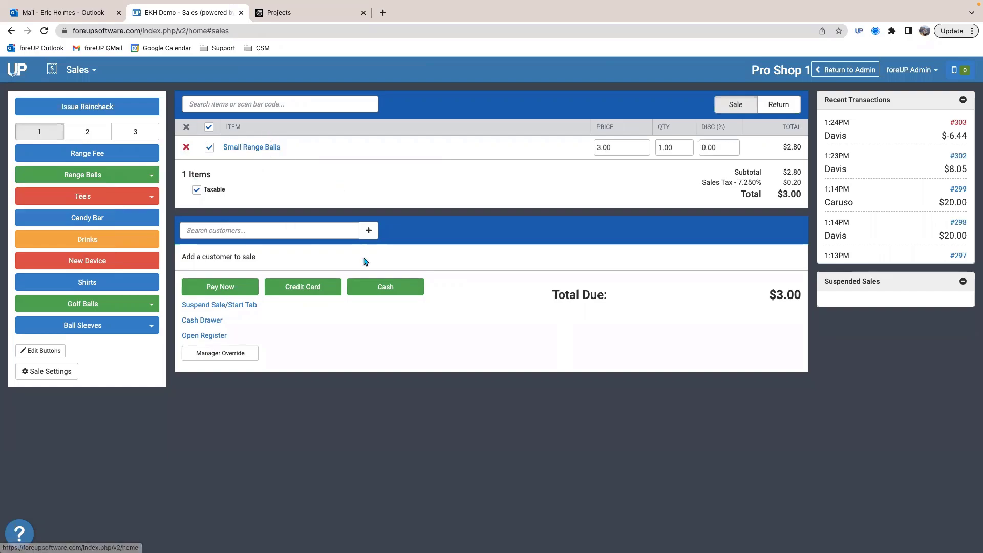
pyautogui.click(187, 147)
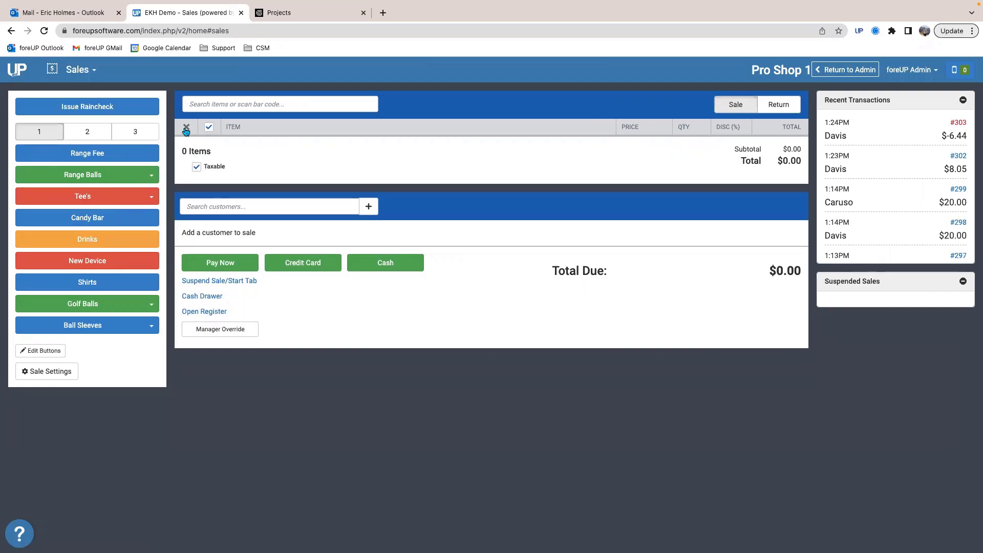
# Step: Open the quick buttons for editing, review the label, color and items of Range Balls, and save the buttons
pyautogui.click(41, 351)
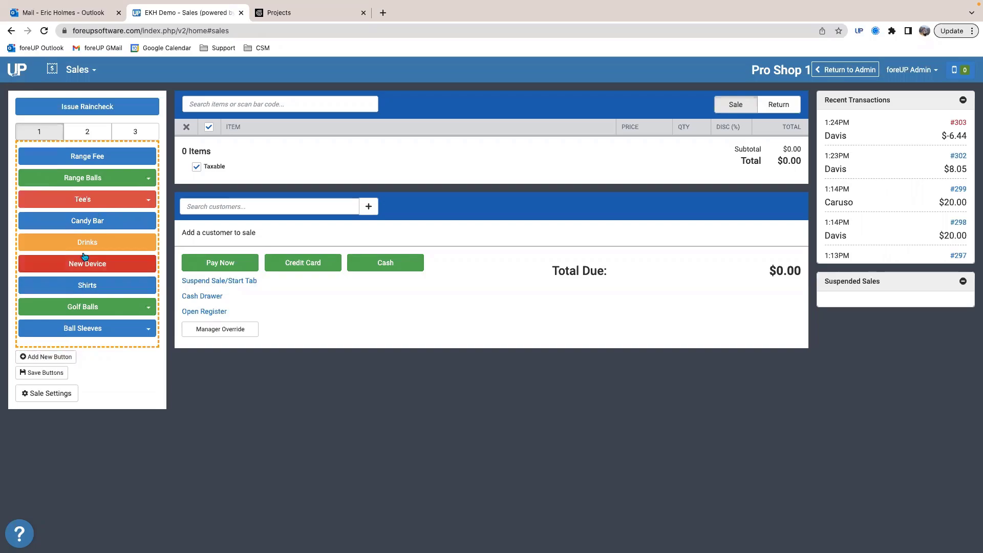
pyautogui.moveTo(82, 155)
pyautogui.mouseDown()
pyautogui.moveTo(77, 355)
pyautogui.moveTo(73, 145)
pyautogui.moveTo(91, 246)
pyautogui.moveTo(59, 379)
pyautogui.moveTo(59, 148)
pyautogui.moveTo(89, 149)
pyautogui.mouseUp()
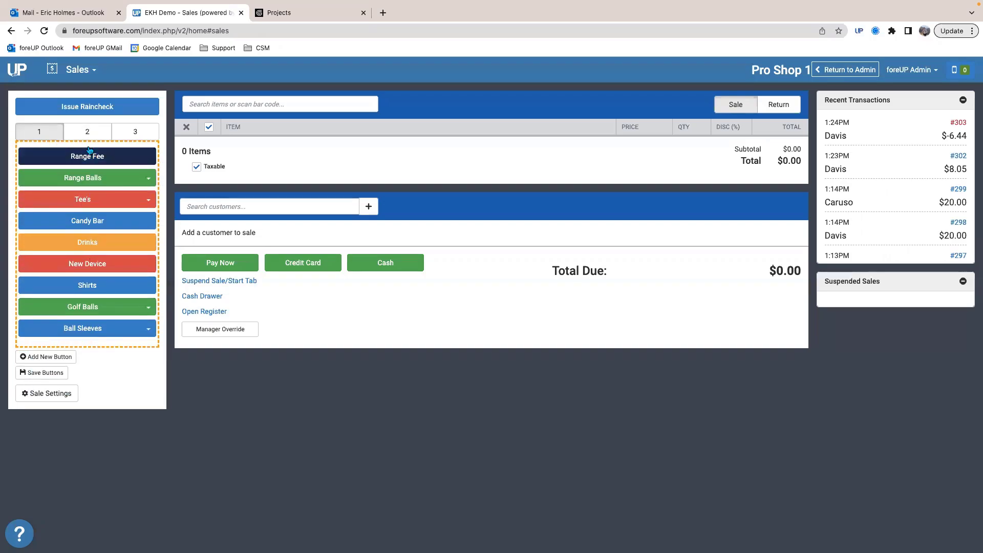
pyautogui.click(99, 179)
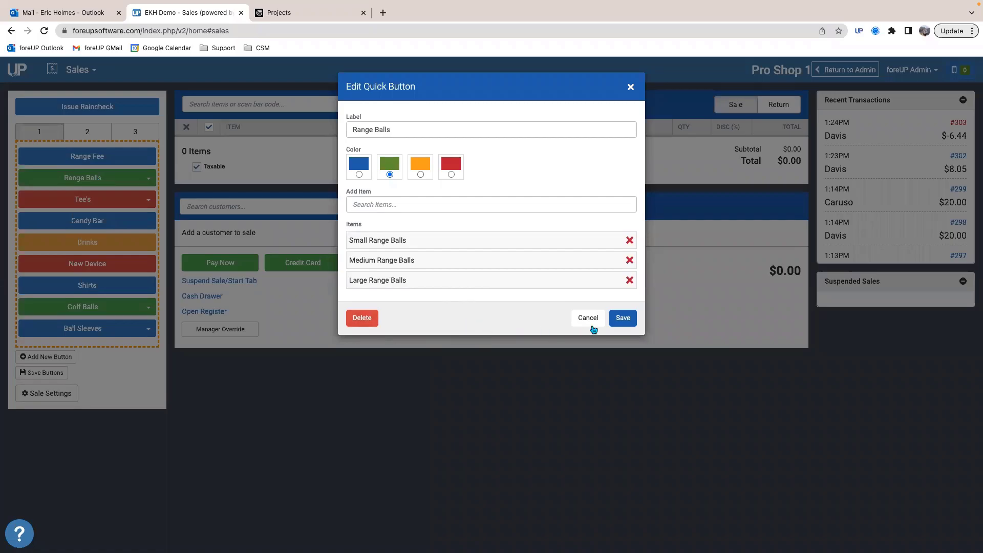
pyautogui.click(622, 317)
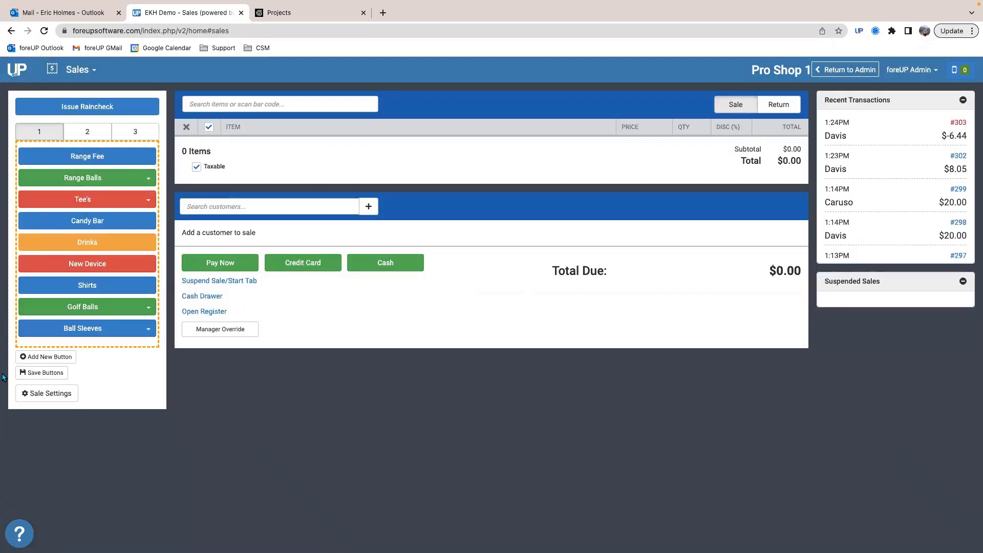
pyautogui.click(44, 373)
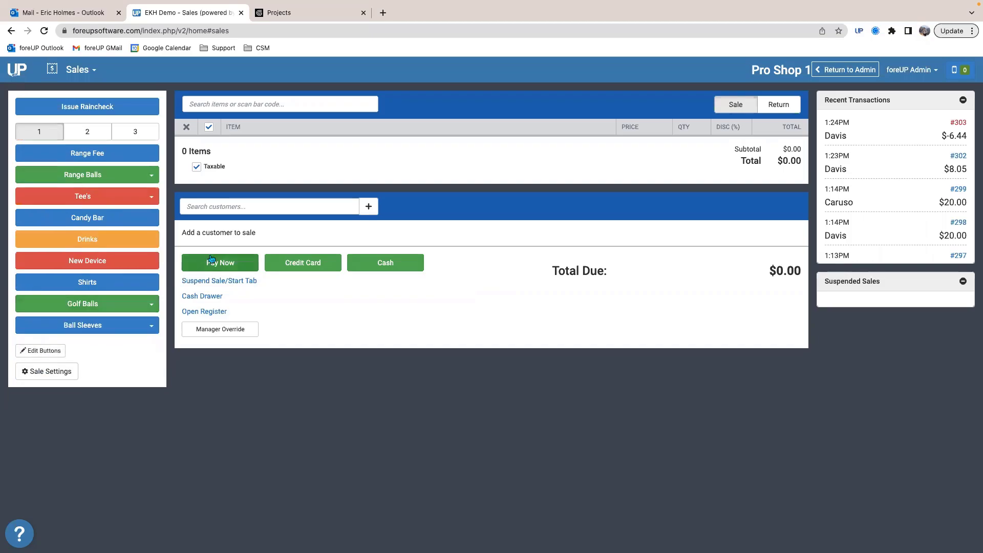
# Step: Go to Reports, run the Sales report for today across all courses, and review the listed transactions and totals
pyautogui.click(226, 204)
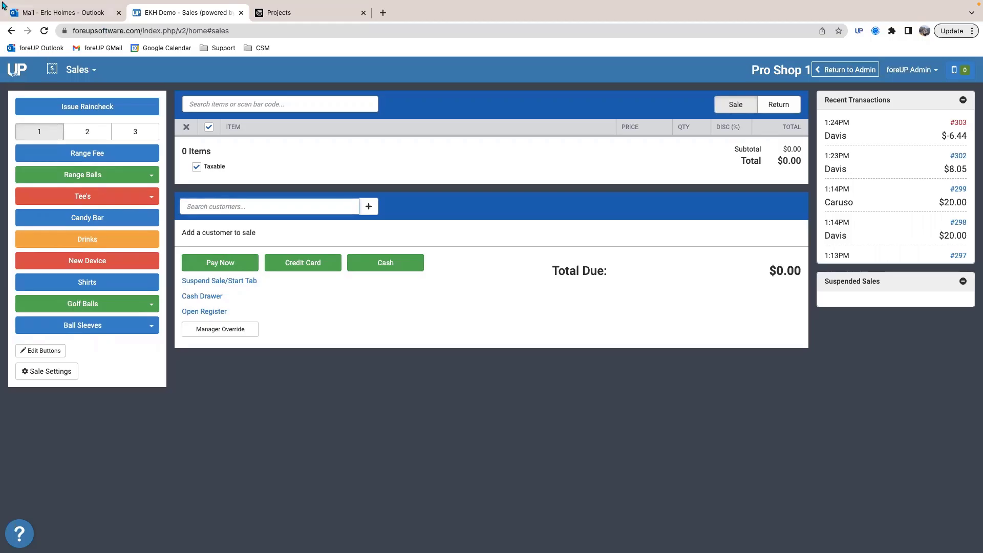
pyautogui.click(77, 70)
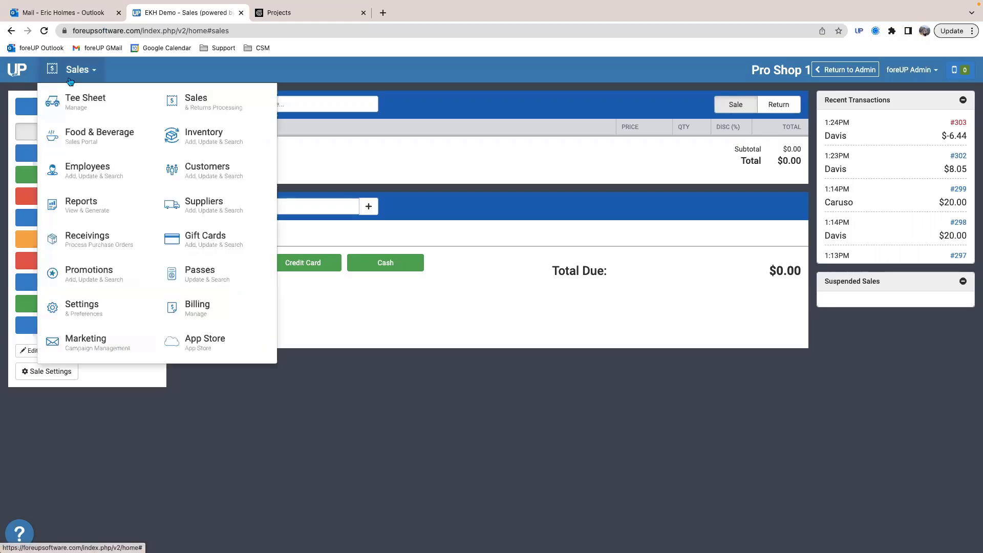
pyautogui.click(82, 212)
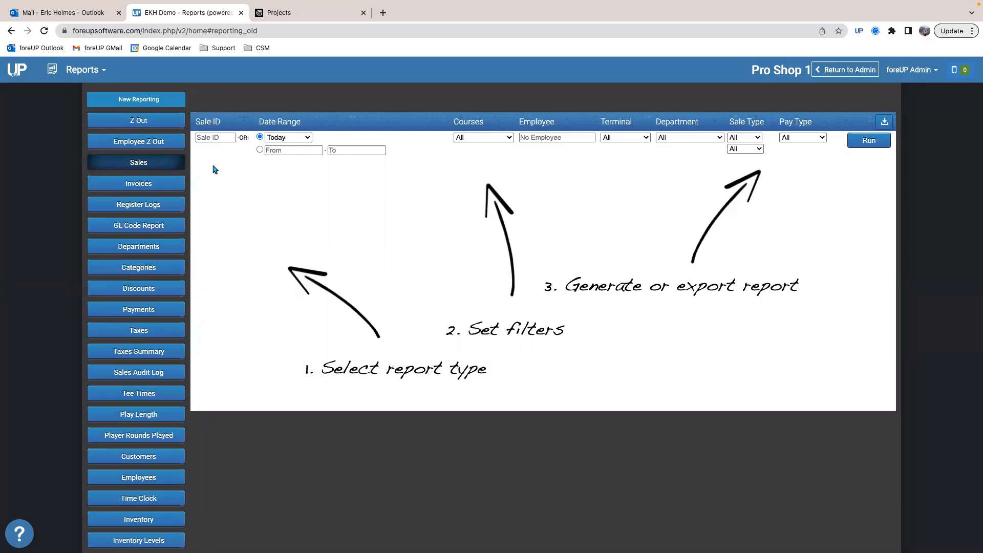
pyautogui.click(879, 142)
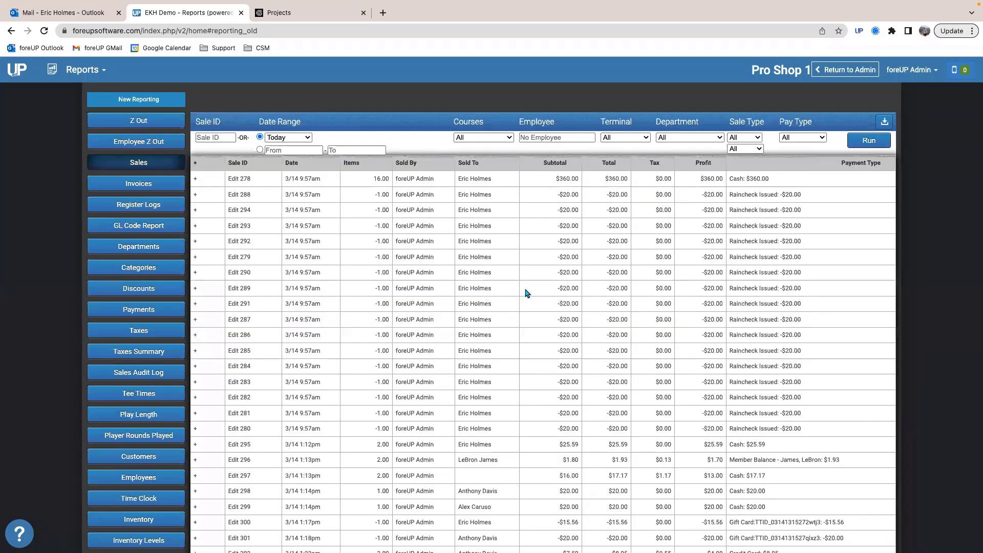
pyautogui.scroll(-6, 527, 293)
pyautogui.scroll(2, 527, 293)
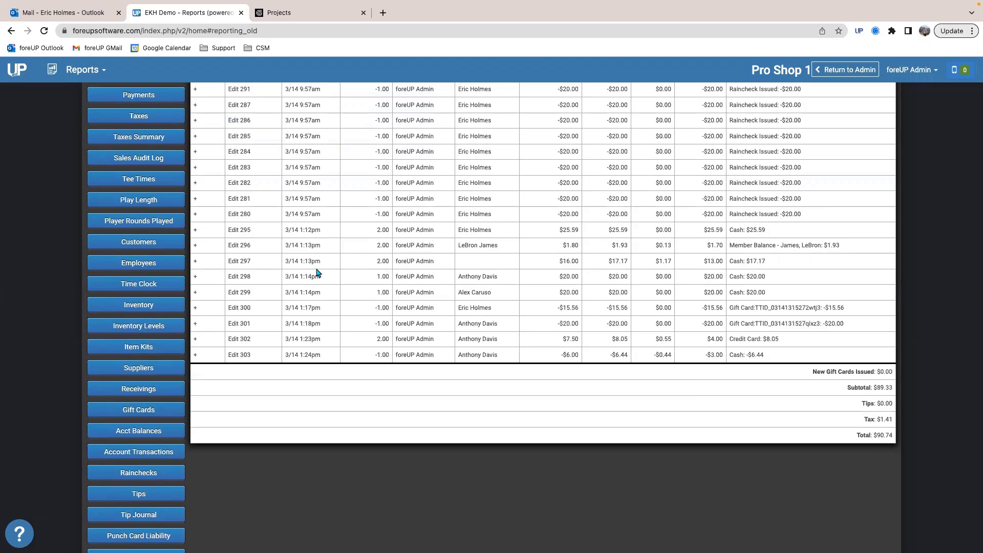
# Step: View the edit details of the first 1:14pm $20.00 cash sale in the report, and close them without changes
pyautogui.click(236, 278)
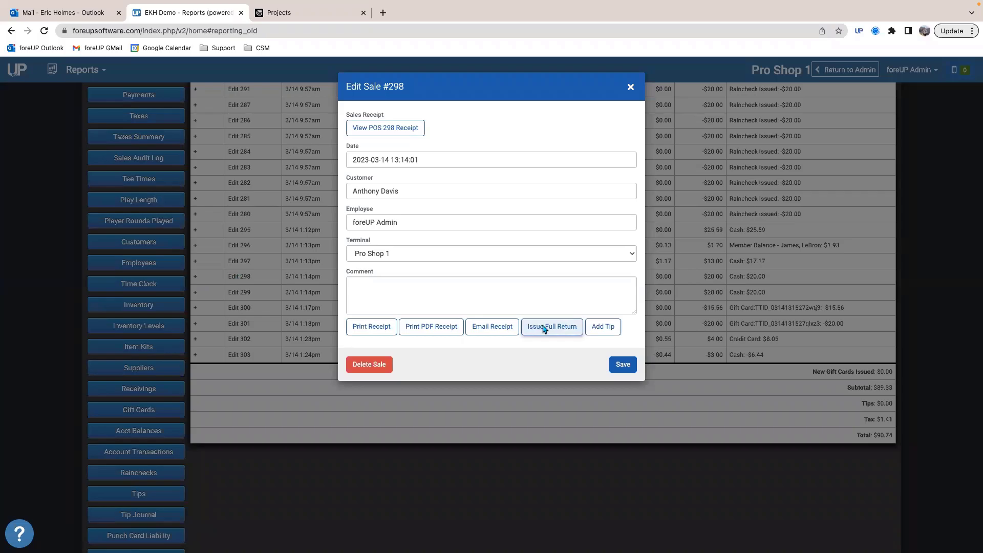
pyautogui.press('Escape')
pyautogui.scroll(5, 459, 248)
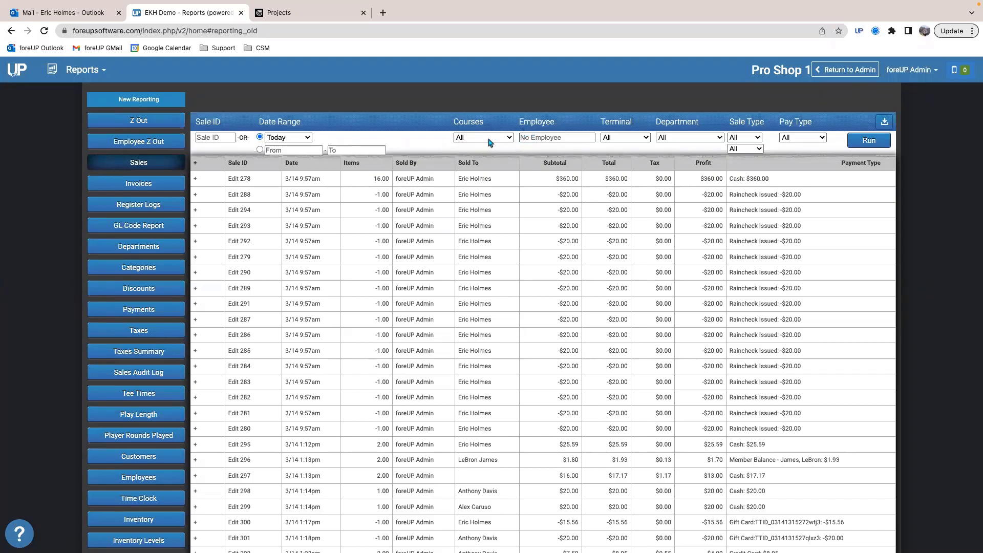
# Step: Filter the Sales report to employee foreUP Admin and terminal Pro Shop 1, and run it
pyautogui.click(540, 138)
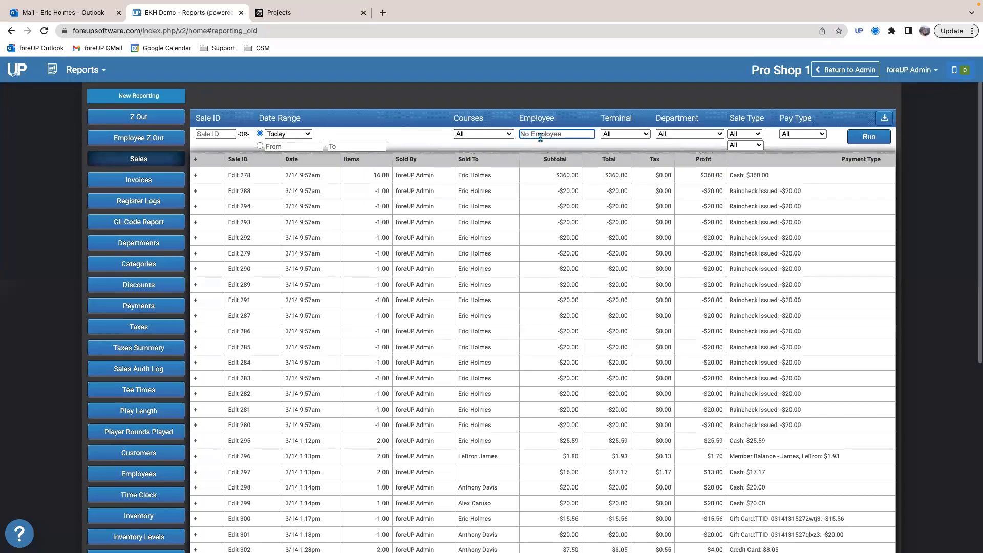
pyautogui.write('foreu')
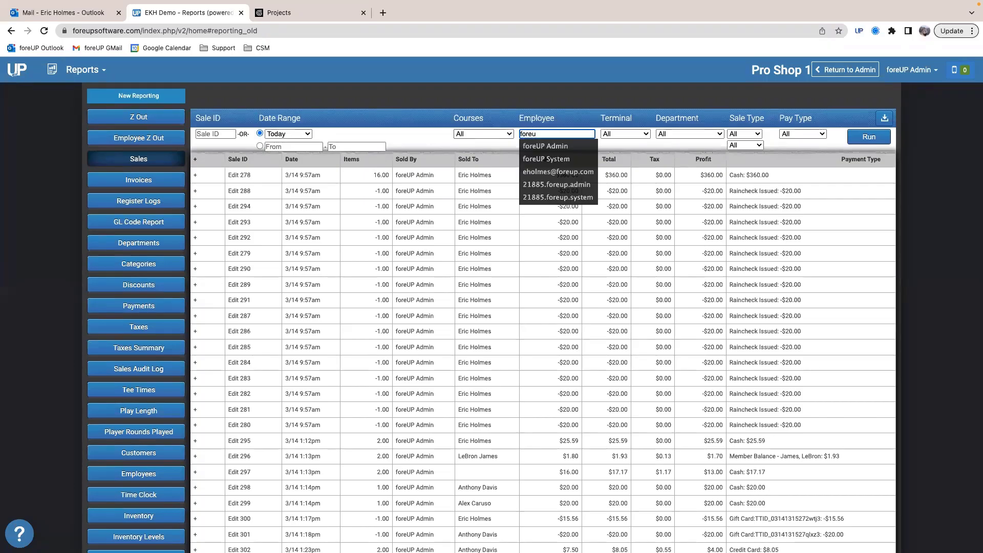
pyautogui.click(544, 142)
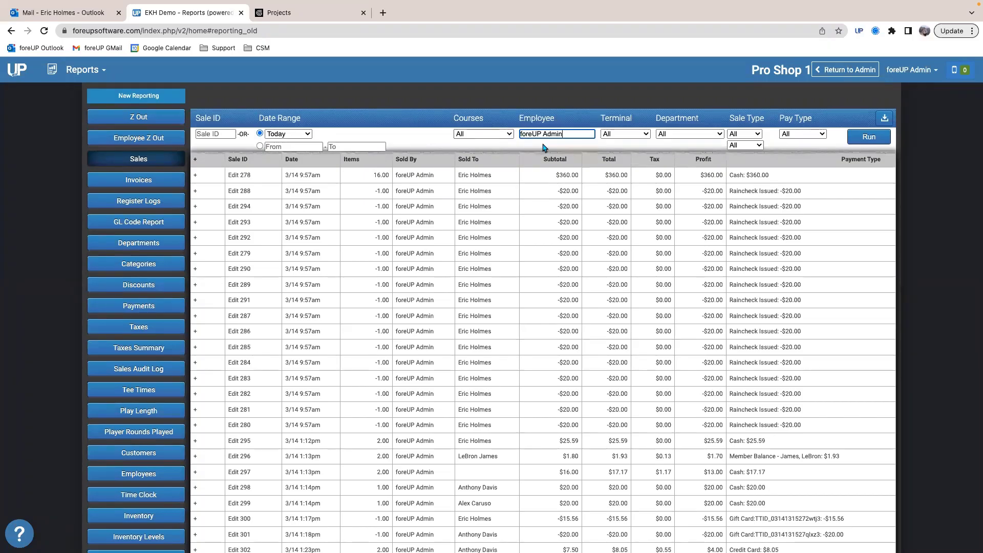
pyautogui.click(622, 135)
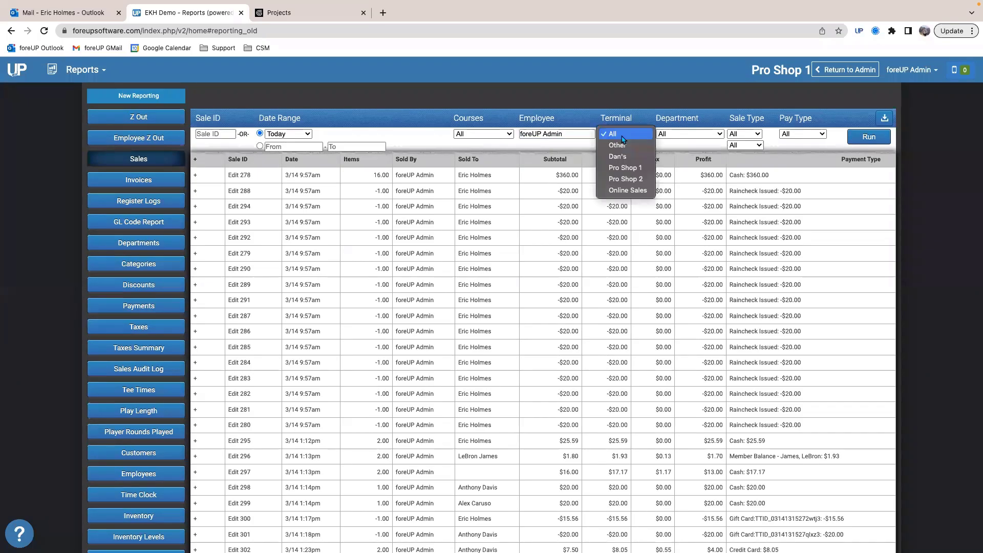
pyautogui.click(624, 168)
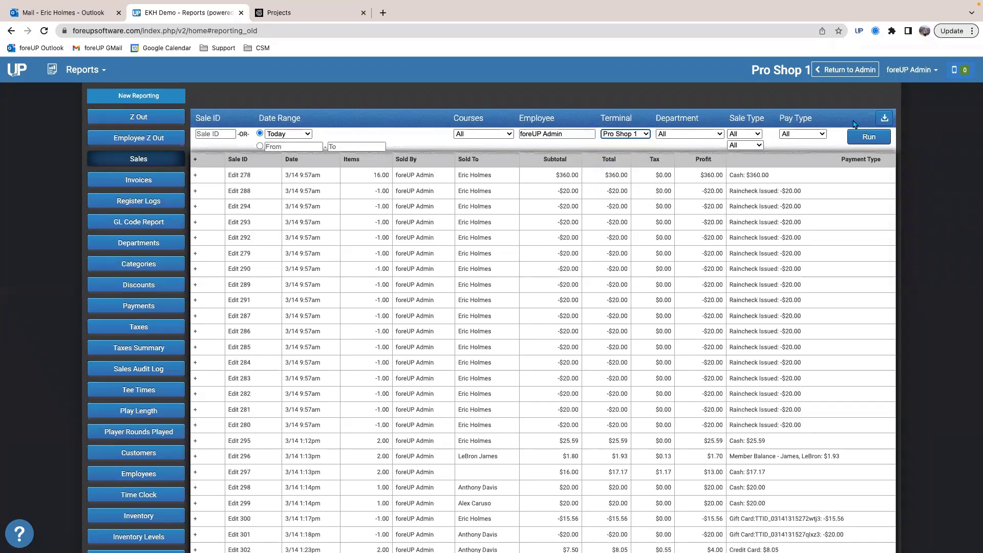
pyautogui.click(862, 136)
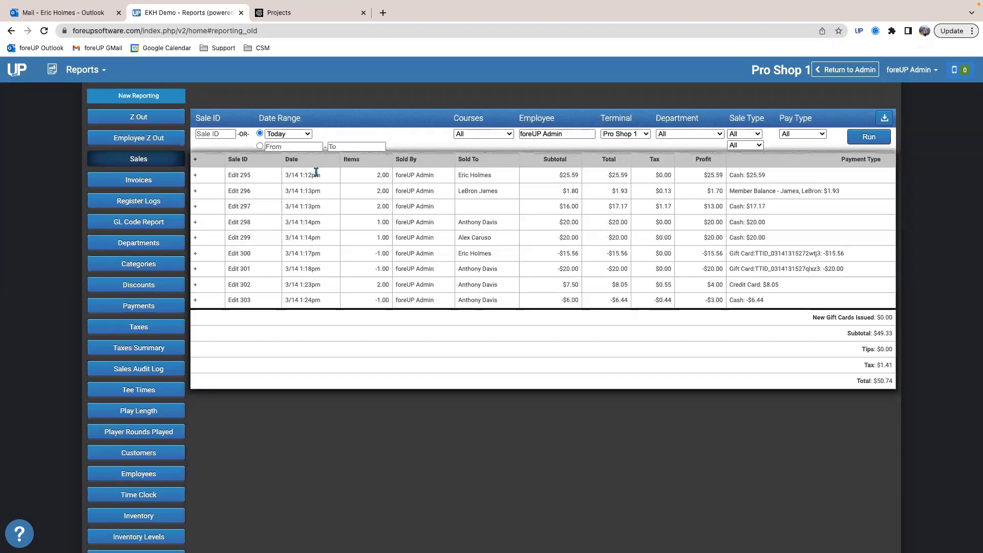
# Step: Look up the first 1:14pm $20.00 cash sale in the Sales report by its sale ID
pyautogui.click(210, 134)
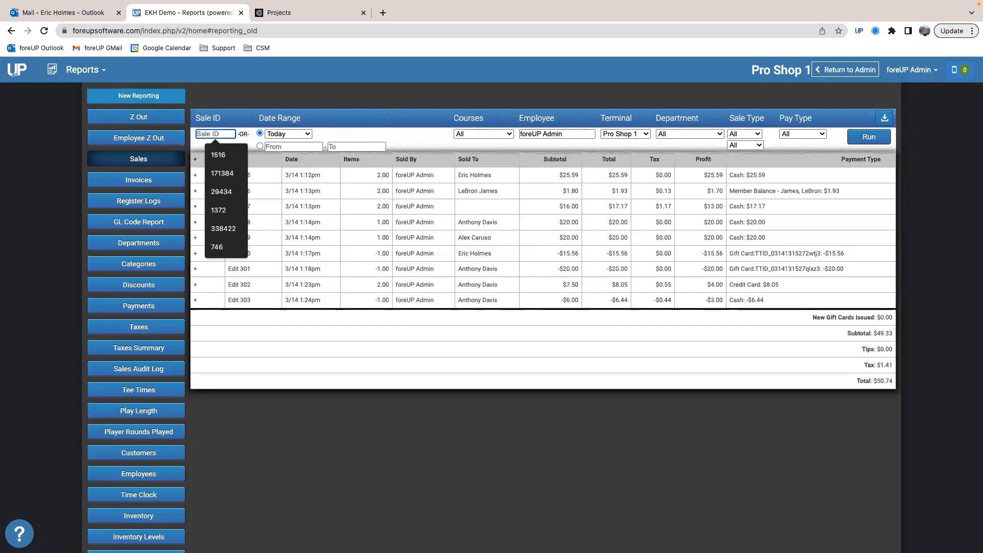
pyautogui.write('298')
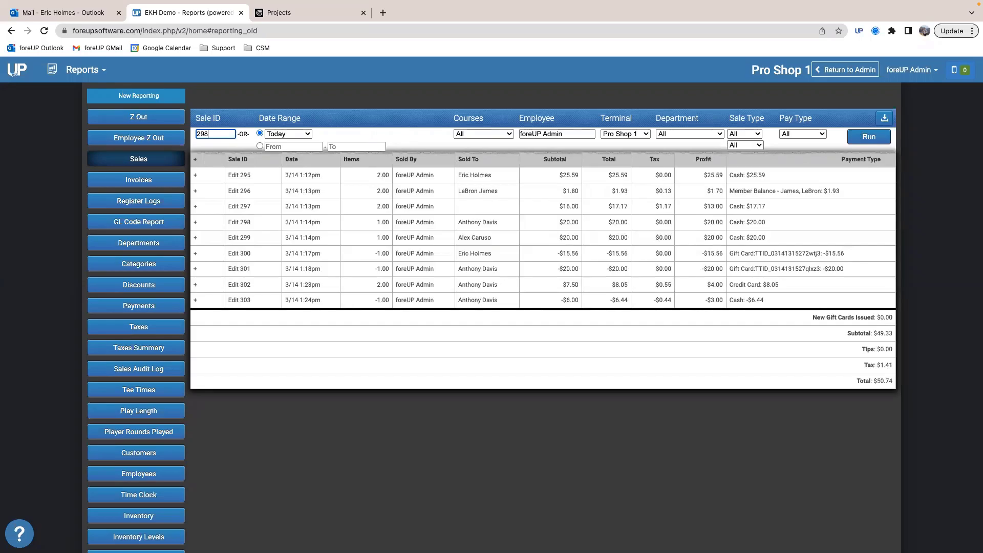
pyautogui.click(864, 136)
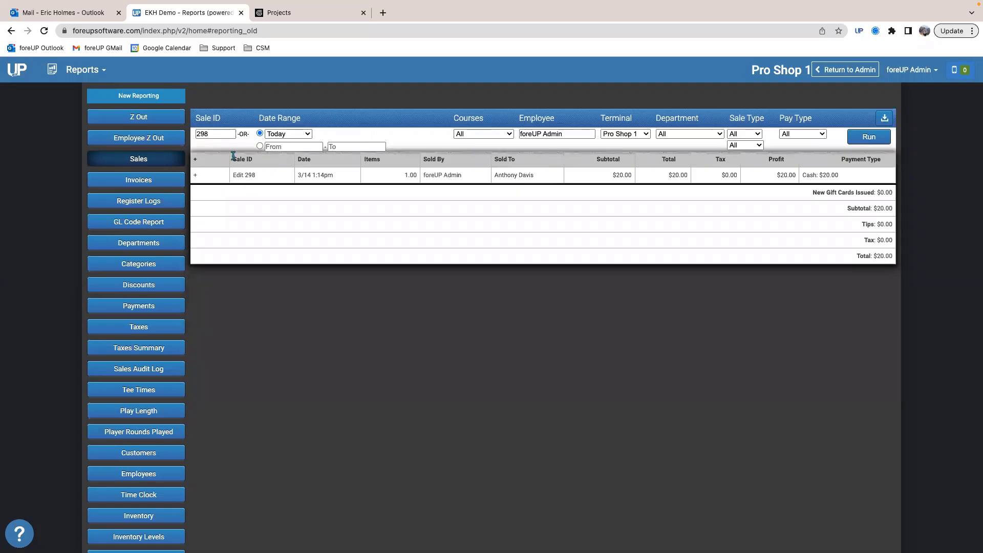
# Step: Return to the tee sheet and start a League reservation at 11:50am on the front nine for Tuesday, March 14
pyautogui.click(97, 76)
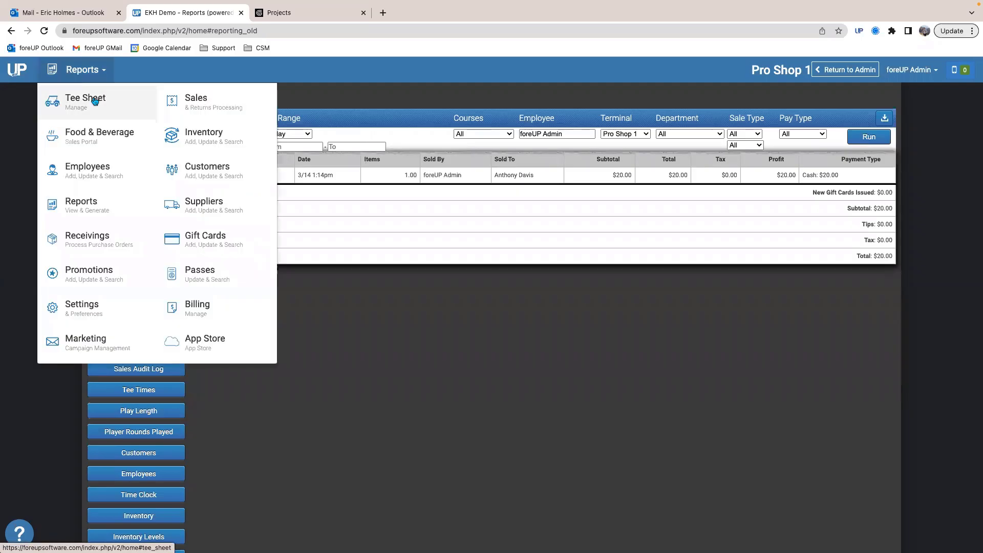
pyautogui.click(95, 101)
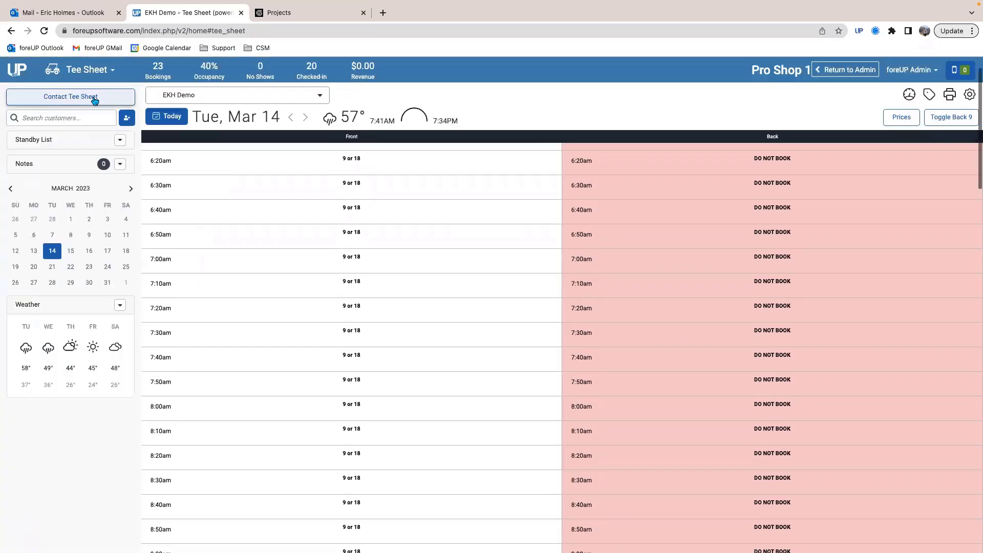
pyautogui.scroll(-20, 362, 333)
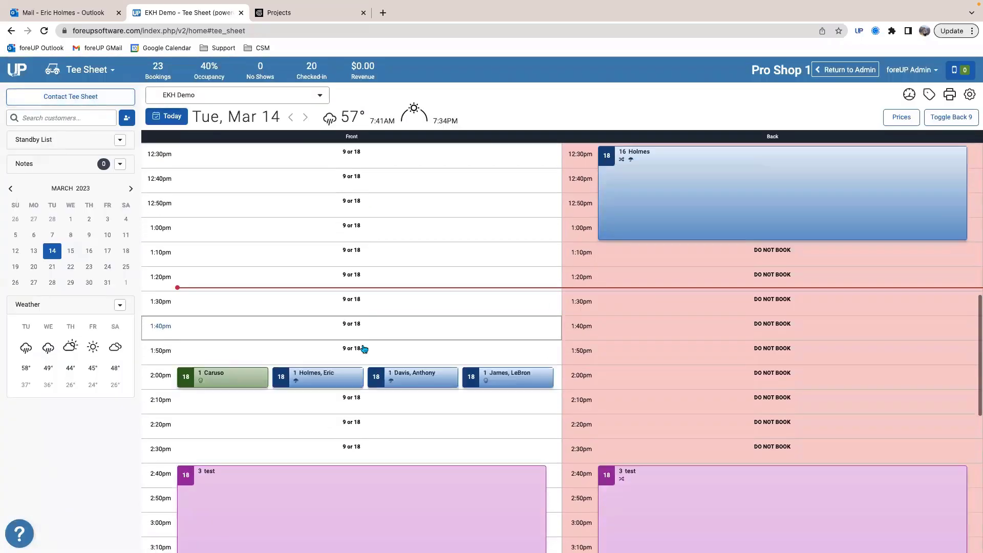
pyautogui.scroll(-7, 364, 349)
pyautogui.scroll(13, 363, 348)
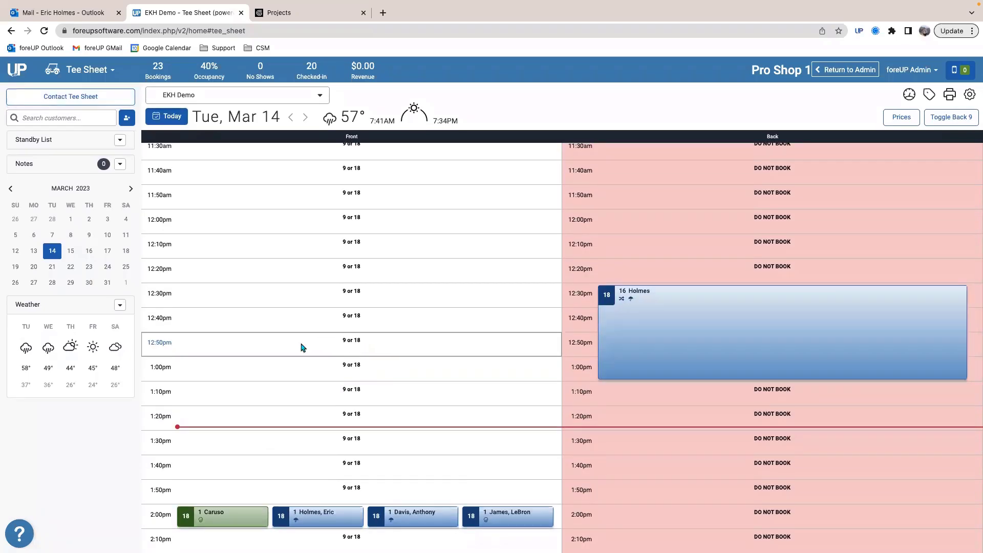
pyautogui.scroll(1, 300, 346)
pyautogui.scroll(1, 286, 322)
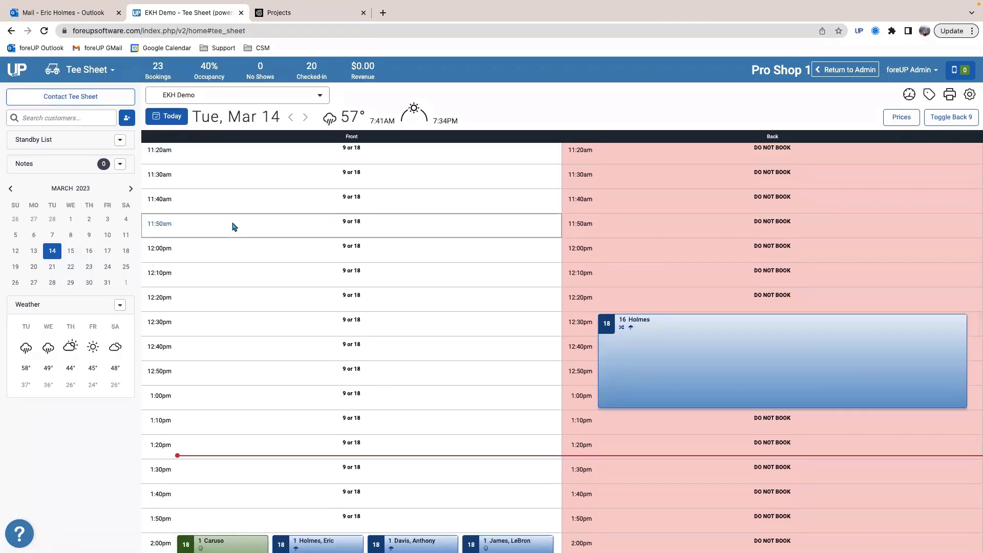
pyautogui.click(233, 227)
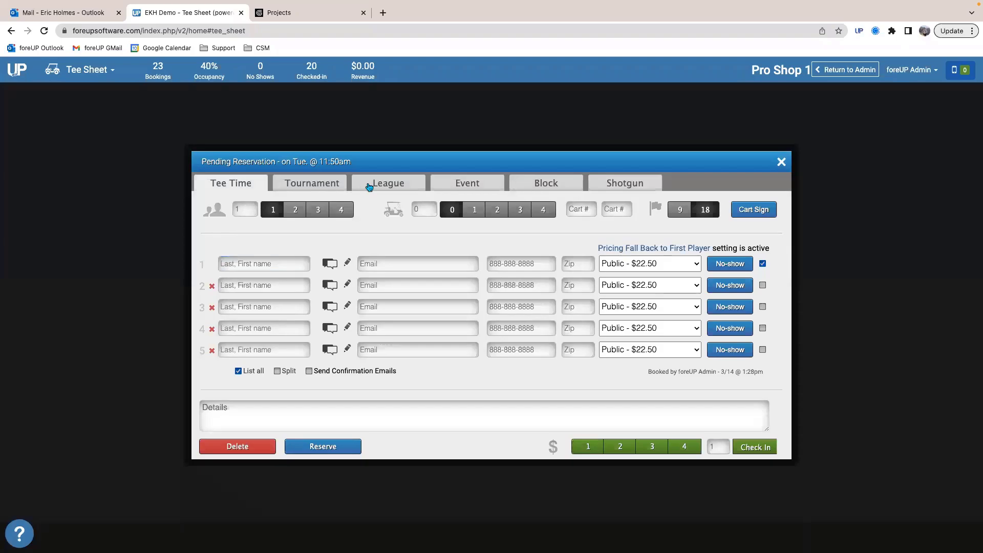
pyautogui.click(369, 187)
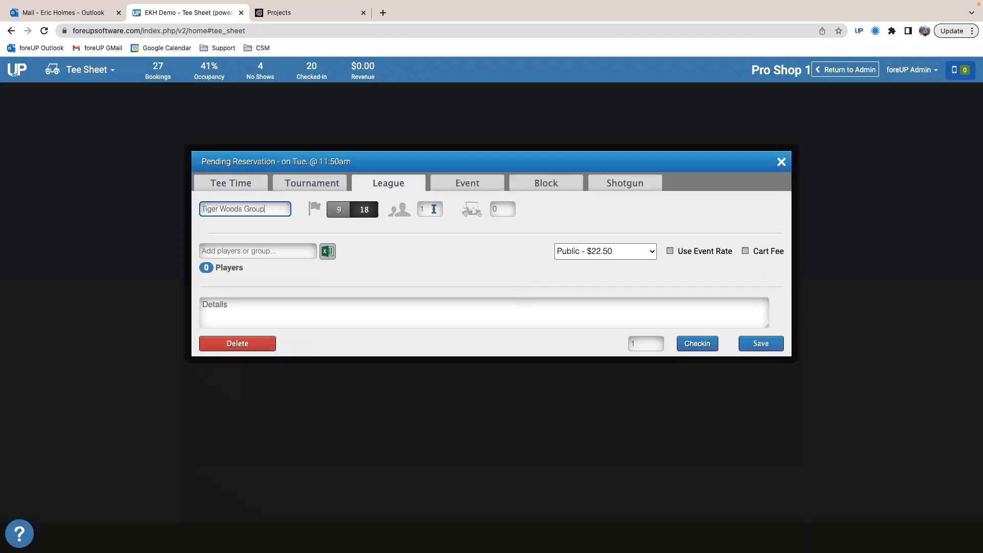
# Step: Set the Tiger Woods Group league to 20 players and save it on the 11:50am tee time
pyautogui.press('Tab')
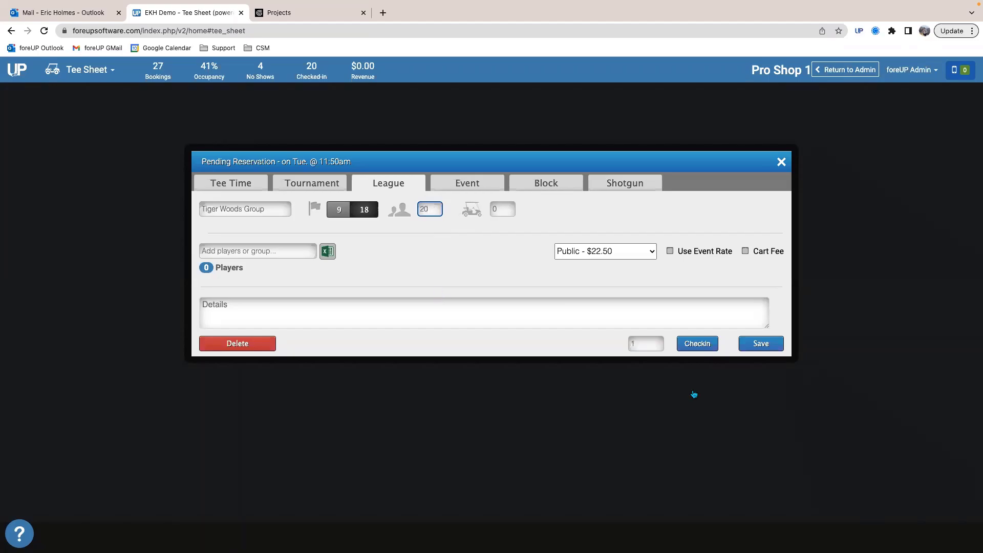
pyautogui.click(746, 351)
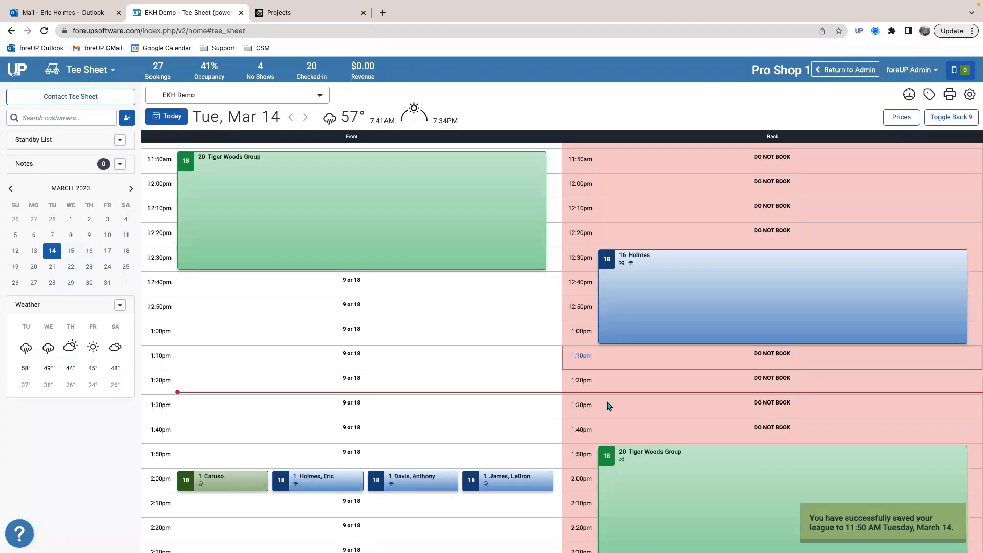
pyautogui.scroll(2, 327, 344)
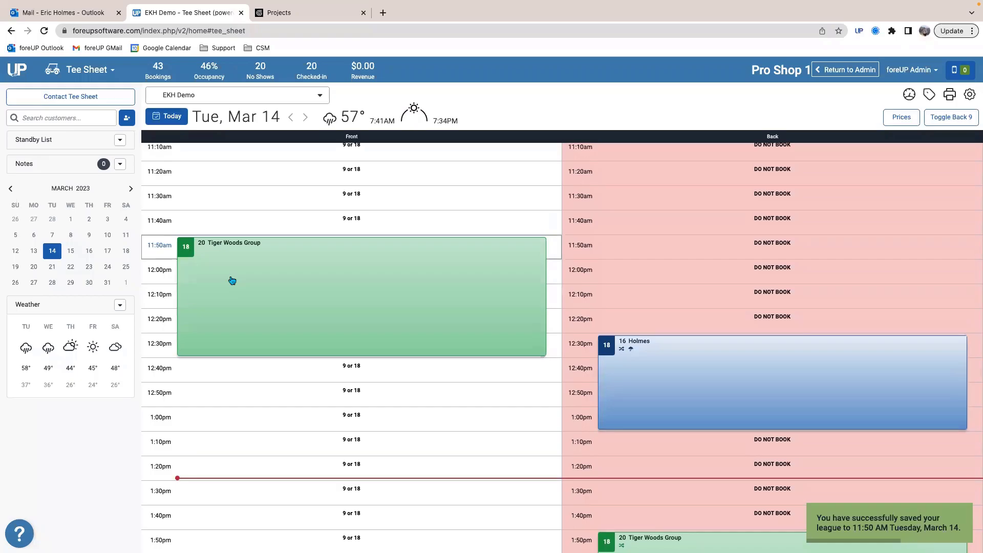
# Step: Repeat the front-nine Tiger Woods Group league every 2 weeks on Tuesday, effective until 05/31/2023
pyautogui.click(232, 281)
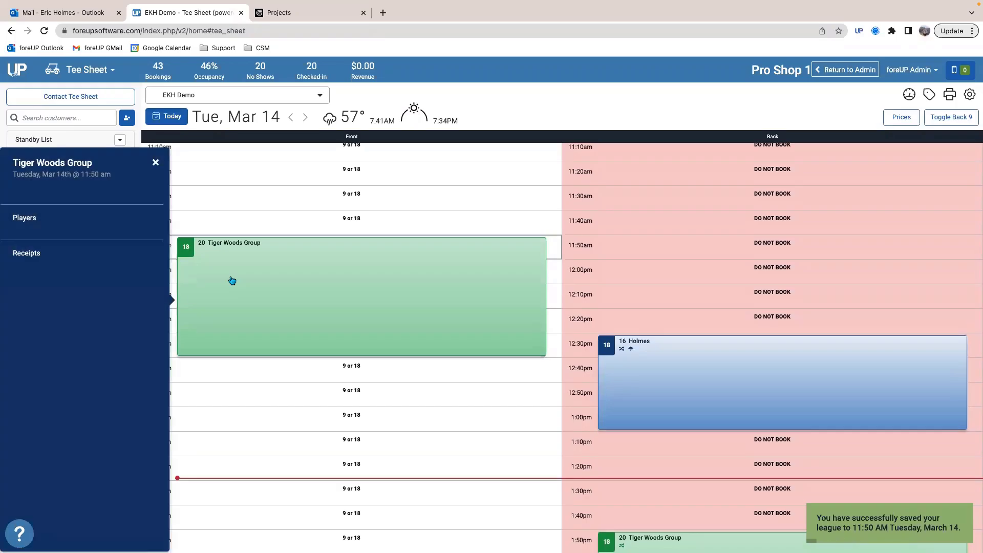
pyautogui.click(240, 285)
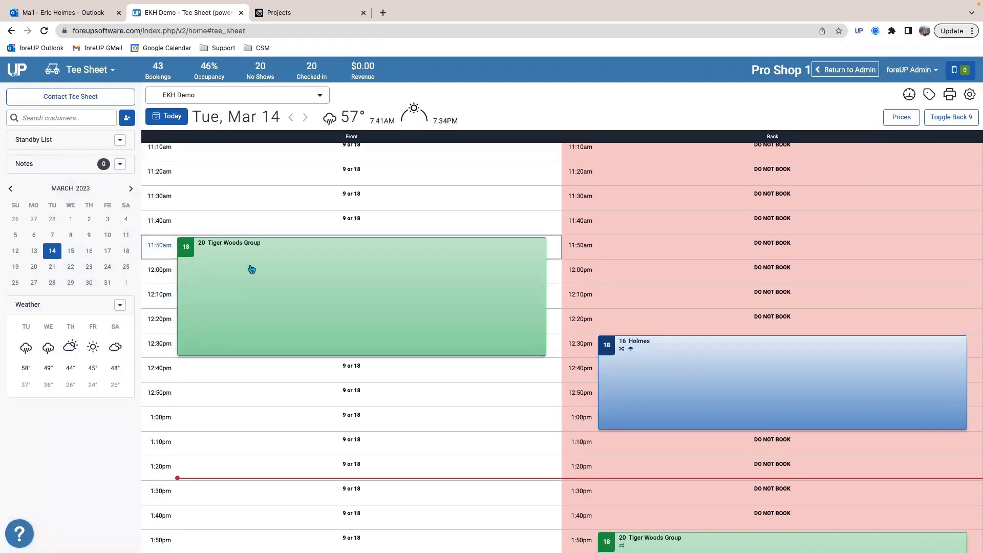
pyautogui.click(281, 316)
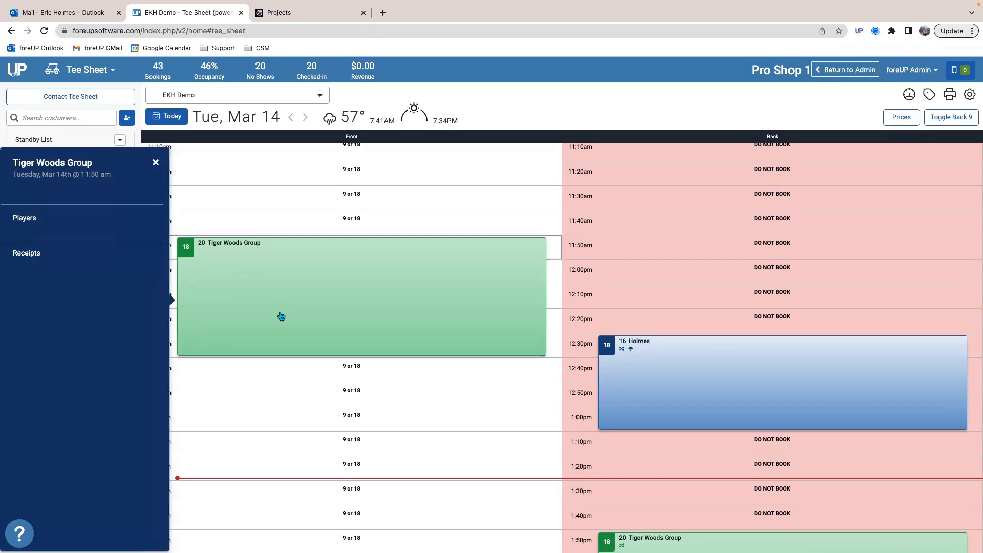
pyautogui.rightClick(284, 267)
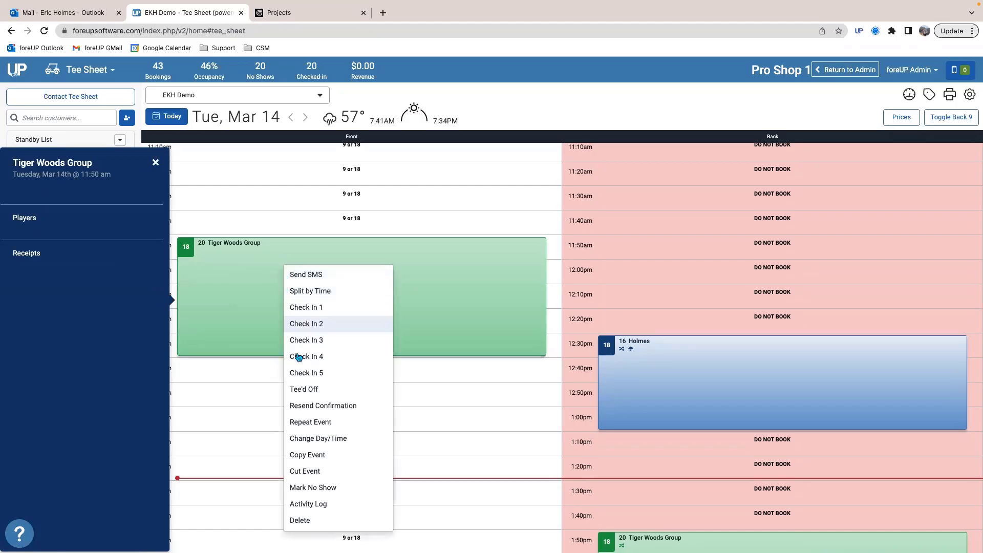
pyautogui.click(306, 423)
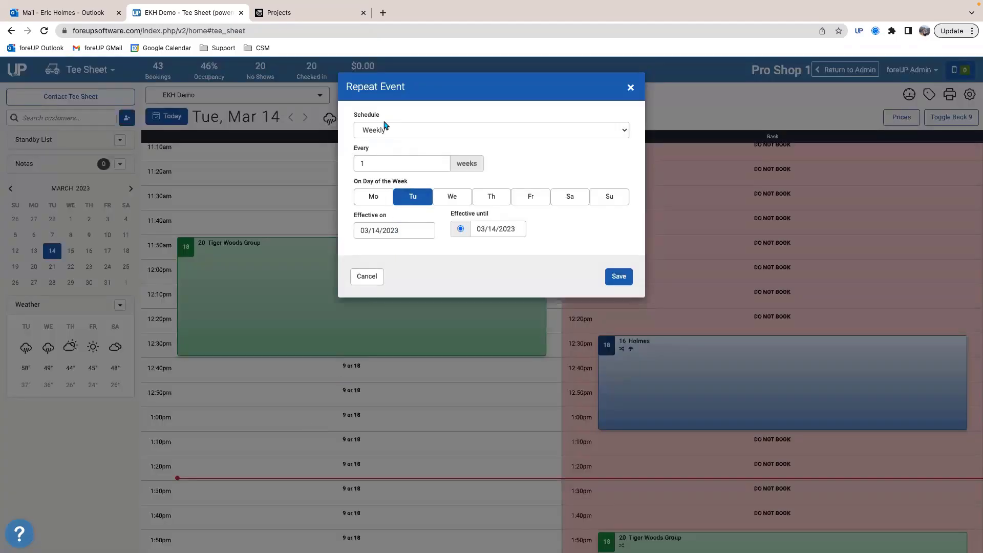
pyautogui.moveTo(368, 163); pyautogui.dragTo(354, 166)
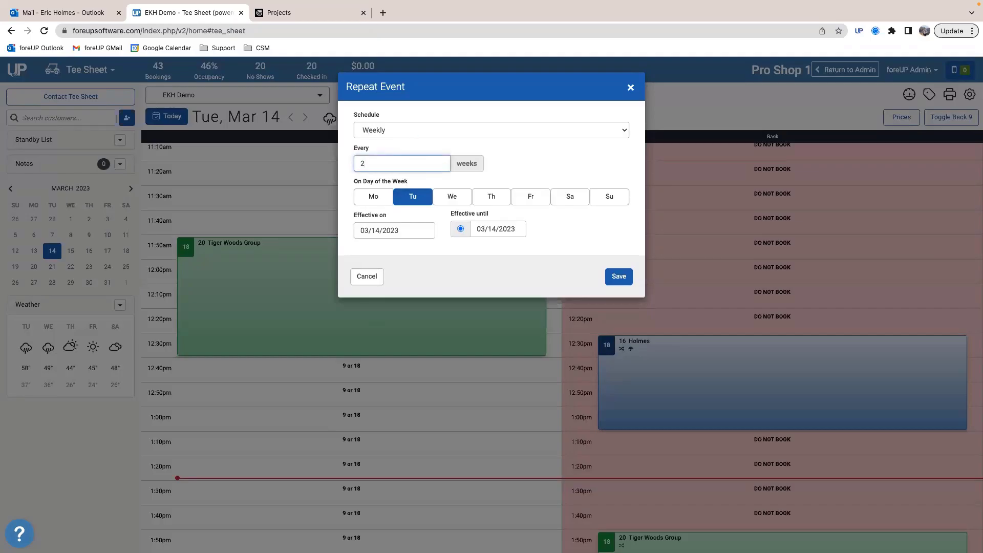
pyautogui.write('2')
pyautogui.click(499, 229)
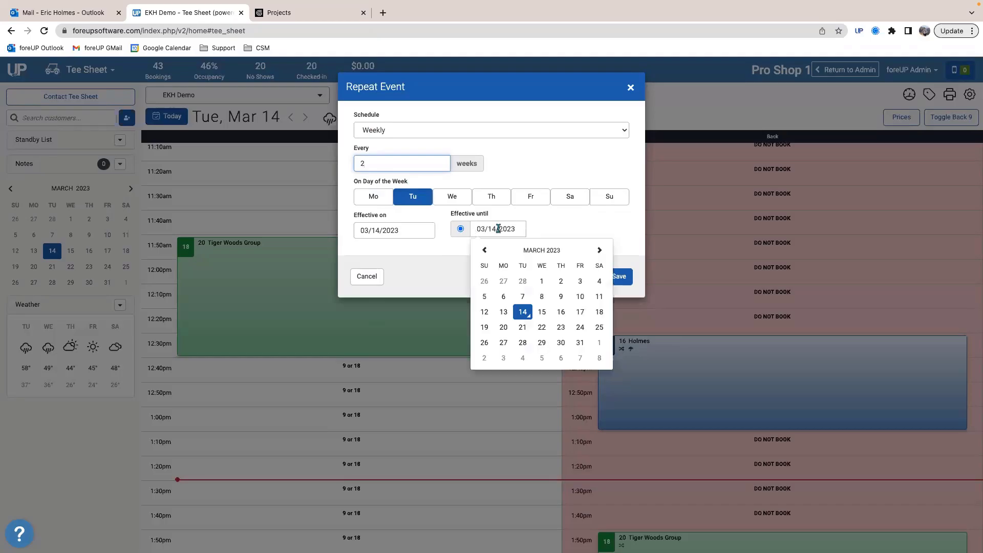
pyautogui.click(594, 254)
pyautogui.click(594, 253)
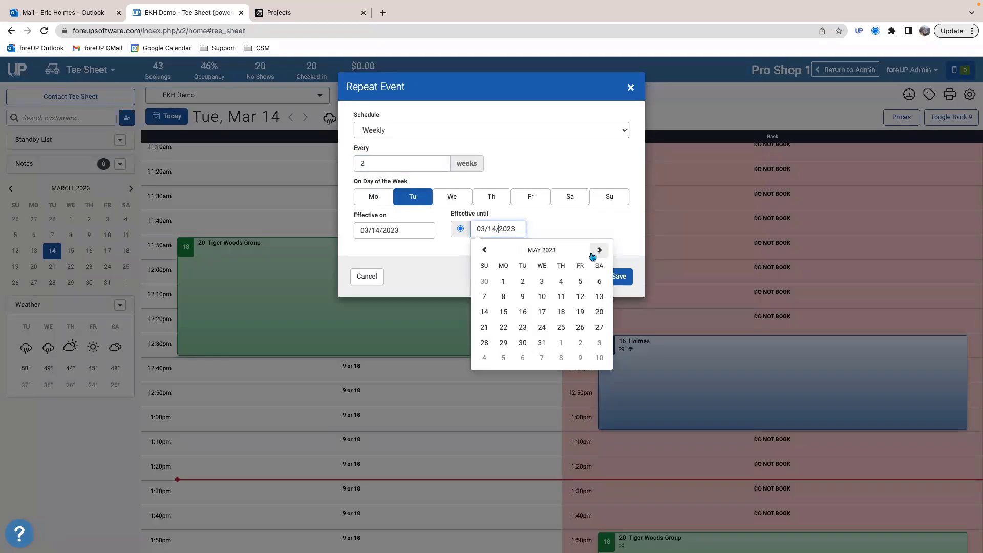
pyautogui.click(542, 342)
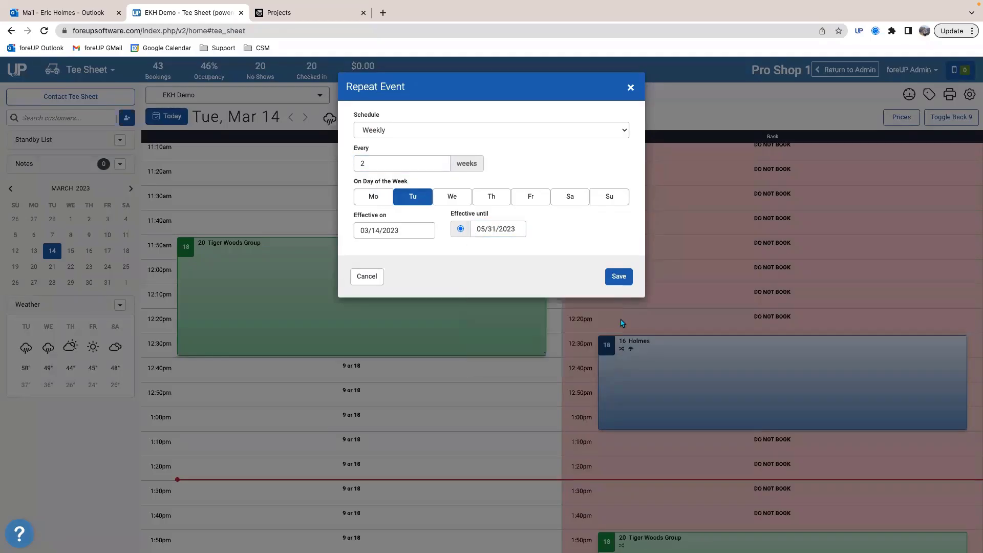
pyautogui.click(619, 277)
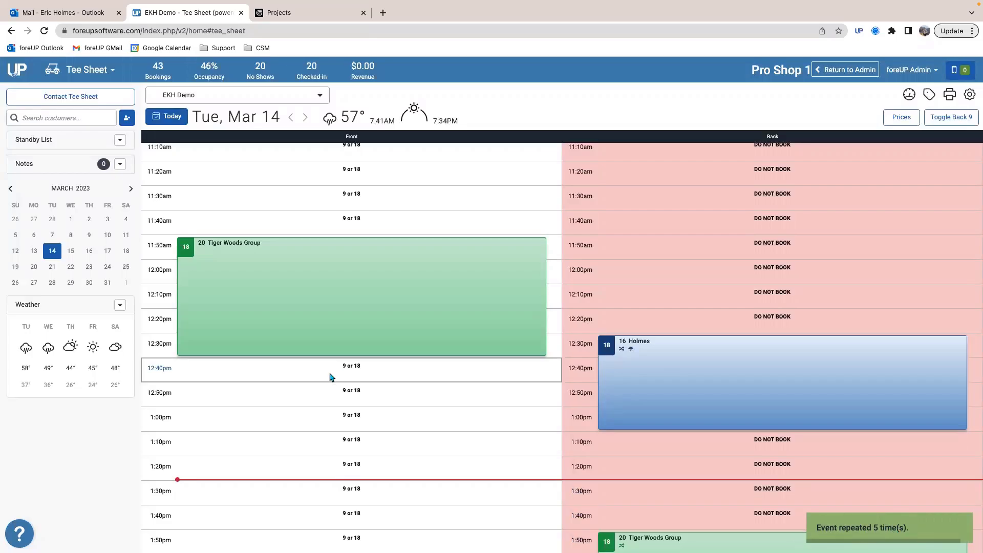
# Step: Check the March 28 tee sheet for the repeated league on both nines, and browse the calendar to April 2023
pyautogui.click(53, 282)
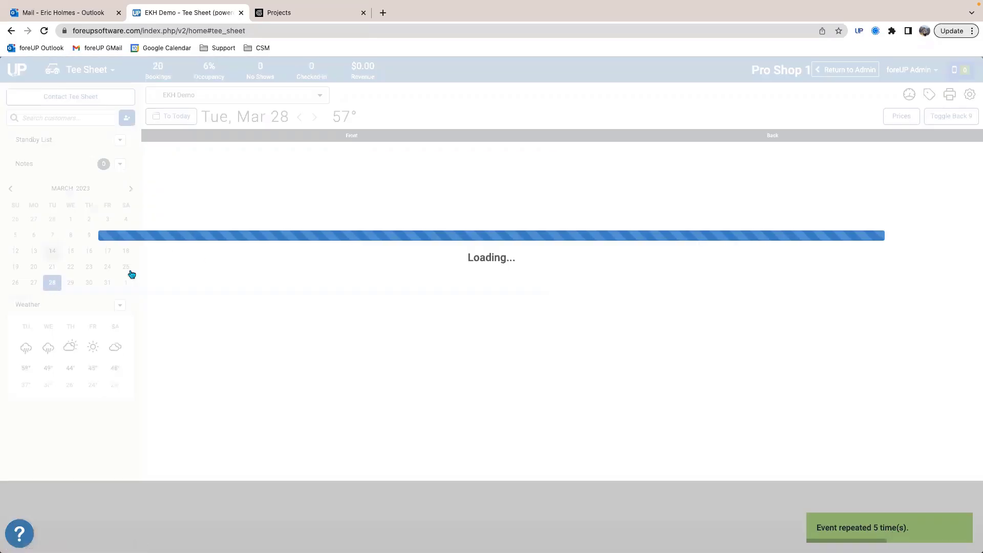
pyautogui.scroll(-8, 337, 365)
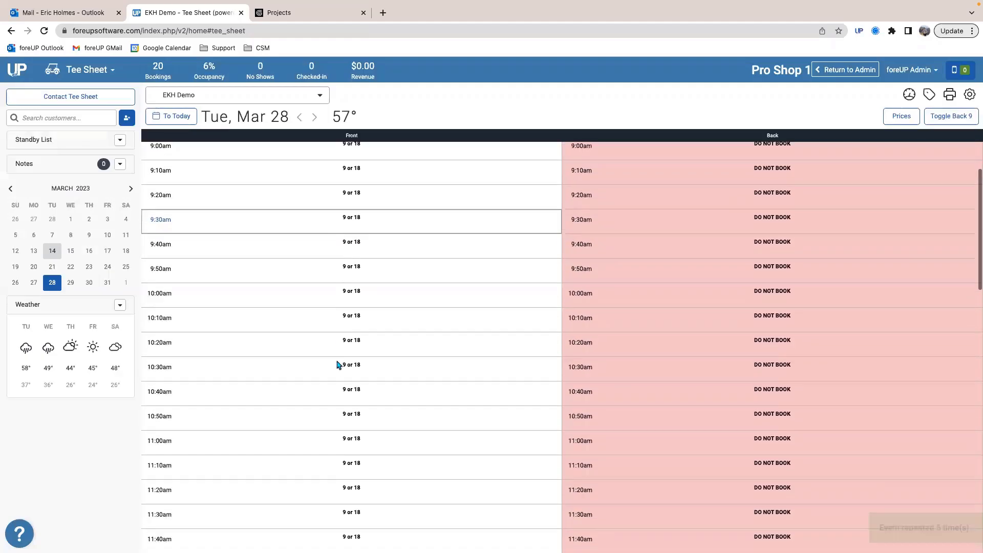
pyautogui.scroll(-12, 337, 366)
pyautogui.scroll(8, 336, 364)
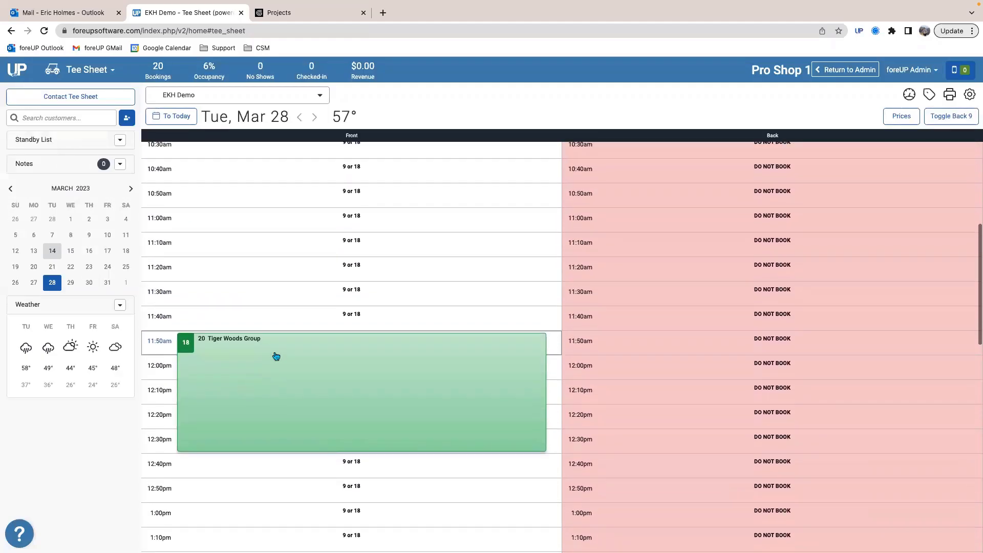
pyautogui.scroll(-4, 263, 384)
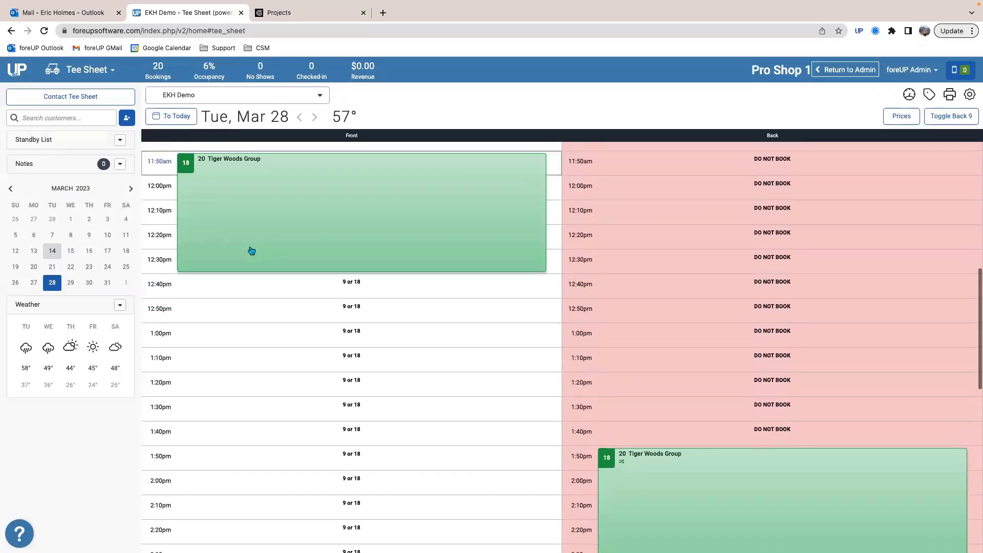
pyautogui.click(131, 190)
pyautogui.scroll(5, 152, 241)
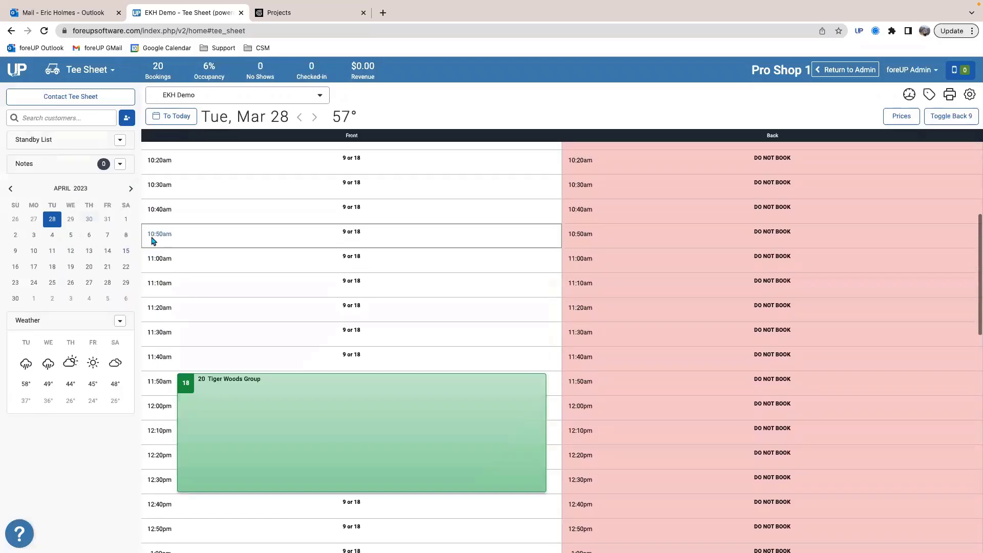
pyautogui.scroll(2, 270, 433)
pyautogui.scroll(-5, 340, 428)
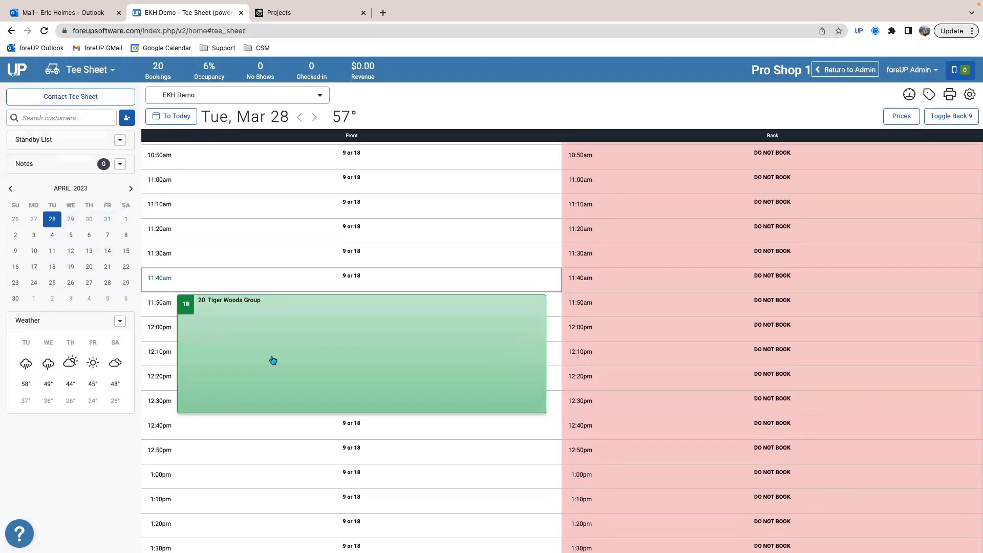
# Step: Delete the 11:50am Tiger Woods Group league from March 28 and return to today's tee sheet
pyautogui.rightClick(314, 365)
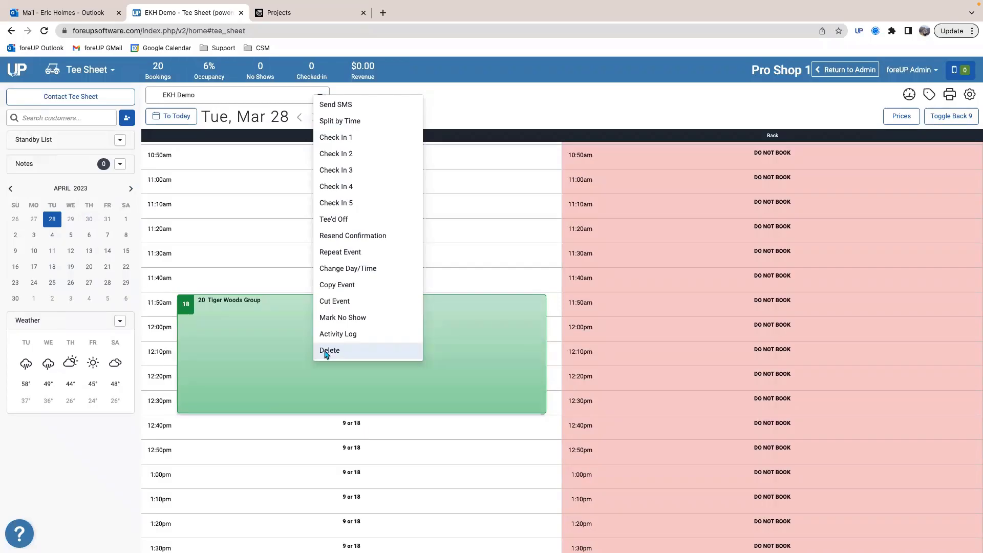
pyautogui.click(328, 351)
pyautogui.click(558, 169)
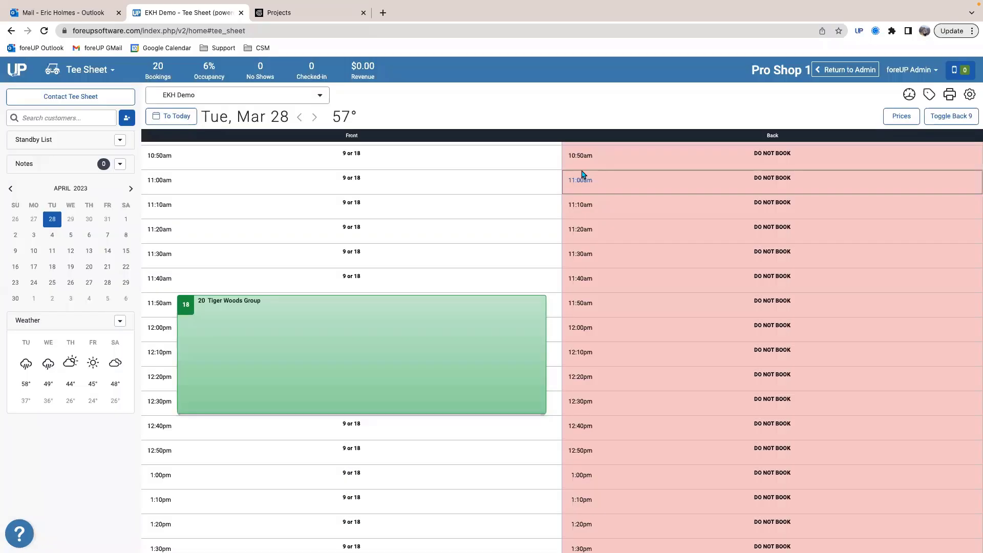
pyautogui.scroll(10, 296, 376)
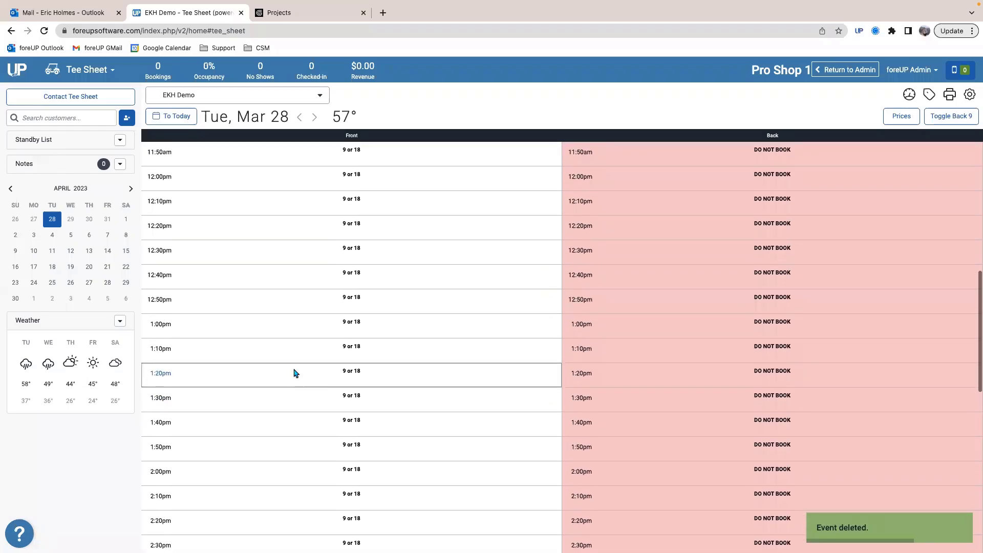
pyautogui.scroll(5, 225, 248)
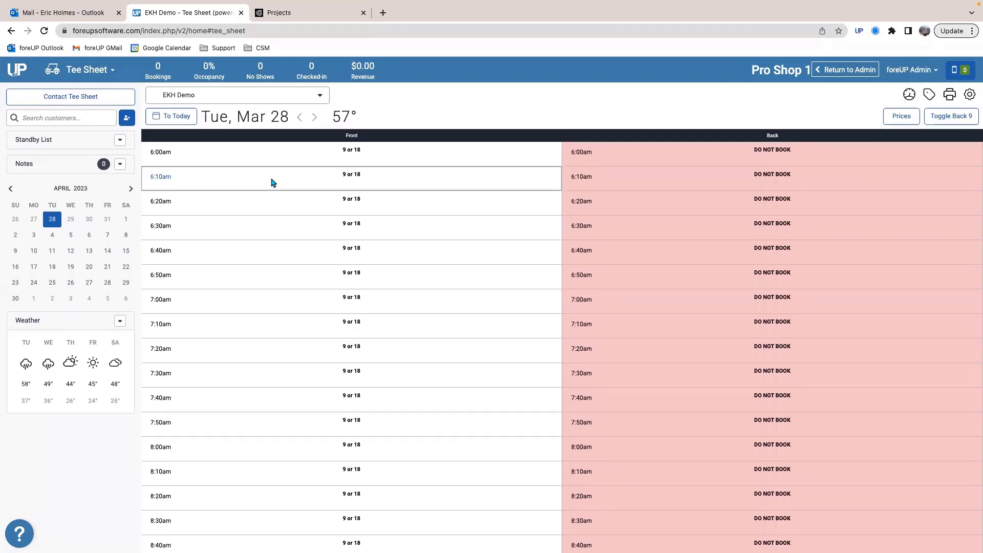
pyautogui.click(156, 113)
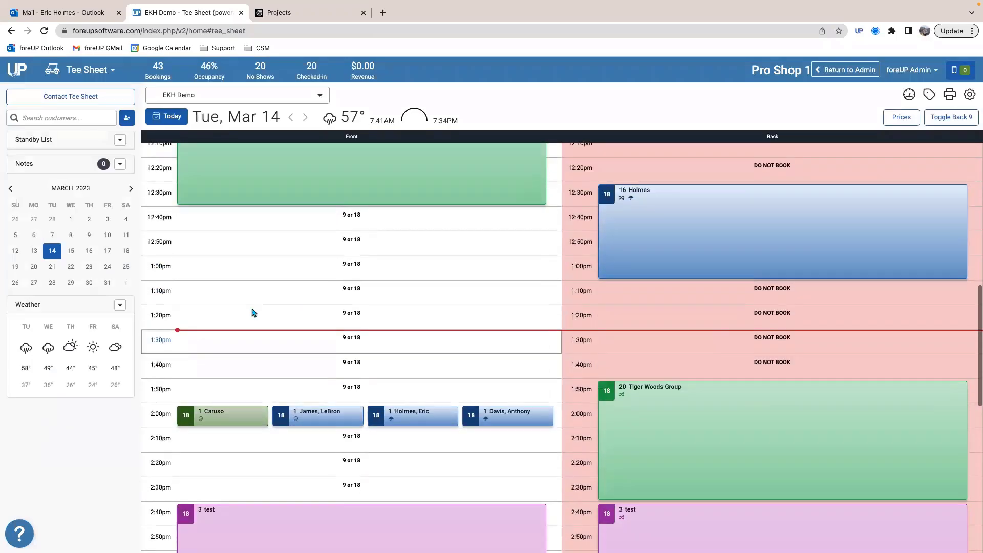
pyautogui.click(239, 284)
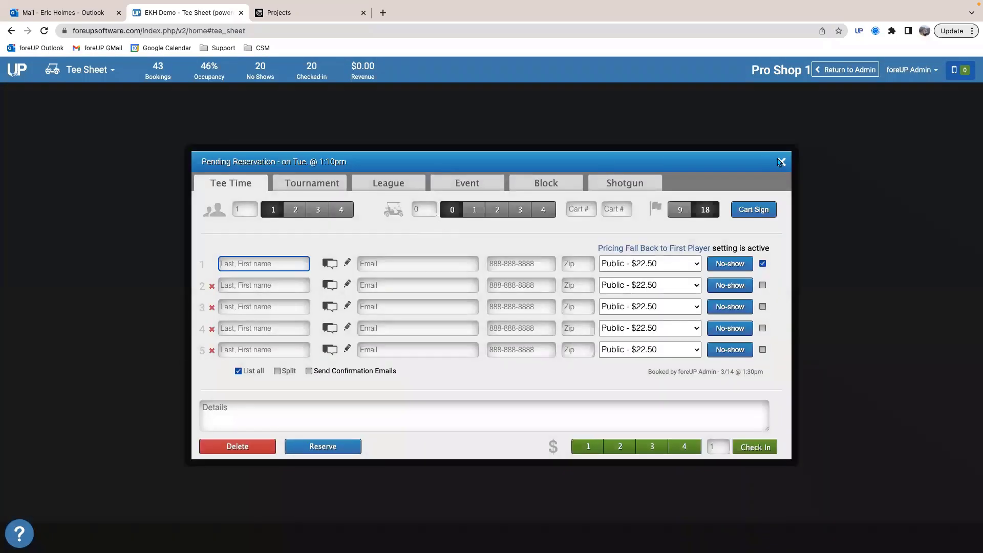
pyautogui.click(781, 163)
pyautogui.scroll(6, 303, 400)
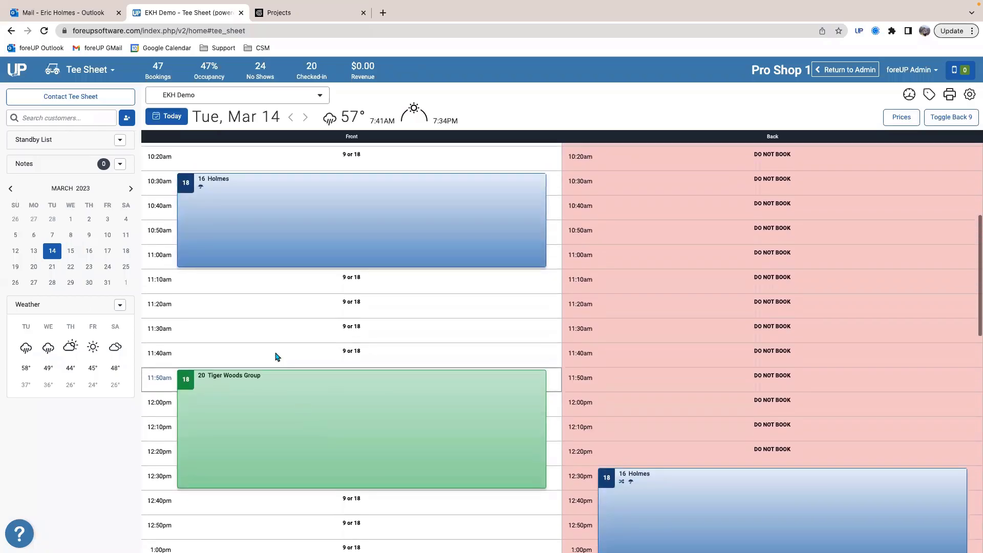
pyautogui.scroll(-3, 266, 400)
# Step: Start a Tournament reservation at 1:00pm on the front nine with 20 players and the title US Open
pyautogui.click(219, 428)
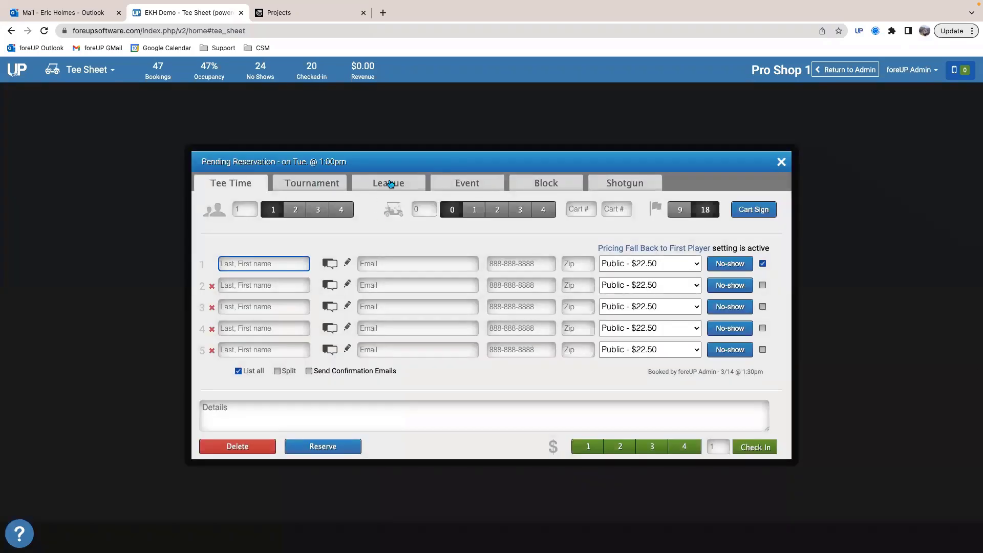
pyautogui.click(318, 185)
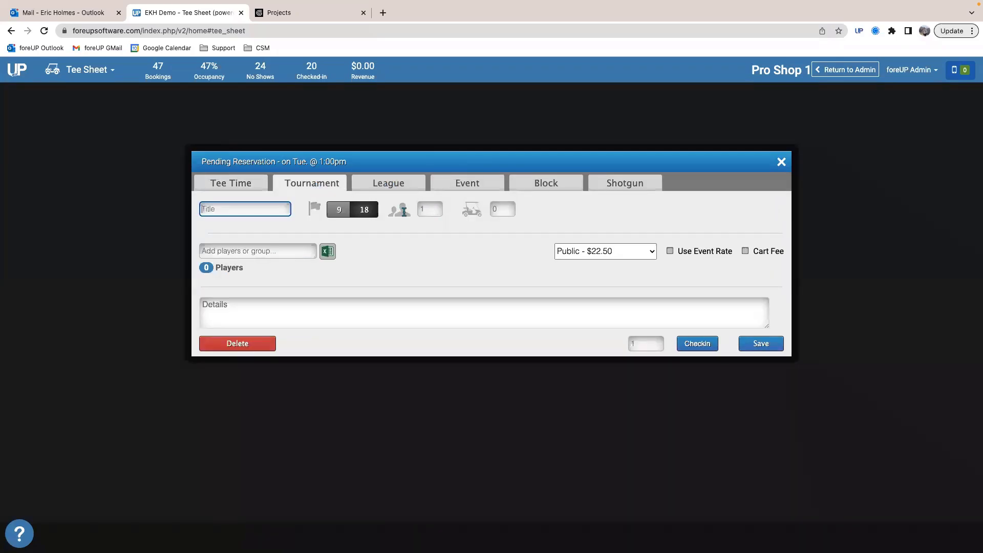
pyautogui.press('Tab')
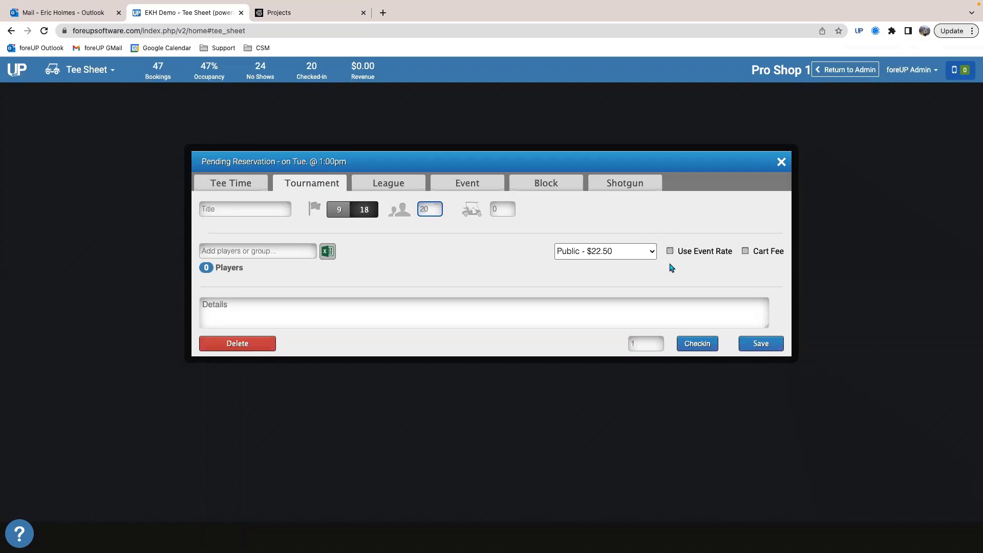
pyautogui.click(267, 206)
pyautogui.write('S Open')
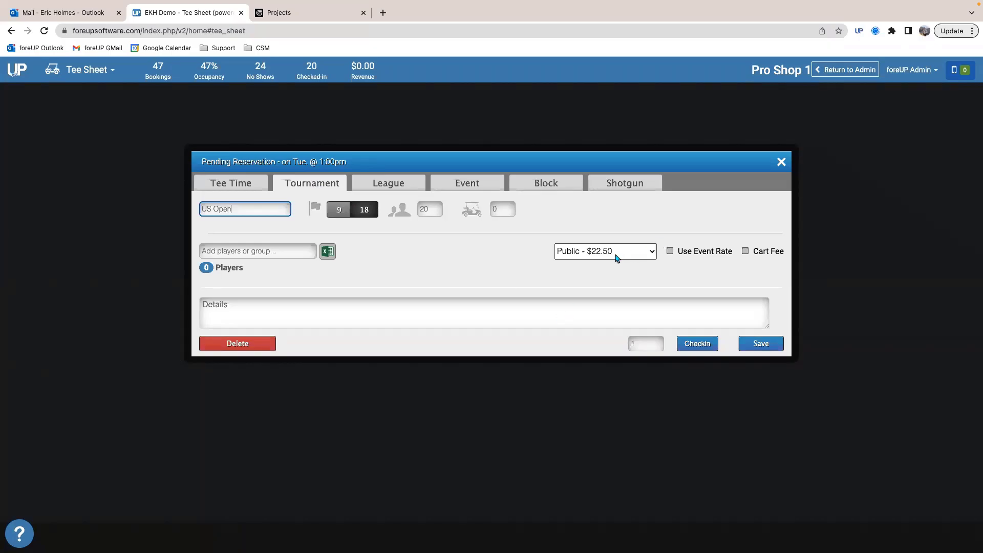
# Step: Apply the cart fee and event rate at Public - $22.50, then save the US Open tournament, accepting the double booking
pyautogui.click(495, 210)
pyautogui.click(746, 252)
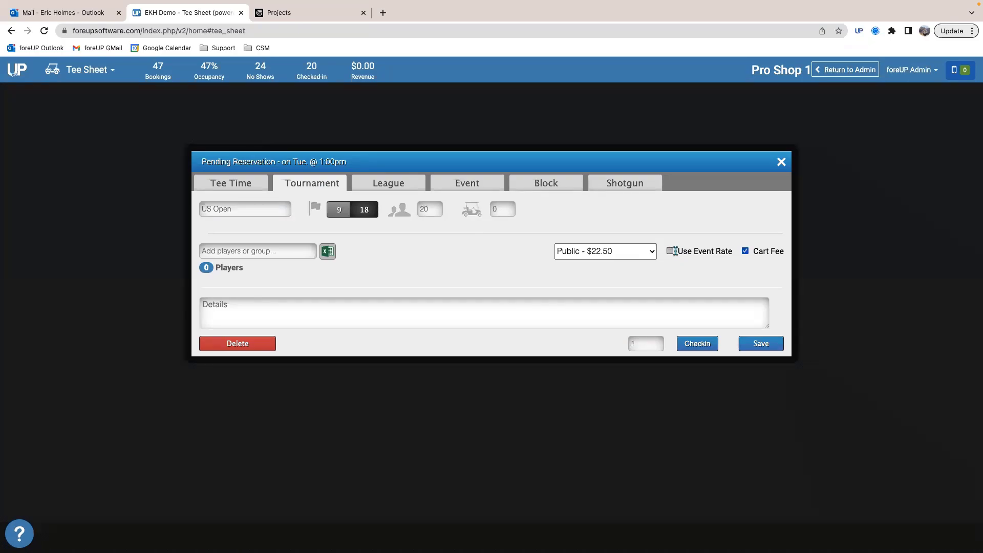
pyautogui.click(636, 252)
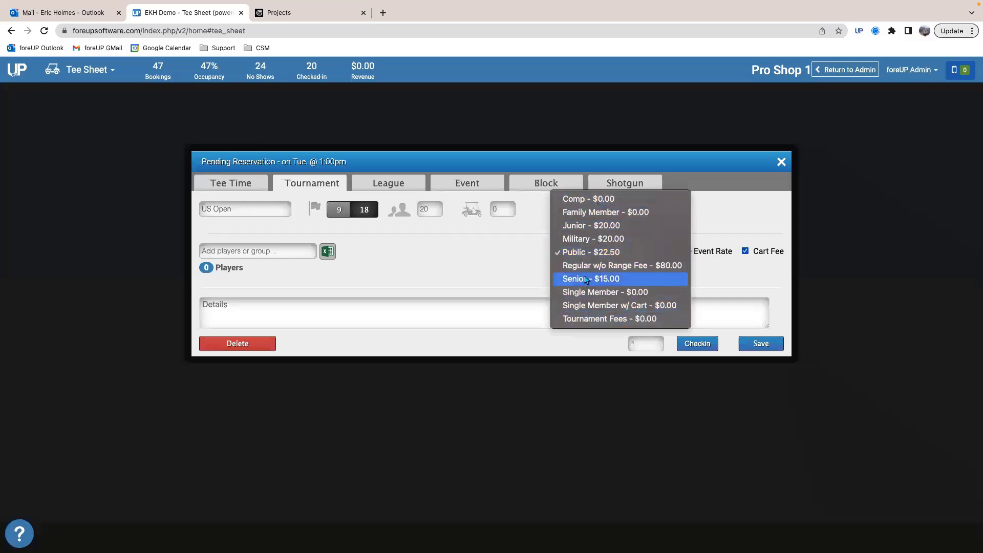
pyautogui.click(587, 252)
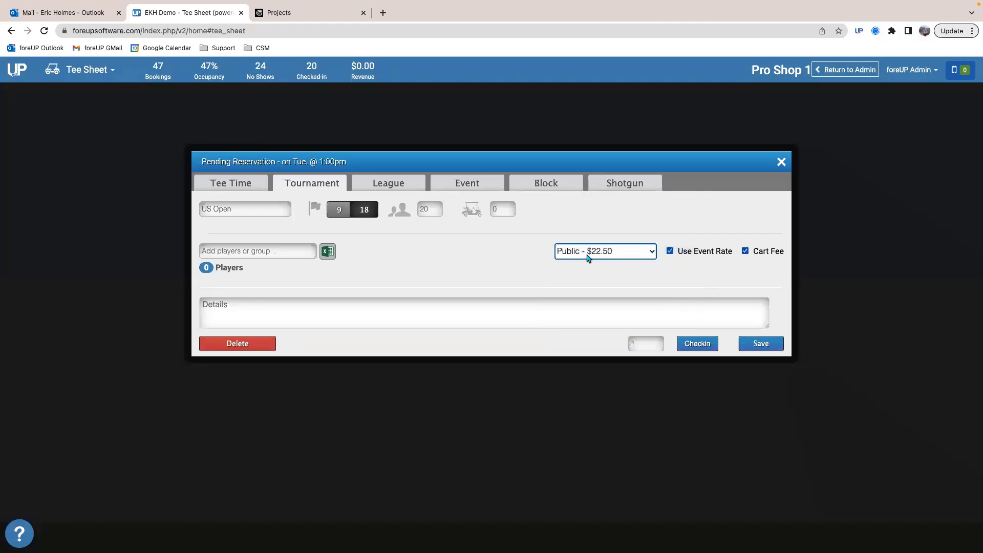
pyautogui.click(757, 348)
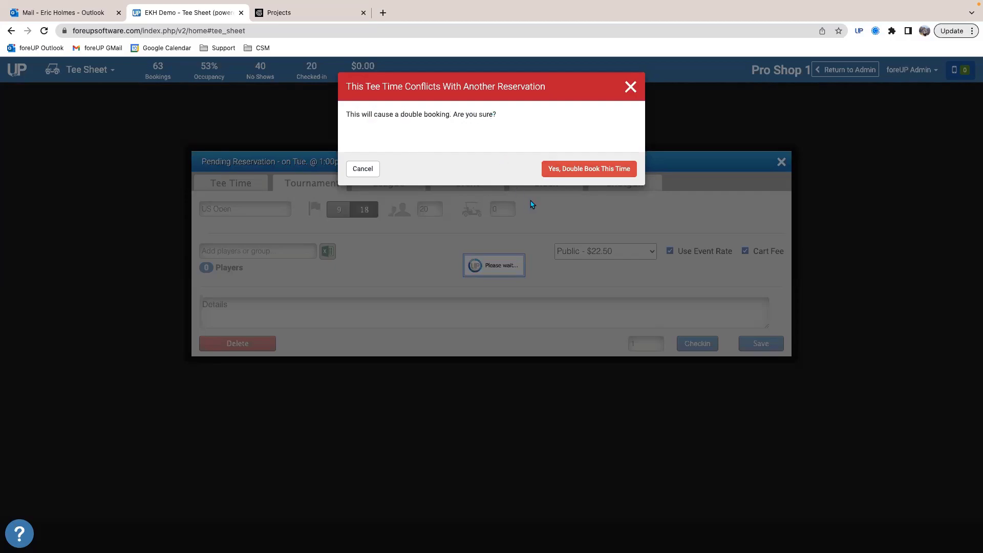
pyautogui.click(554, 172)
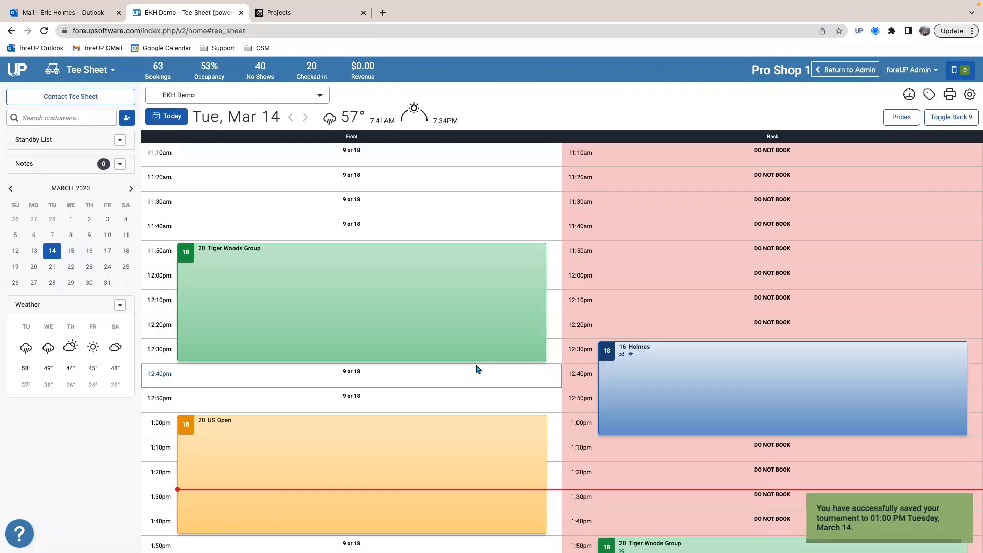
pyautogui.scroll(-8, 477, 369)
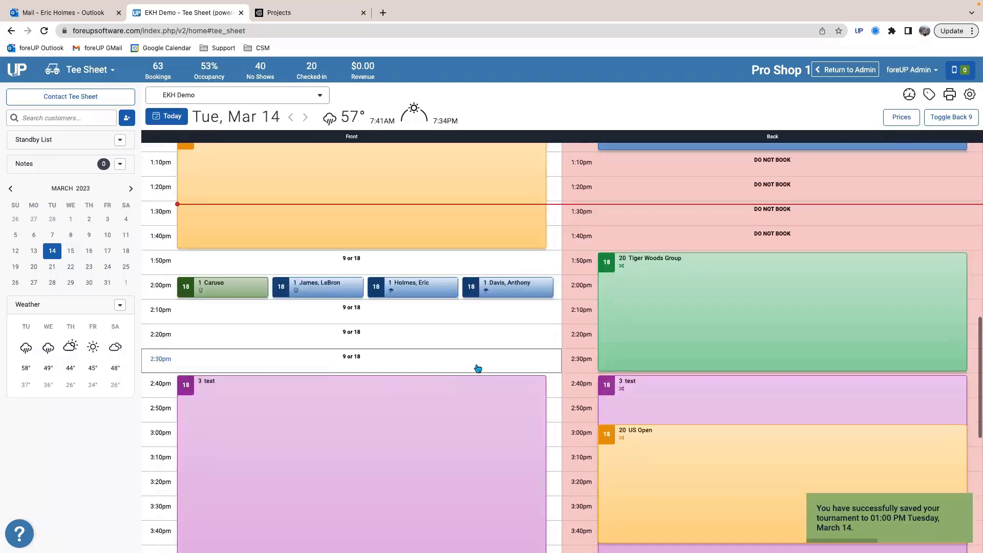
# Step: Check the US Open tournament's placement on the front and back nines of today's tee sheet
pyautogui.scroll(3, 478, 369)
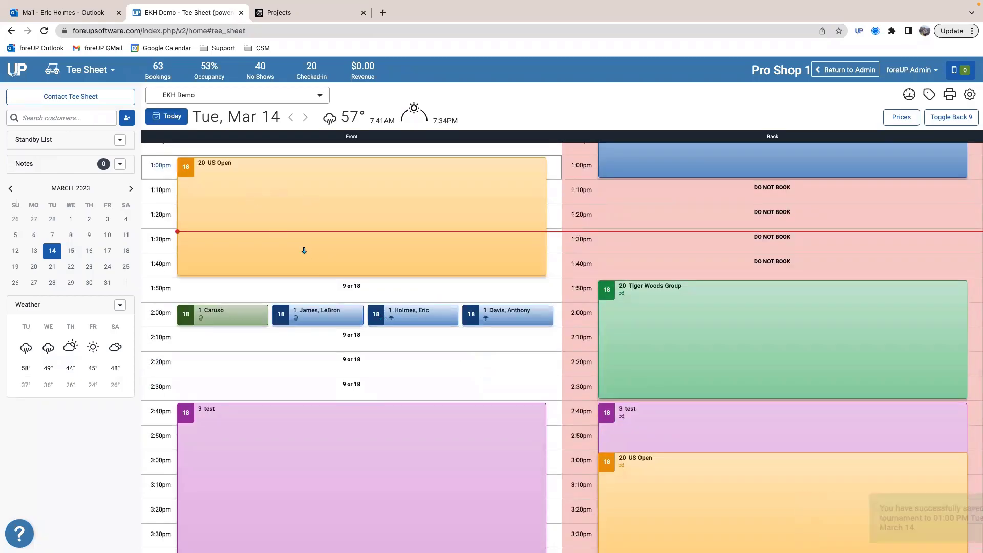
pyautogui.scroll(-3, 613, 472)
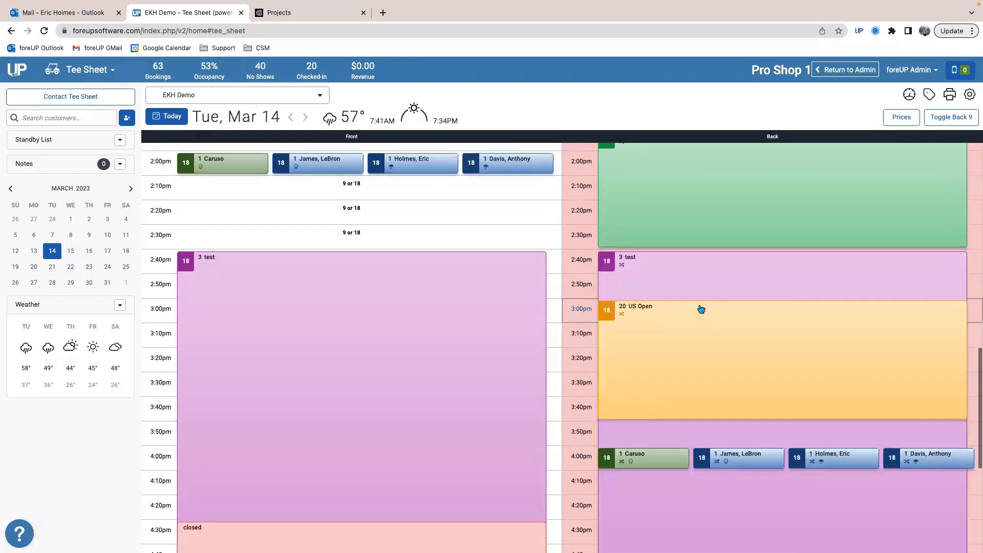
pyautogui.scroll(6, 669, 326)
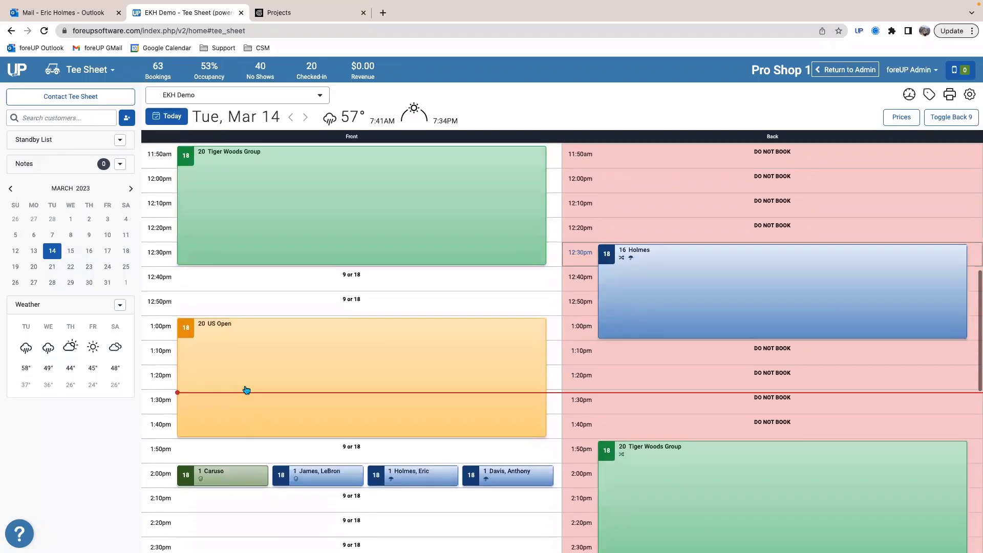
pyautogui.scroll(-5, 726, 363)
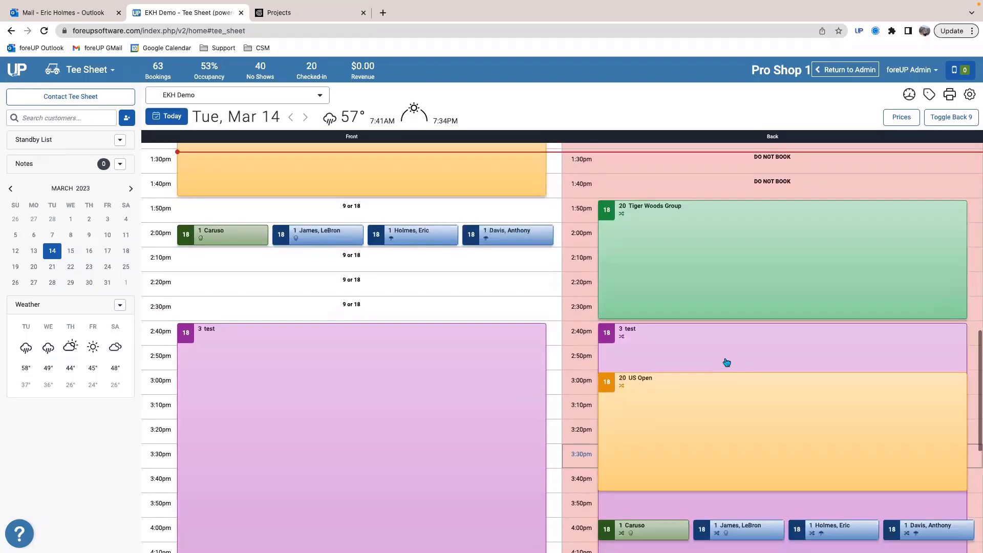
pyautogui.scroll(4, 447, 312)
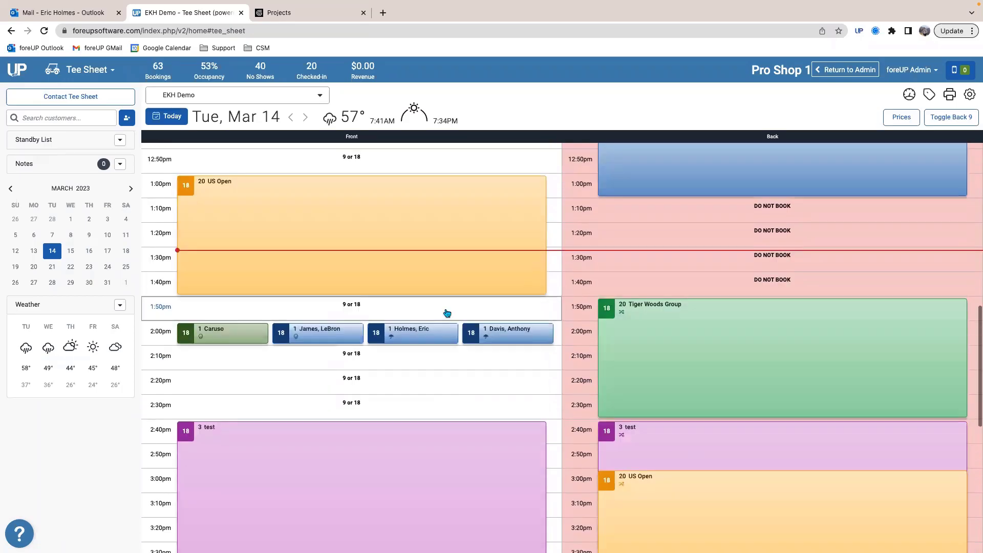
# Step: Open the 1:00pm US Open tournament, search for a player by last name, and clear the entry
pyautogui.click(246, 319)
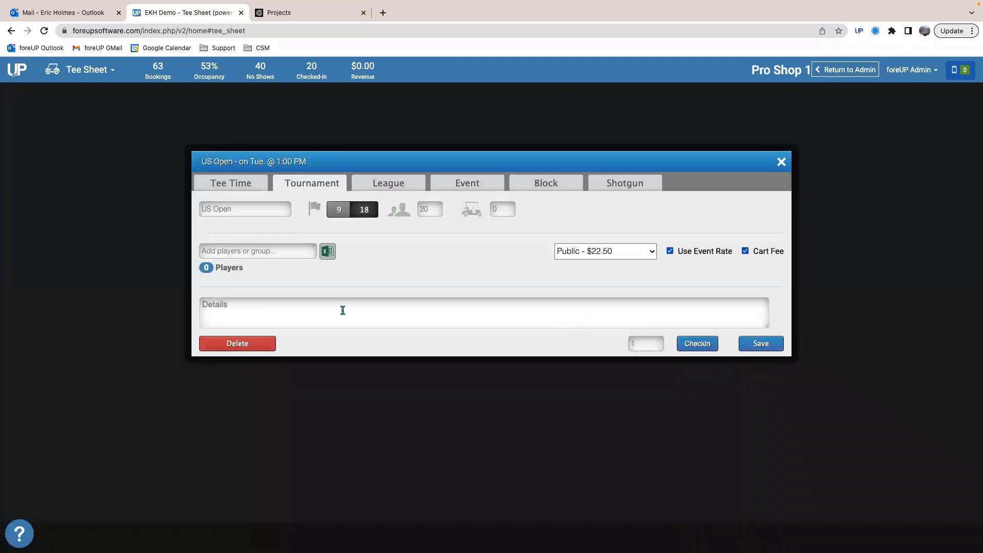
pyautogui.click(222, 251)
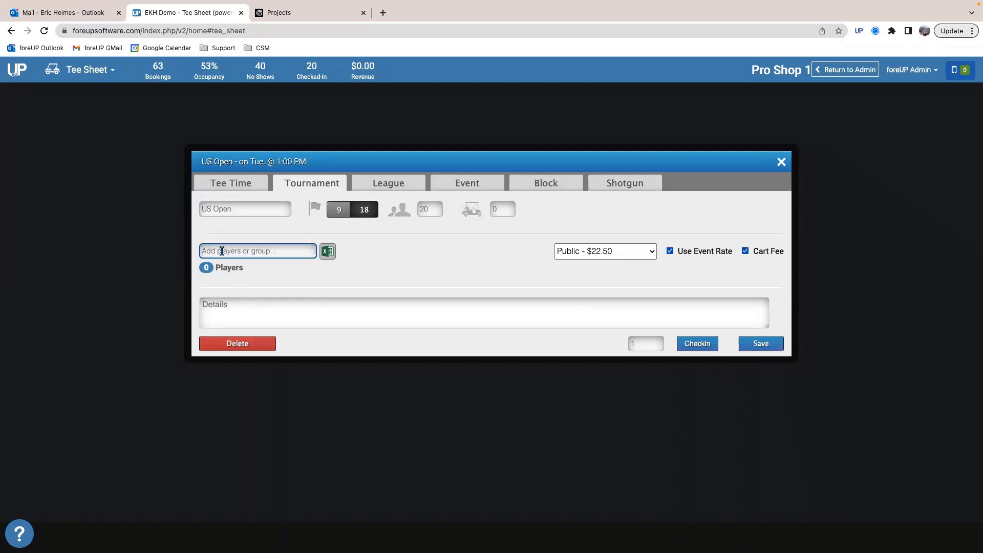
pyautogui.write('holmes')
pyautogui.moveTo(243, 252); pyautogui.dragTo(190, 255)
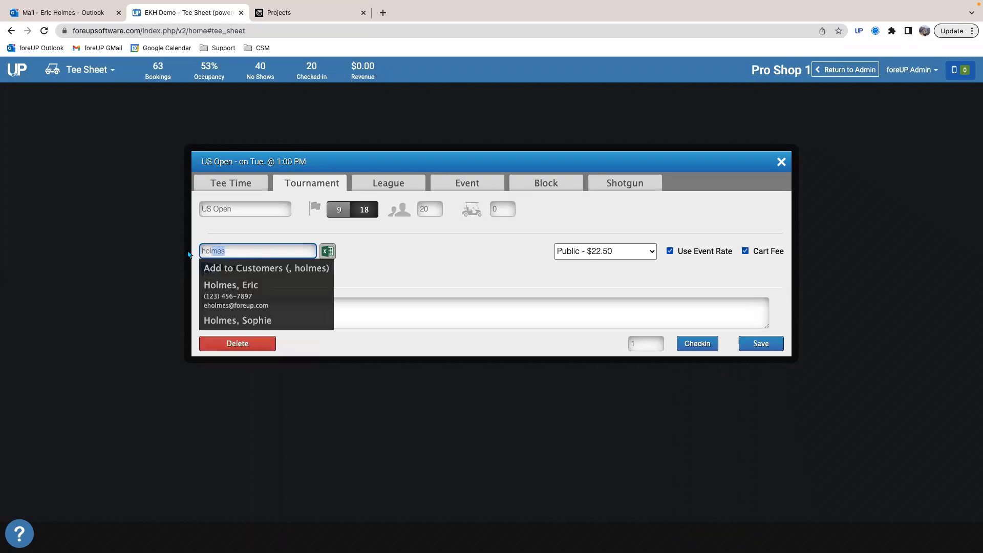
pyautogui.press('BackSpace')
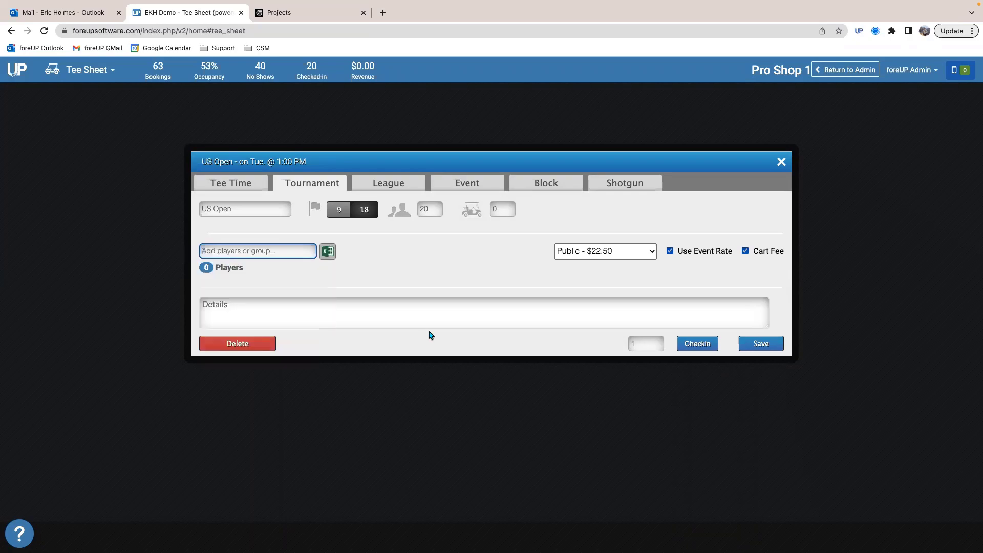
# Step: Check in 20 players for the US Open at the register, then return to the tee sheet without paying
pyautogui.click(635, 344)
pyautogui.write('20')
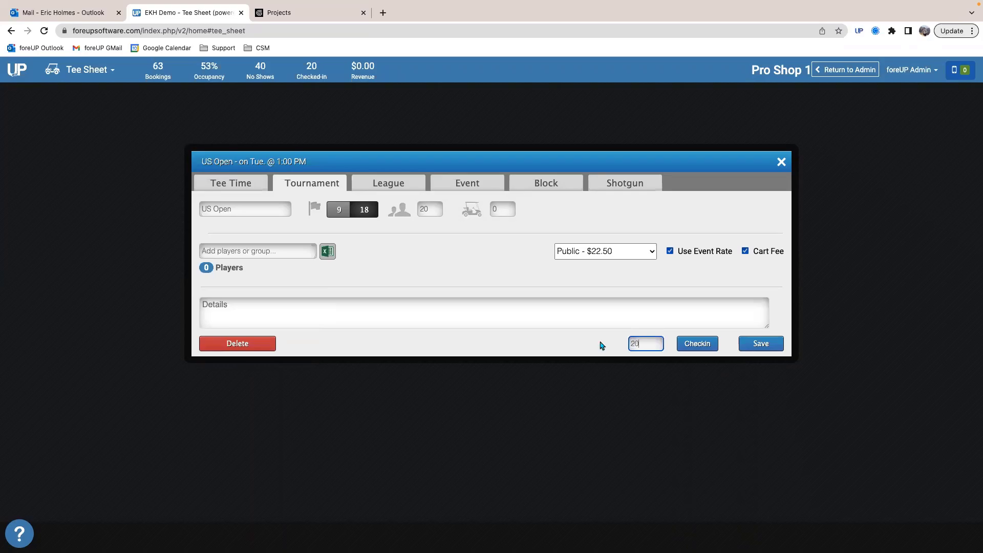
pyautogui.click(696, 344)
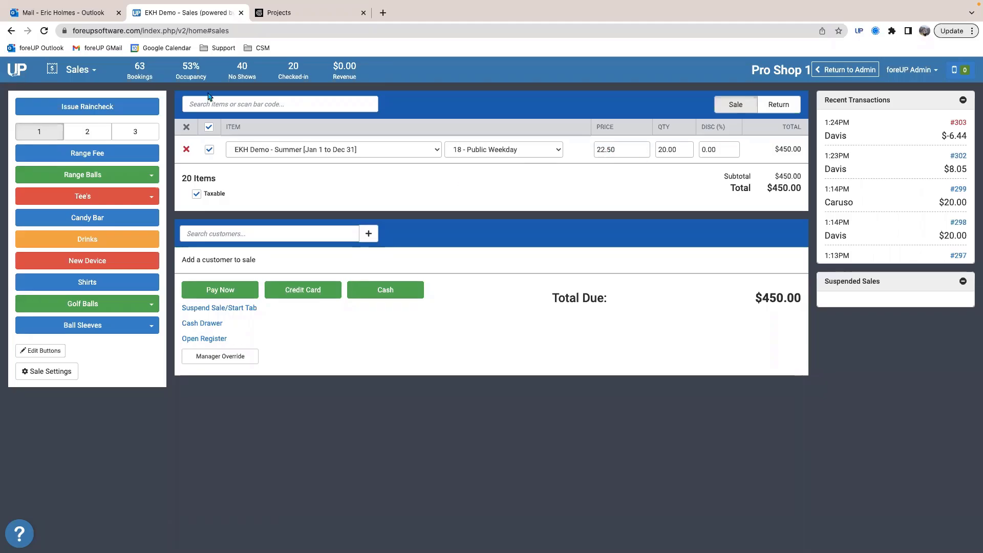
pyautogui.click(78, 69)
pyautogui.click(90, 105)
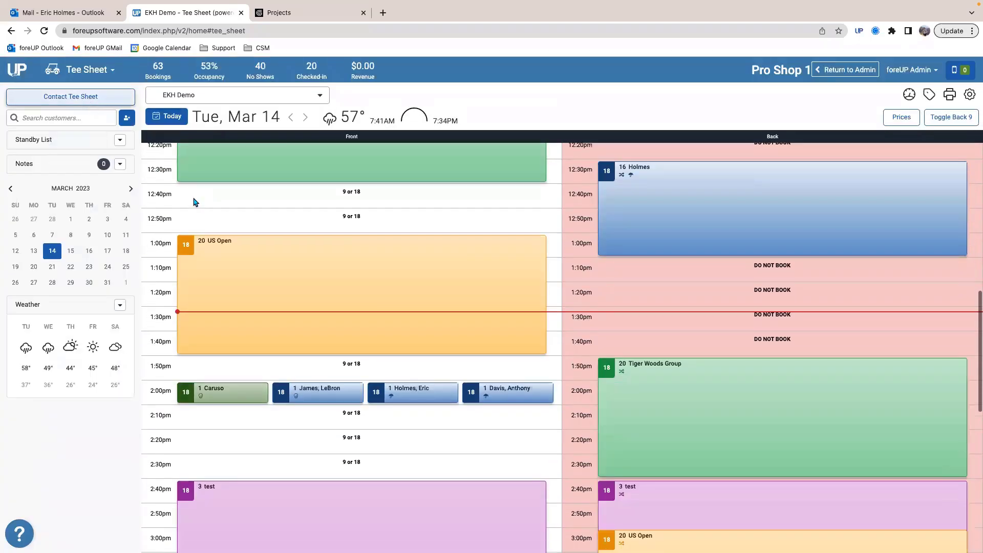
# Step: Reopen the US Open tournament, set its carts to 20, and check in the players
pyautogui.click(248, 255)
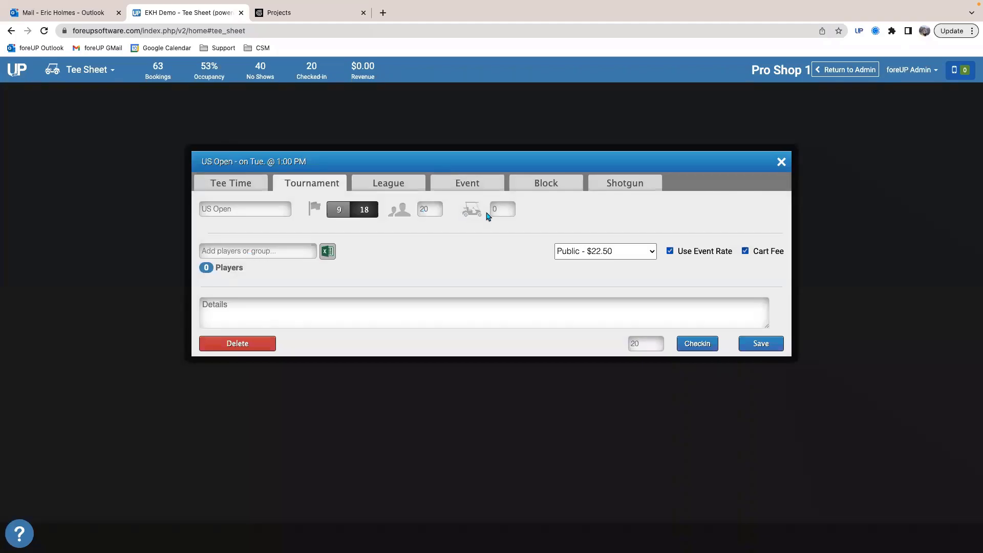
pyautogui.click(503, 211)
pyautogui.write('20')
pyautogui.click(710, 344)
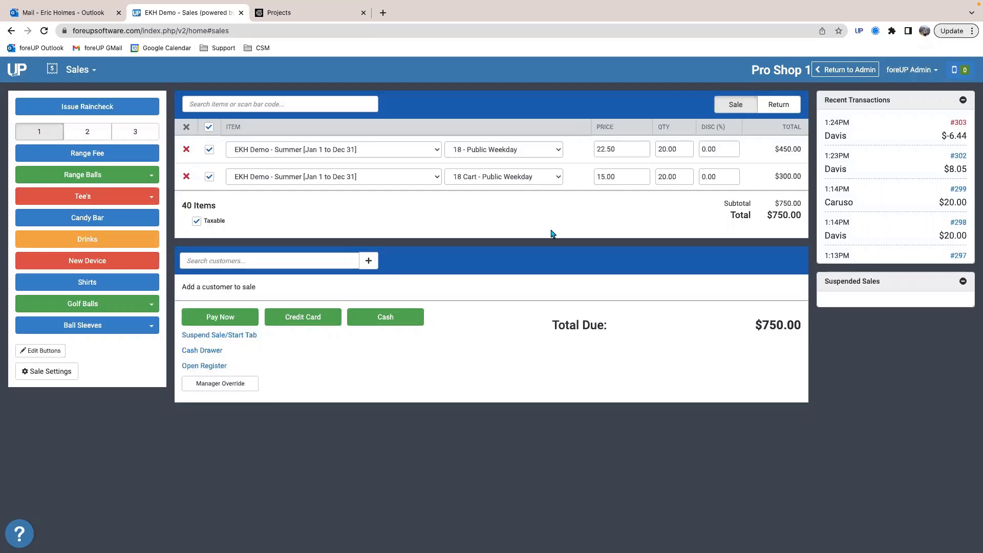
# Step: Attach the customer to the tournament sale and pay the full $750.00 by credit card
pyautogui.click(270, 259)
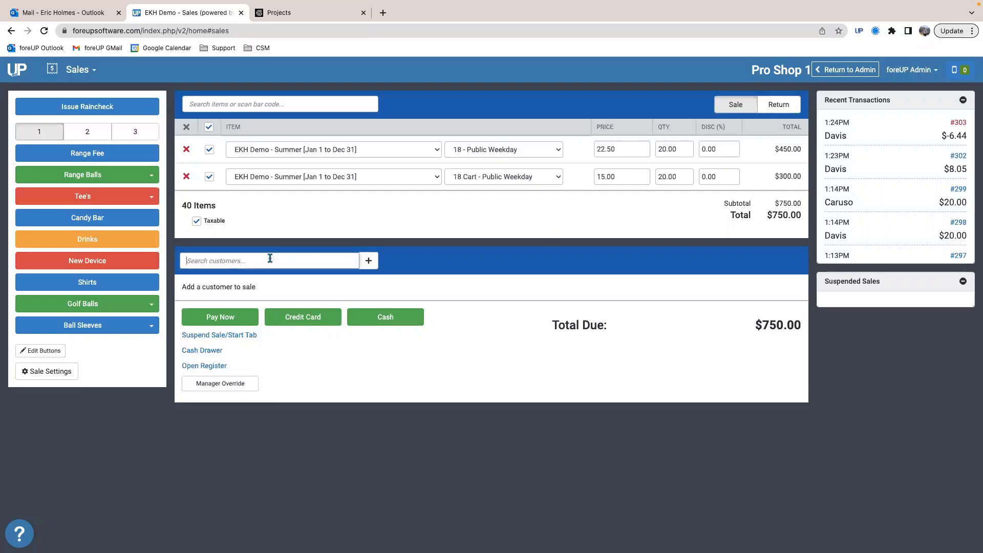
pyautogui.write('eric')
pyautogui.click(259, 283)
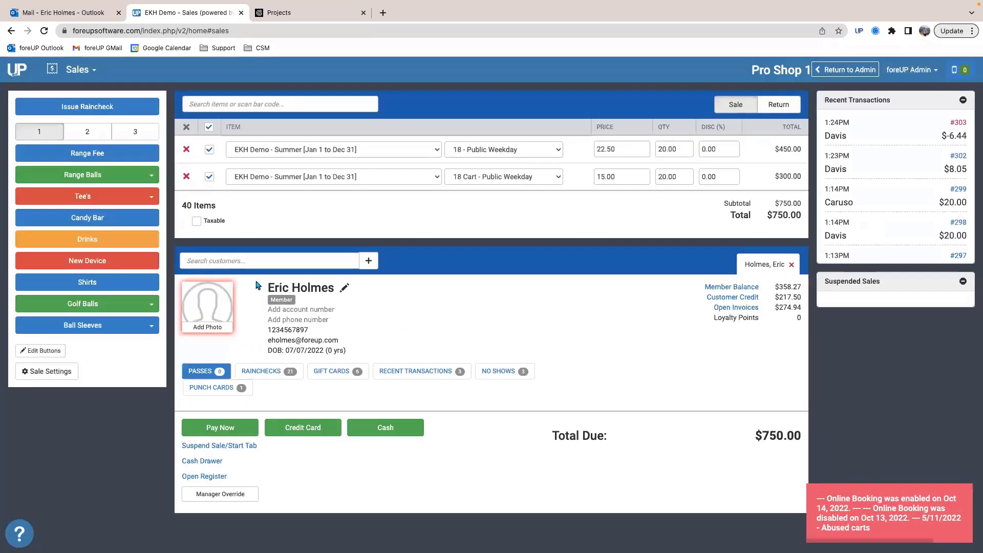
pyautogui.click(198, 425)
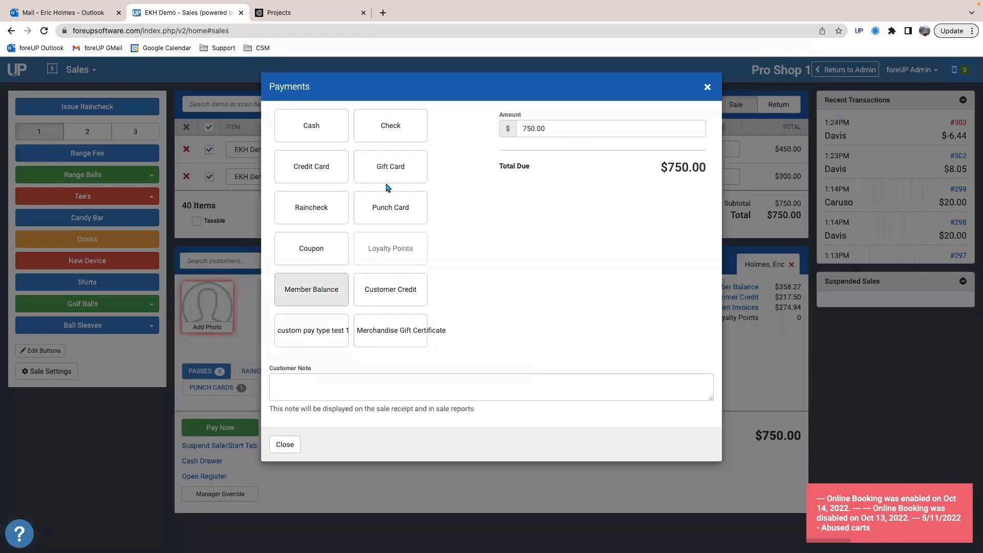
pyautogui.click(332, 166)
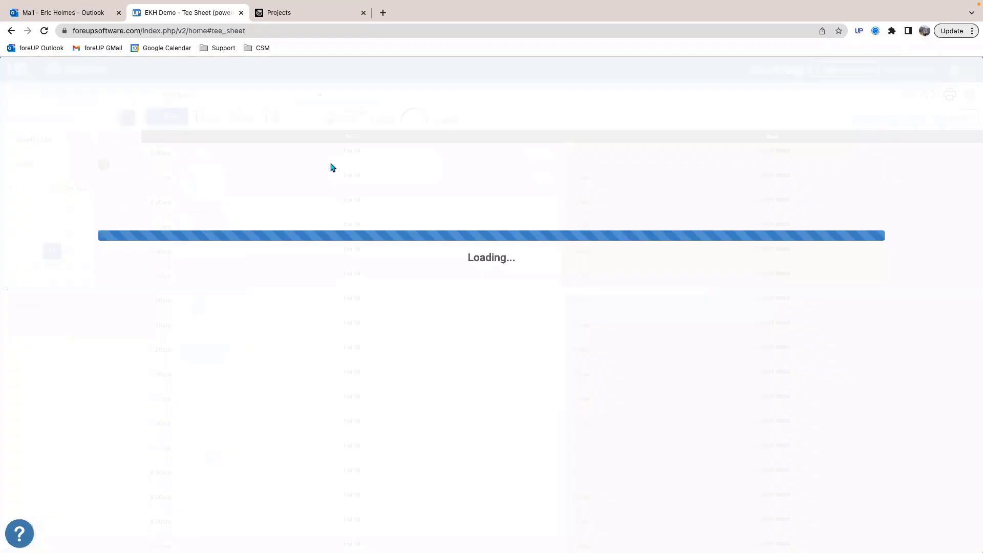
# Step: Review the paid US Open reservation and its details, then look over the earlier bookings on the tee sheet
pyautogui.scroll(-3, 348, 288)
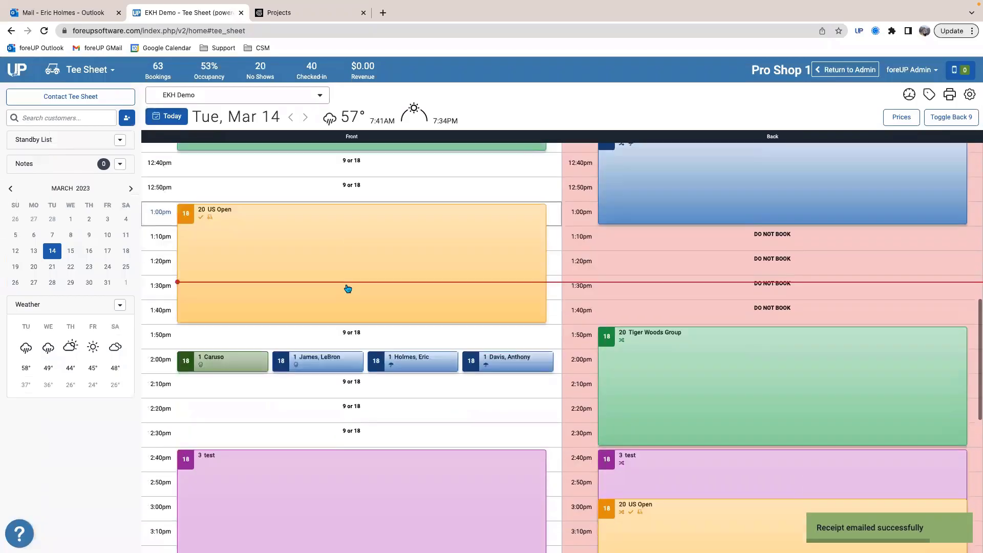
pyautogui.click(325, 255)
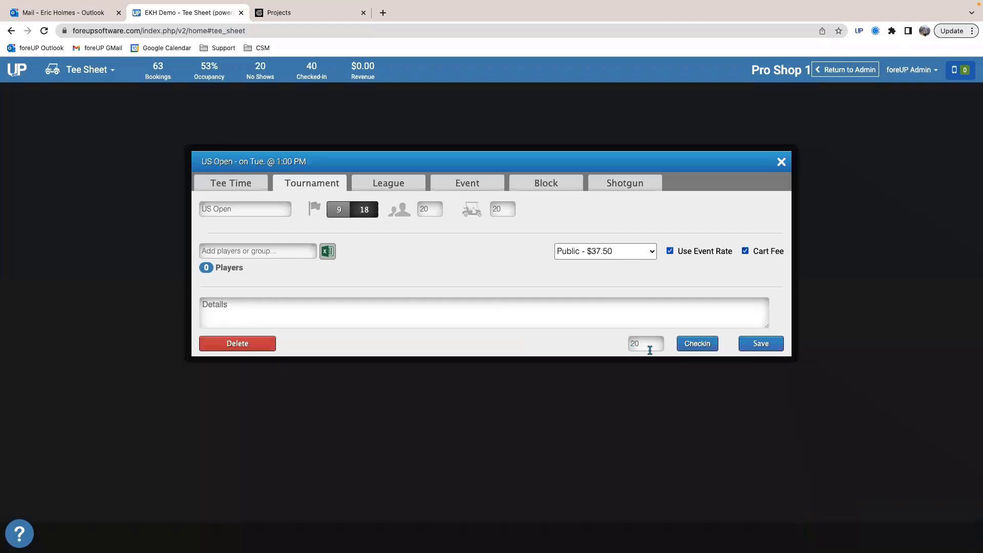
pyautogui.click(781, 163)
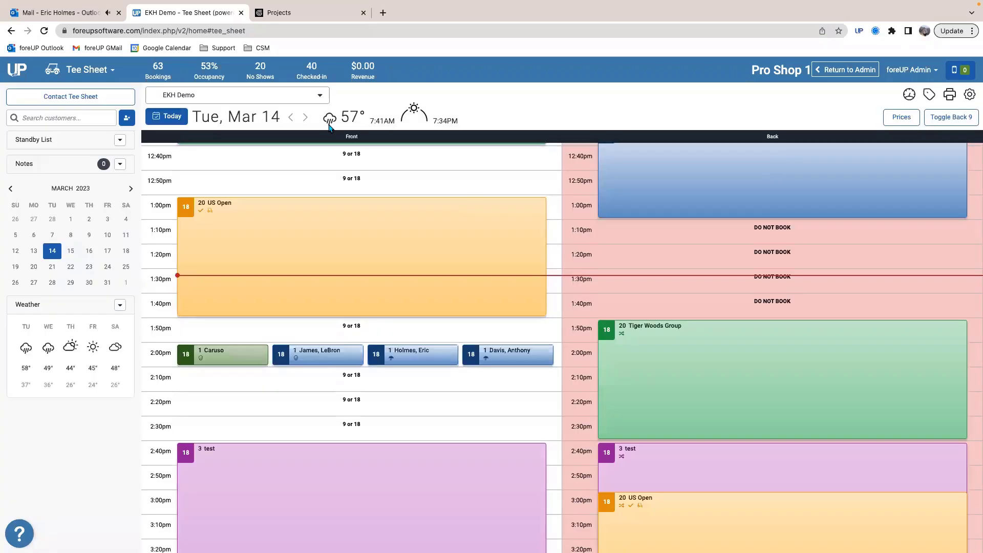
pyautogui.scroll(2, 514, 250)
pyautogui.scroll(1, 515, 250)
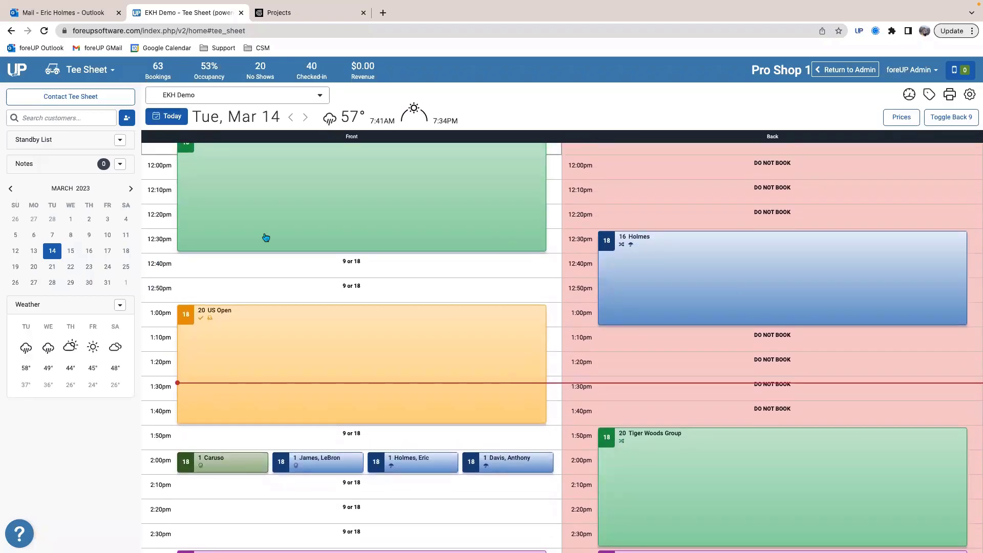
pyautogui.scroll(6, 266, 237)
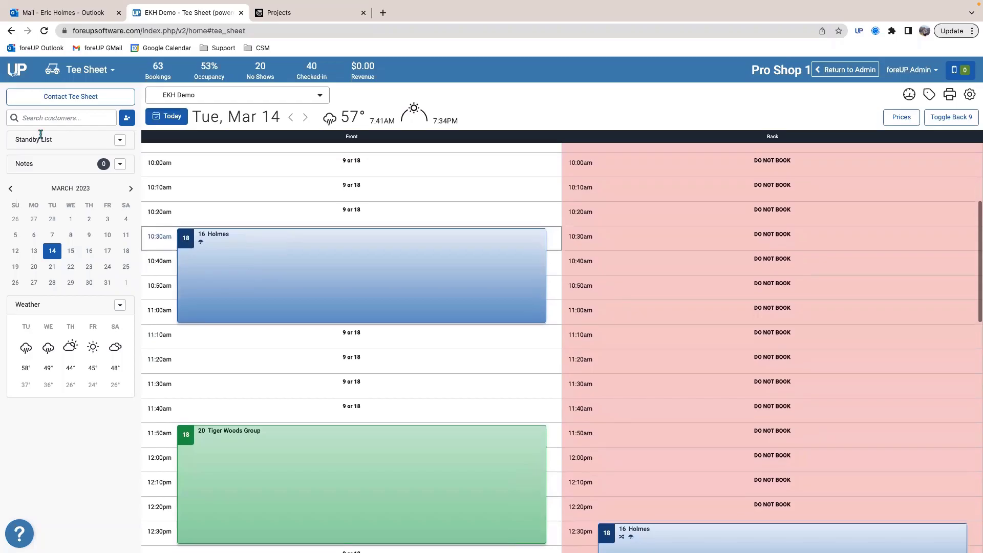
# Step: Visit the Sales register, then open the EKH Demo tee sheet from the tee sheet settings
pyautogui.click(87, 70)
pyautogui.click(201, 102)
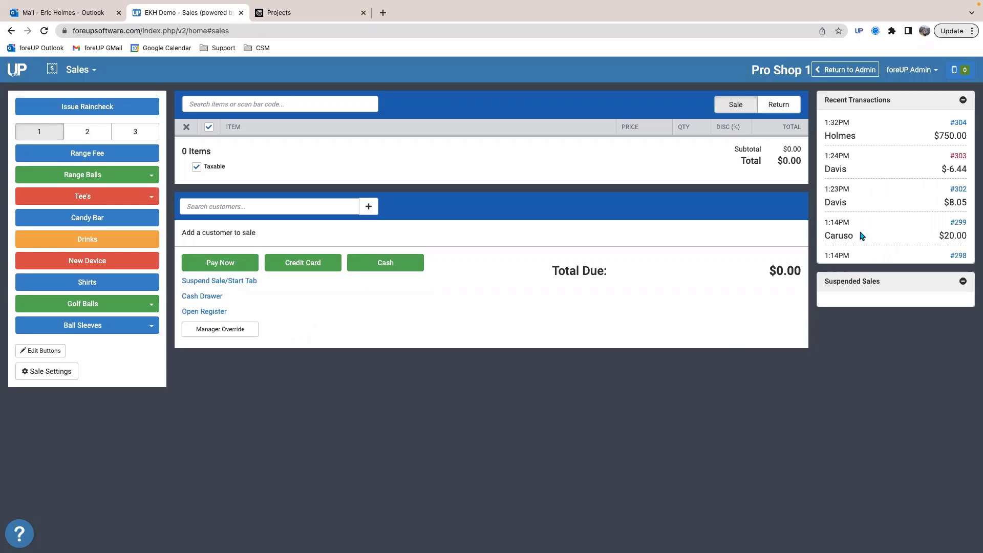
pyautogui.click(71, 76)
pyautogui.click(109, 302)
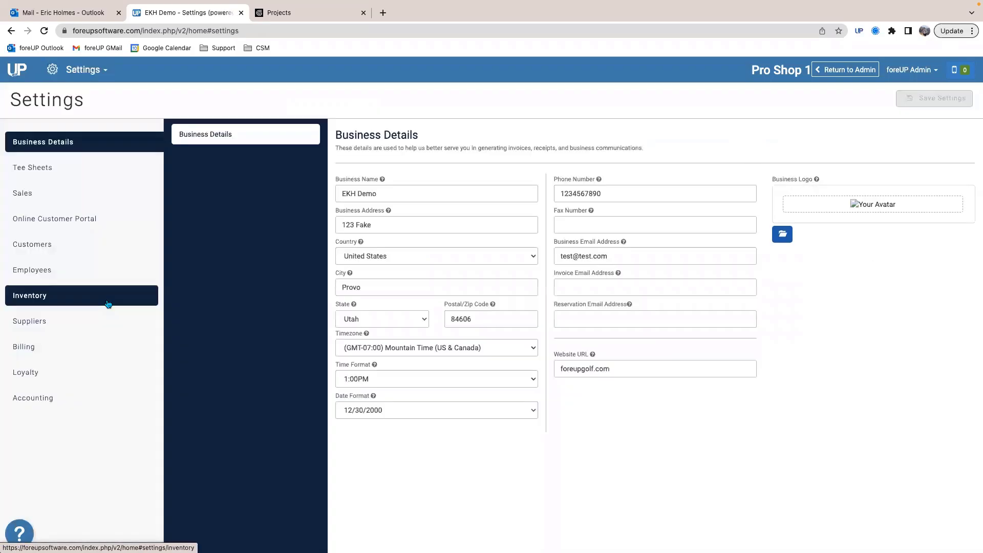
pyautogui.click(58, 177)
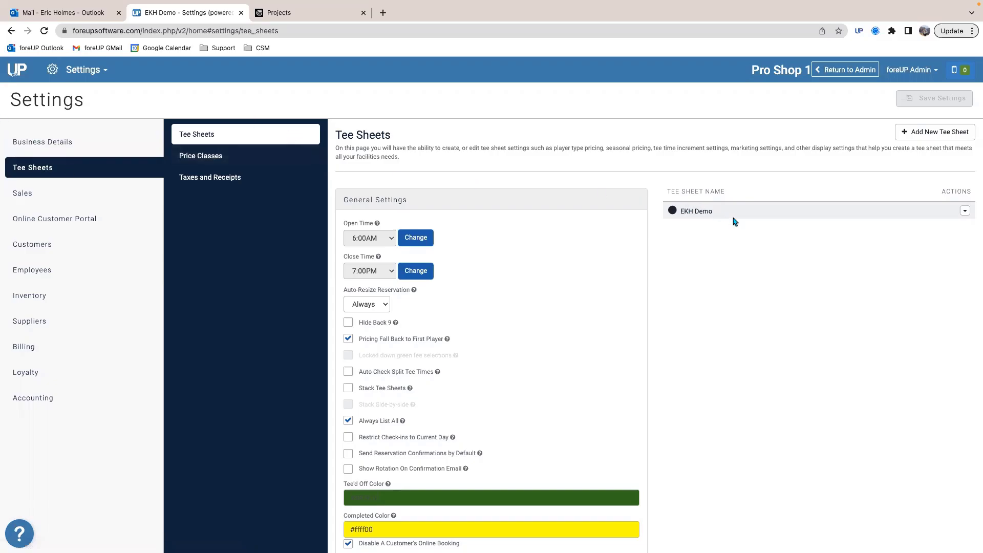
pyautogui.click(705, 213)
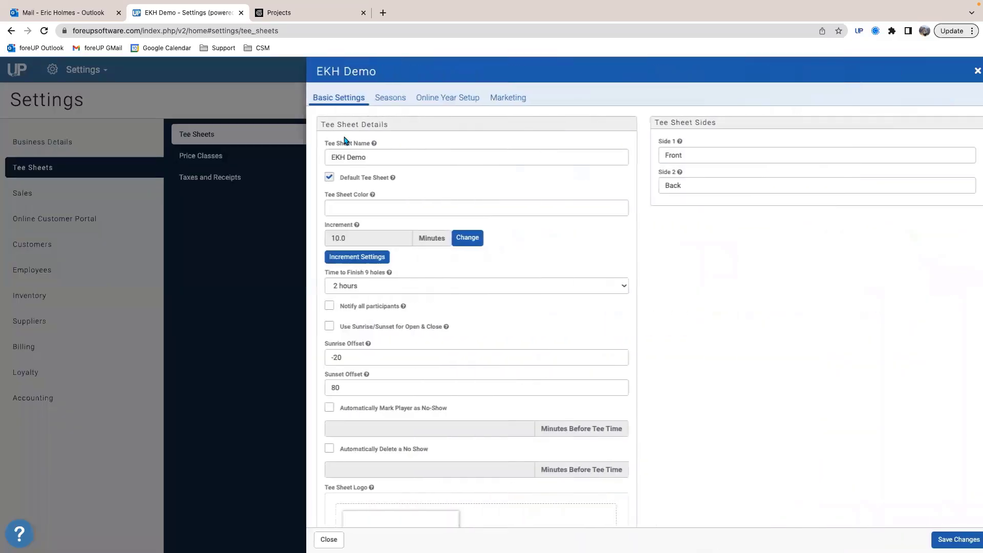
# Step: Open the Fall Season of the EKH Demo tee sheet and show its default Public price class rates
pyautogui.click(392, 100)
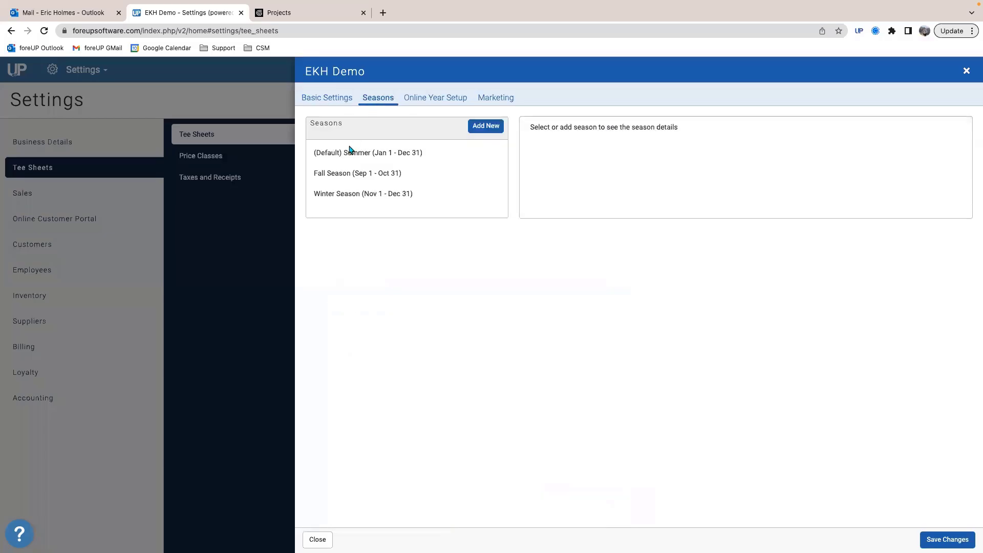
pyautogui.click(341, 173)
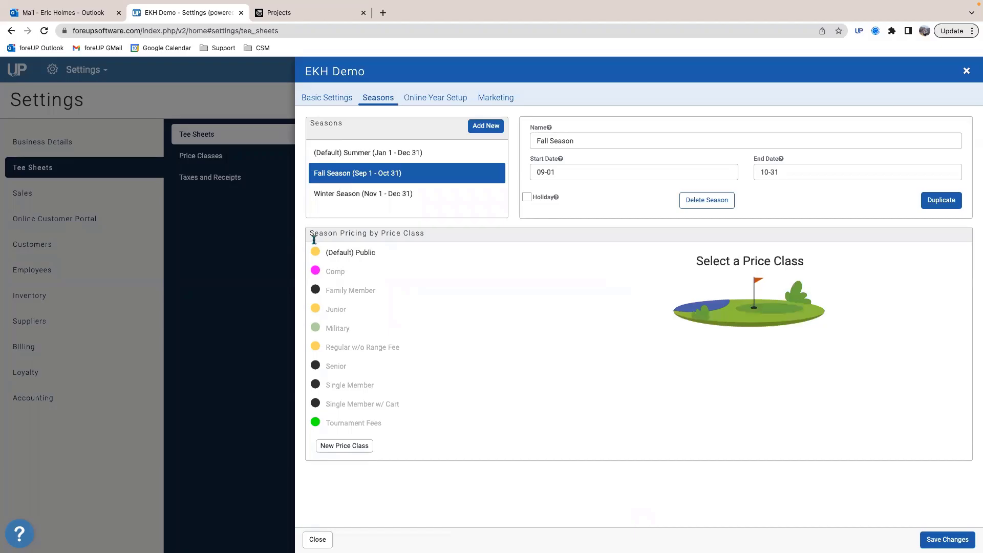
pyautogui.click(361, 252)
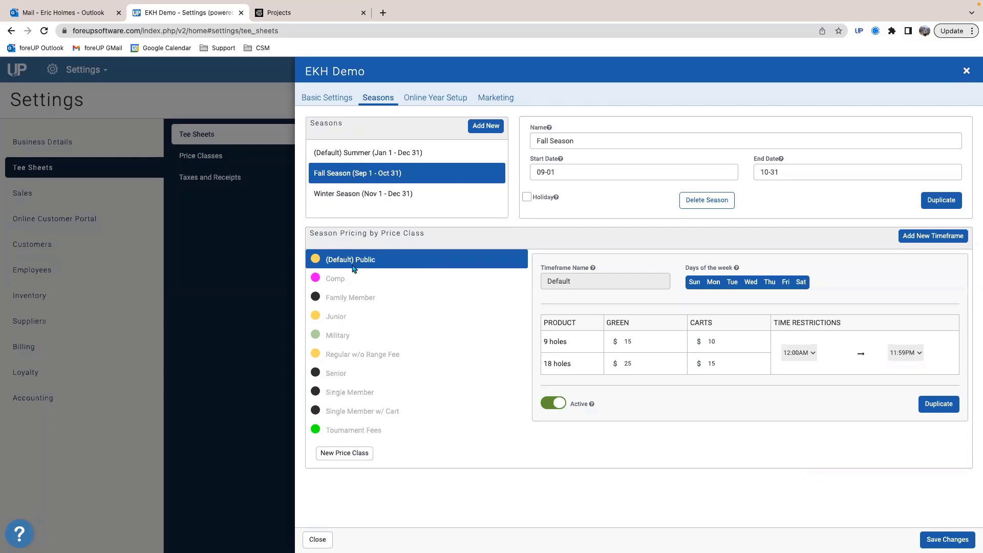
pyautogui.scroll(-1, 347, 276)
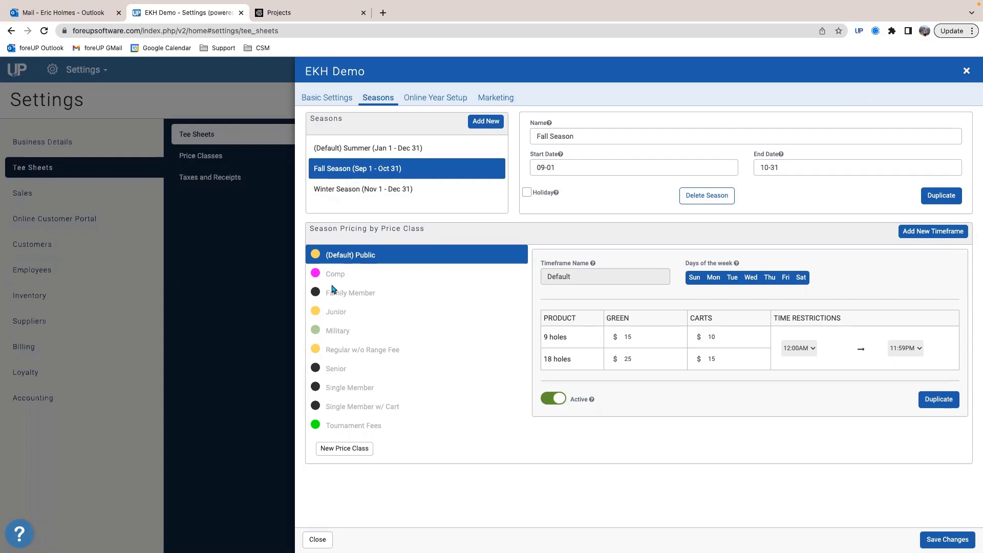
# Step: Check the Fall Season timeframes of the price classes from Tournament Fees through Family Member
pyautogui.click(353, 426)
pyautogui.click(350, 408)
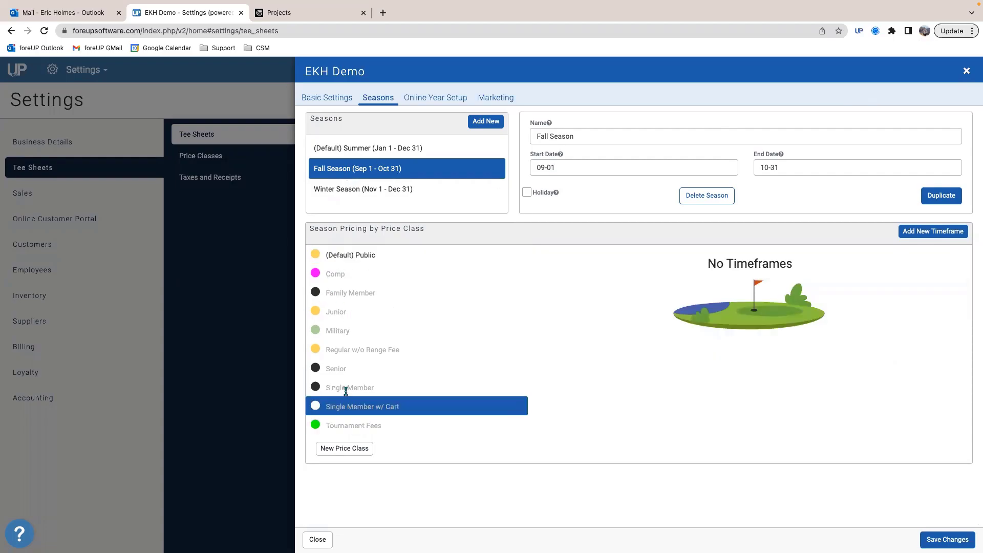
pyautogui.click(341, 385)
pyautogui.click(337, 368)
pyautogui.click(342, 350)
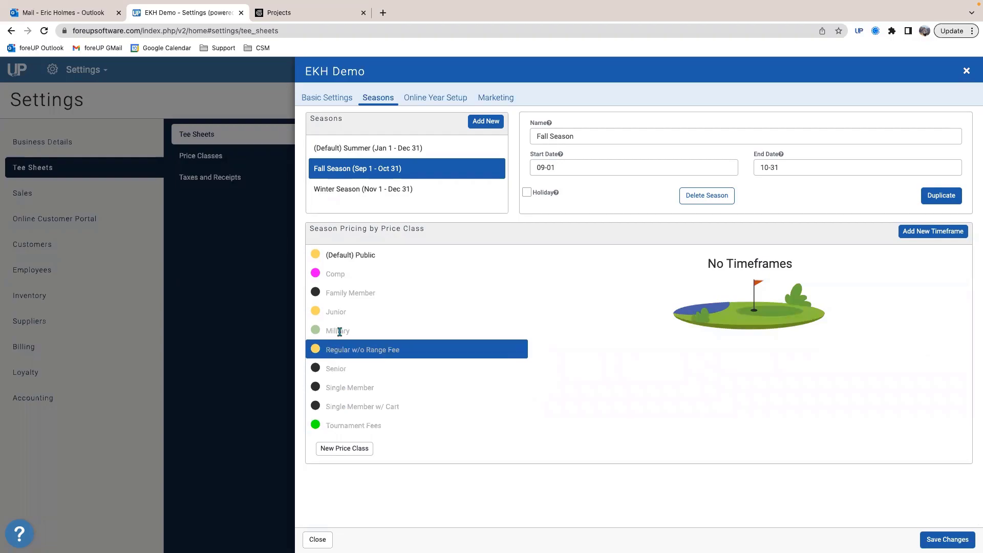
pyautogui.click(340, 331)
pyautogui.click(339, 313)
pyautogui.click(342, 292)
# Step: Add a timeframe named Comp to the Comp price class in the Fall Season and save the tee sheet changes
pyautogui.click(342, 275)
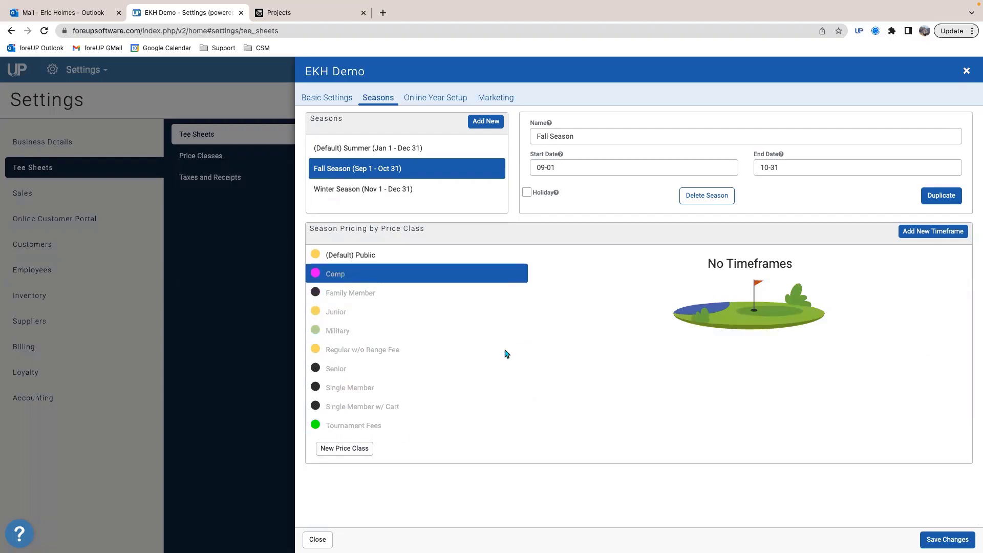
pyautogui.click(905, 234)
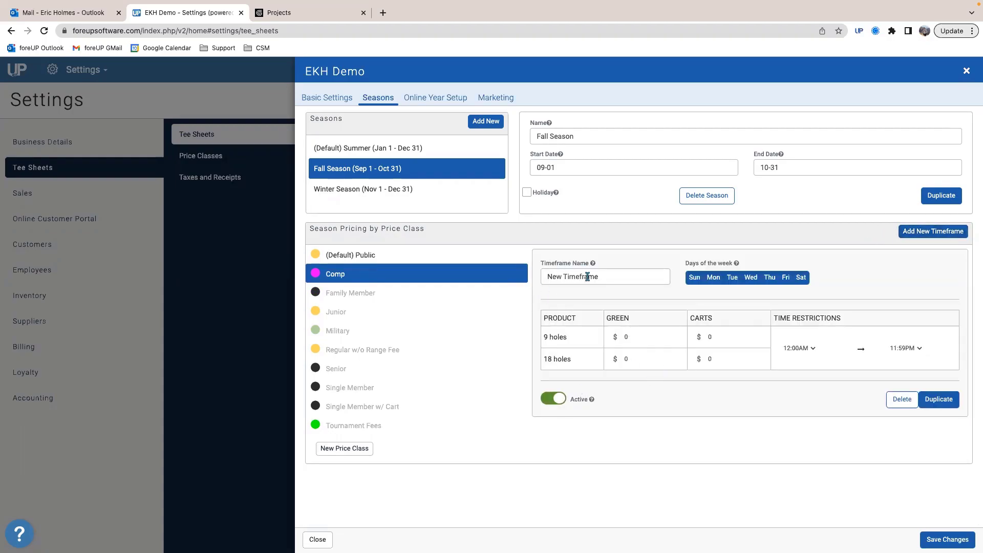
pyautogui.moveTo(605, 279); pyautogui.dragTo(497, 275)
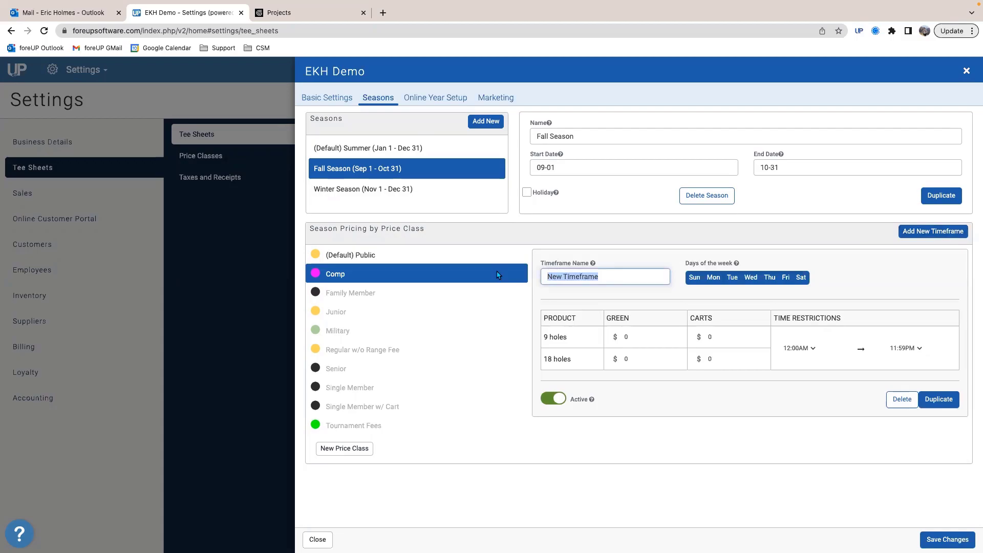
pyautogui.write('Comp')
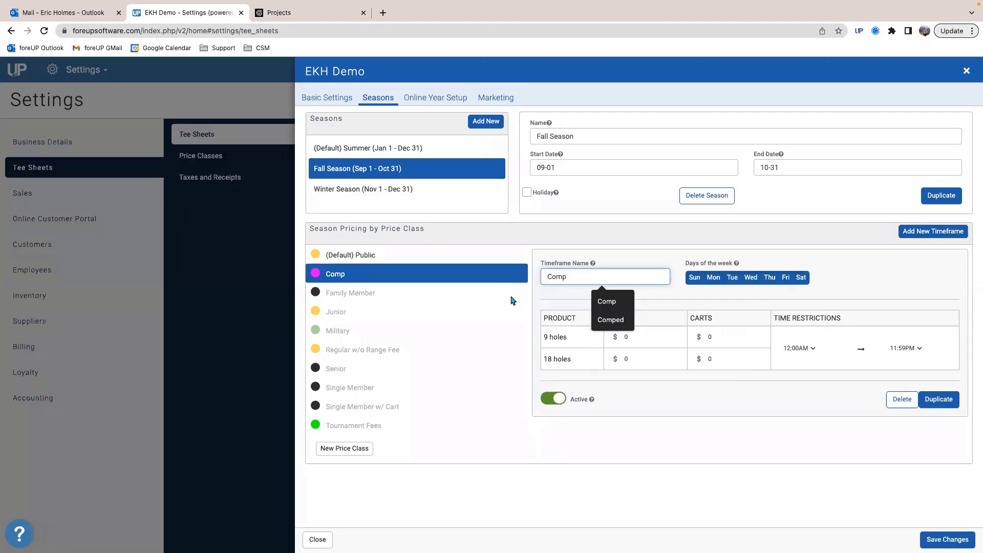
pyautogui.click(536, 303)
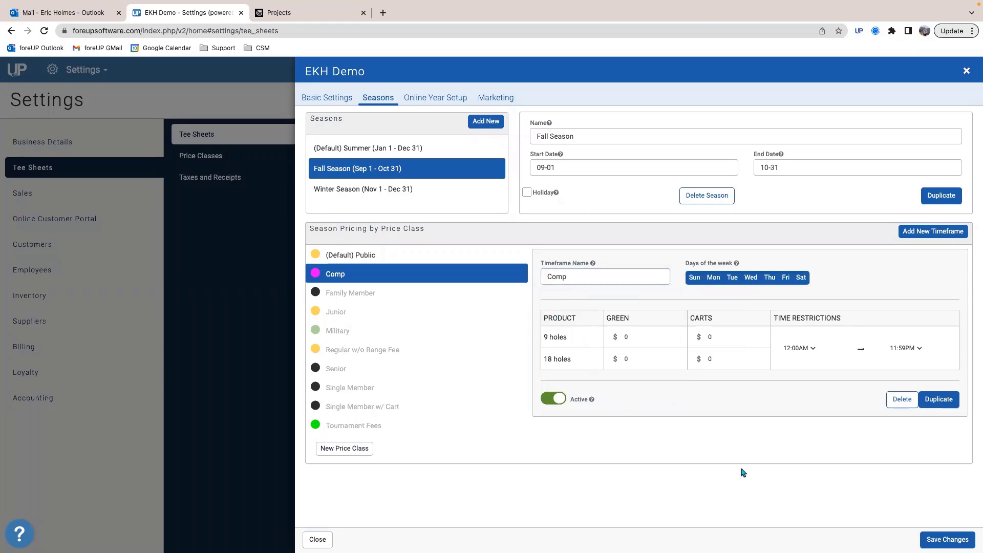
pyautogui.click(956, 541)
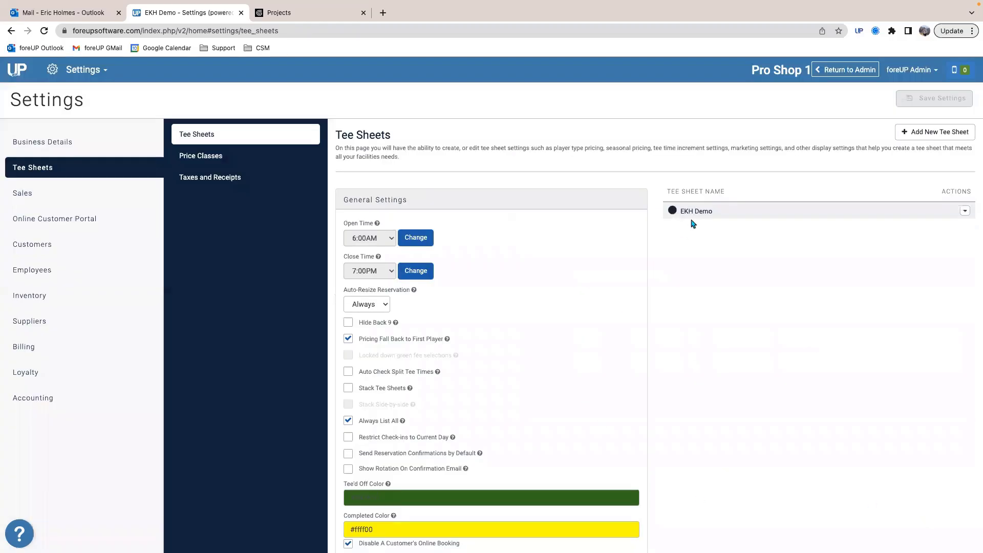
# Step: Reopen the Fall Season of the EKH Demo tee sheet and check the Comp price class timeframe
pyautogui.click(692, 211)
pyautogui.click(378, 97)
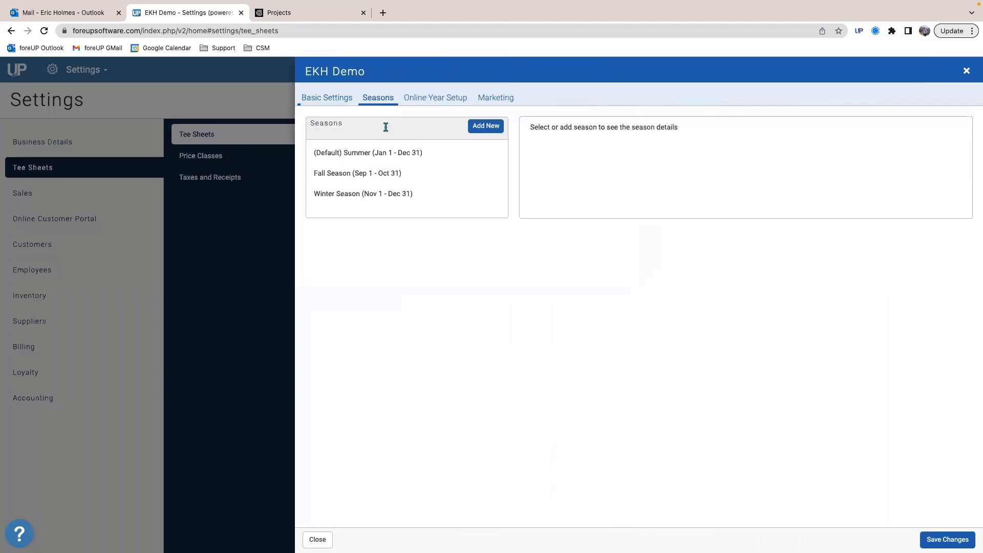
pyautogui.click(364, 173)
pyautogui.click(339, 271)
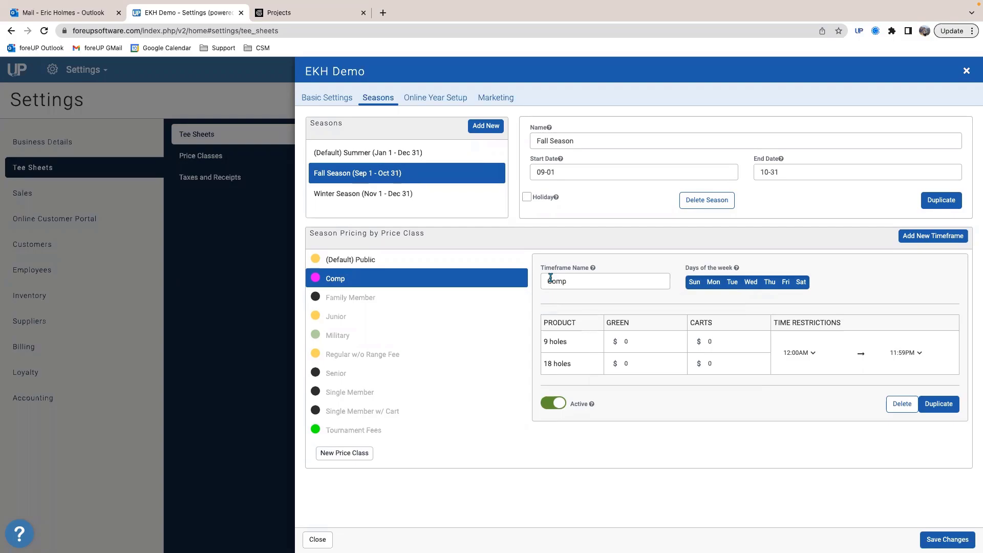
# Step: Add a timeframe named Junior Weekday to the Junior price class
pyautogui.click(344, 321)
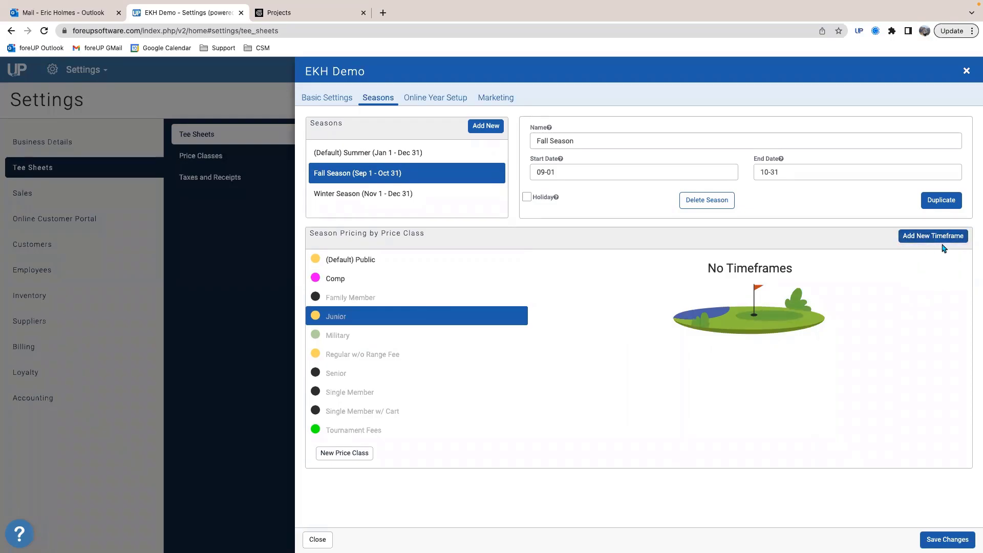
pyautogui.click(922, 239)
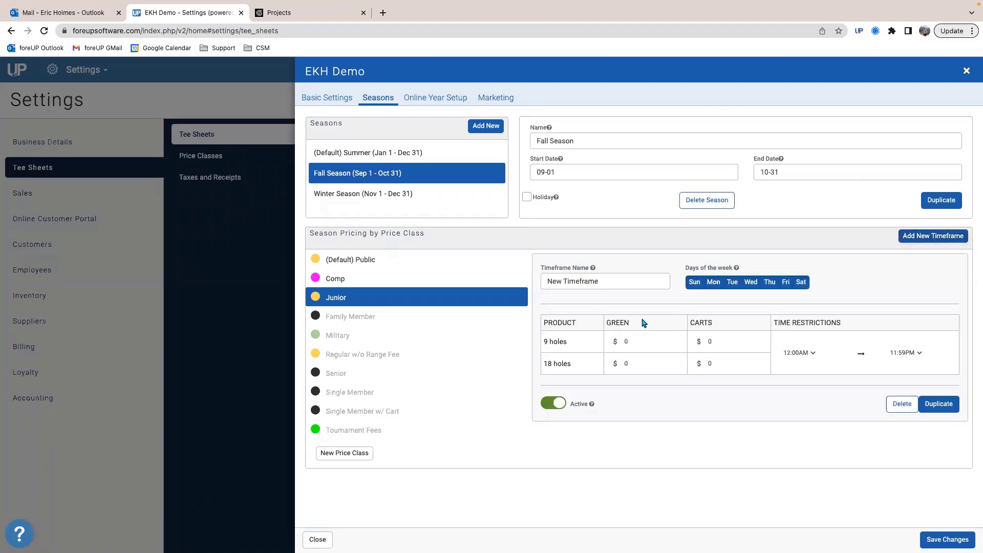
pyautogui.tripleClick(613, 282)
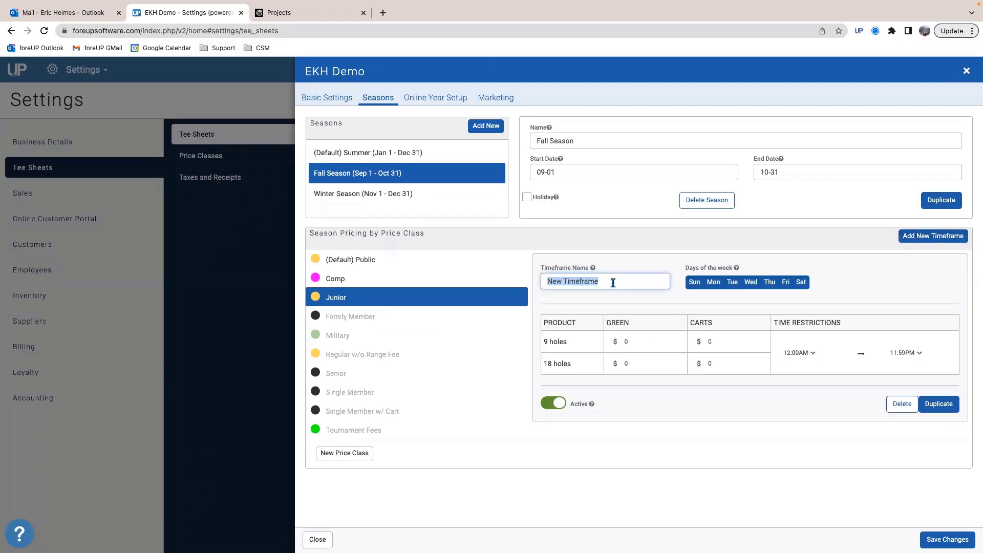
pyautogui.press('BackSpace')
pyautogui.write('Junior ')
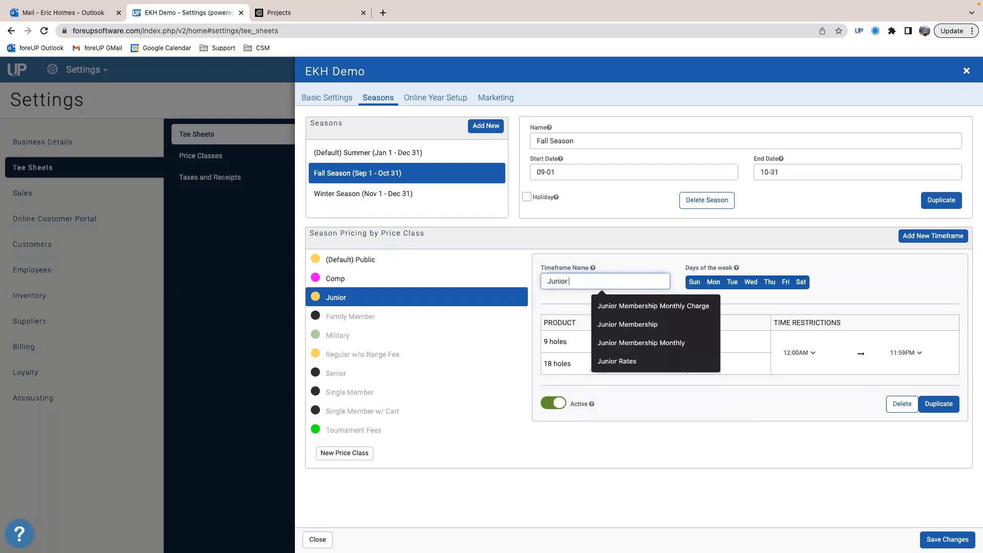
pyautogui.write('Weekday')
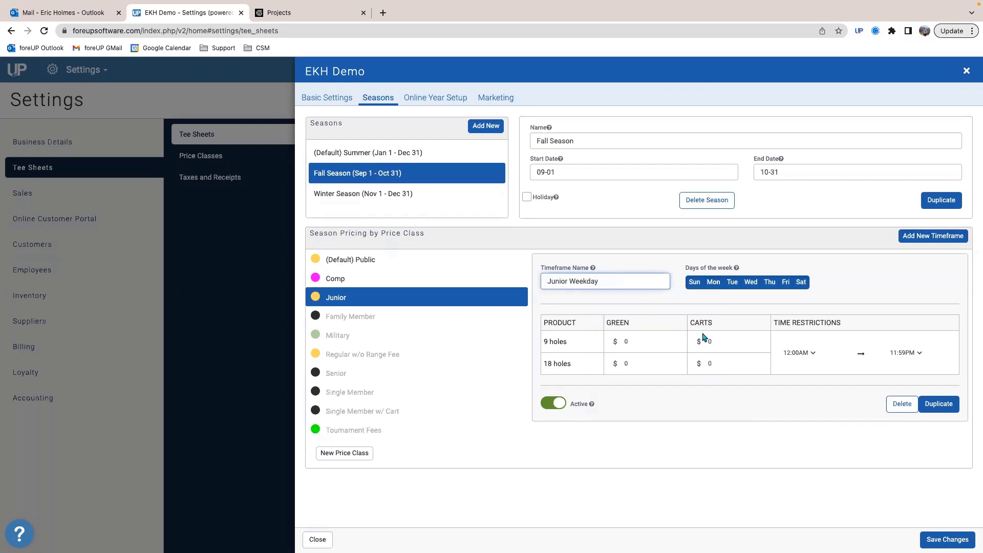
# Step: Remove Sunday, Friday and Saturday from the Junior Weekday timeframe so it covers Monday through Thursday
pyautogui.click(694, 282)
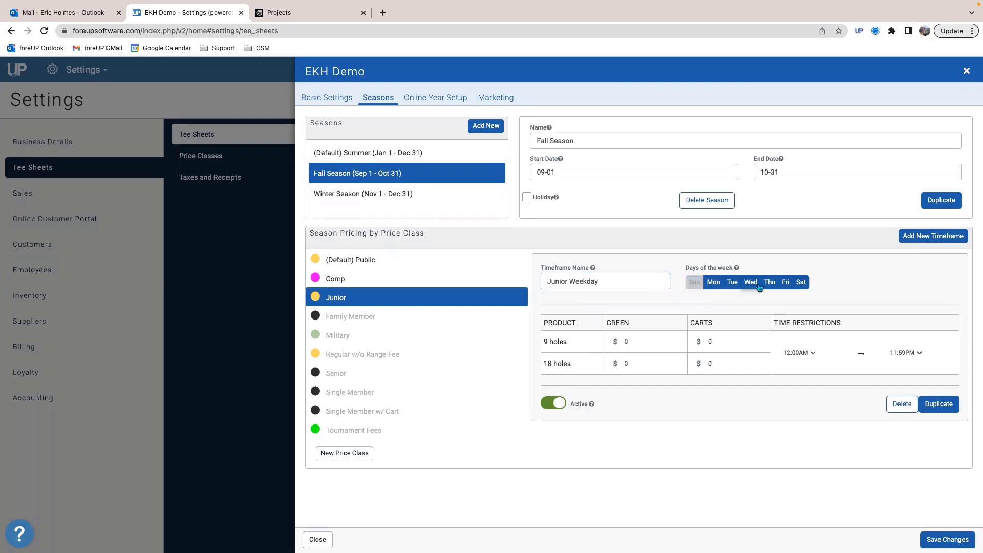
pyautogui.click(786, 282)
pyautogui.click(801, 282)
# Step: Set the Junior Weekday green fees to $5 for 9 holes and $10 for 18, with both cart fees at $10
pyautogui.click(635, 345)
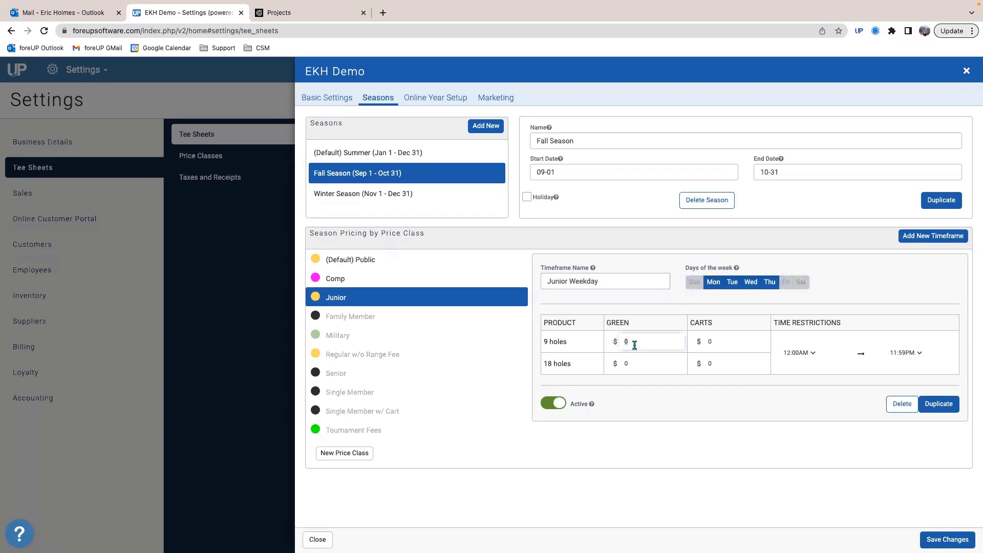
pyautogui.press('BackSpace')
pyautogui.write('5')
pyautogui.click(630, 362)
pyautogui.write('10')
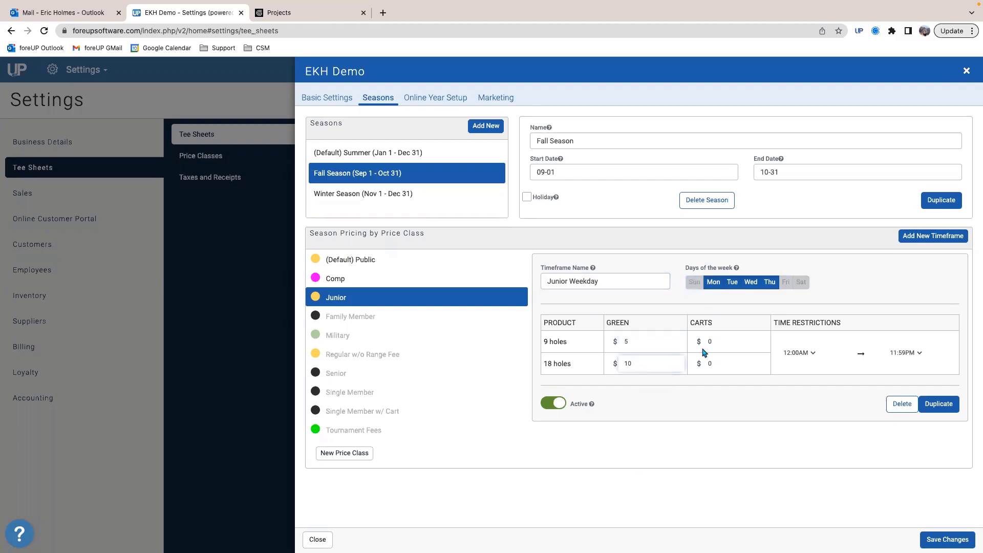
pyautogui.click(711, 343)
pyautogui.write('10')
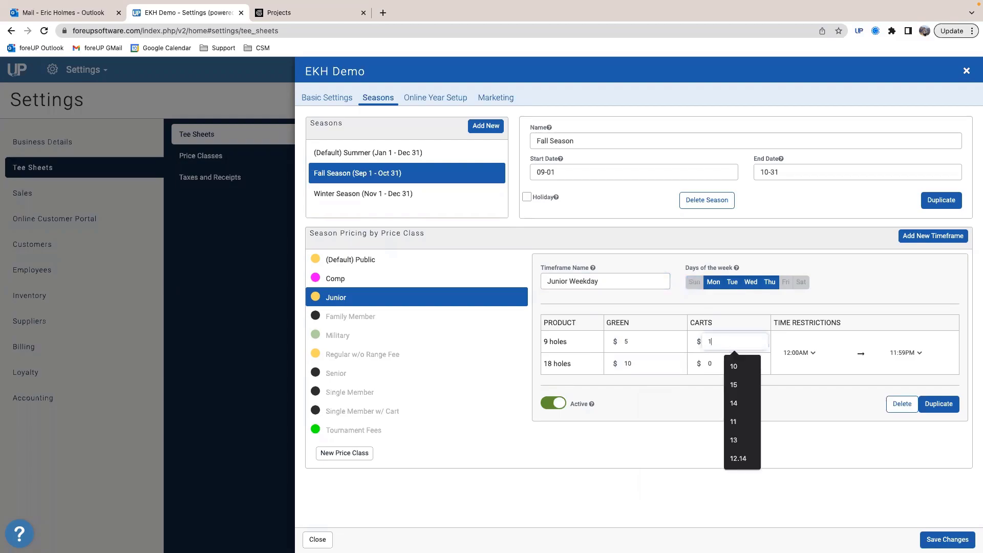
pyautogui.click(709, 362)
pyautogui.write('10')
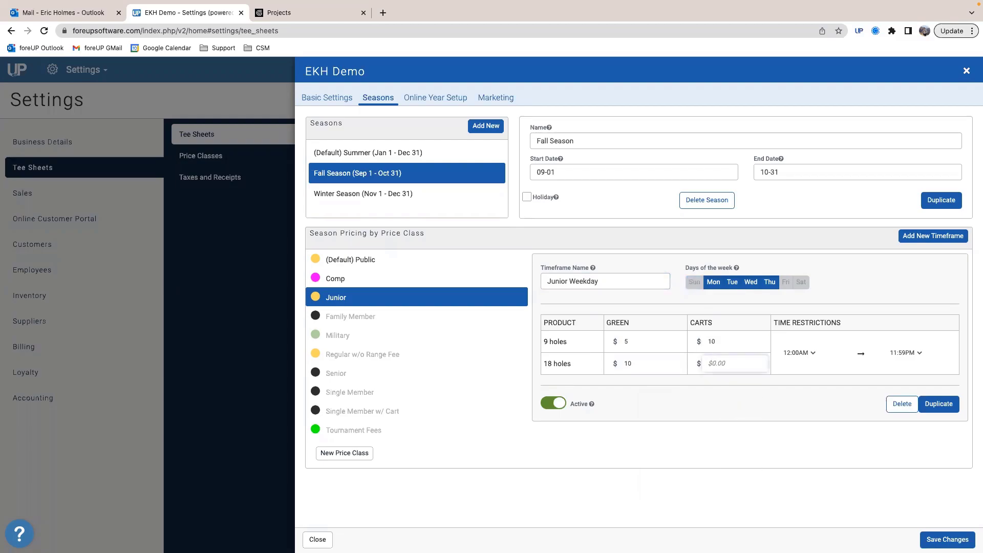
pyautogui.click(645, 389)
# Step: Add a second Junior timeframe and name it Junior Weekend
pyautogui.click(921, 239)
pyautogui.tripleClick(604, 455)
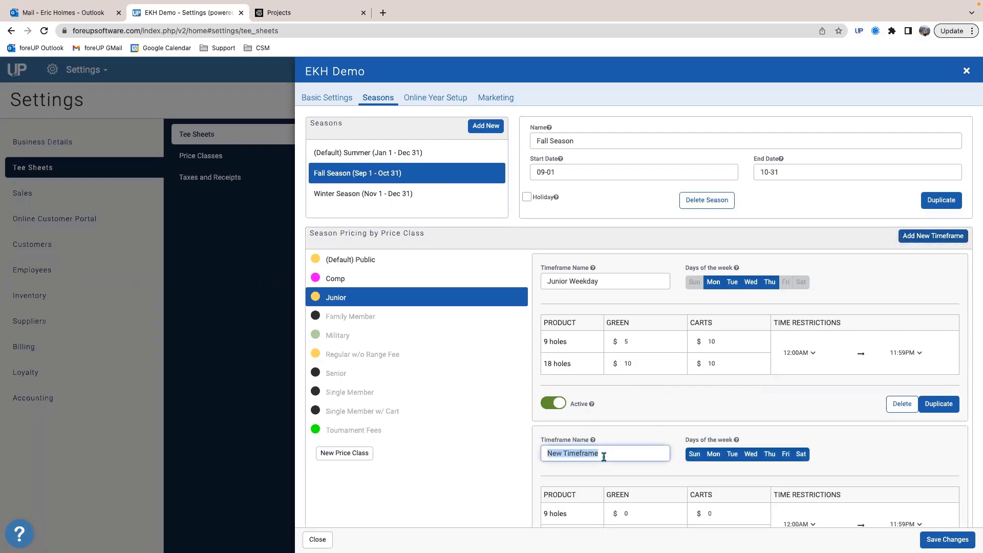
pyautogui.write('Junior ')
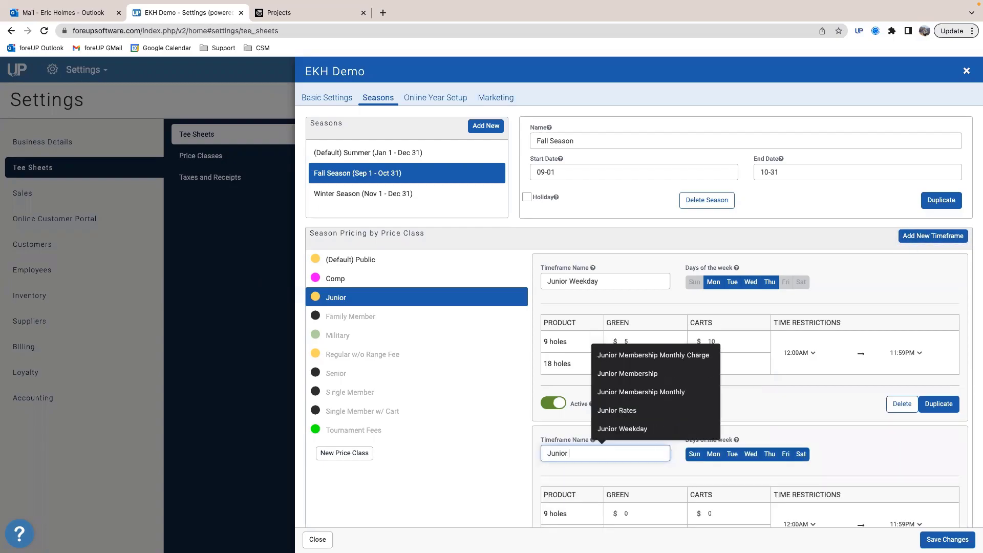
pyautogui.write('Weekend')
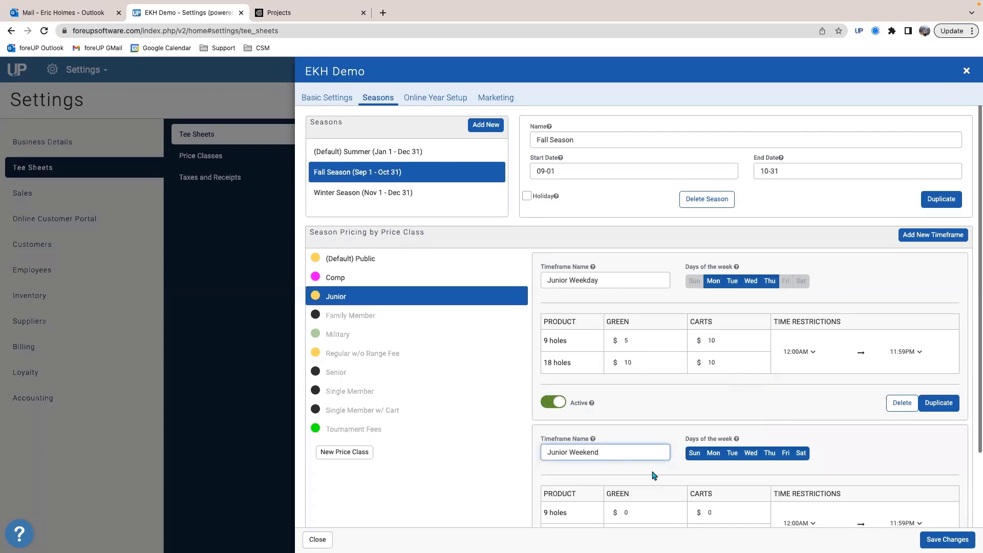
# Step: Remove Monday through Thursday from the Junior Weekend timeframe so it covers Friday, Saturday and Sunday
pyautogui.scroll(-2, 635, 476)
pyautogui.click(721, 365)
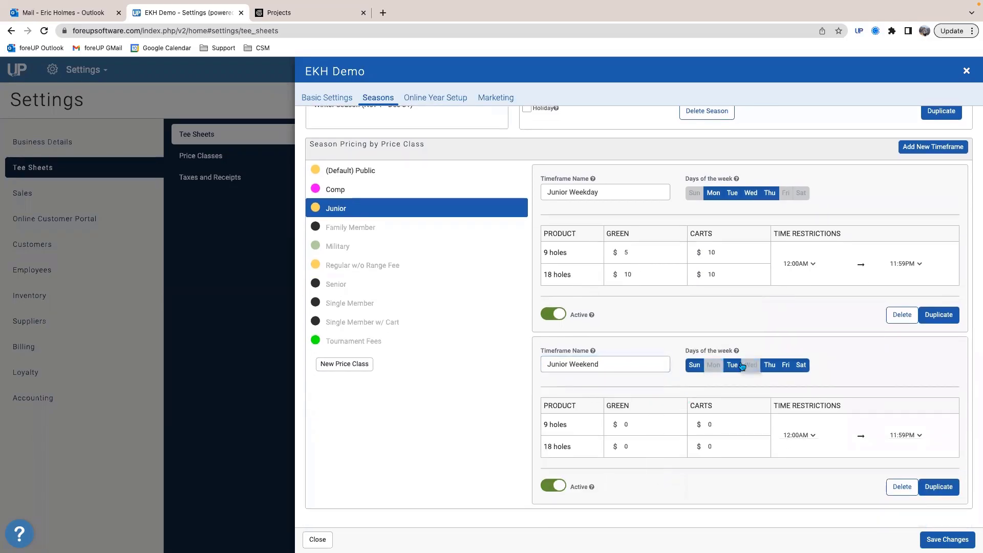
pyautogui.click(732, 365)
pyautogui.click(750, 365)
pyautogui.click(769, 364)
# Step: Set the Junior Weekend green fees to $10 for 9 holes and $15 for 18, with both cart fees at $10
pyautogui.click(632, 423)
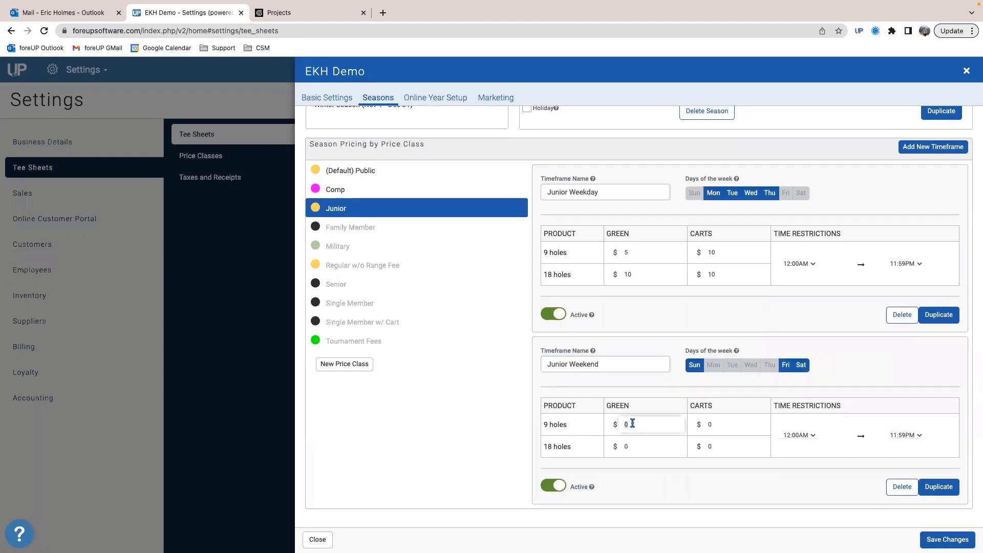
pyautogui.write('10')
pyautogui.click(627, 446)
pyautogui.write('15')
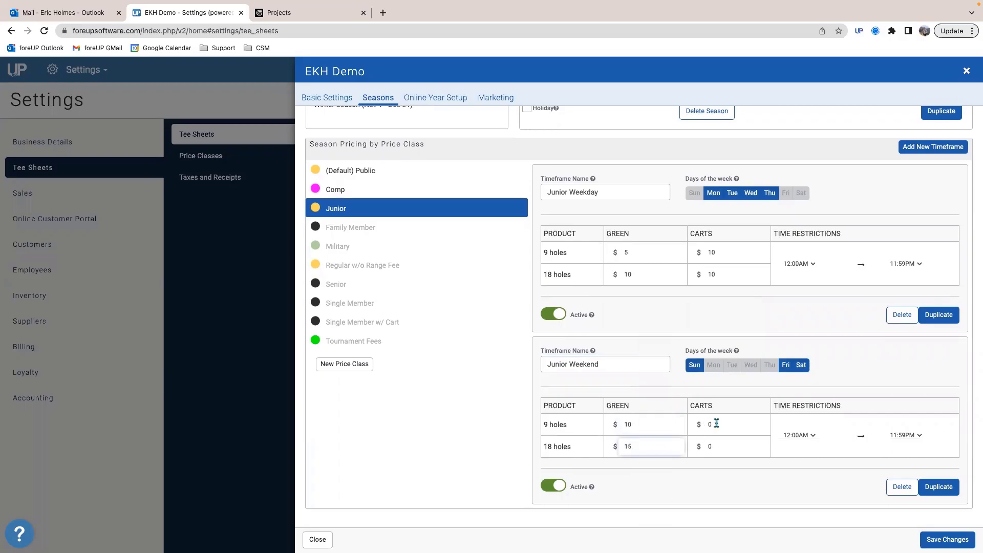
pyautogui.click(716, 423)
pyautogui.write('10')
pyautogui.click(711, 446)
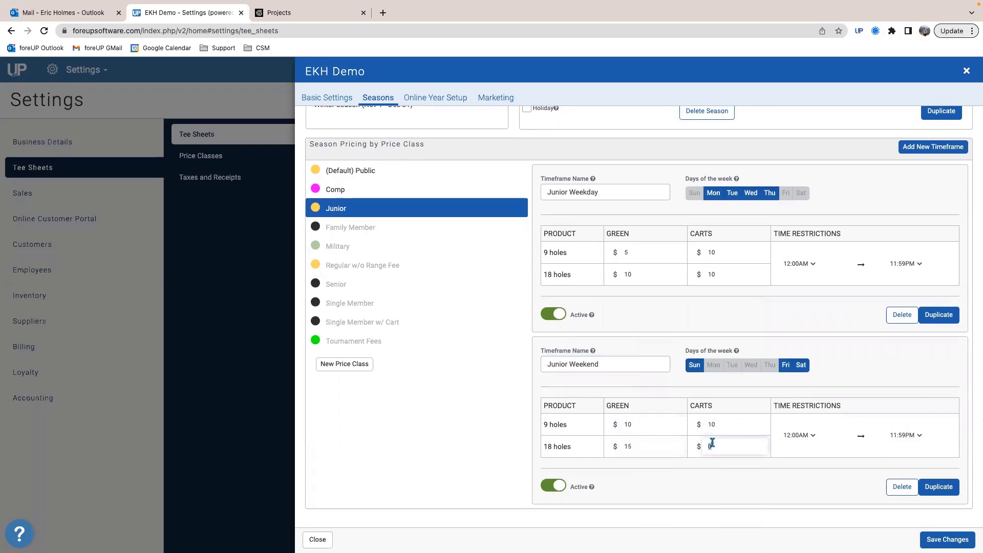
pyautogui.write('10')
pyautogui.click(798, 393)
# Step: Rename the Junior Weekday timeframe to Junior Weekday Morning and set its end time to 2:00PM
pyautogui.click(610, 194)
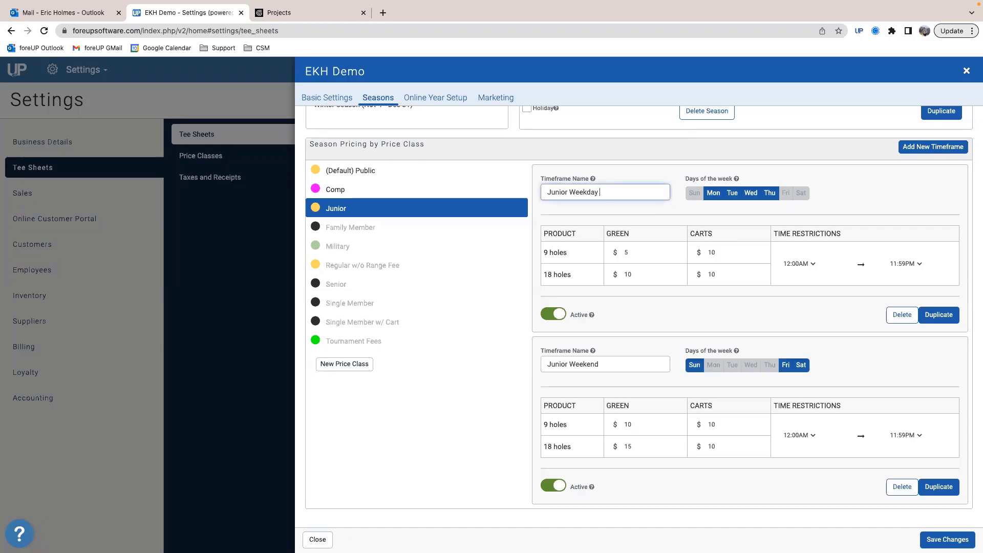
pyautogui.click(904, 264)
pyautogui.scroll(5, 903, 108)
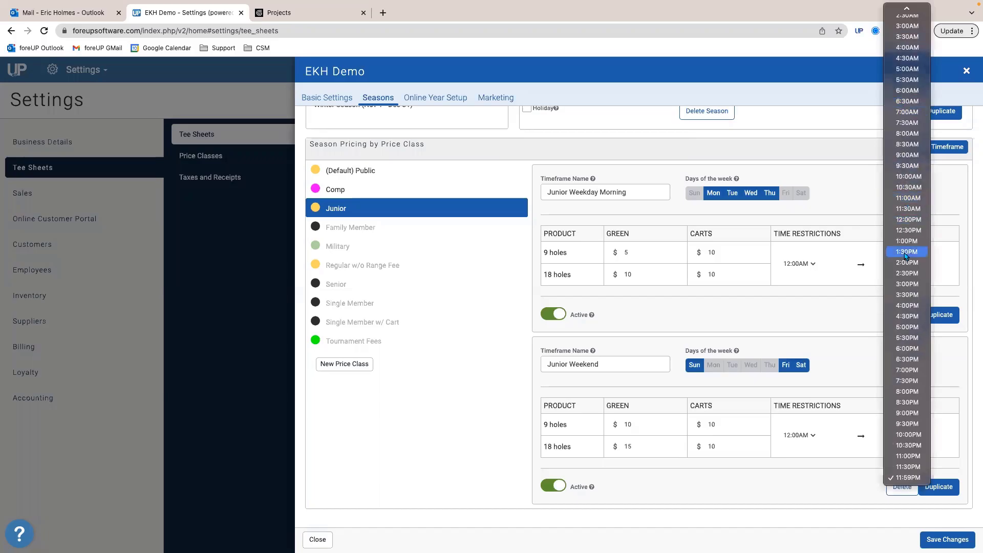
pyautogui.click(907, 264)
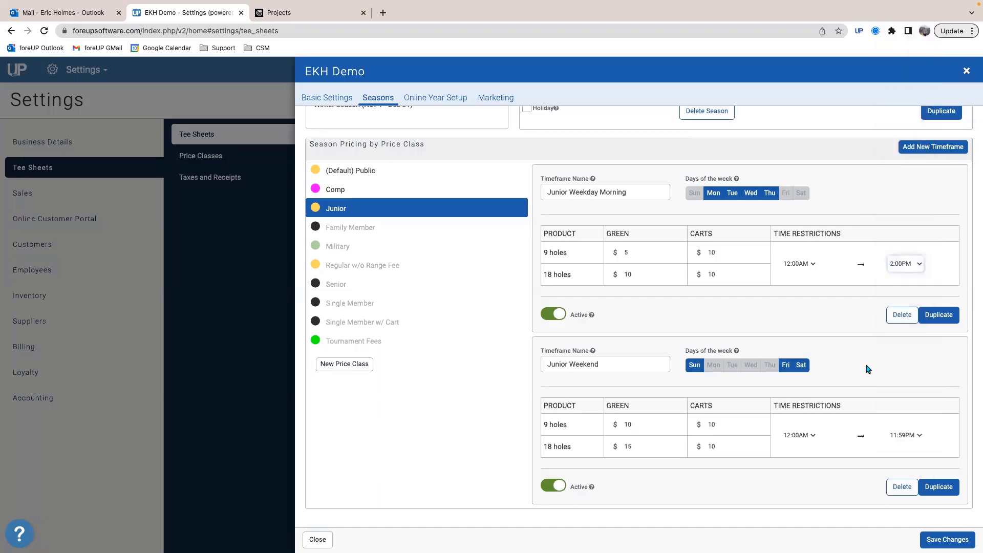
# Step: Set the Junior Weekend timeframe's end time to 2:00PM and rename it Junior Weekend Morning
pyautogui.click(912, 435)
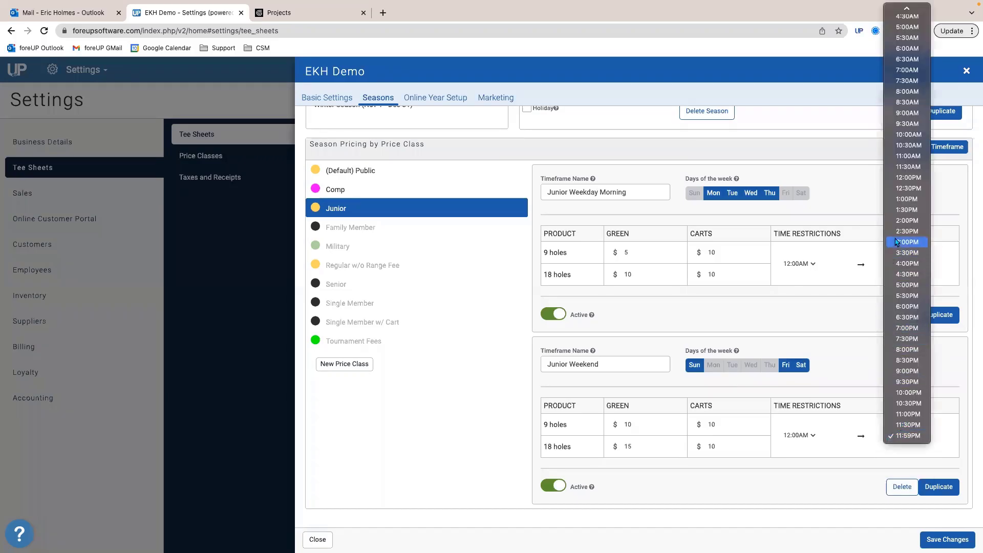
pyautogui.click(907, 221)
pyautogui.click(607, 365)
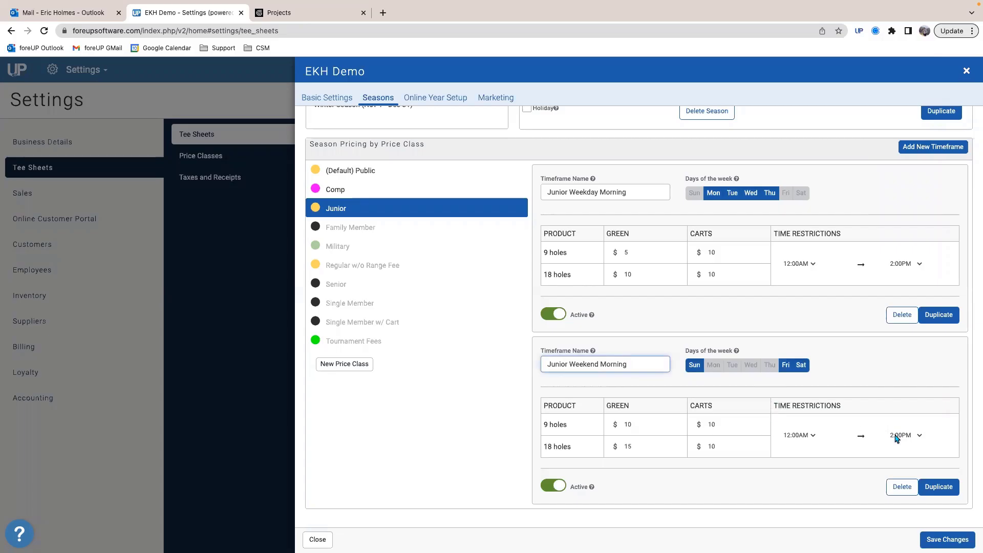
pyautogui.click(828, 360)
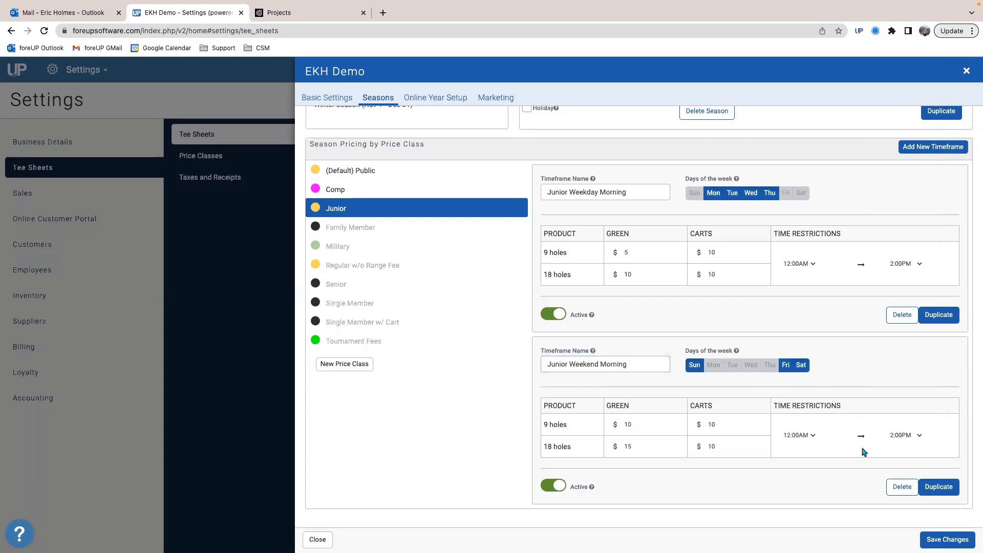
# Step: Add a Junior timeframe named Junior Twilight to the Fall Season, starting at 2:00PM
pyautogui.click(917, 147)
pyautogui.scroll(-5, 707, 341)
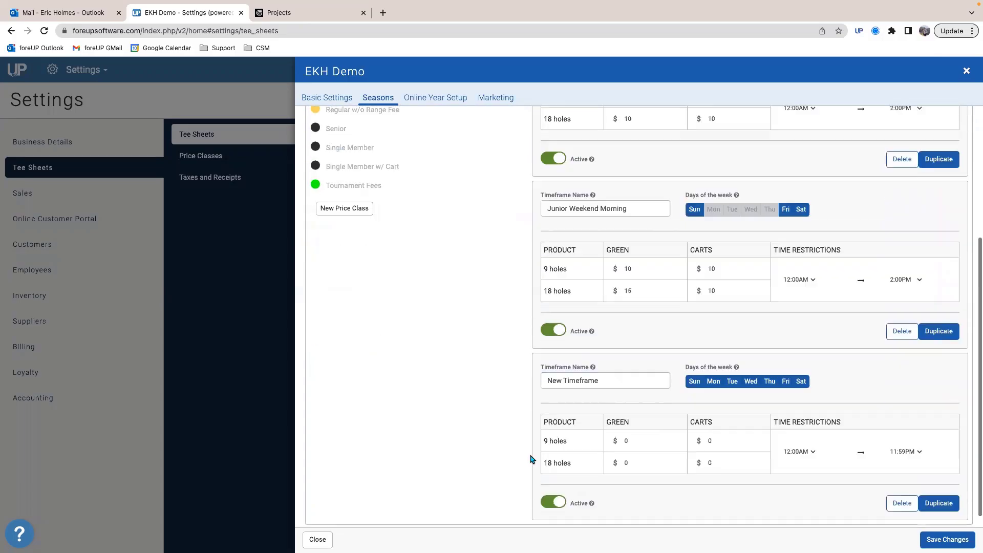
pyautogui.tripleClick(597, 364)
pyautogui.write('J')
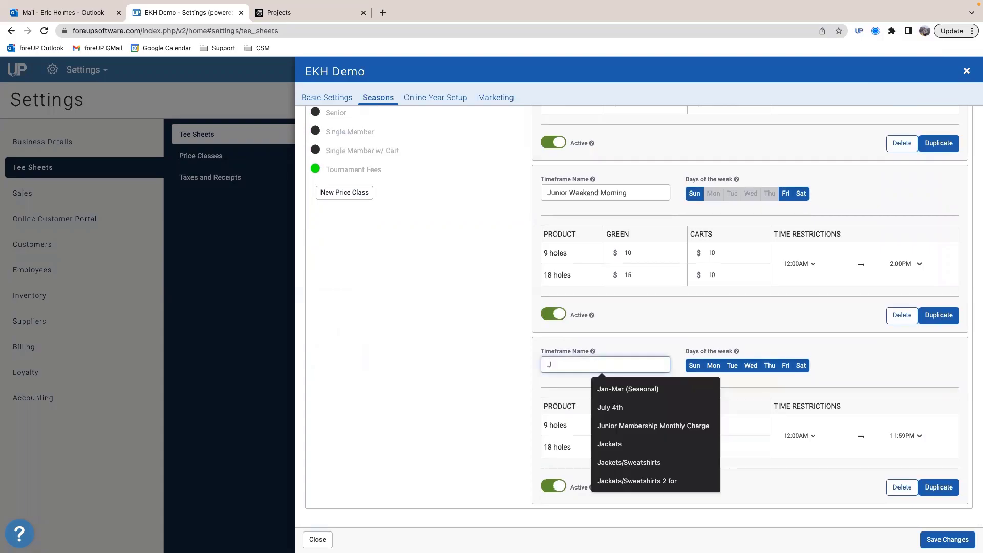
pyautogui.write('unior Twi')
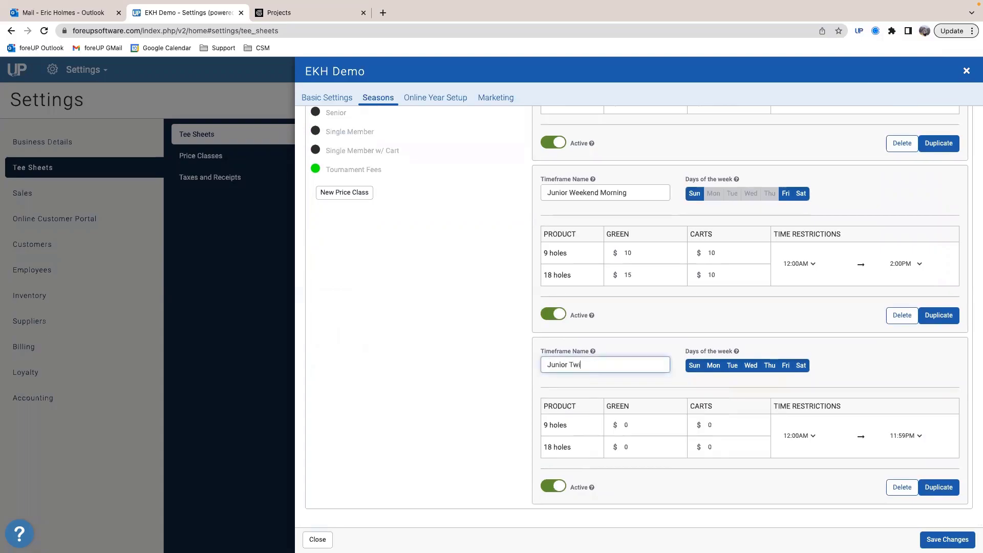
pyautogui.write('ght')
pyautogui.click(810, 438)
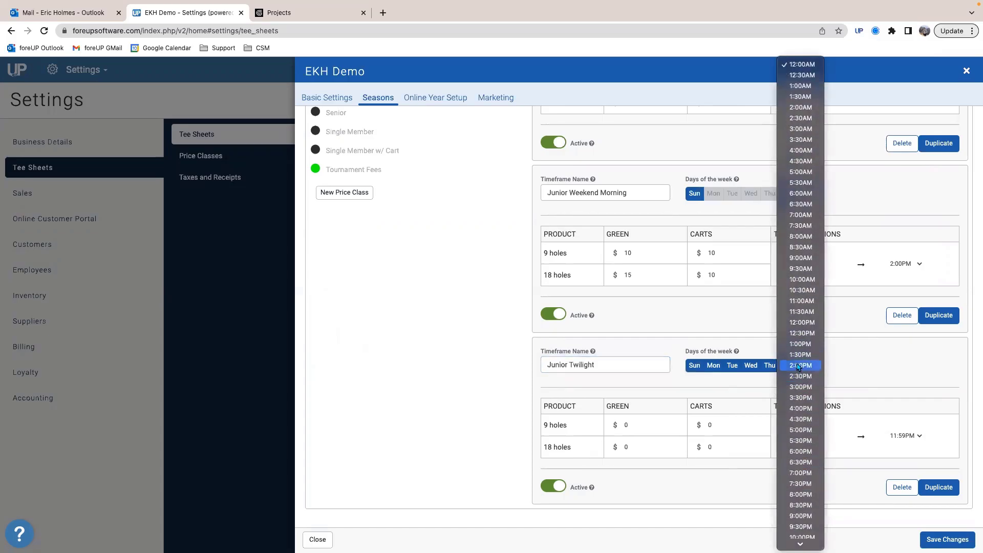
pyautogui.click(811, 365)
# Step: Set the Junior Twilight green and cart fees to $5 for both 9 and 18 holes, and save the changes
pyautogui.click(643, 425)
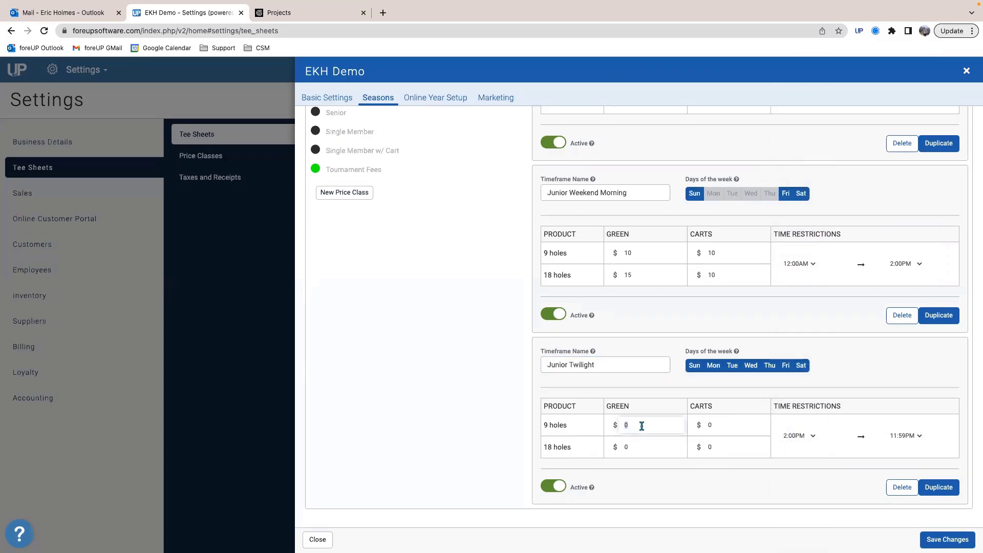
pyautogui.write('5')
pyautogui.click(625, 446)
pyautogui.write('5')
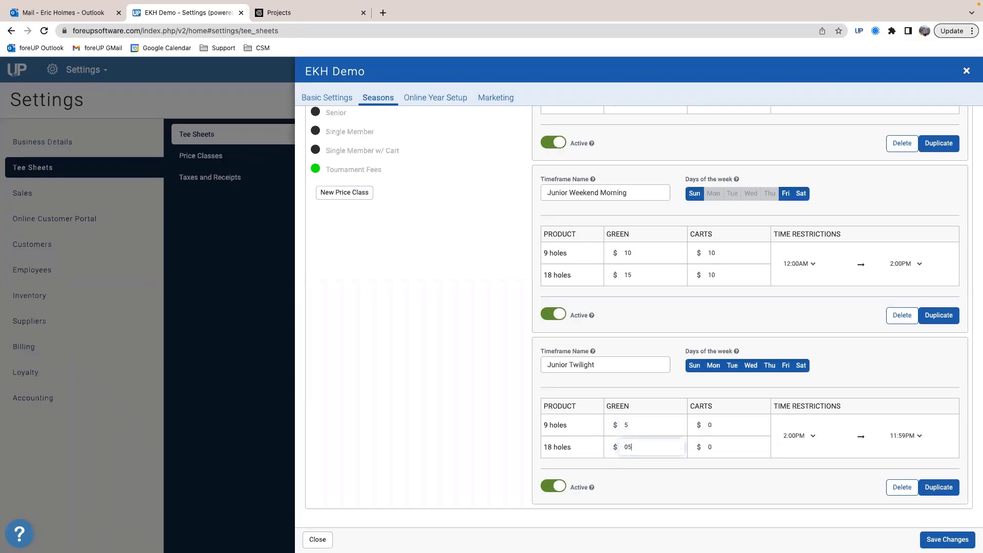
pyautogui.click(711, 424)
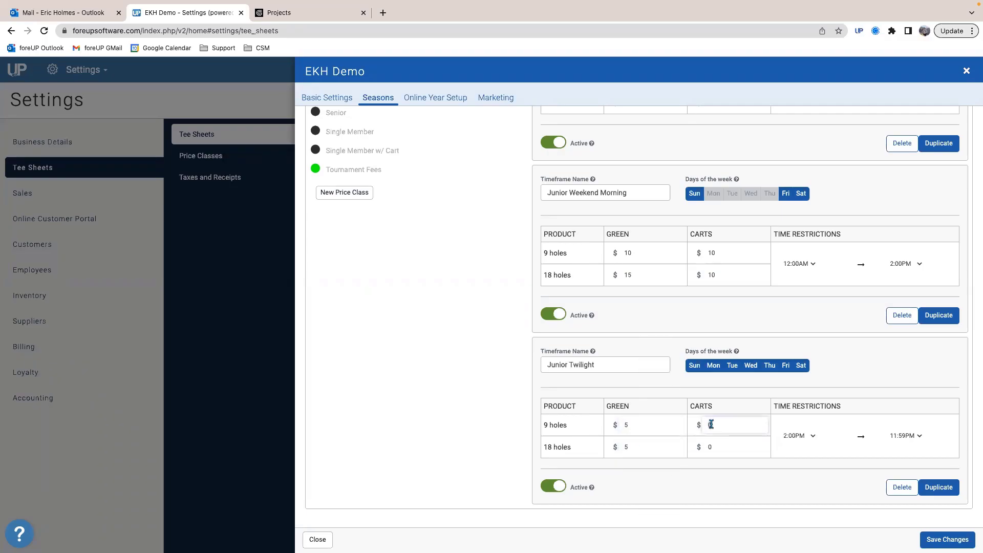
pyautogui.doubleClick(712, 449)
pyautogui.write('5')
pyautogui.click(667, 445)
pyautogui.click(728, 446)
pyautogui.click(761, 474)
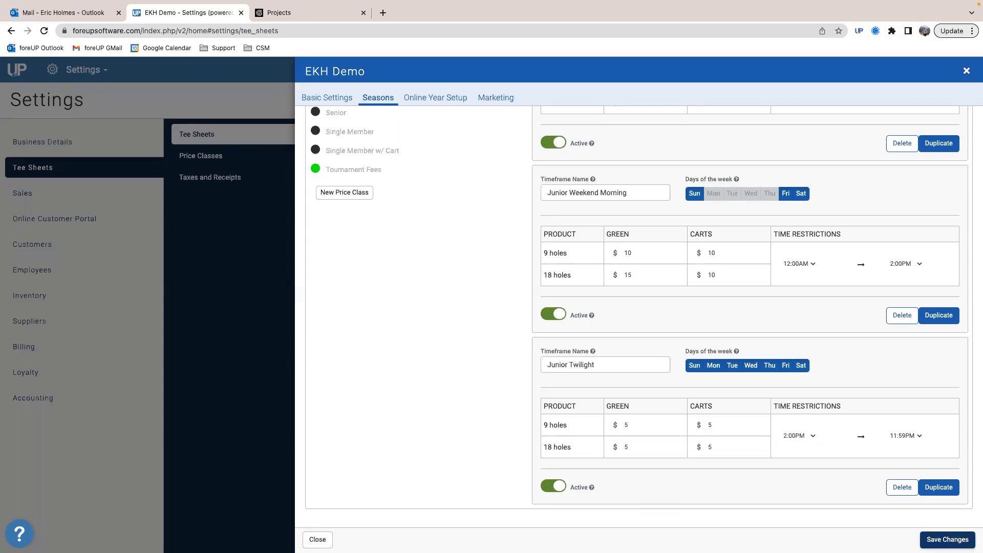
pyautogui.click(948, 539)
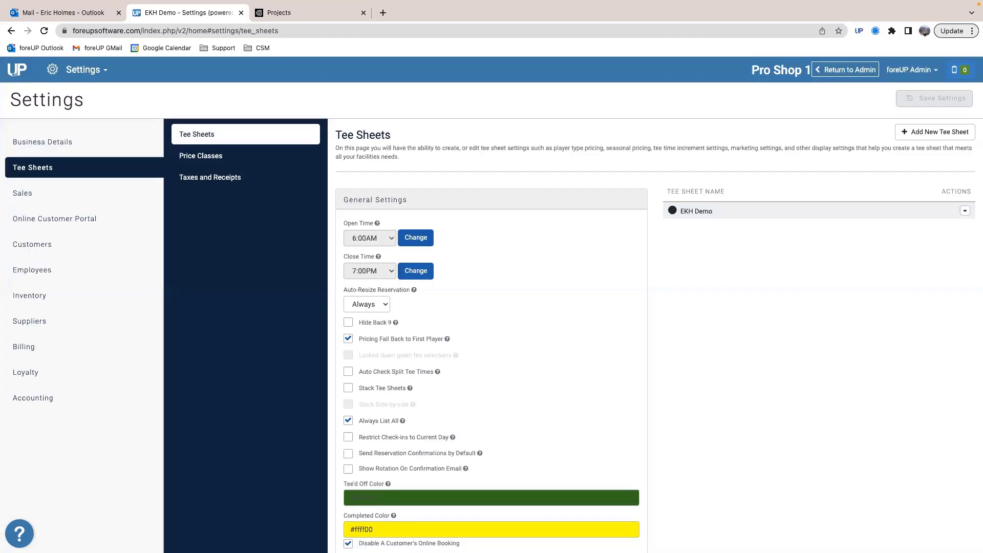
# Step: Reopen the EKH Demo tee sheet's Fall Season and review the Junior price class timeframes
pyautogui.click(715, 212)
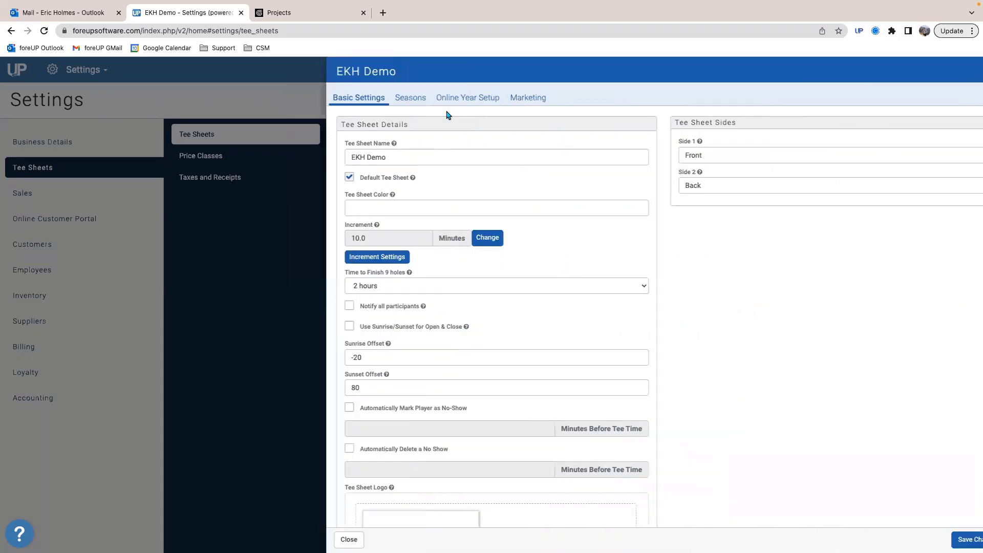
pyautogui.click(374, 100)
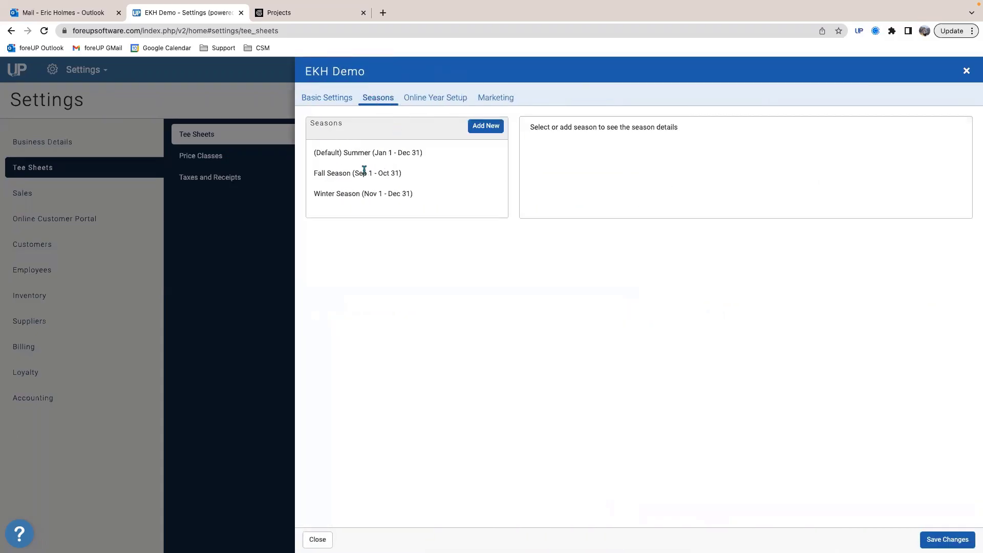
pyautogui.click(361, 170)
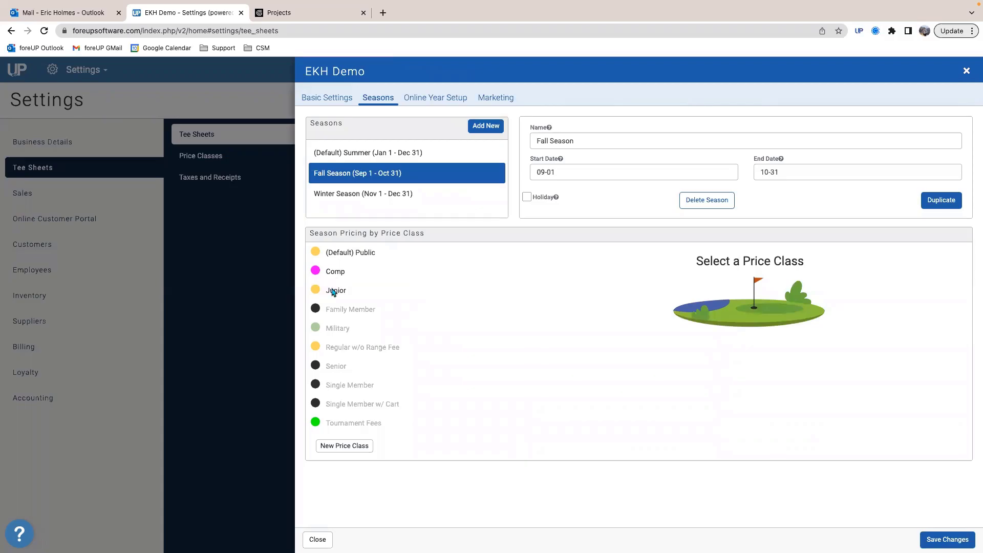
pyautogui.click(334, 291)
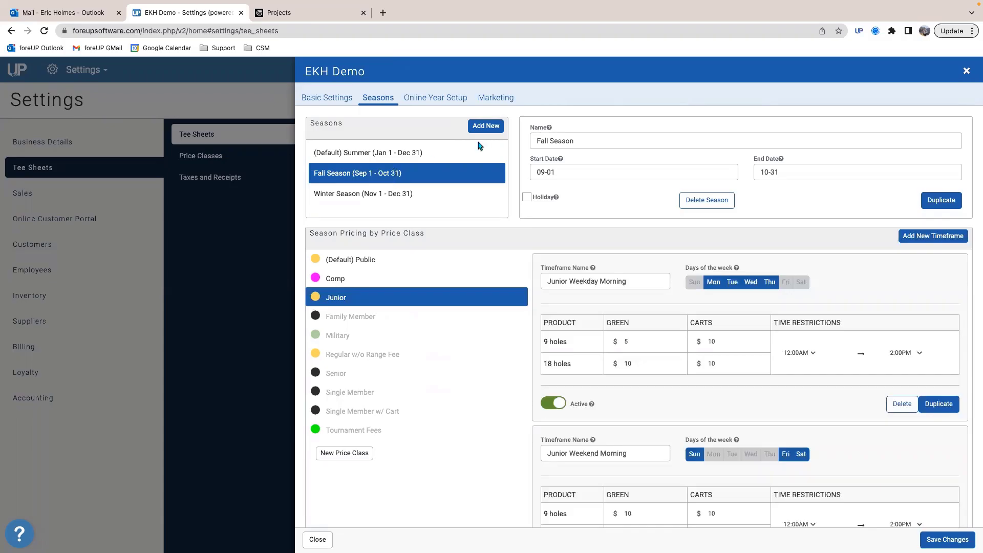
# Step: Add a new season named 4th of July and display its default Public pricing
pyautogui.click(488, 126)
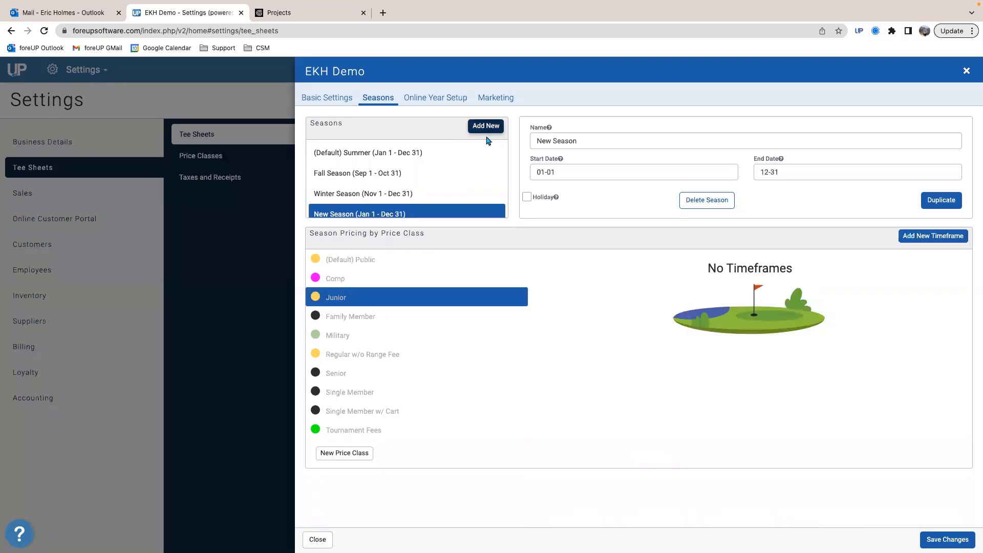
pyautogui.scroll(-1, 440, 231)
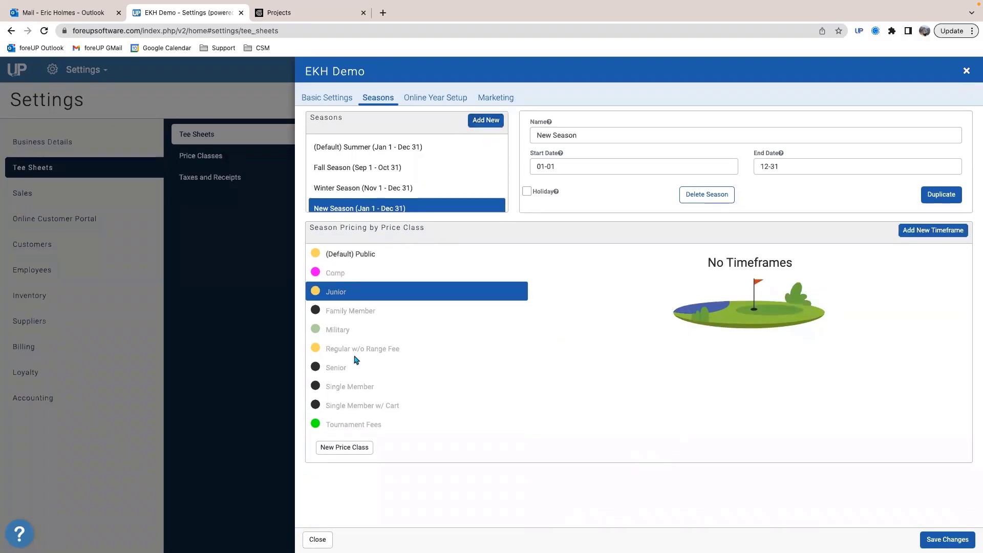
pyautogui.click(364, 253)
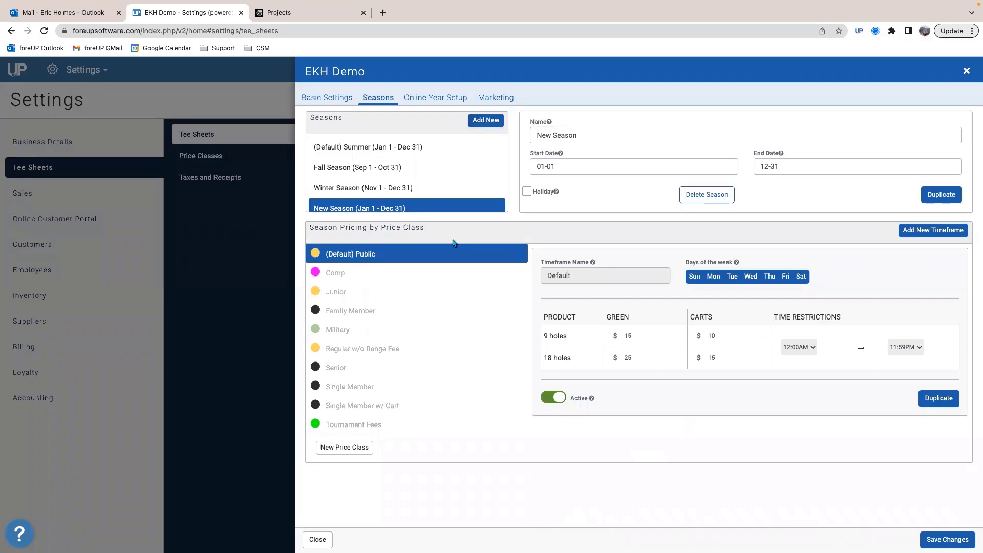
pyautogui.scroll(1, 533, 200)
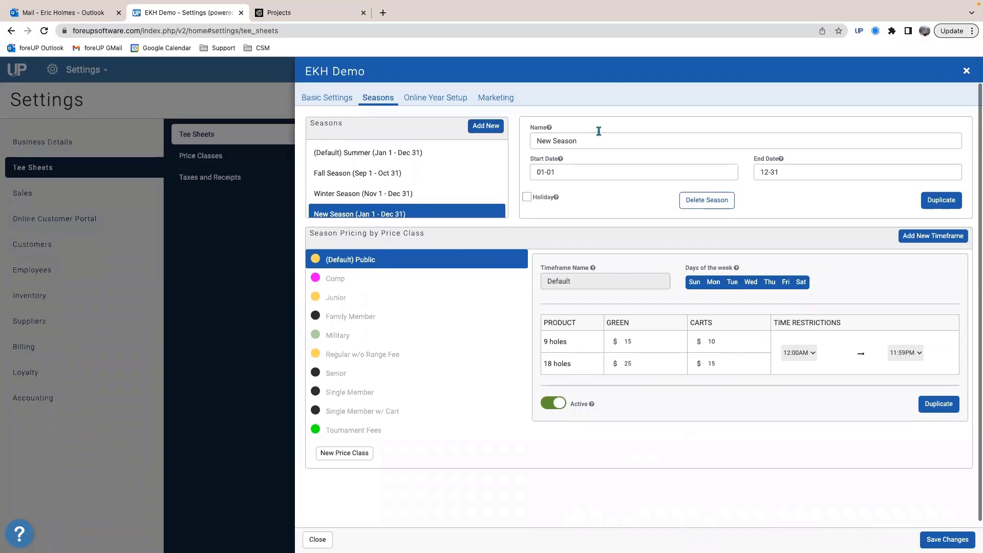
pyautogui.tripleClick(594, 138)
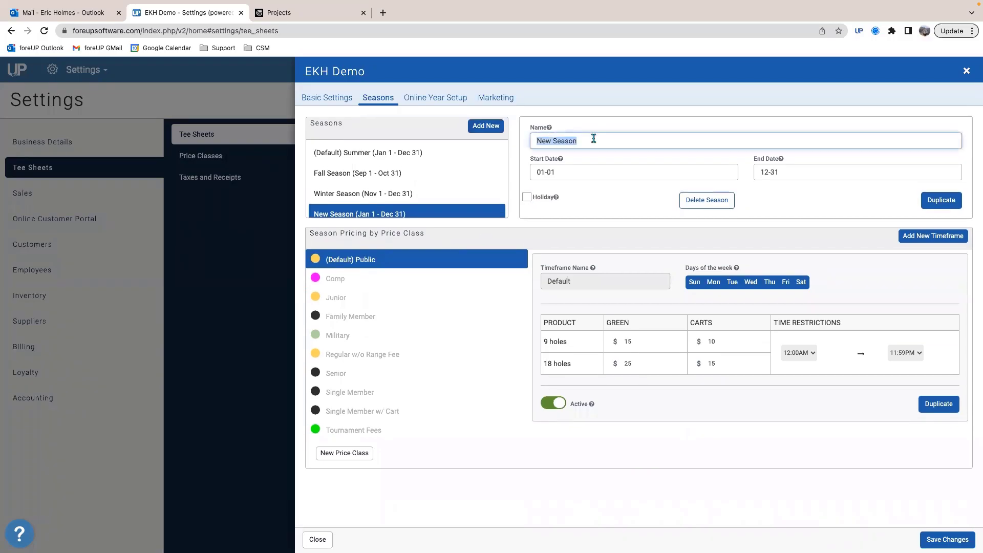
pyautogui.write('4th of Jul')
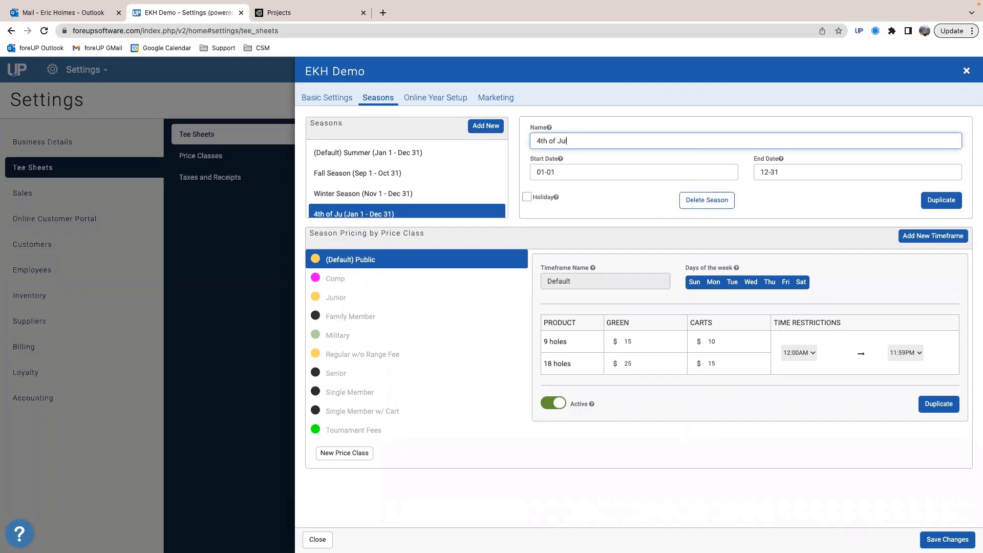
pyautogui.write('y')
# Step: Set the 4th of July season's start and end dates to 07-04 and mark it as a holiday
pyautogui.click(565, 170)
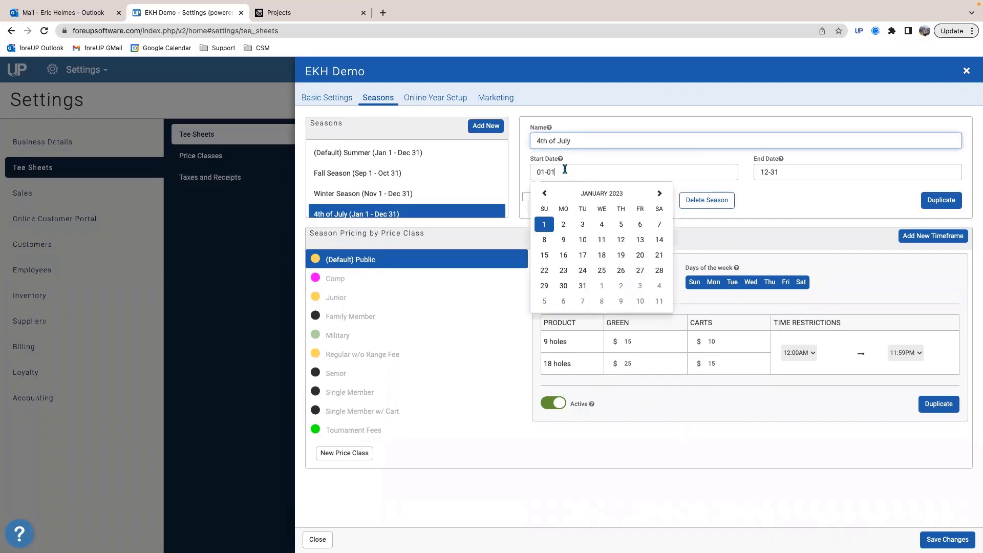
pyautogui.click(660, 193)
pyautogui.click(660, 193)
pyautogui.click(660, 194)
pyautogui.click(660, 193)
pyautogui.click(661, 194)
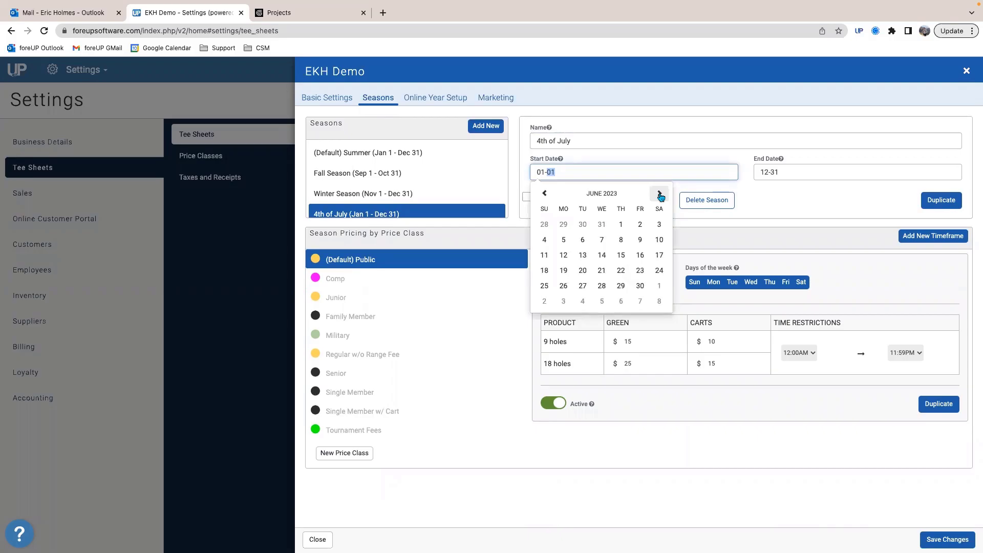
pyautogui.click(662, 193)
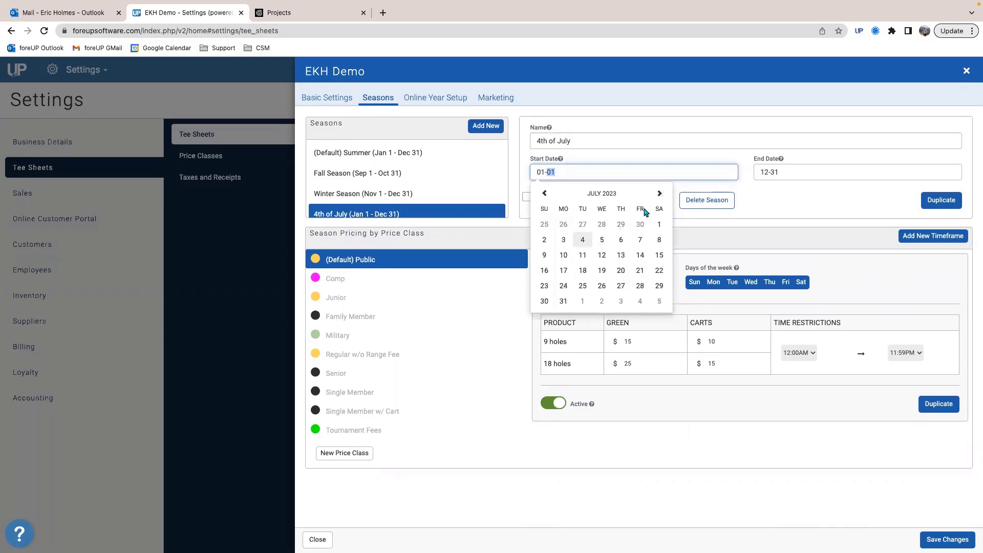
pyautogui.click(583, 240)
pyautogui.click(814, 173)
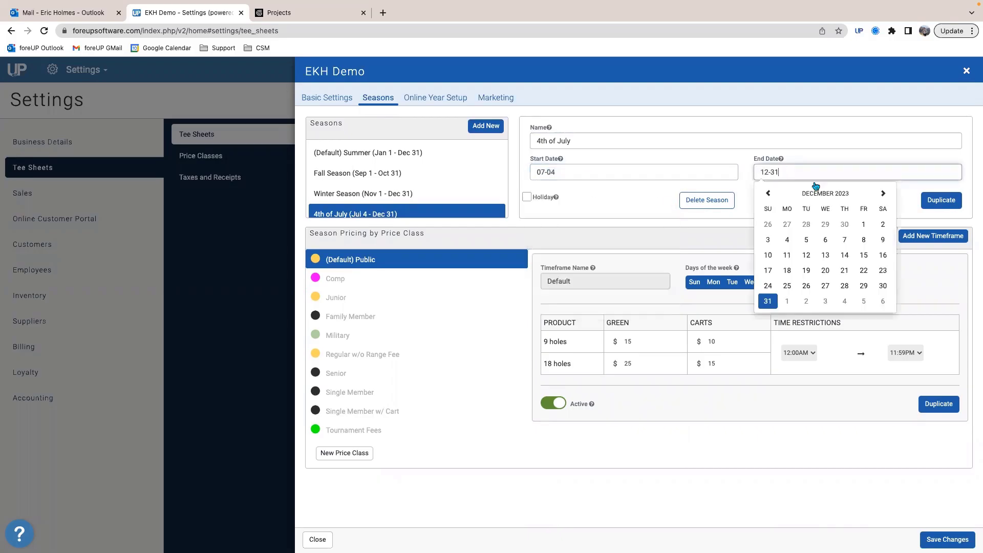
pyautogui.click(887, 194)
pyautogui.click(887, 194)
pyautogui.click(887, 195)
pyautogui.click(887, 194)
pyautogui.click(888, 195)
pyautogui.click(889, 195)
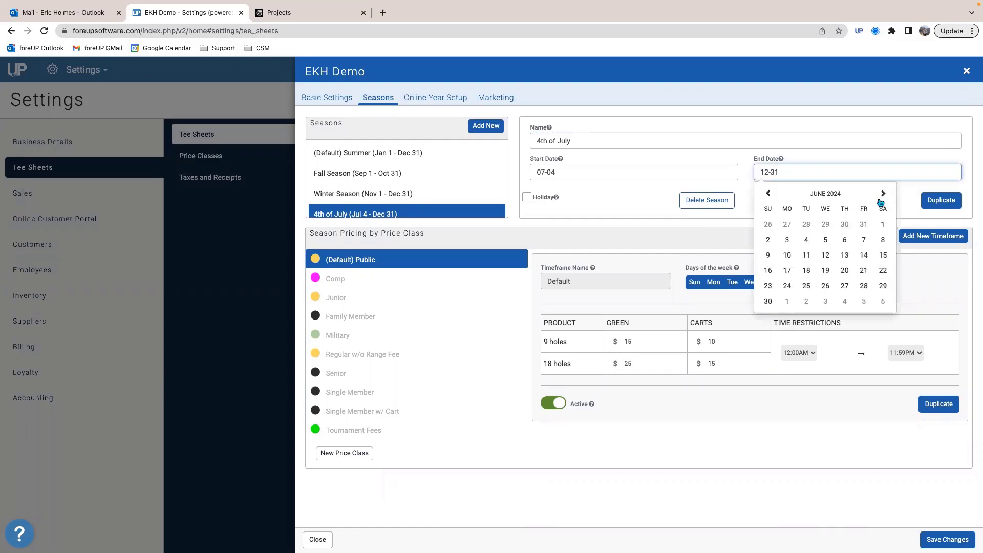
pyautogui.click(889, 195)
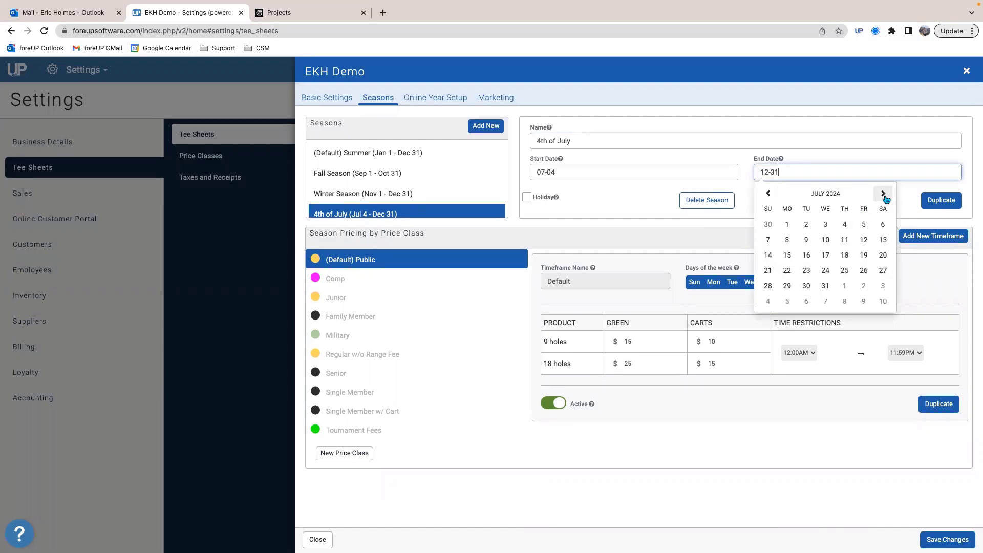
pyautogui.click(845, 225)
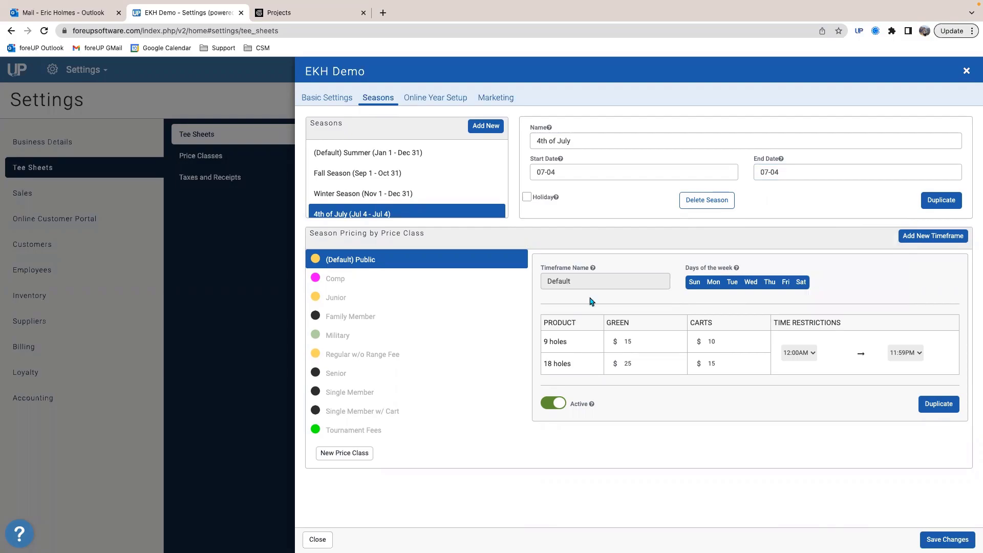
pyautogui.scroll(-1, 592, 301)
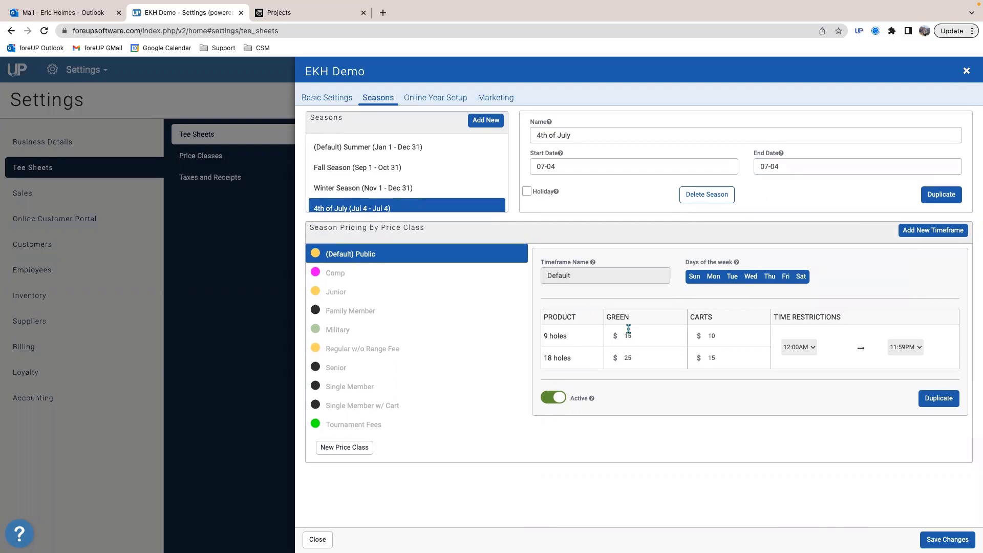
pyautogui.click(527, 190)
pyautogui.click(526, 190)
# Step: Set the holiday's Public fees to $30 green and $20 cart for 9 holes and $60 green for 18, and save the changes
pyautogui.doubleClick(635, 330)
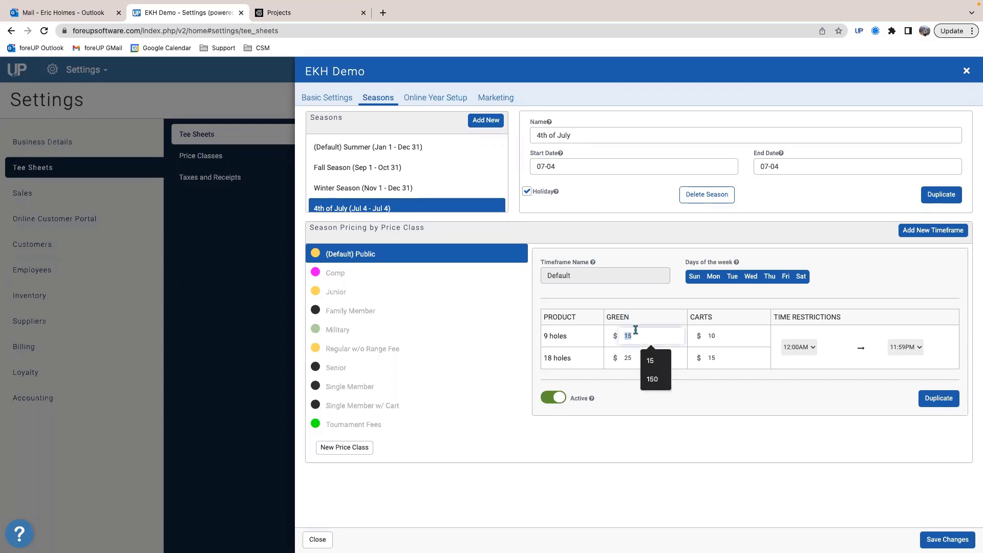
pyautogui.write('30')
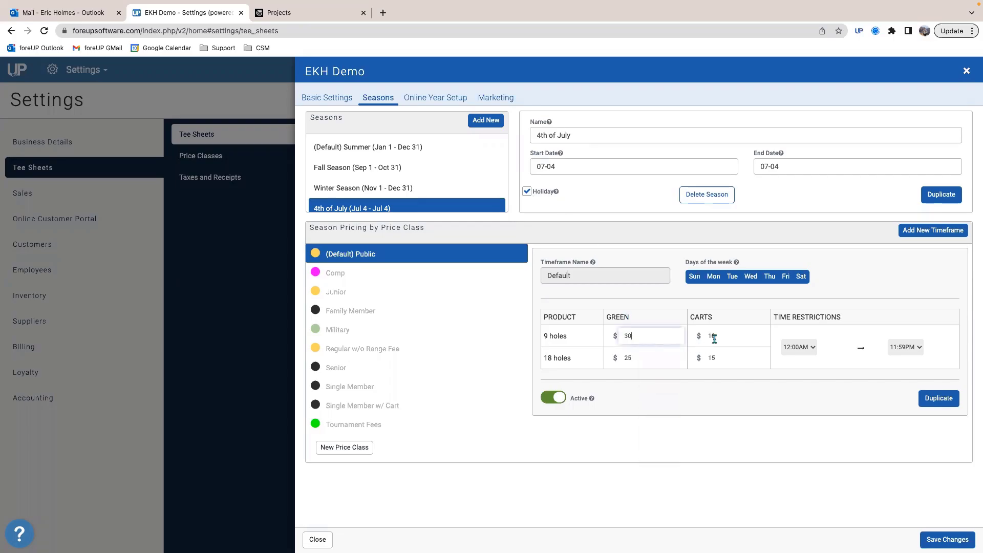
pyautogui.doubleClick(714, 337)
pyautogui.write('20')
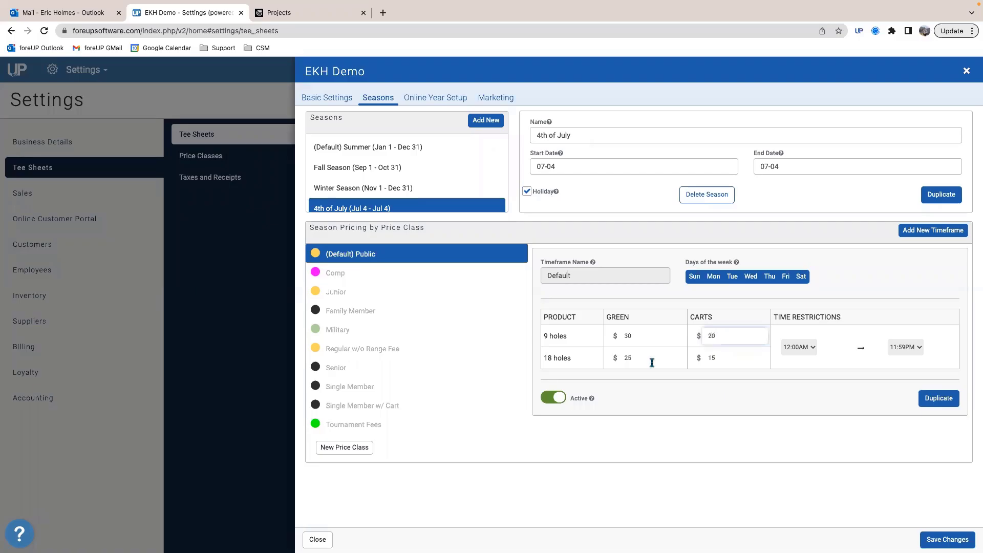
pyautogui.doubleClick(636, 357)
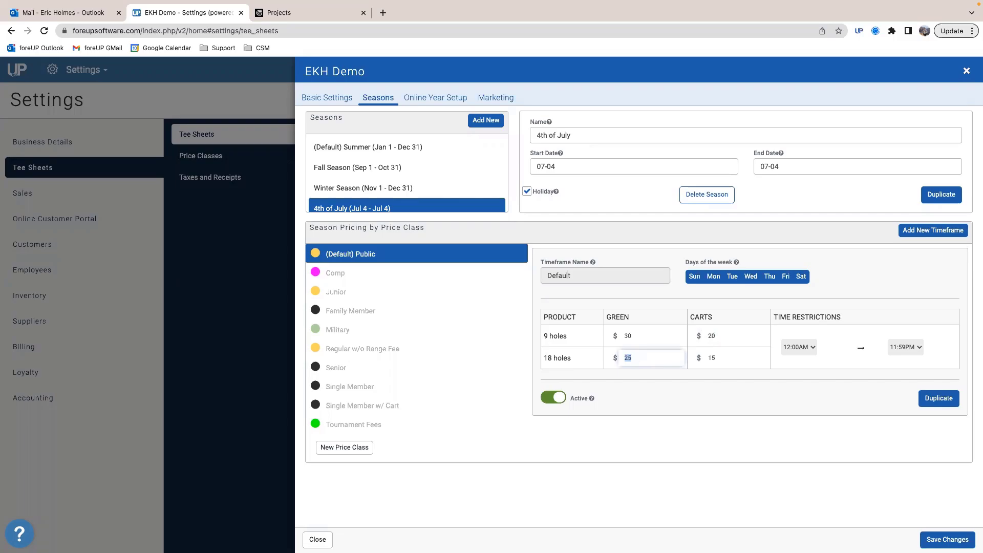
pyautogui.write('60')
pyautogui.doubleClick(719, 359)
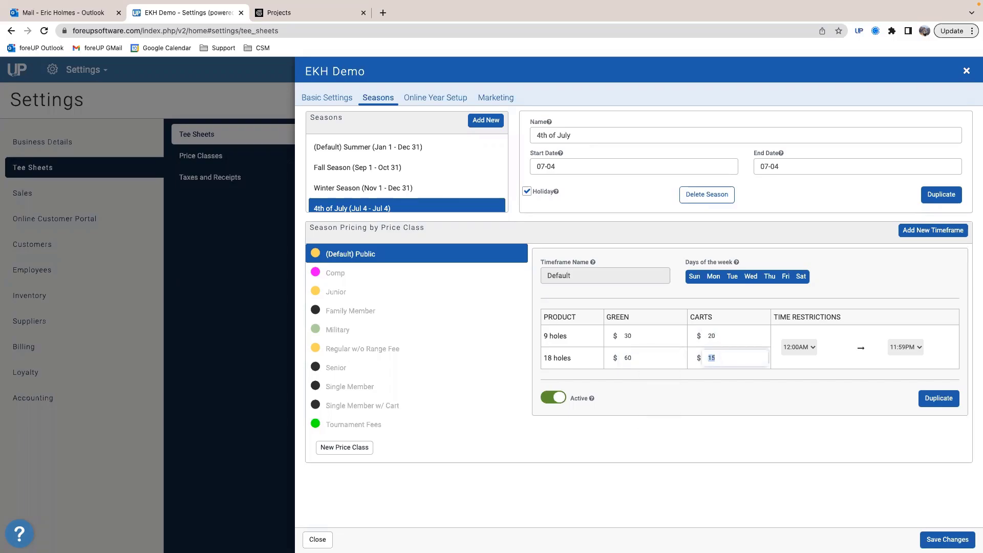
pyautogui.click(686, 379)
pyautogui.click(948, 539)
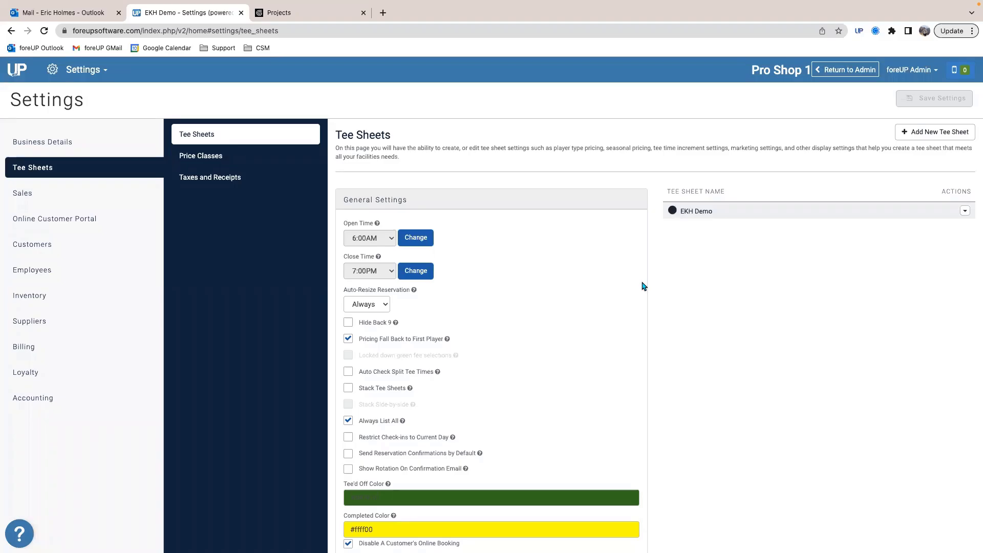
# Step: Return to the tee sheet and add an existing customer to a tournament reservation at 2:20pm on Tuesday, March 14
pyautogui.click(84, 69)
pyautogui.click(97, 91)
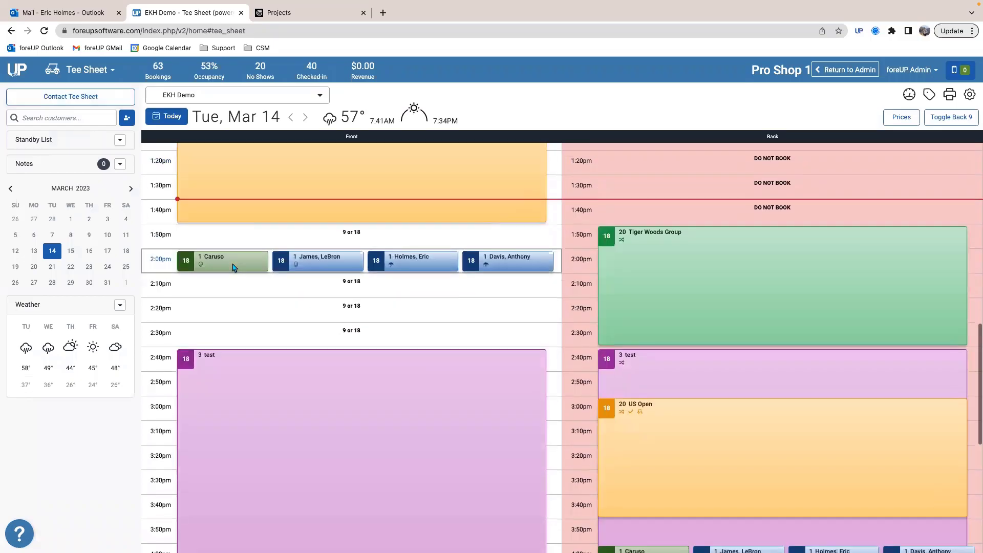
pyautogui.click(195, 294)
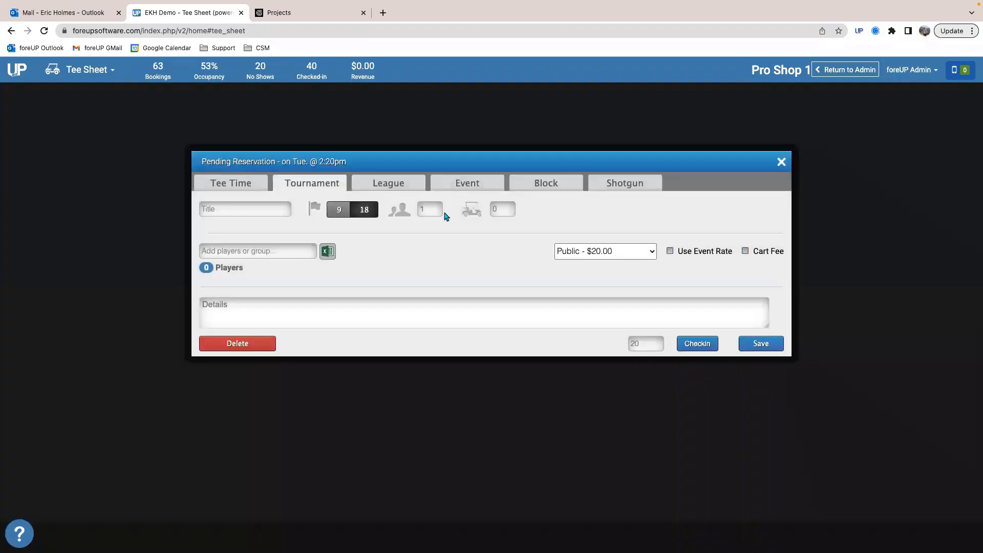
pyautogui.click(272, 251)
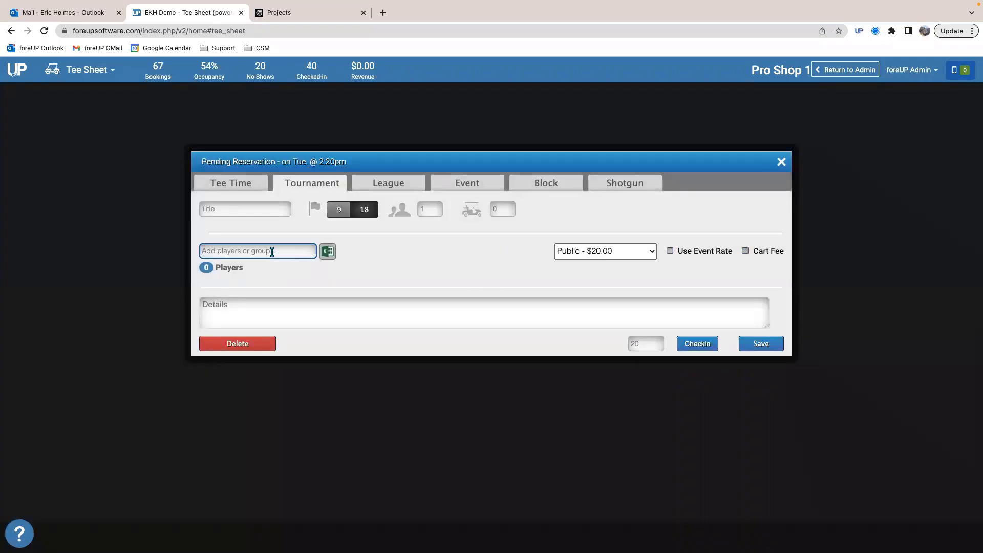
pyautogui.write('holmes')
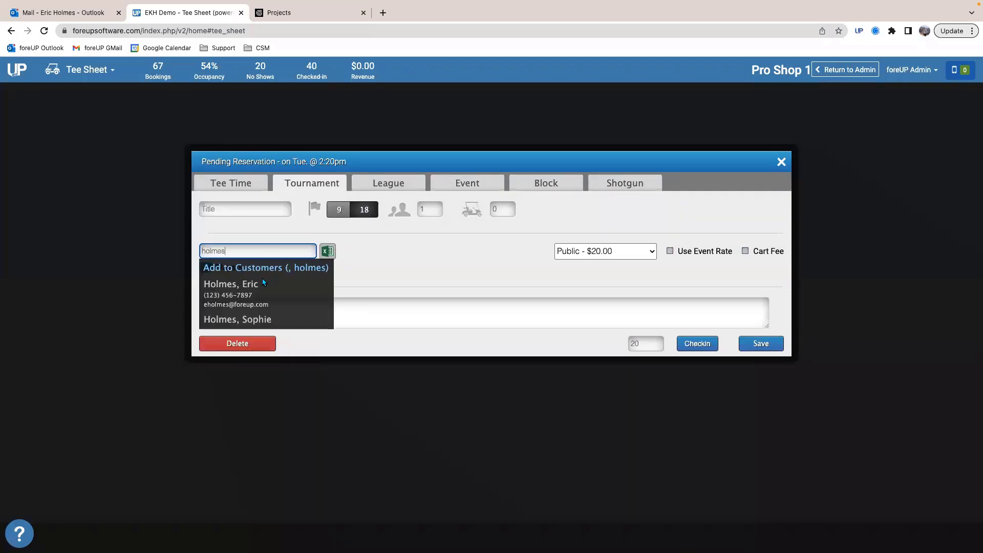
pyautogui.click(259, 289)
# Step: Check the Junior rate for the 2:20pm tournament reservation and close it without saving
pyautogui.click(609, 253)
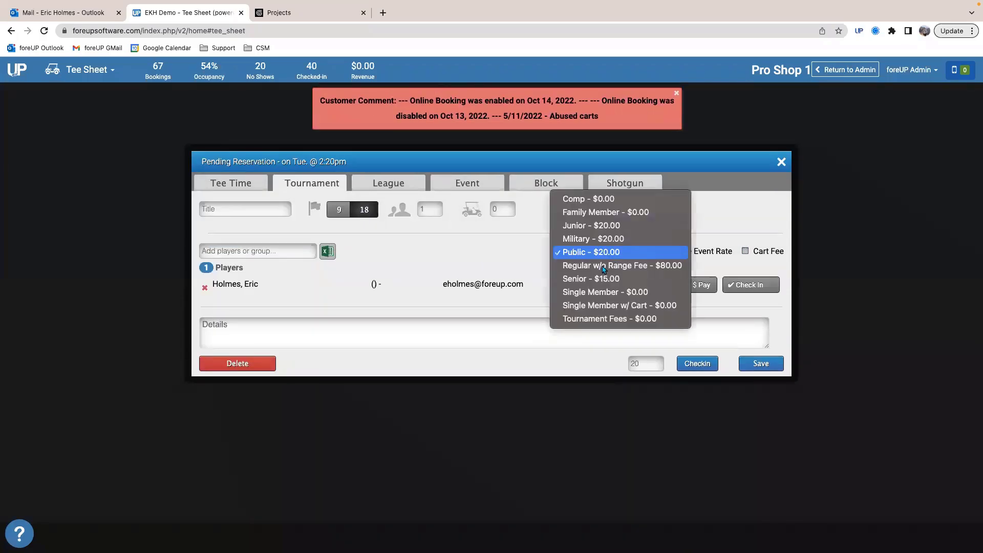
pyautogui.click(594, 225)
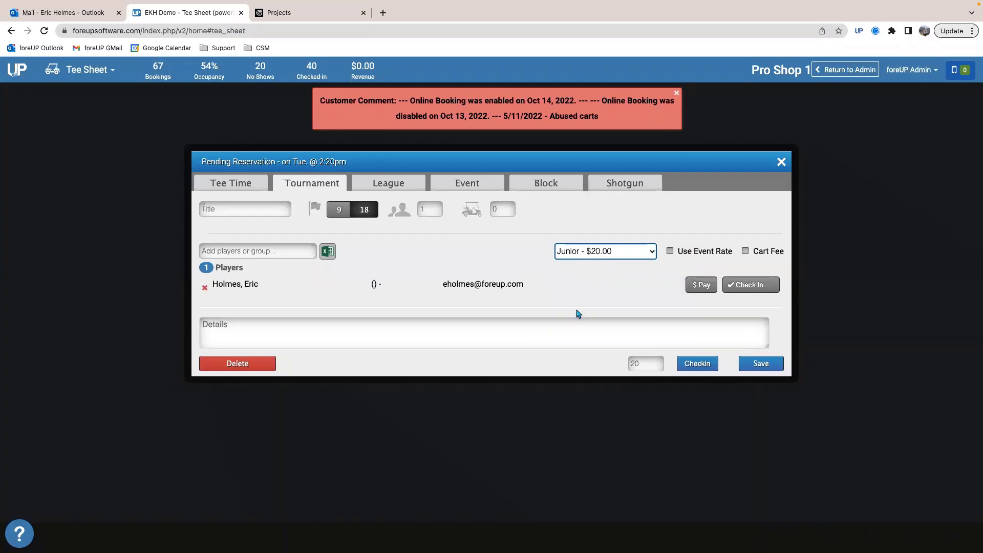
pyautogui.click(780, 163)
# Step: Show the tee sheet for Saturday, September 2, 2023
pyautogui.click(131, 189)
pyautogui.click(131, 189)
pyautogui.click(132, 189)
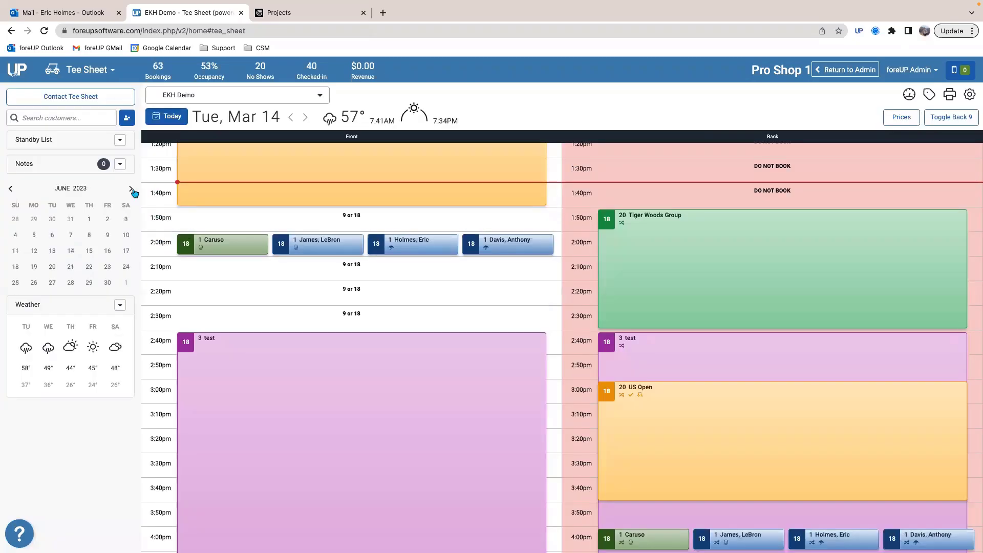
pyautogui.click(132, 189)
pyautogui.click(132, 189)
pyautogui.click(132, 189)
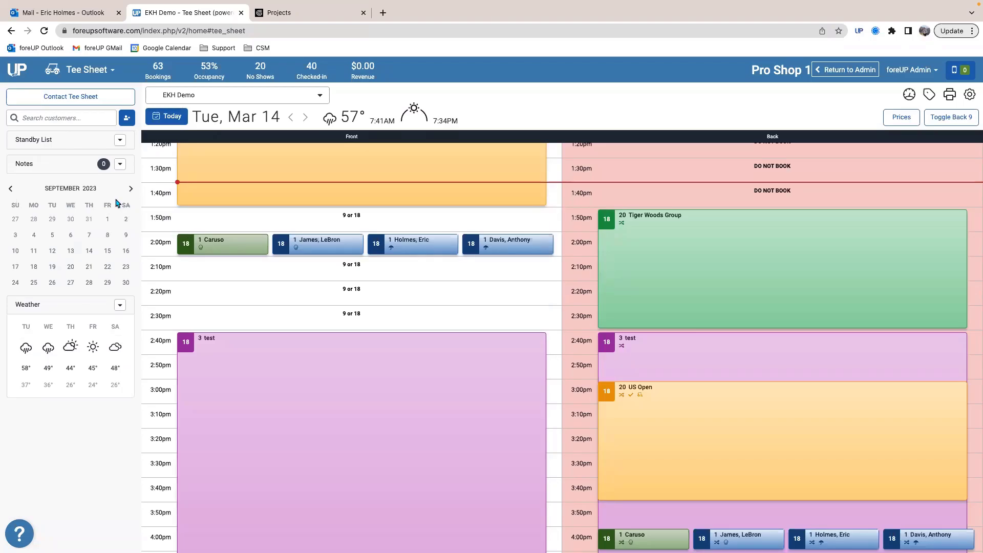
pyautogui.click(126, 220)
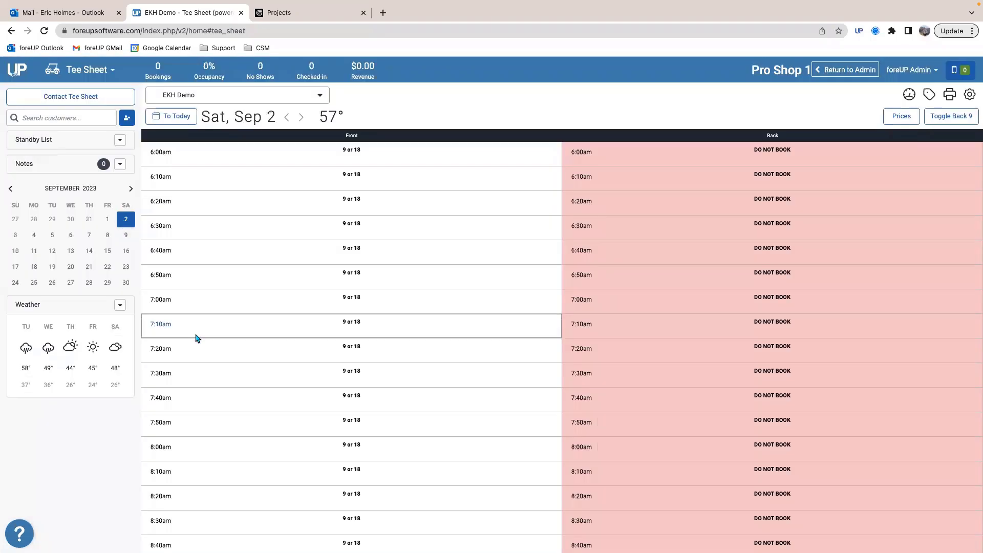
# Step: Check the Junior rate for a customer in a 2:10pm tournament reservation on September 2, closing it without saving
pyautogui.scroll(-20, 196, 336)
pyautogui.scroll(-3, 221, 373)
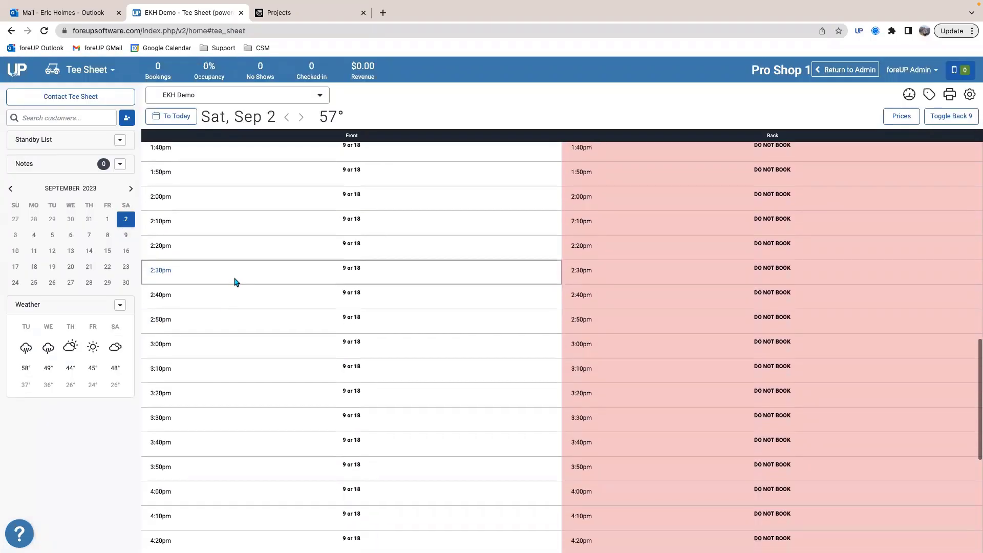
pyautogui.click(242, 210)
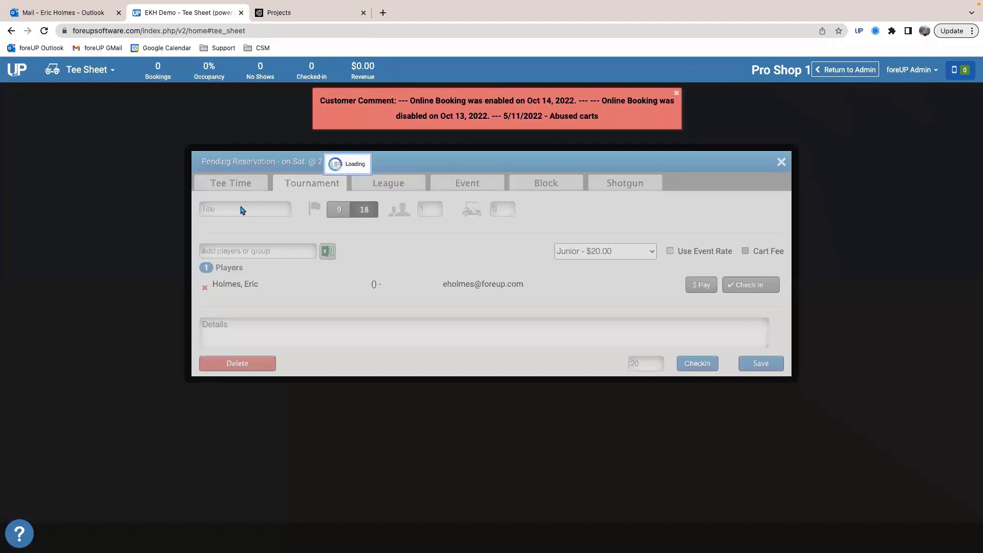
pyautogui.click(203, 254)
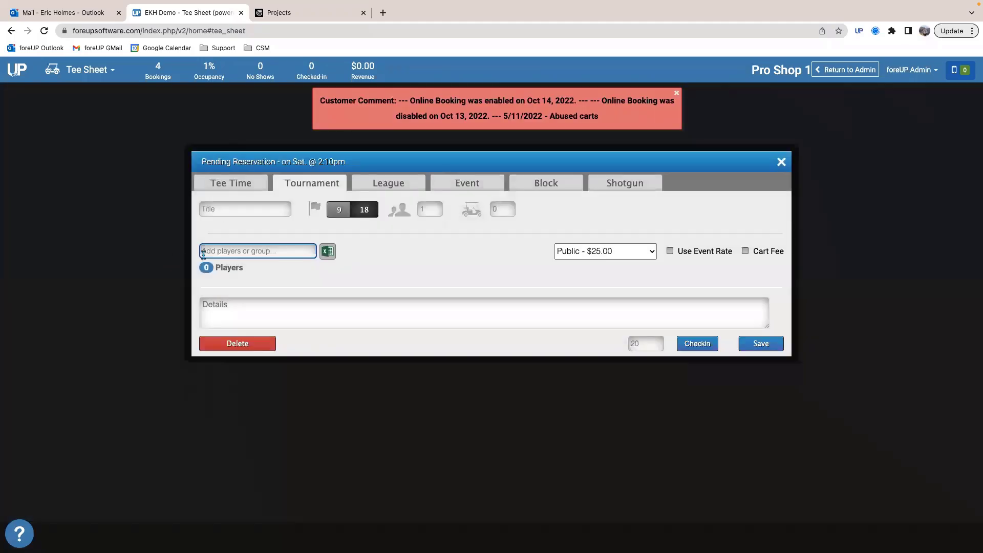
pyautogui.write('holmes')
pyautogui.click(212, 289)
pyautogui.click(607, 251)
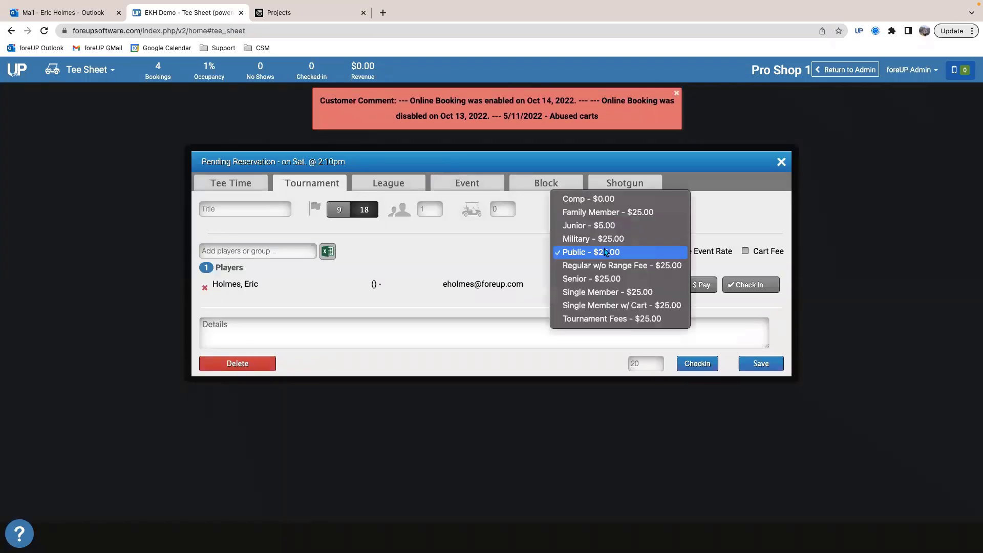
pyautogui.click(609, 226)
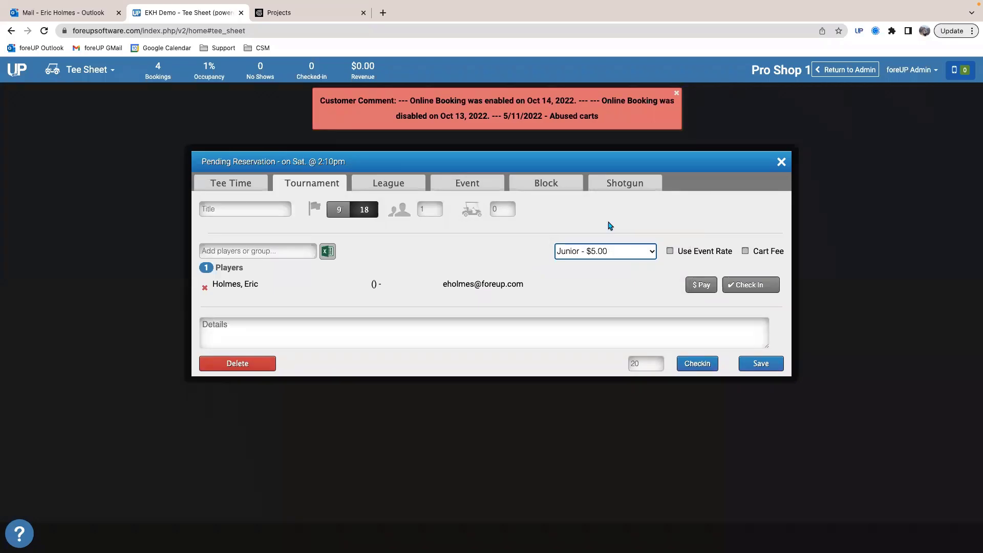
pyautogui.click(782, 162)
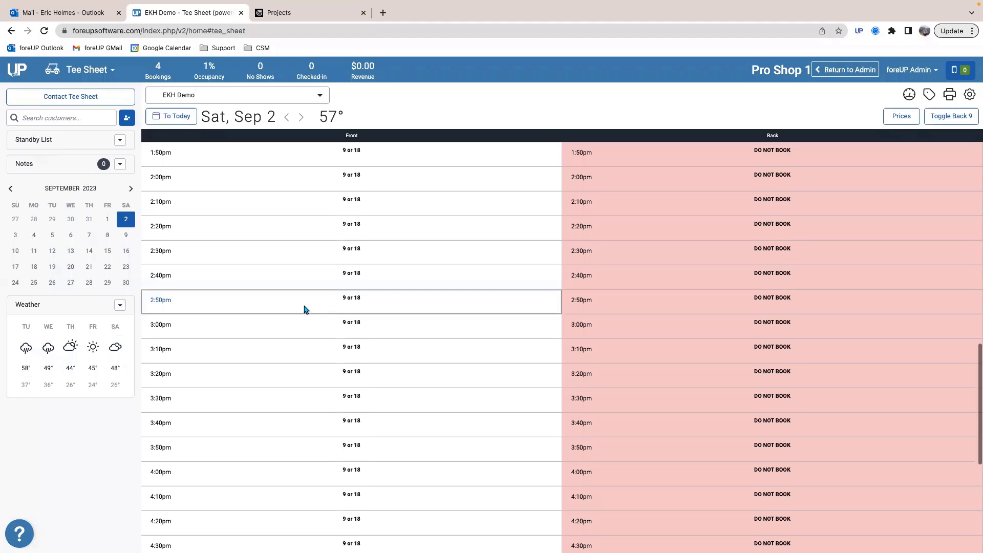
# Step: Open a 12:30pm tournament reservation on September 2 and add an existing customer as a player
pyautogui.scroll(5, 306, 309)
pyautogui.click(224, 248)
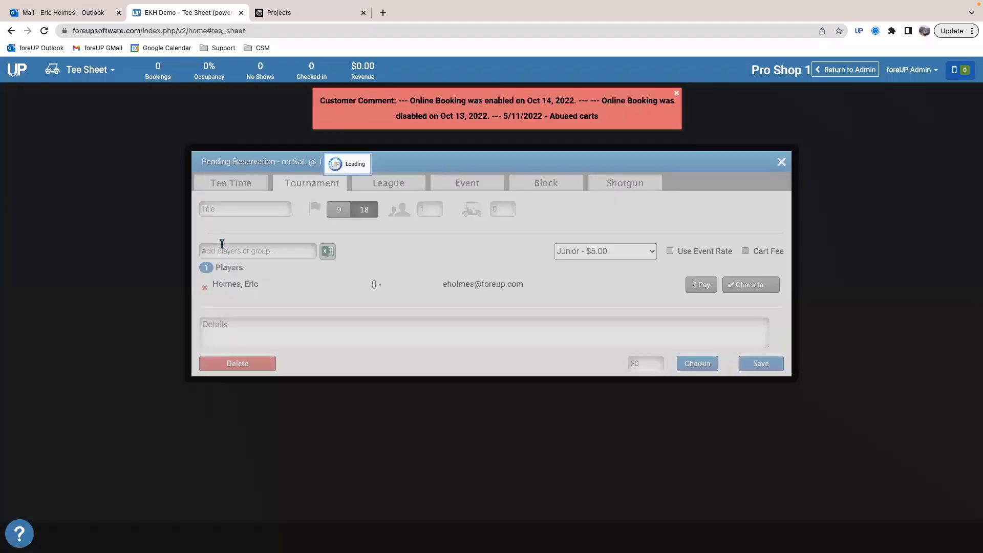
pyautogui.click(244, 250)
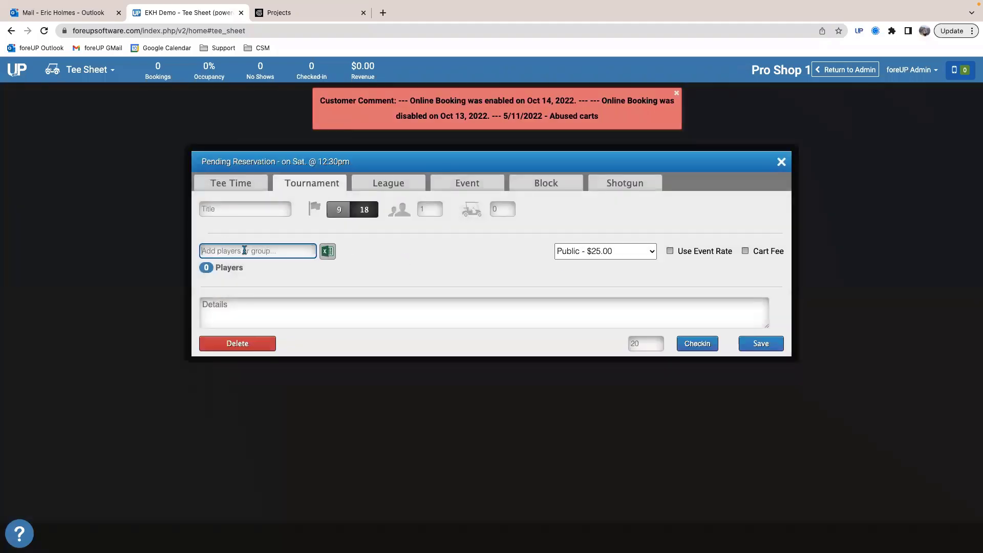
pyautogui.write('holmes')
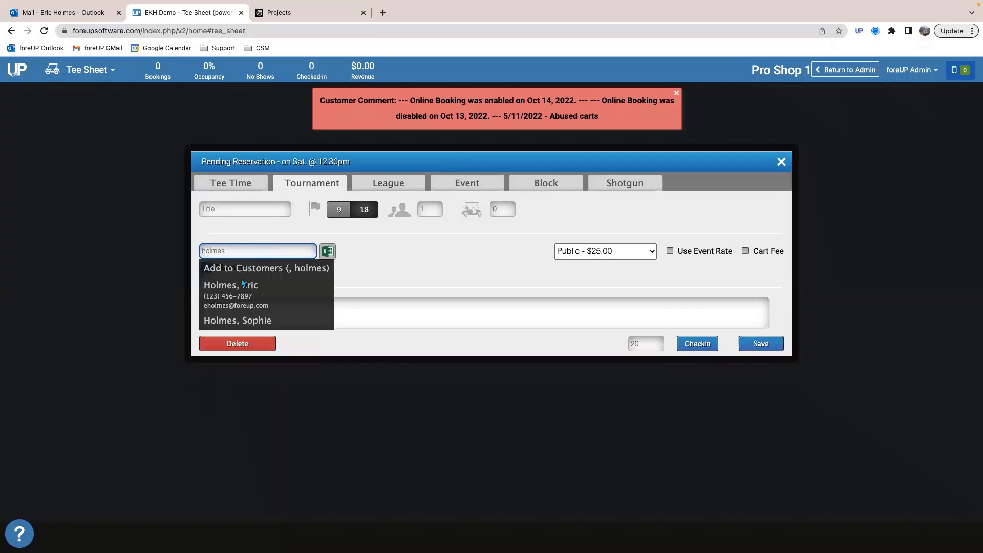
pyautogui.press('Return')
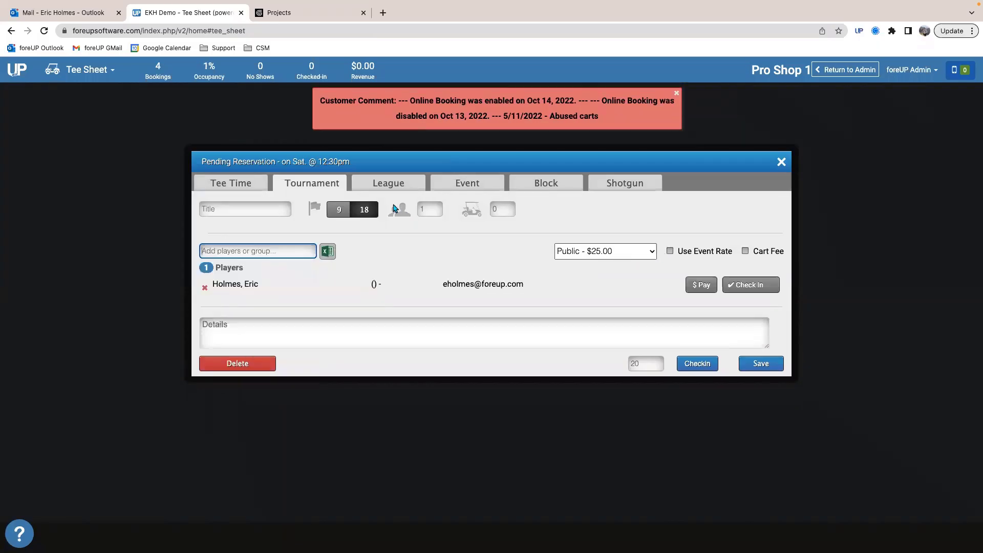
# Step: Change the 12:30pm reservation to a tee time, check the Junior rate for 18 and 9 holes, and close it without saving
pyautogui.click(201, 179)
pyautogui.click(641, 267)
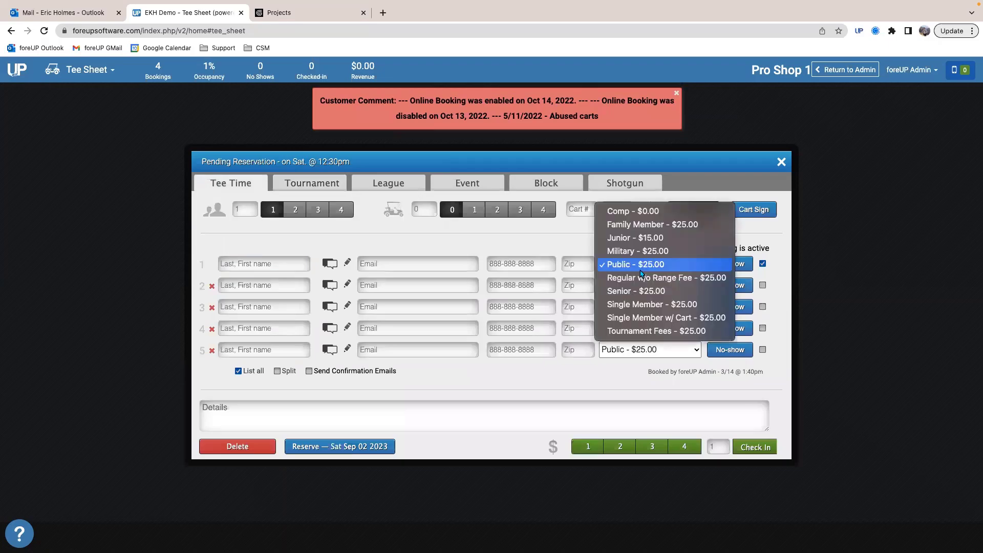
pyautogui.click(638, 238)
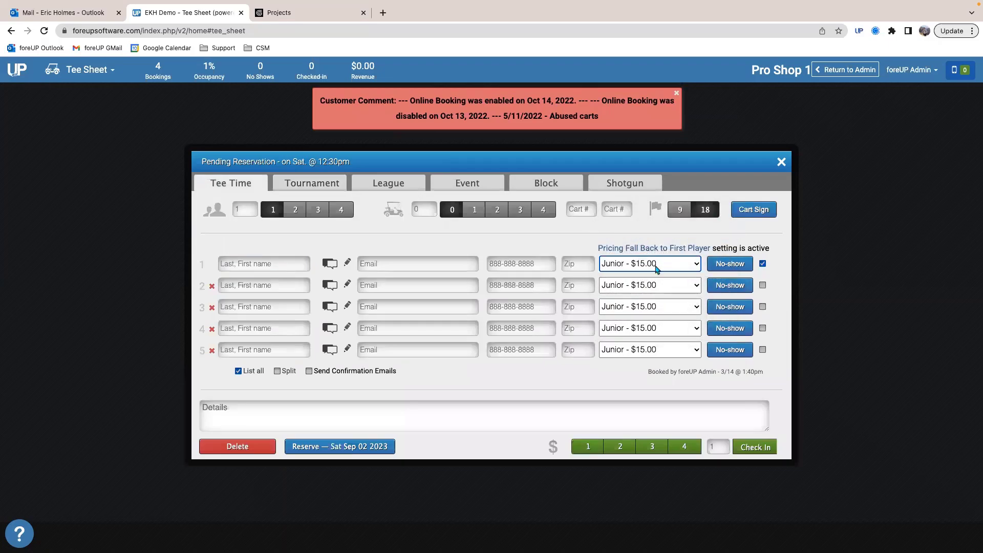
pyautogui.click(679, 209)
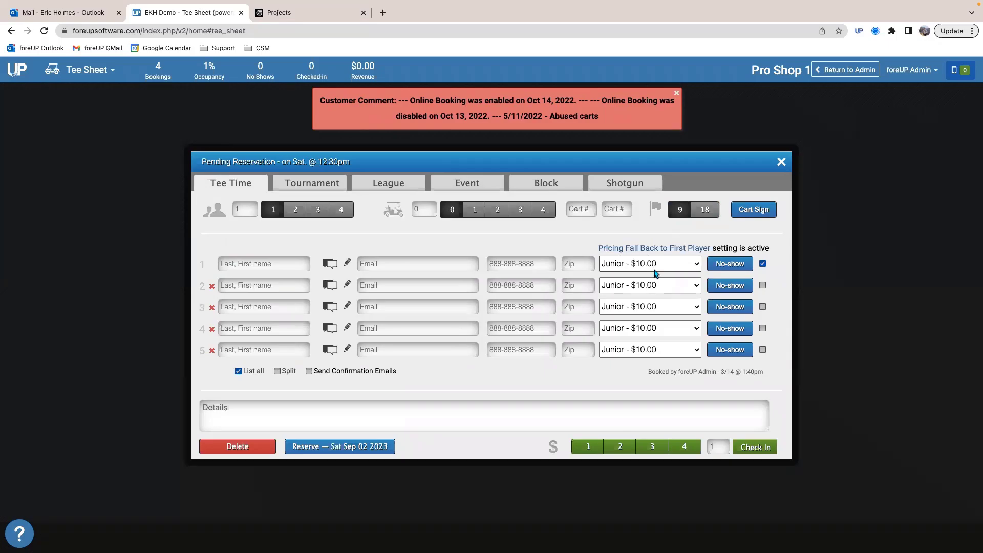
pyautogui.click(781, 163)
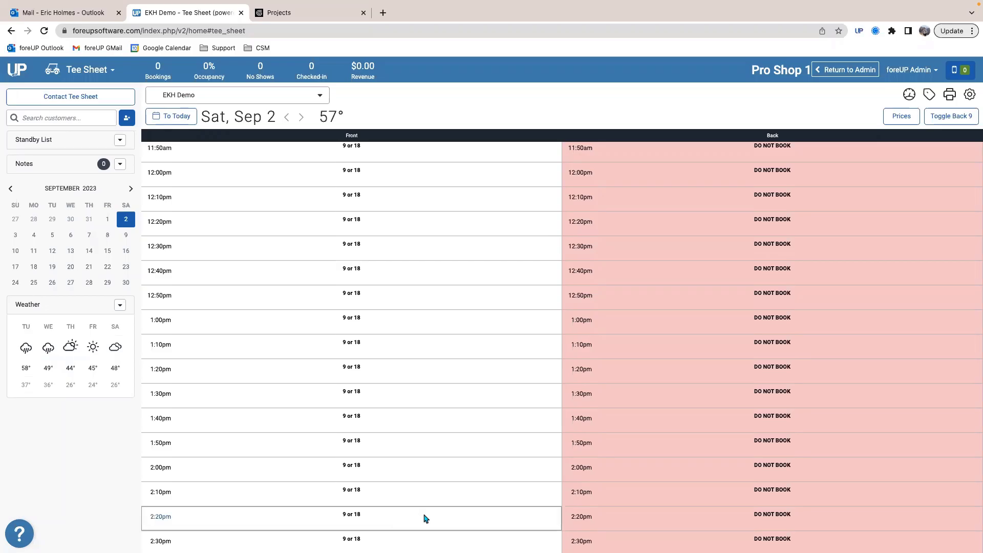
# Step: Open the EKH Demo tee sheet's seasons in the settings and review the default Summer season's Public pricing
pyautogui.click(93, 74)
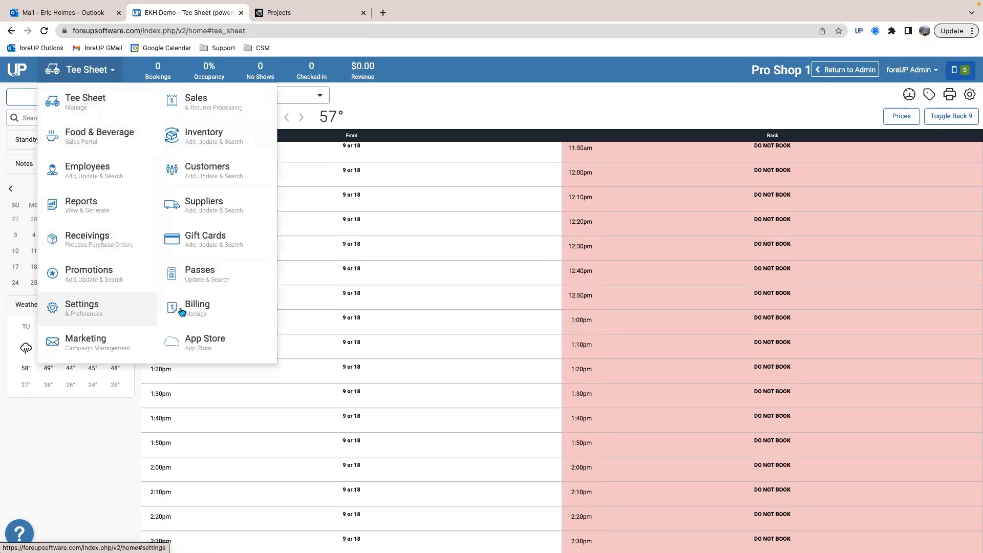
pyautogui.click(127, 302)
pyautogui.click(69, 179)
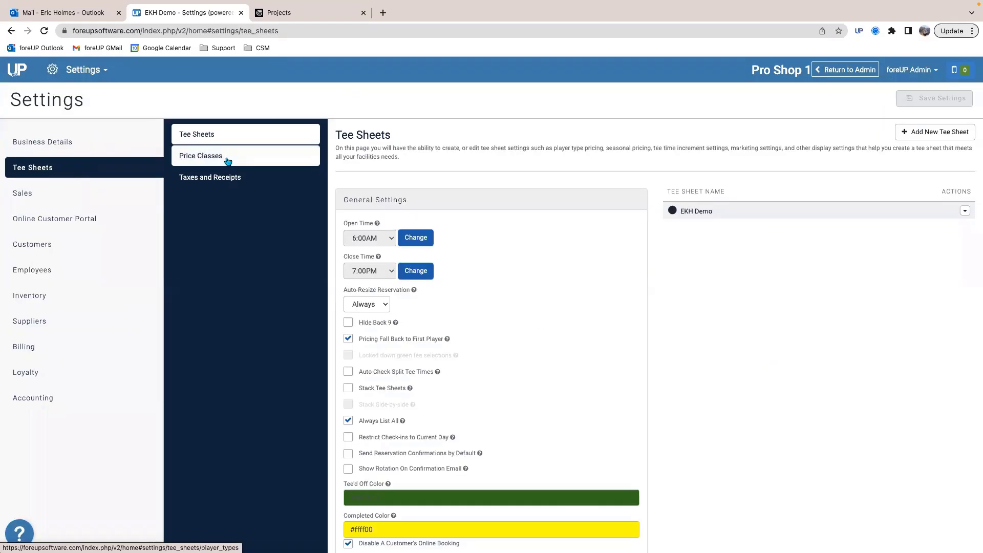
pyautogui.click(227, 160)
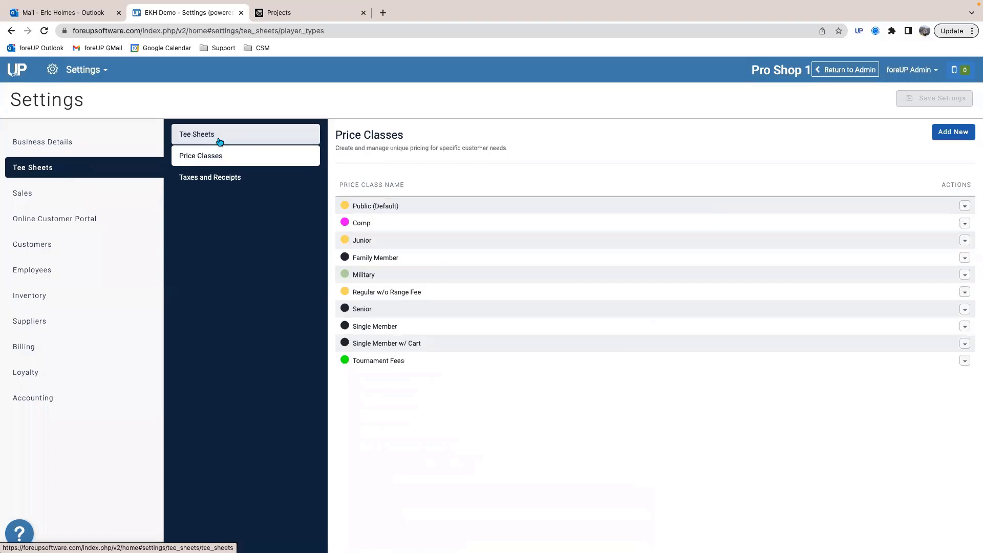
pyautogui.click(220, 136)
pyautogui.click(683, 210)
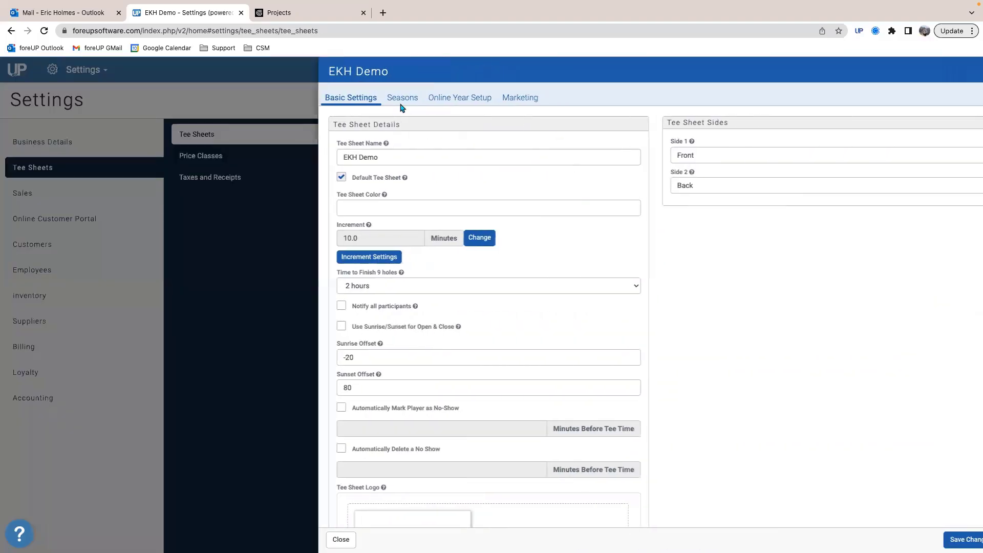
pyautogui.click(378, 97)
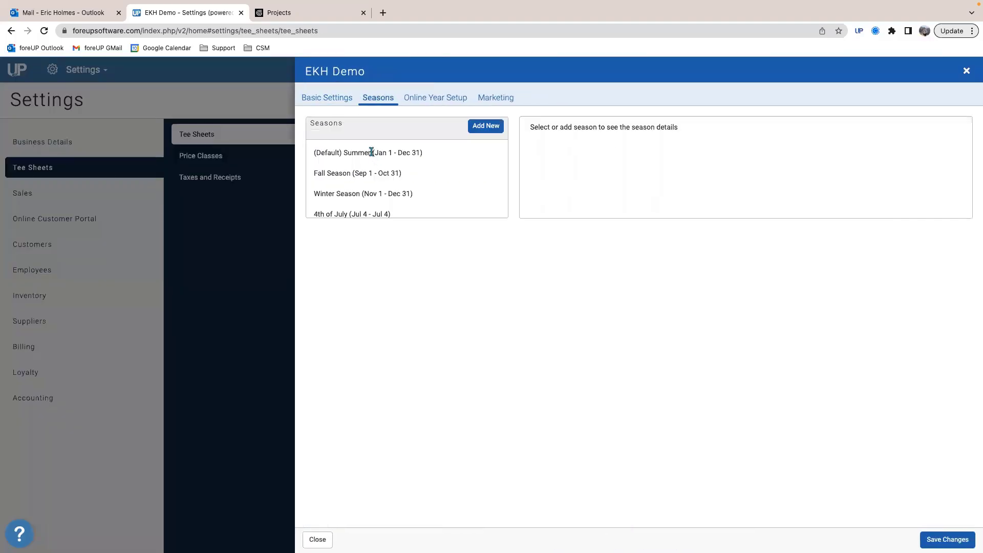
pyautogui.click(373, 151)
pyautogui.click(386, 256)
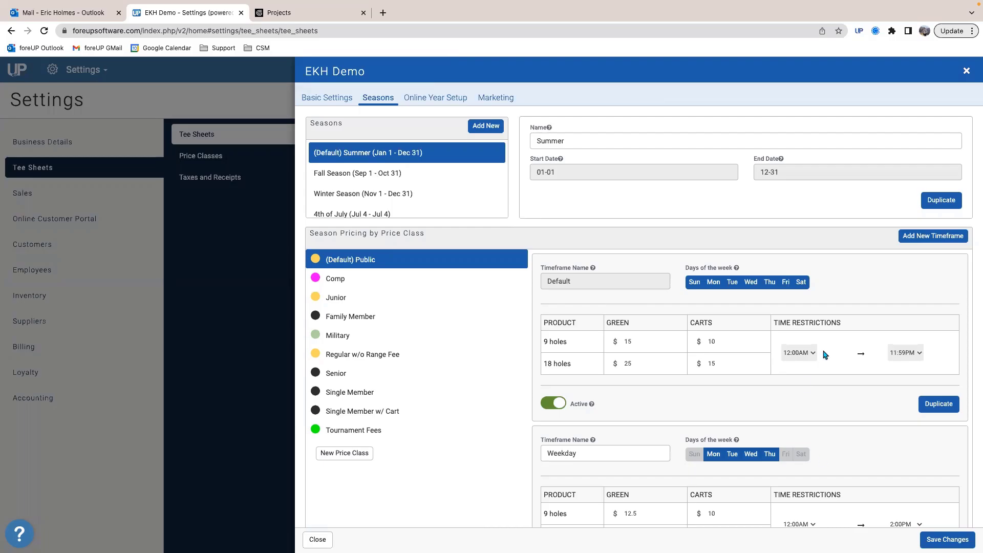
# Step: Return to the tee sheet, check the Public rate with one cart for a 7:40am tee time, and close it without saving
pyautogui.click(966, 71)
pyautogui.click(83, 69)
pyautogui.click(101, 109)
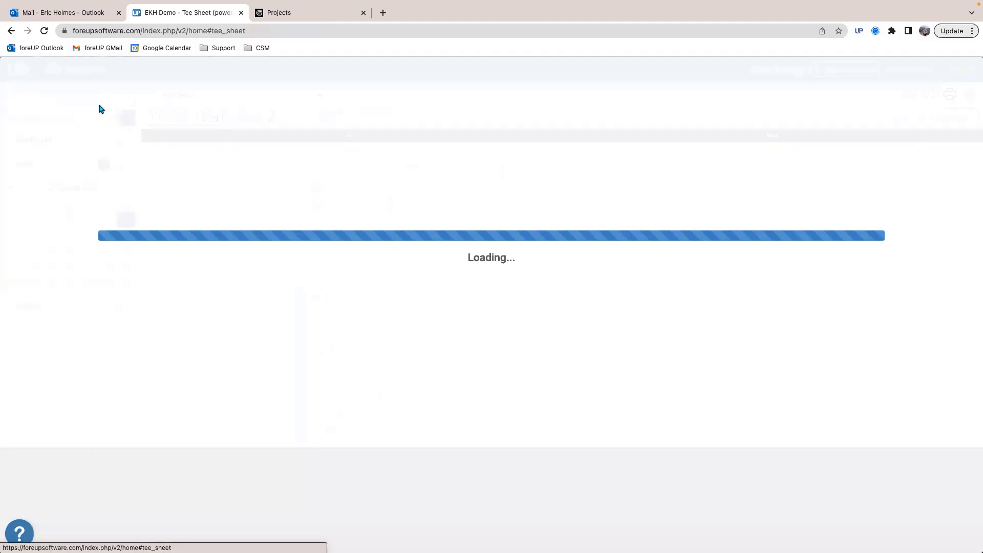
pyautogui.scroll(-3, 191, 339)
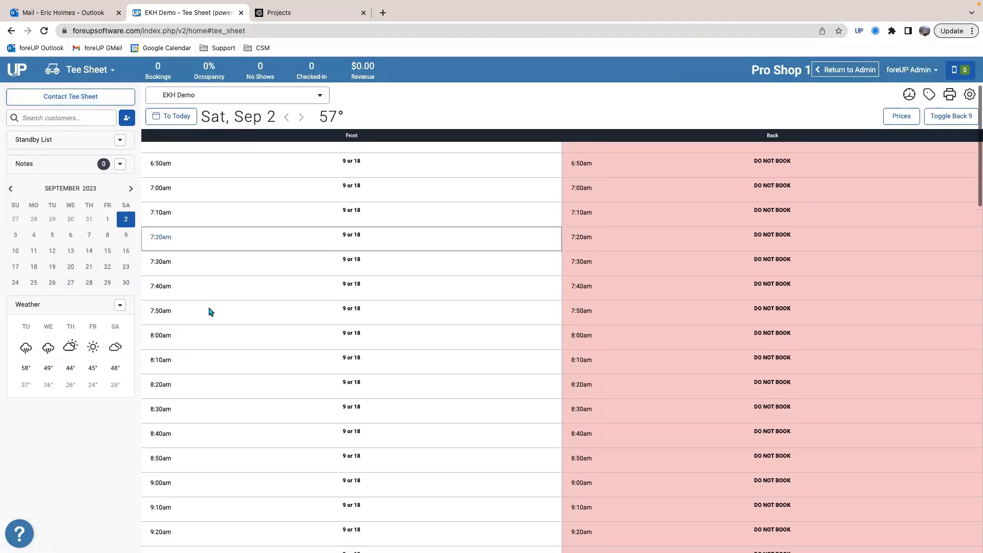
pyautogui.click(224, 283)
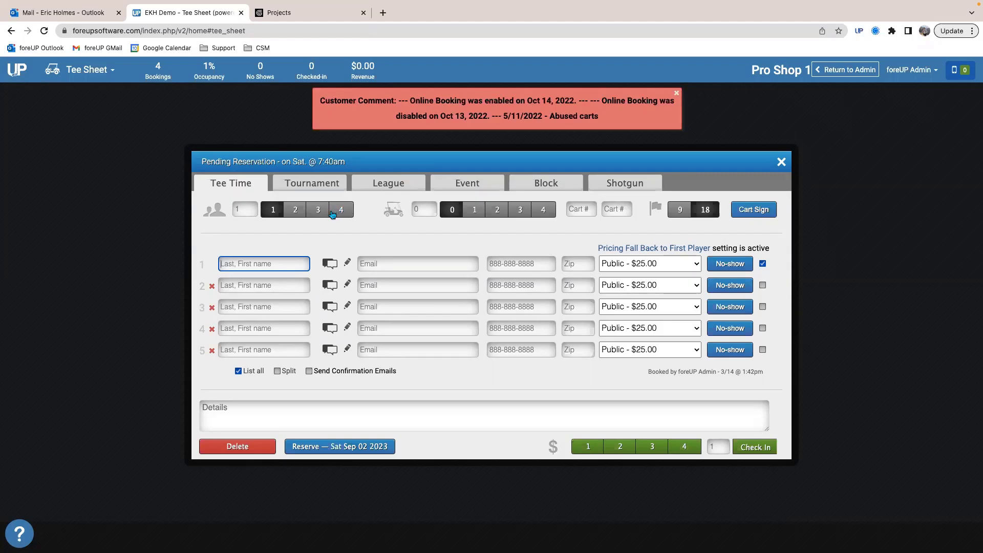
pyautogui.click(476, 211)
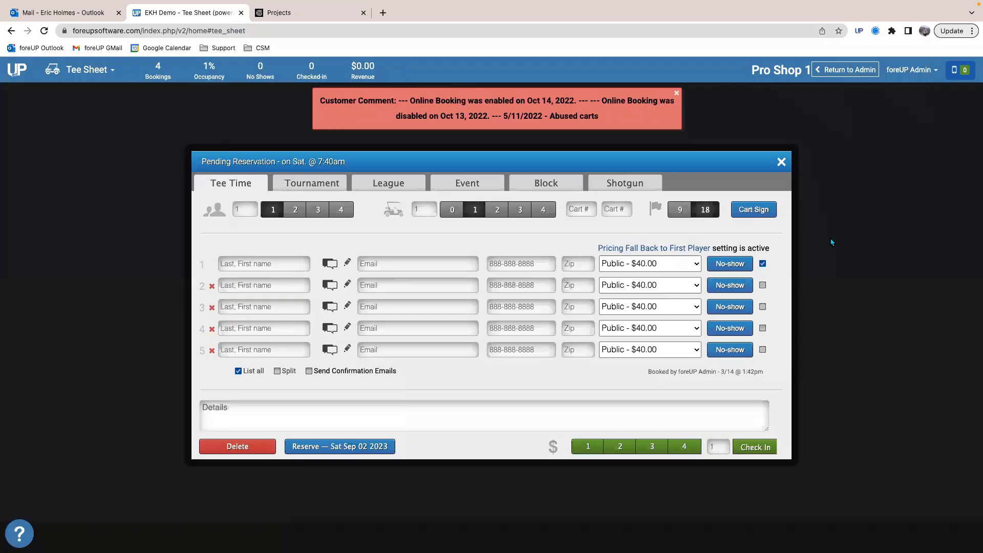
pyautogui.click(677, 93)
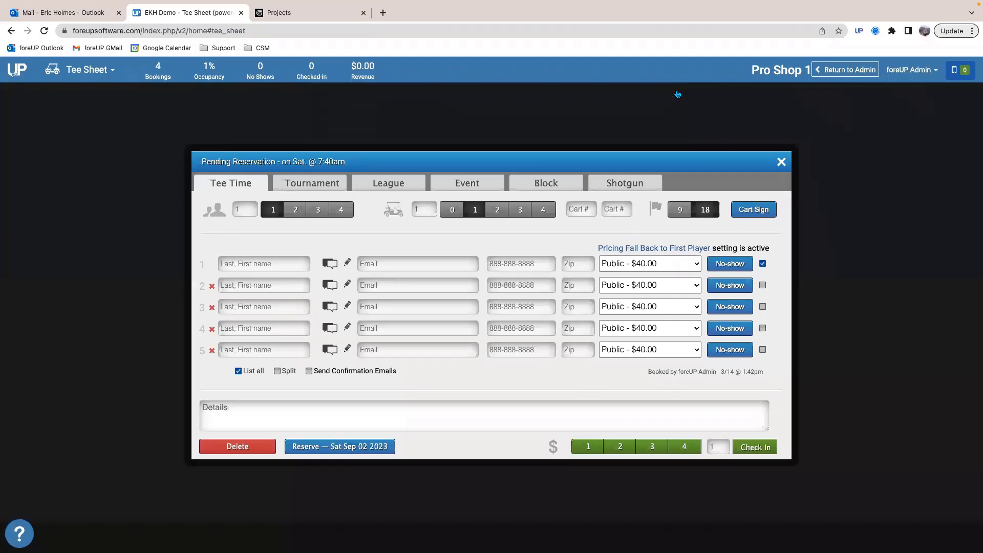
pyautogui.click(782, 162)
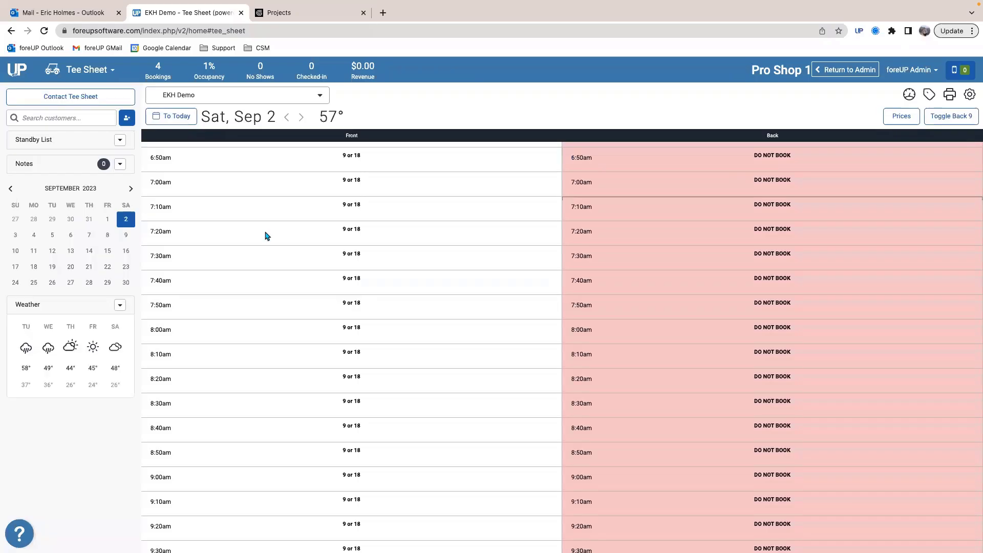
# Step: Open the 4th of July season in the EKH Demo tee sheet's settings and save the tee sheet changes
pyautogui.click(100, 80)
pyautogui.click(97, 308)
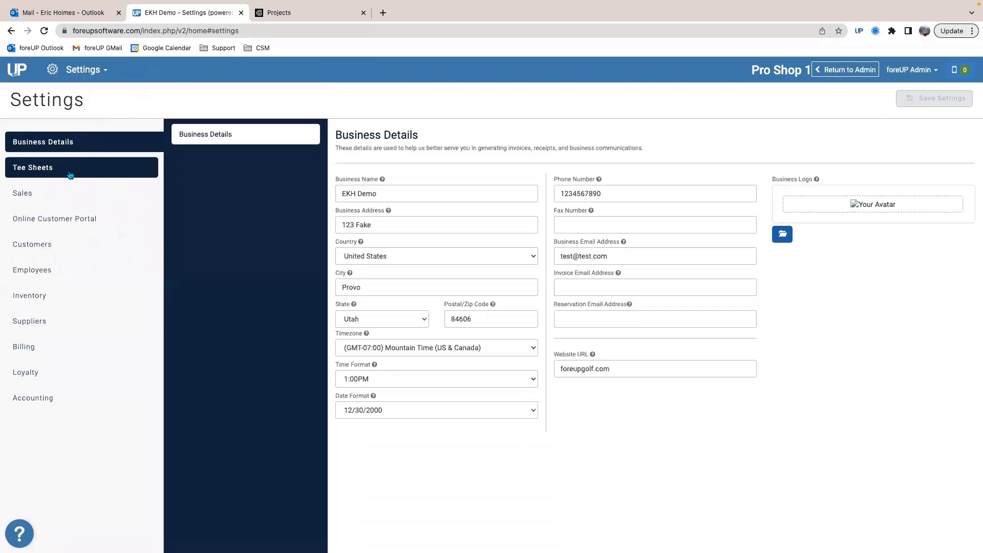
pyautogui.click(68, 173)
pyautogui.click(703, 208)
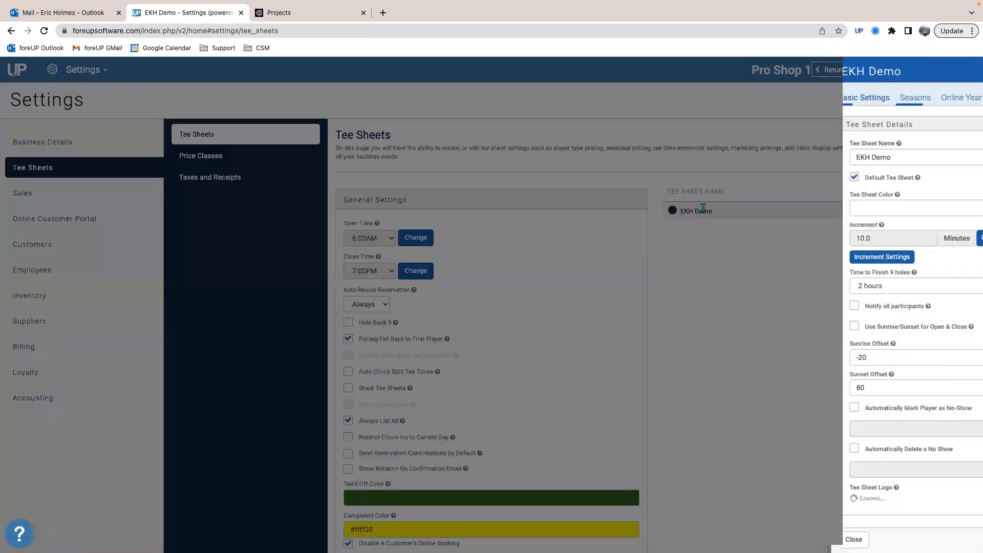
pyautogui.click(387, 100)
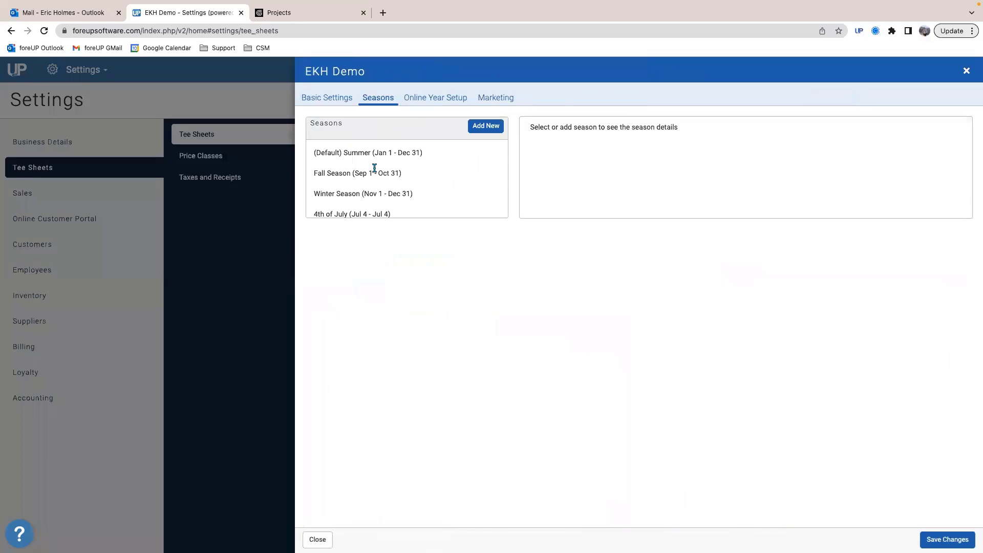
pyautogui.click(356, 206)
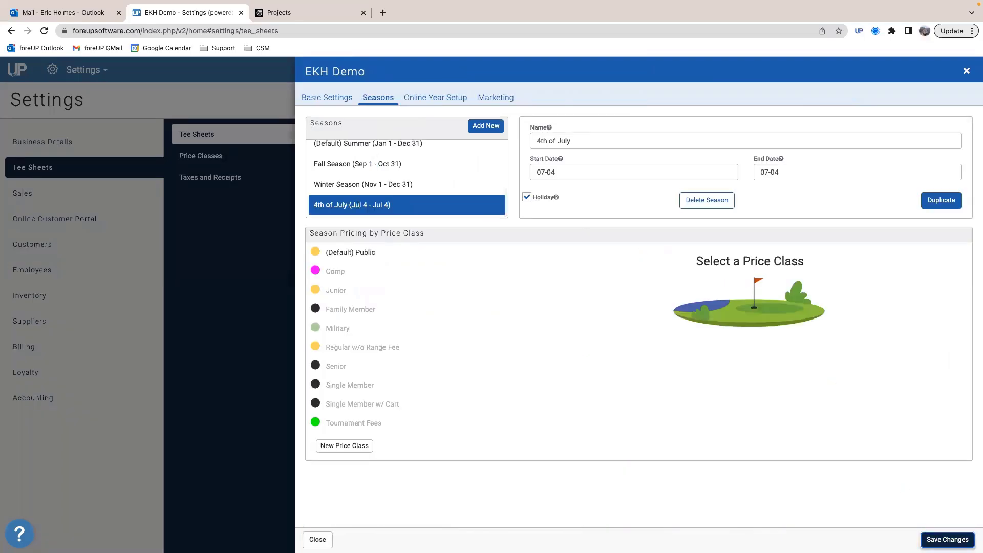
pyautogui.click(947, 540)
# Step: Reload the page and open the tee sheet for July 4, 2023
pyautogui.click(44, 32)
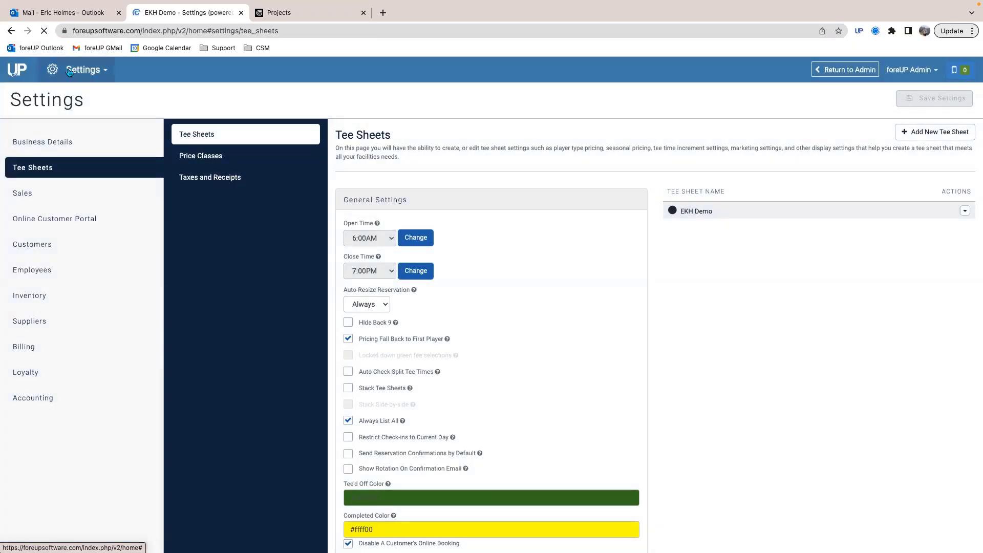
pyautogui.click(85, 73)
pyautogui.click(106, 106)
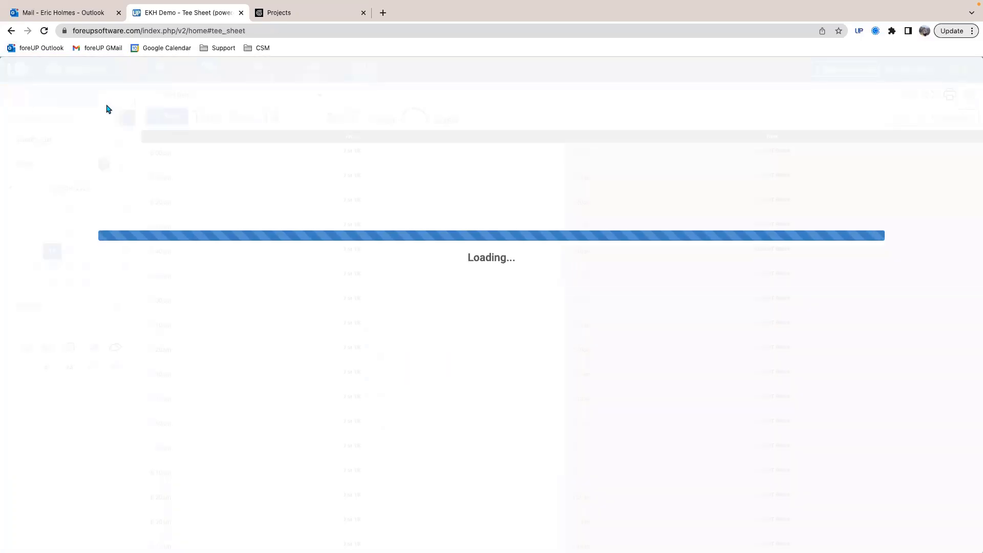
pyautogui.click(132, 191)
pyautogui.click(133, 191)
pyautogui.click(132, 189)
pyautogui.click(132, 190)
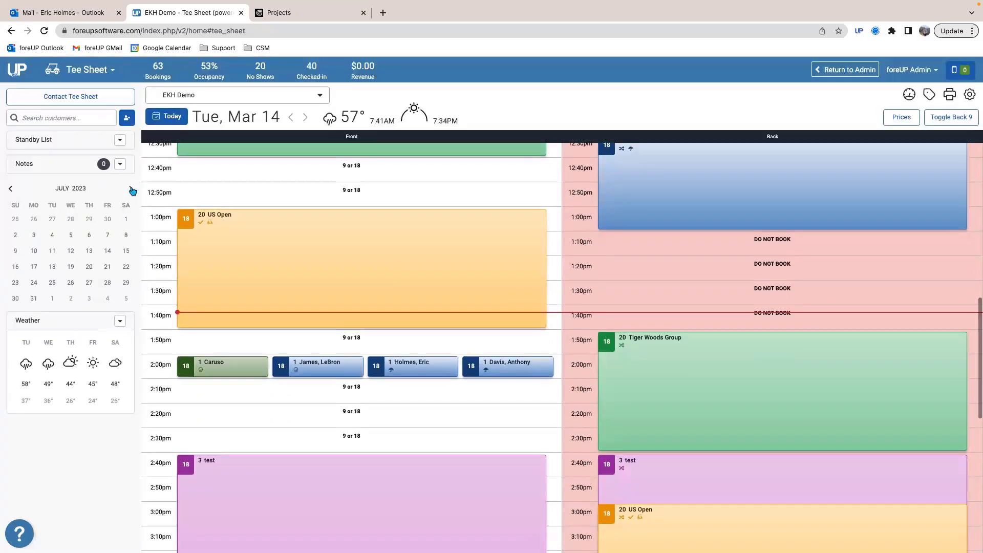
pyautogui.click(53, 237)
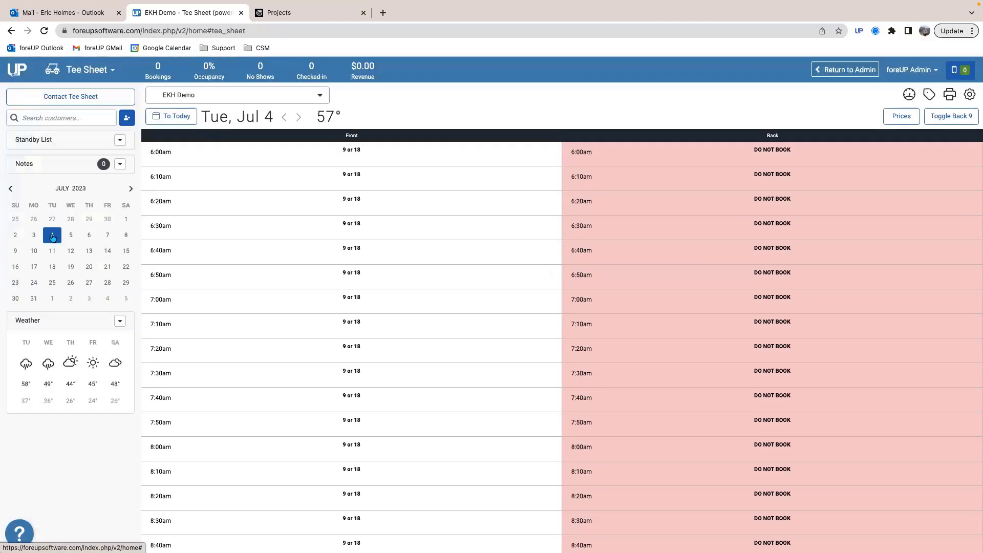
# Step: Check the rates of all price classes for a 6:40am tee time on July 4, and close it without saving
pyautogui.click(219, 257)
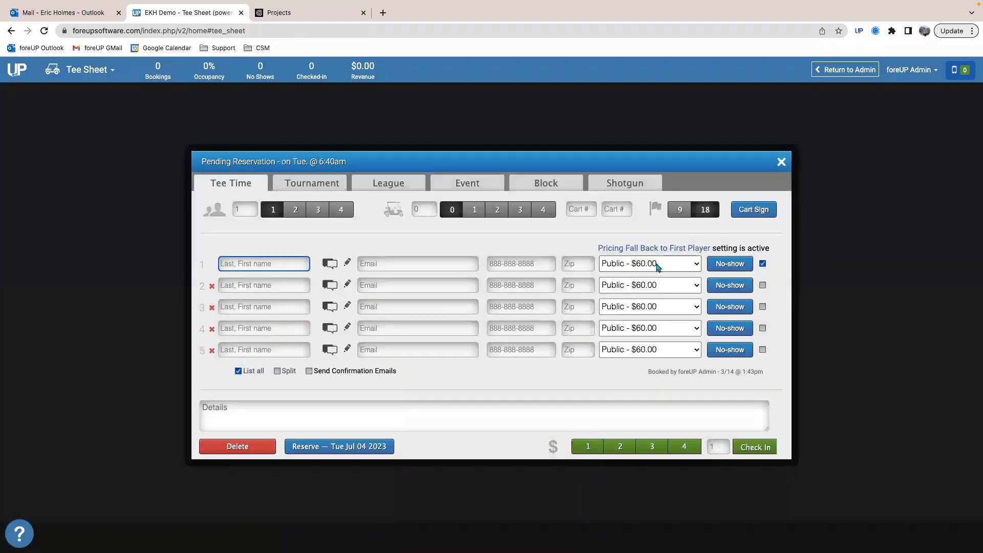
pyautogui.click(654, 263)
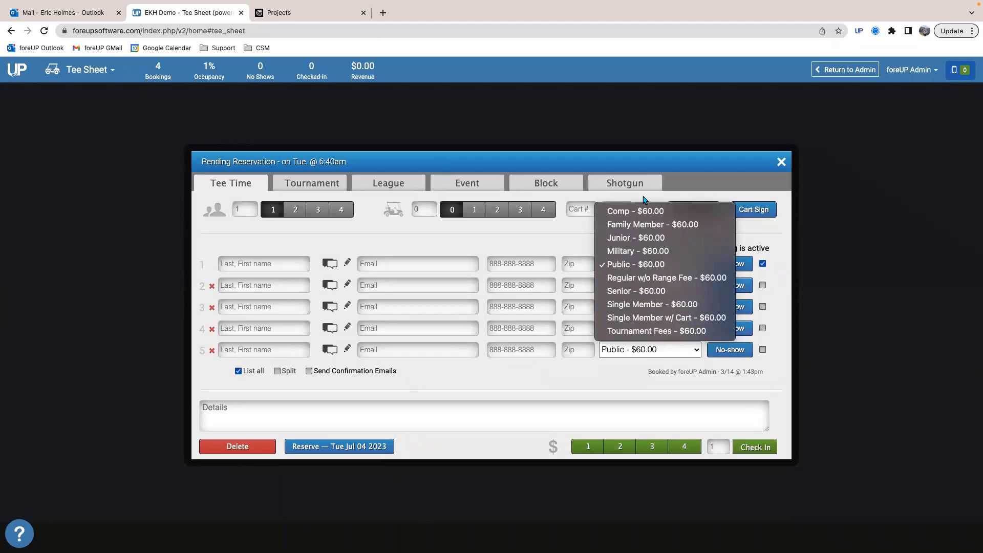
pyautogui.click(535, 248)
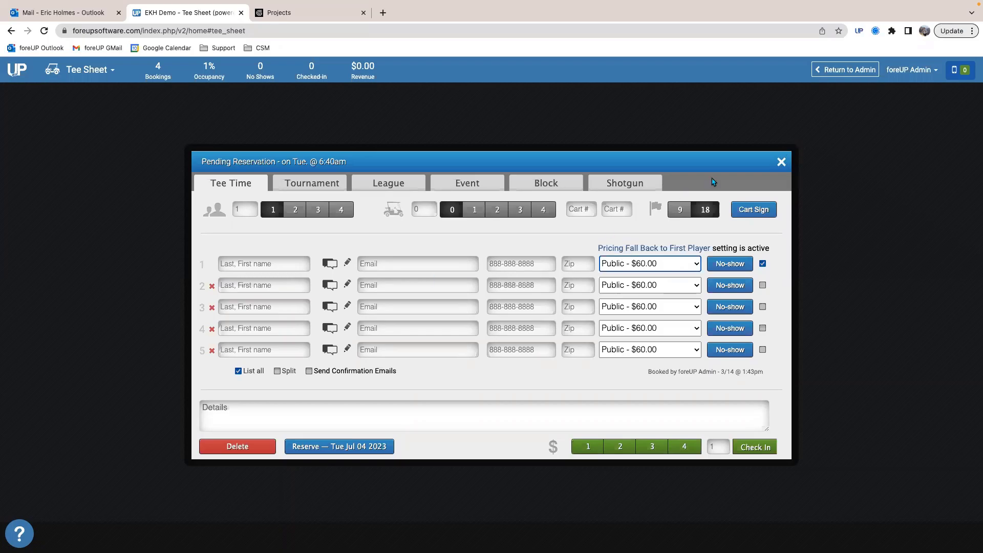
pyautogui.click(780, 163)
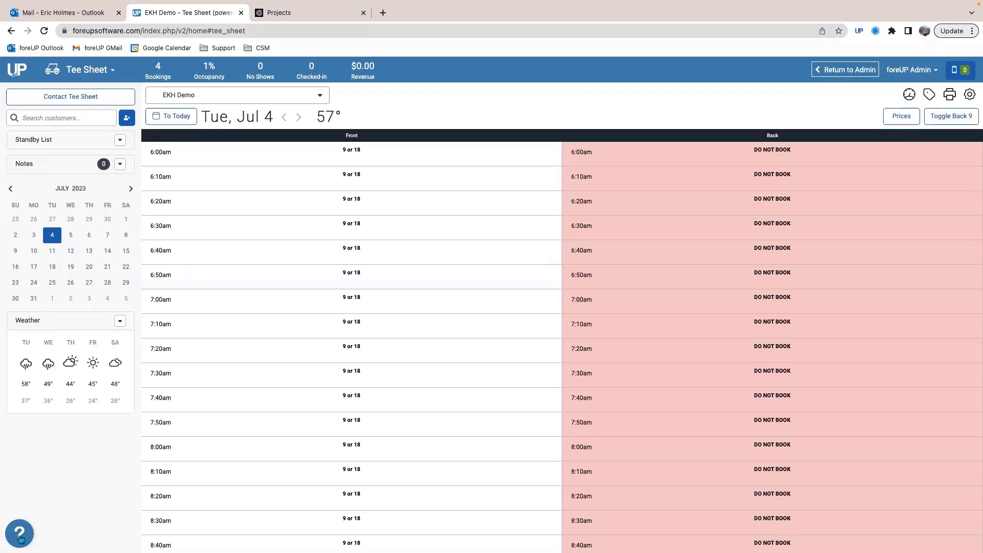
# Step: Search the Help Center articles for "edit green" and close the Resource Center
pyautogui.click(20, 537)
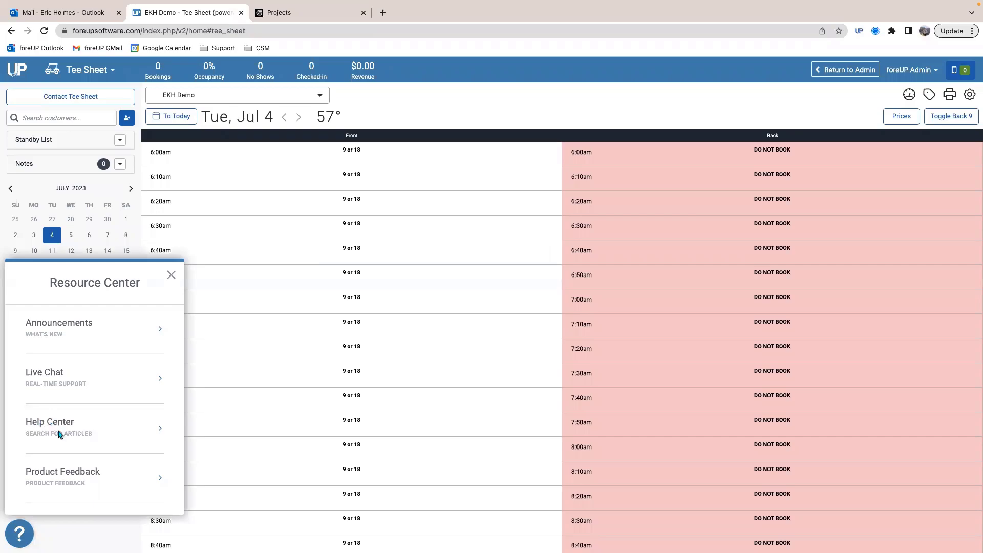
pyautogui.click(59, 435)
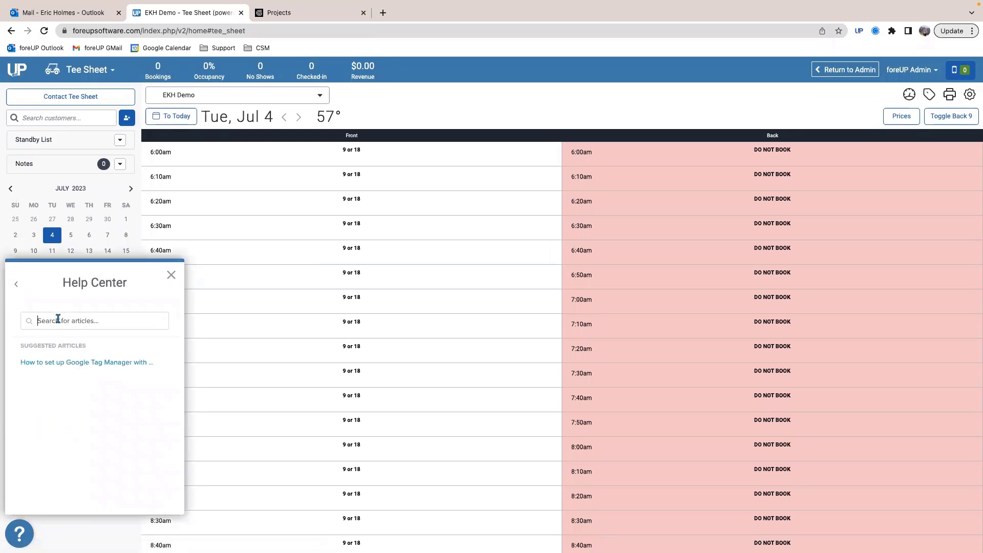
pyautogui.write('edit green')
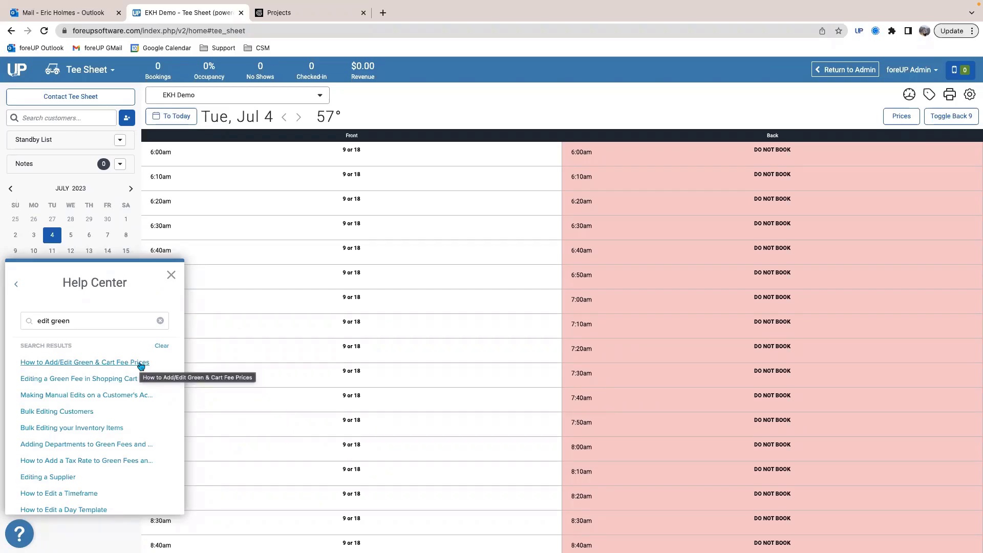
pyautogui.click(172, 277)
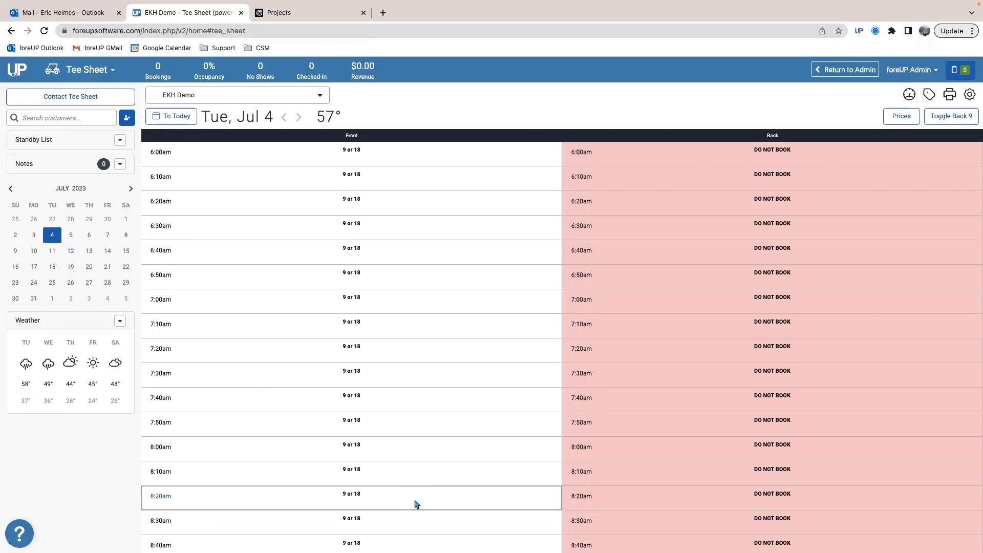
# Step: Look up a customer by last name in a 6:50am tee time on July 4, and close it without saving
pyautogui.click(259, 273)
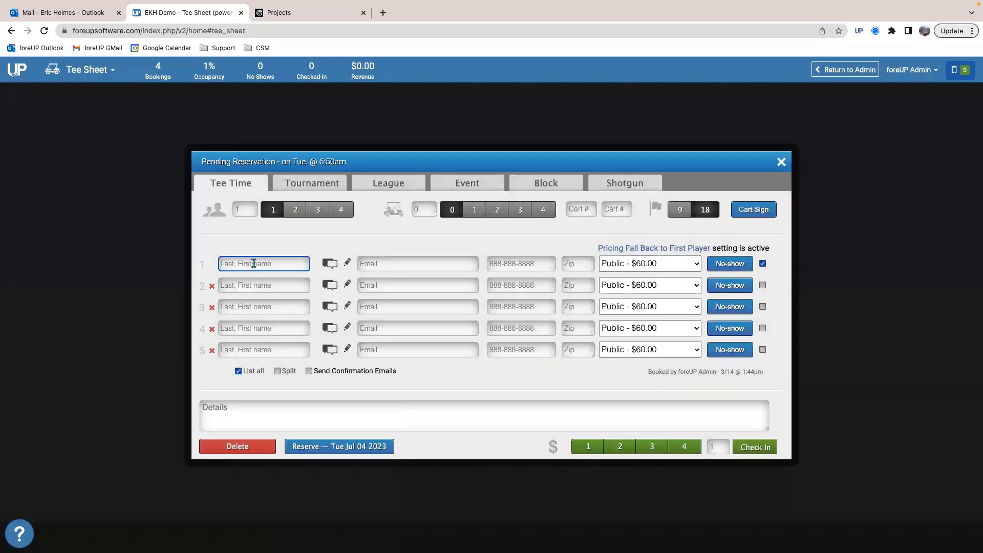
pyautogui.write('holmes')
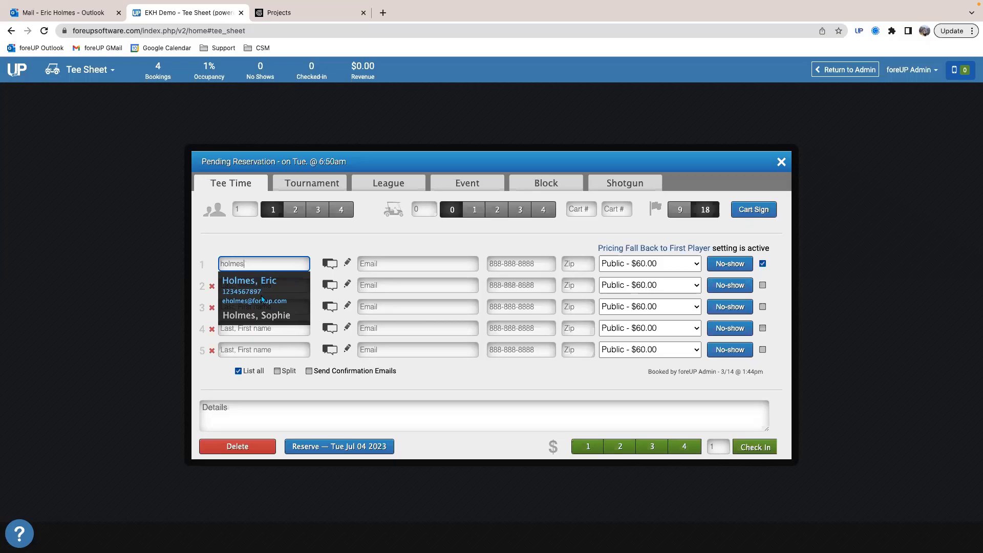
pyautogui.click(782, 161)
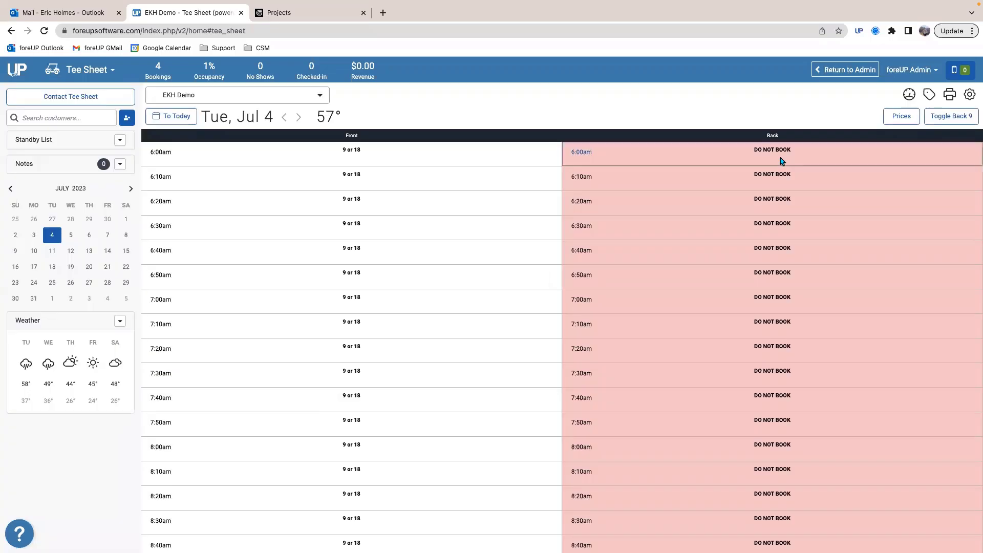